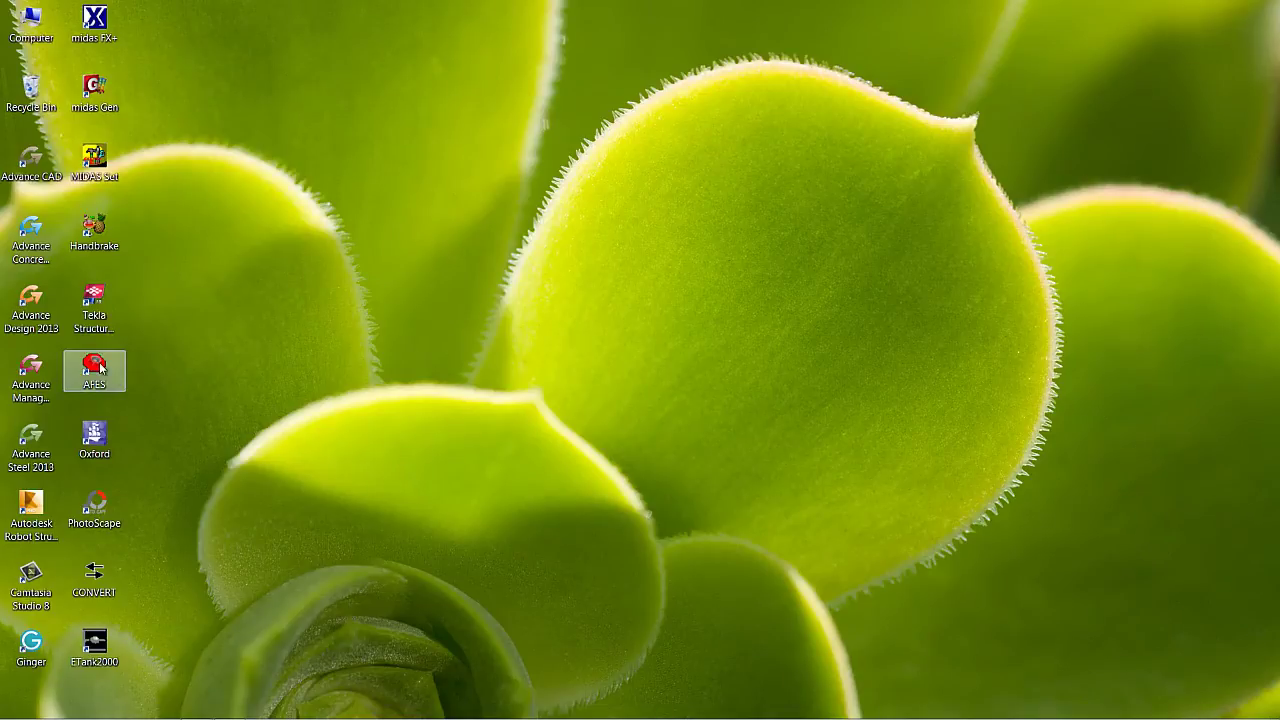
# Launch AFES and open the existing ACI_IMP project.
pyautogui.doubleClick(98, 375)
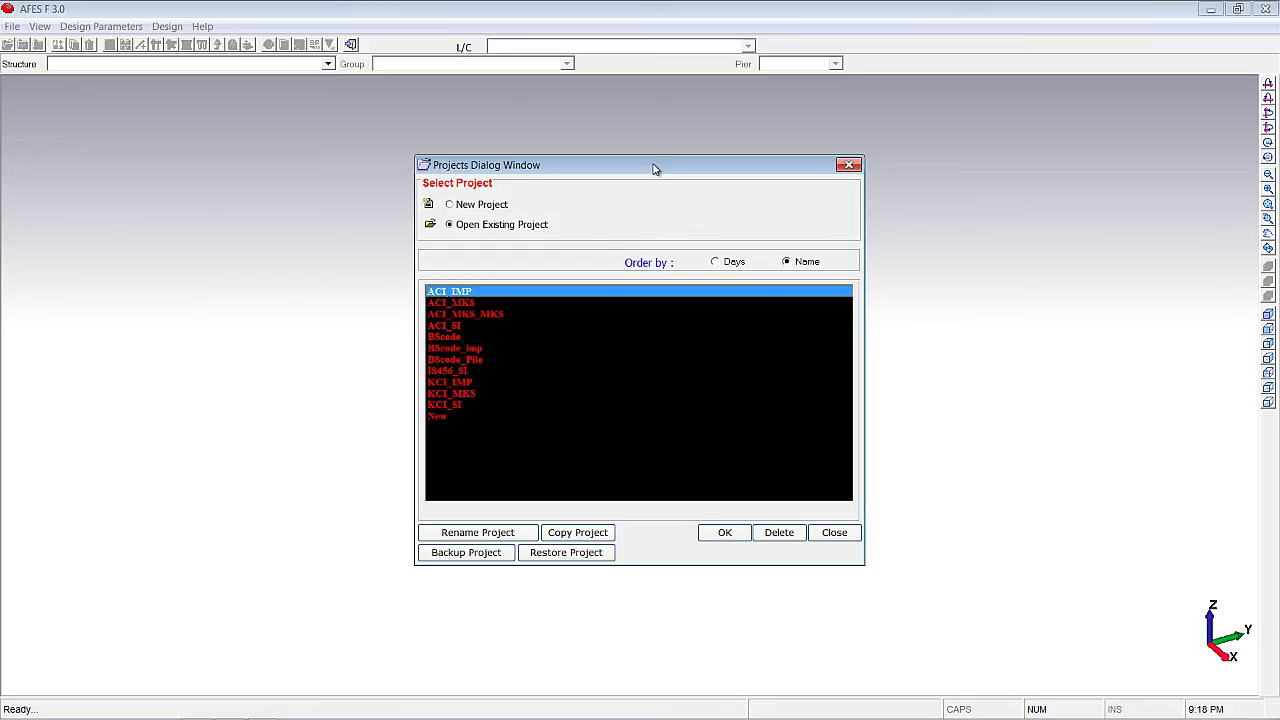
pyautogui.moveTo(651, 163); pyautogui.dragTo(650, 151)
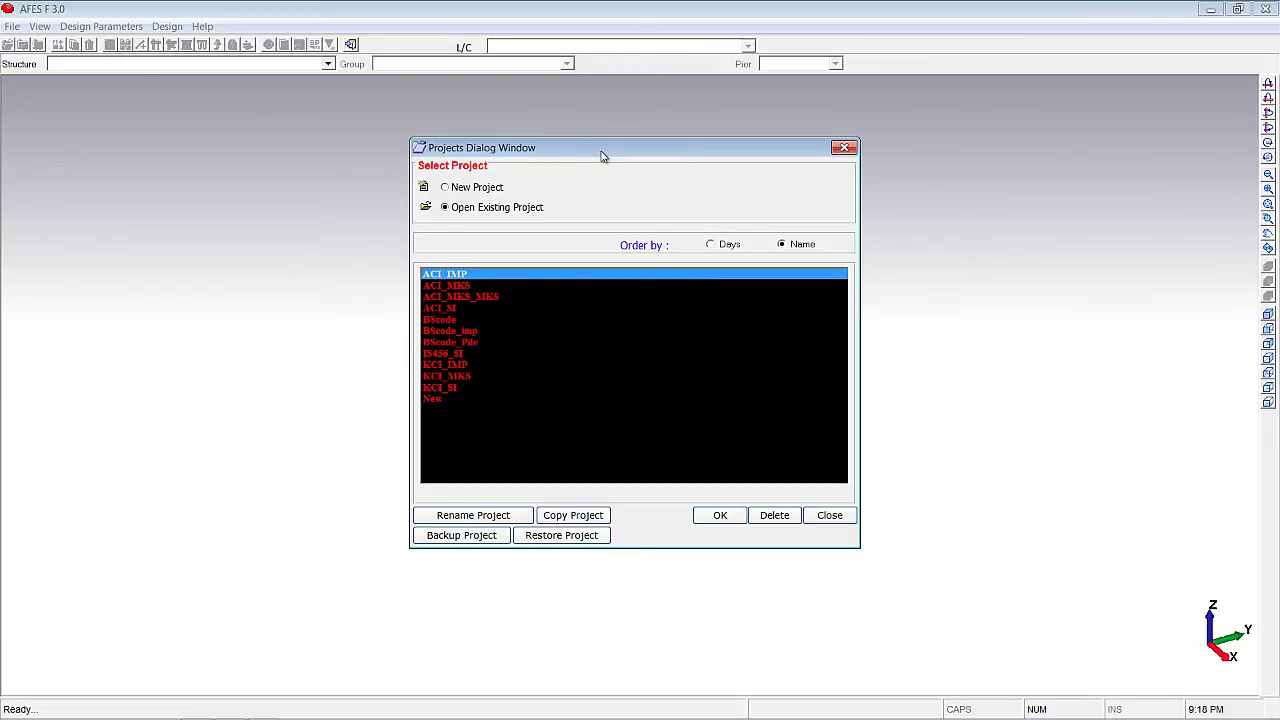
pyautogui.moveTo(602, 155); pyautogui.dragTo(585, 147)
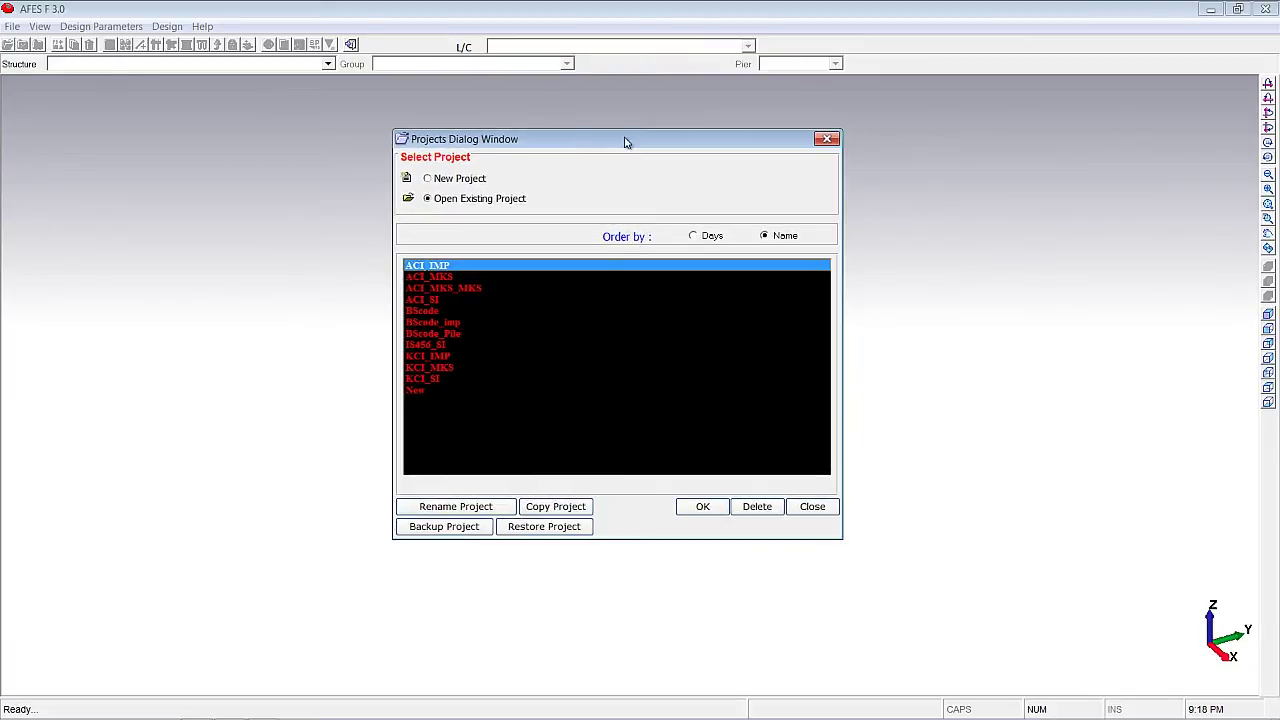
pyautogui.moveTo(620, 146); pyautogui.dragTo(584, 129)
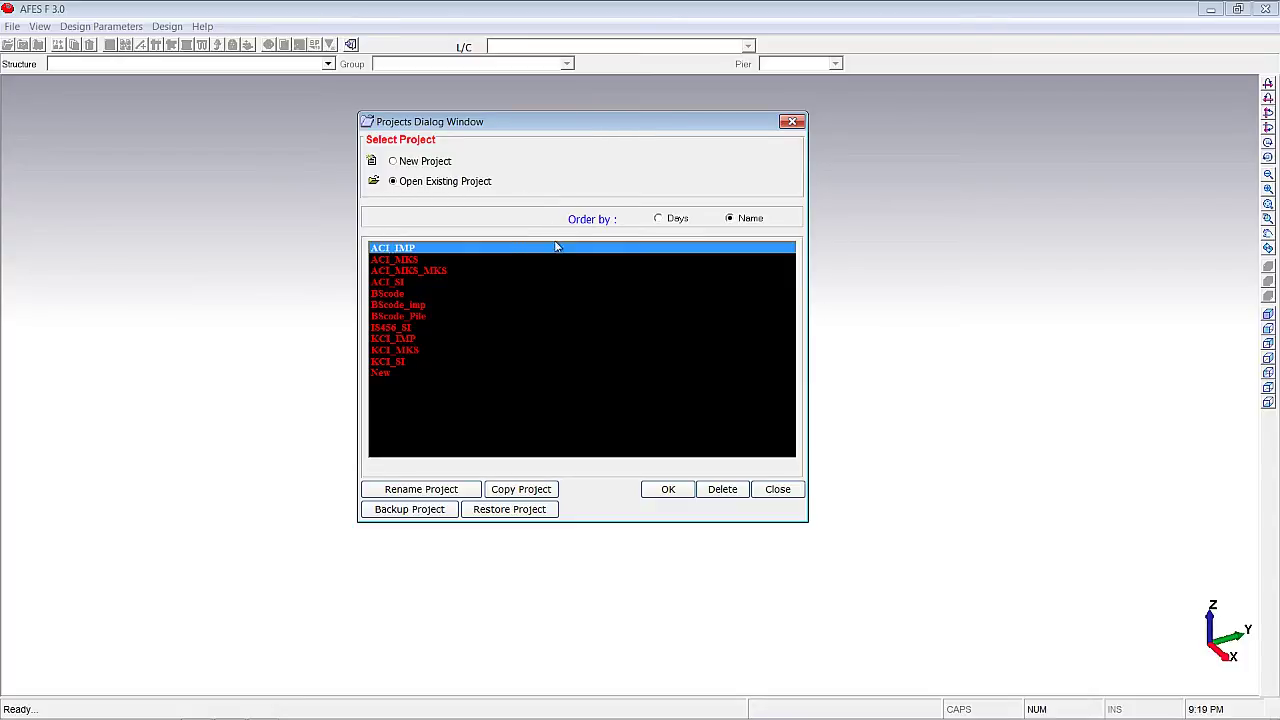
pyautogui.click(667, 497)
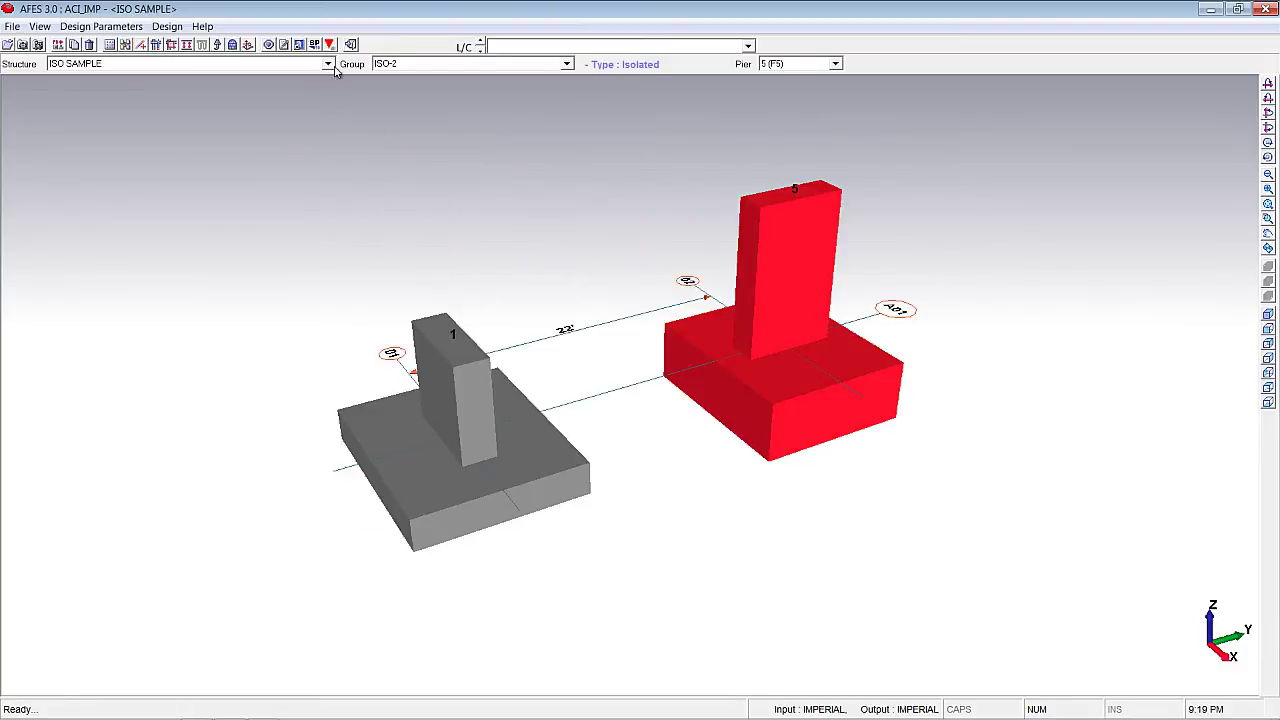
# Examine the project's sample foundation structures, from OCT SAMPLE and the tank samples through to Box-Shaped-Structure.
pyautogui.click(328, 64)
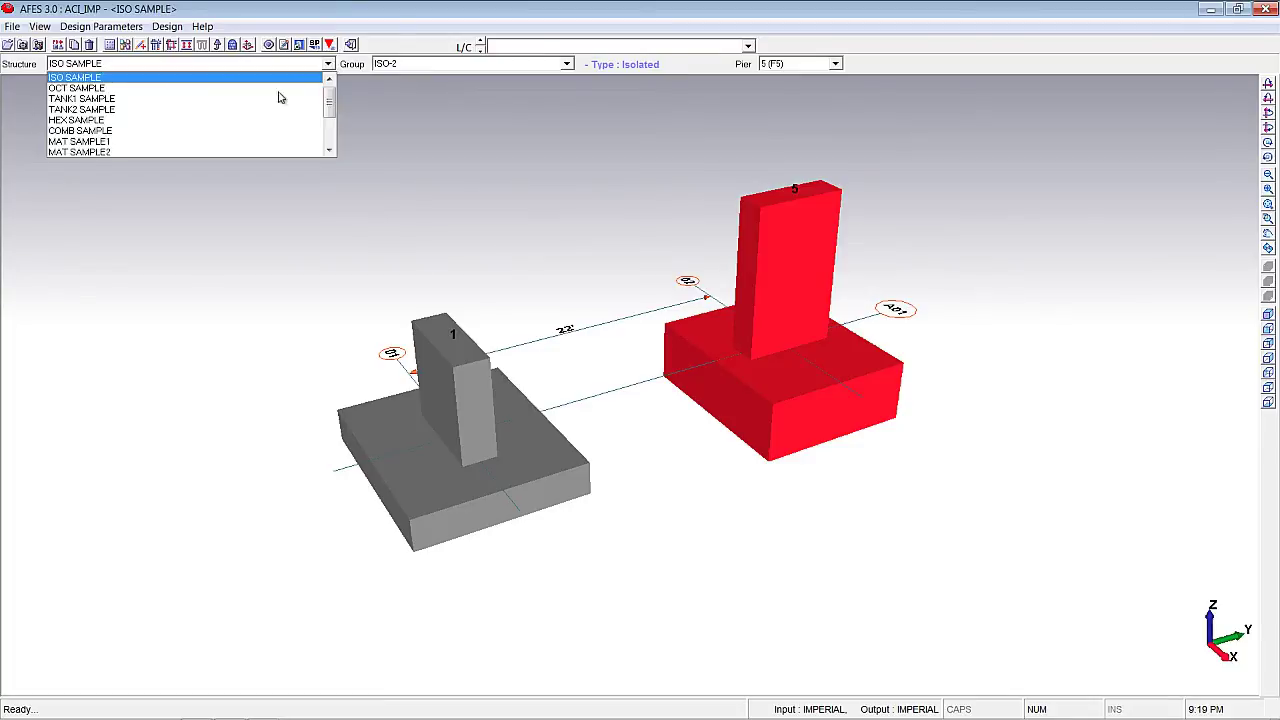
pyautogui.click(137, 89)
pyautogui.click(329, 64)
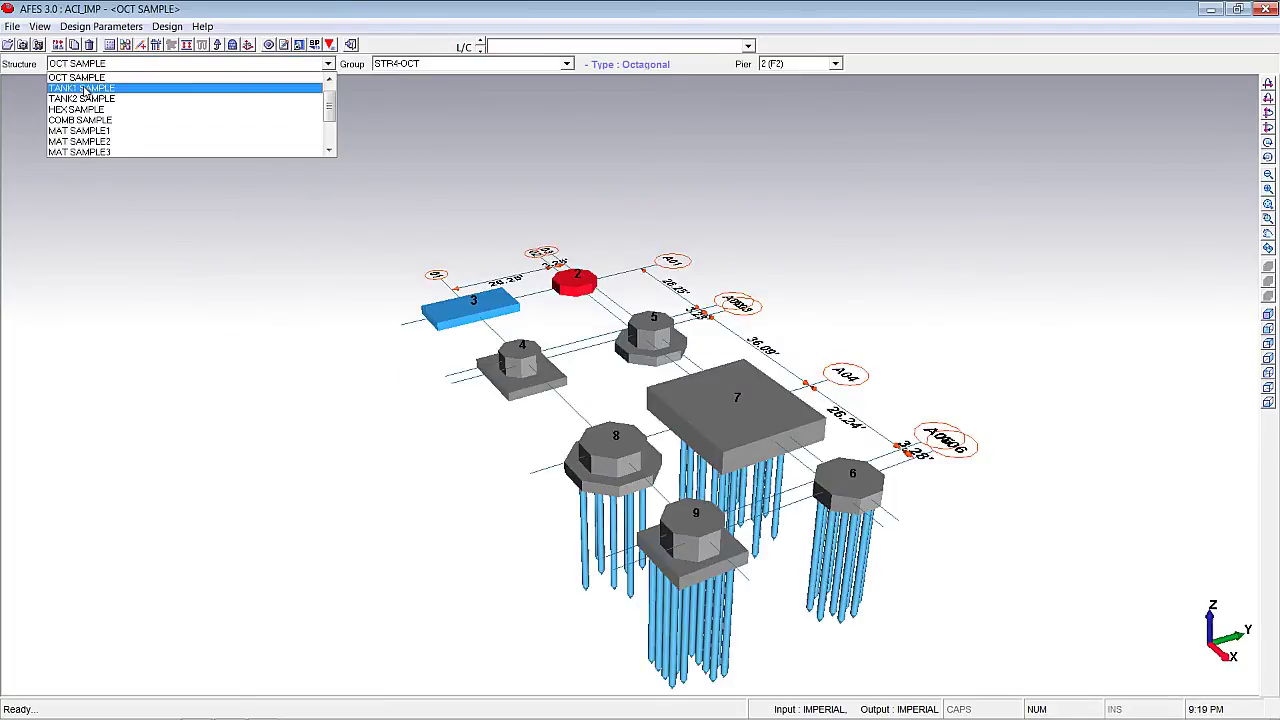
pyautogui.click(86, 89)
pyautogui.click(328, 64)
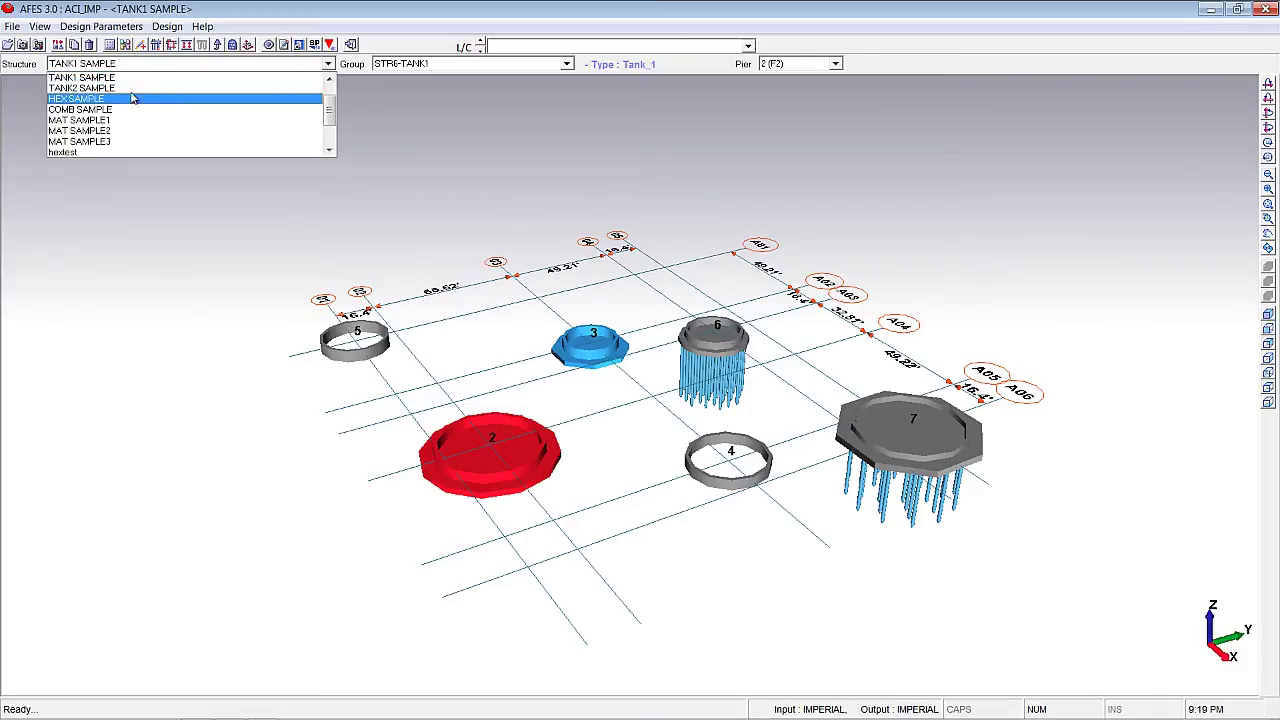
pyautogui.click(100, 81)
pyautogui.press('Down')
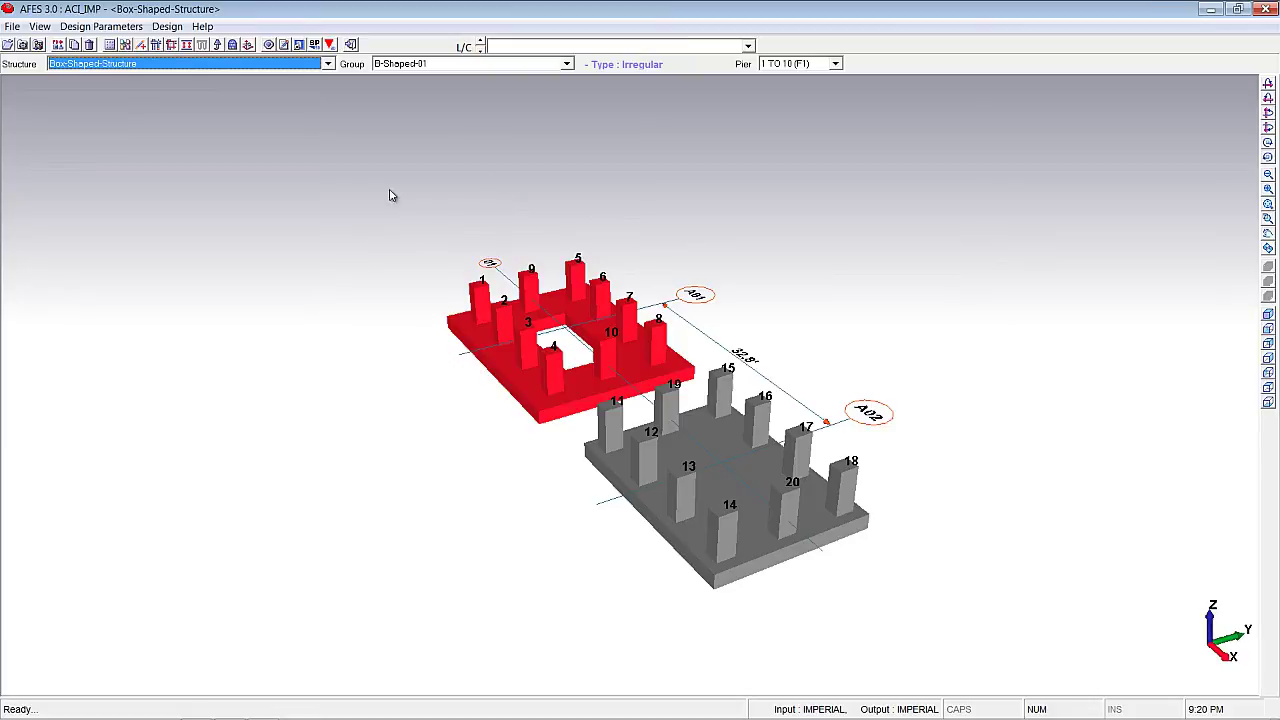
pyautogui.click(328, 64)
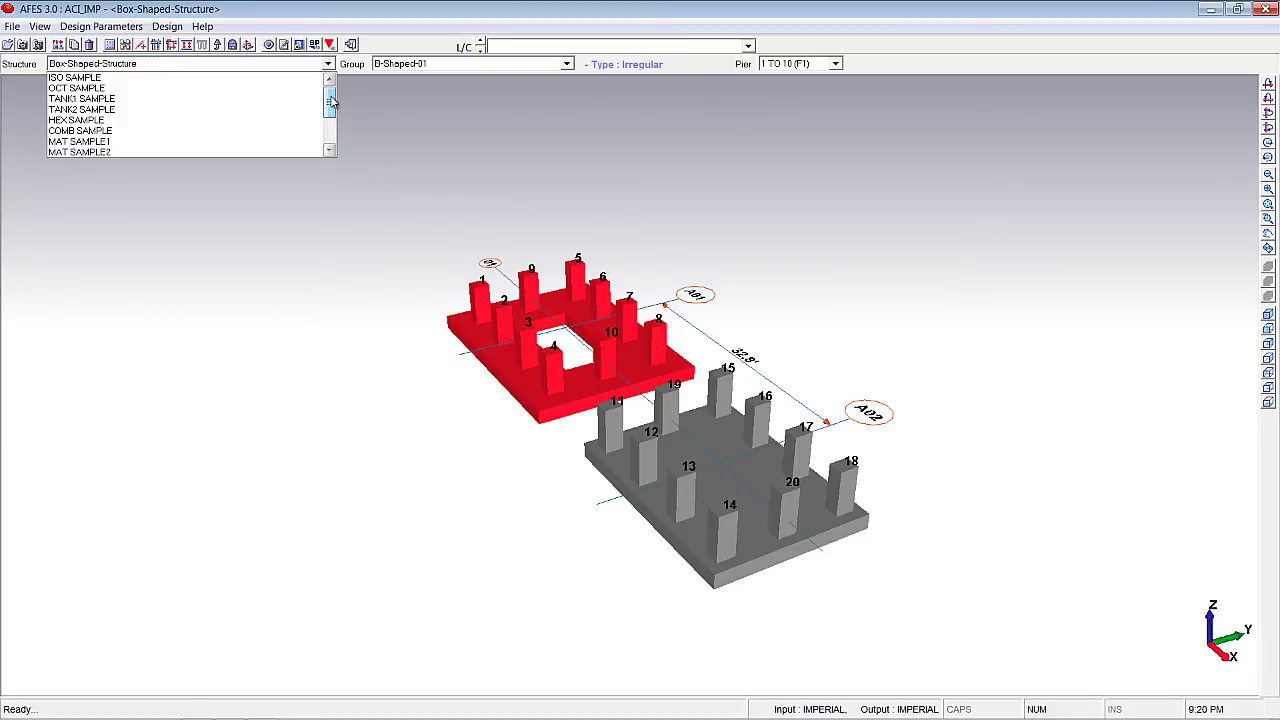
pyautogui.click(505, 124)
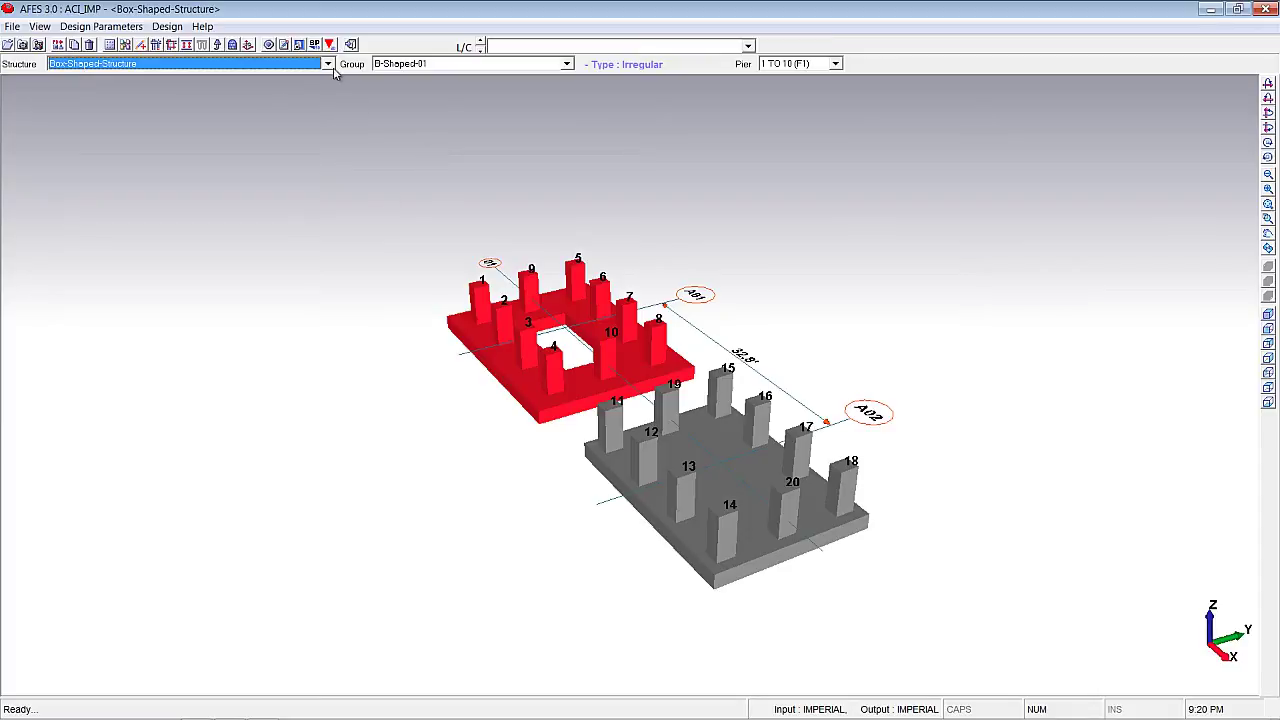
# Review the project constants for design code, safety factors, soil bearing, pile capacity, material and unit weight, and concrete covers.
pyautogui.click(38, 45)
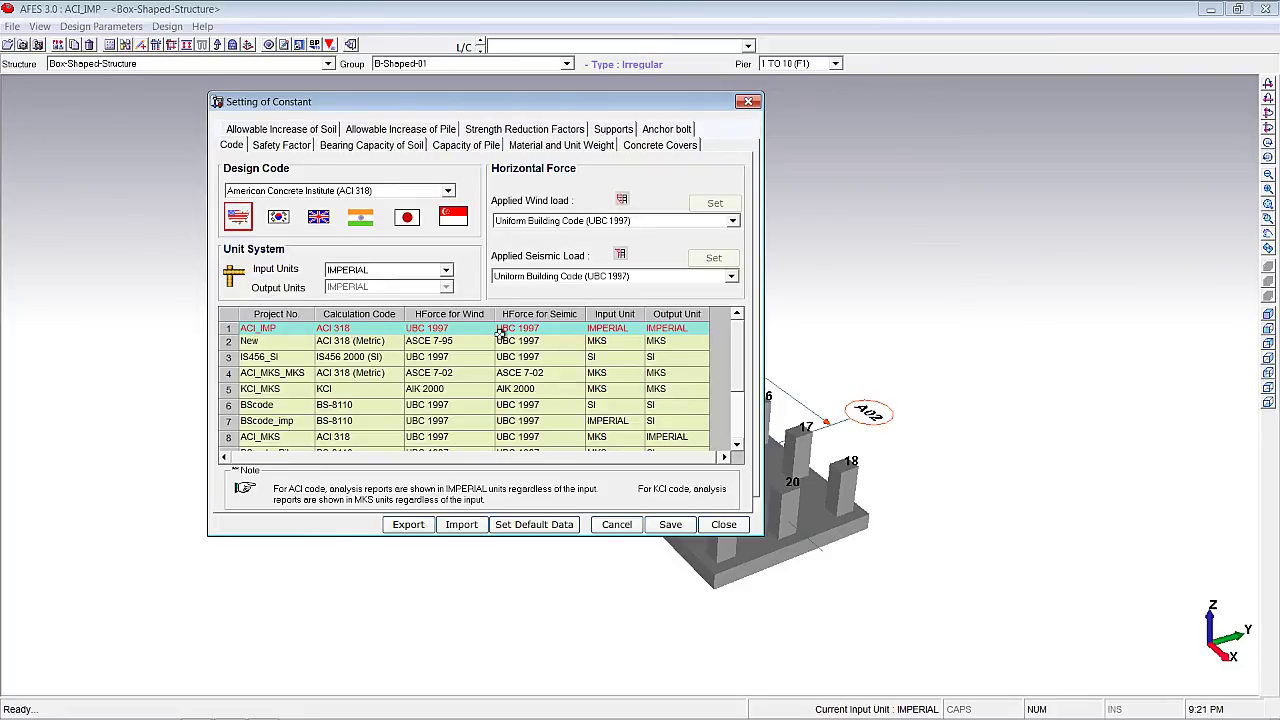
pyautogui.click(298, 147)
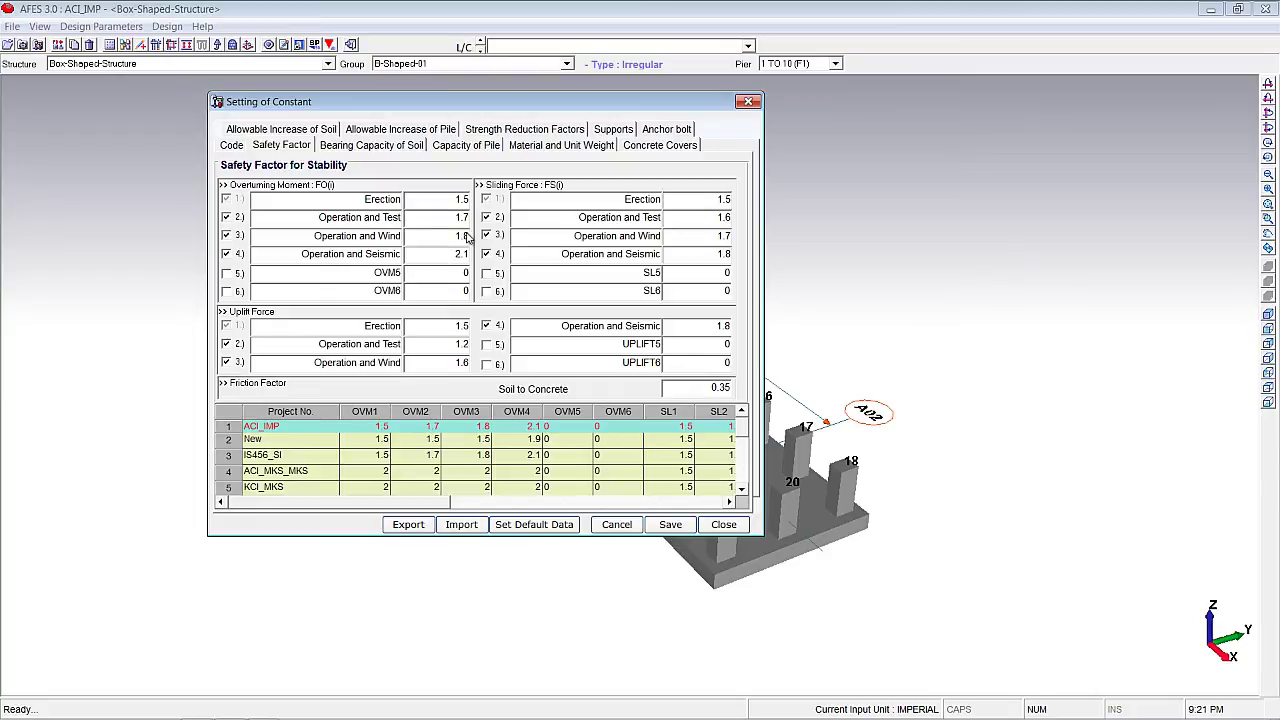
pyautogui.click(389, 149)
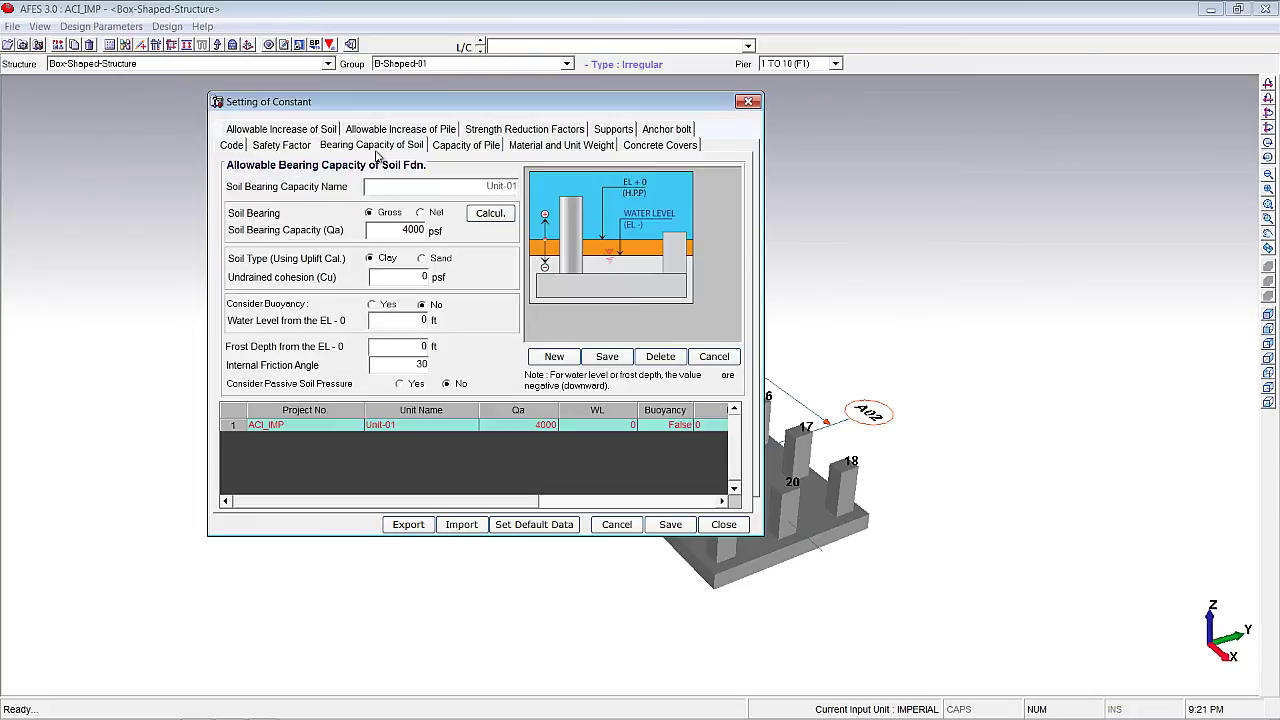
pyautogui.click(468, 148)
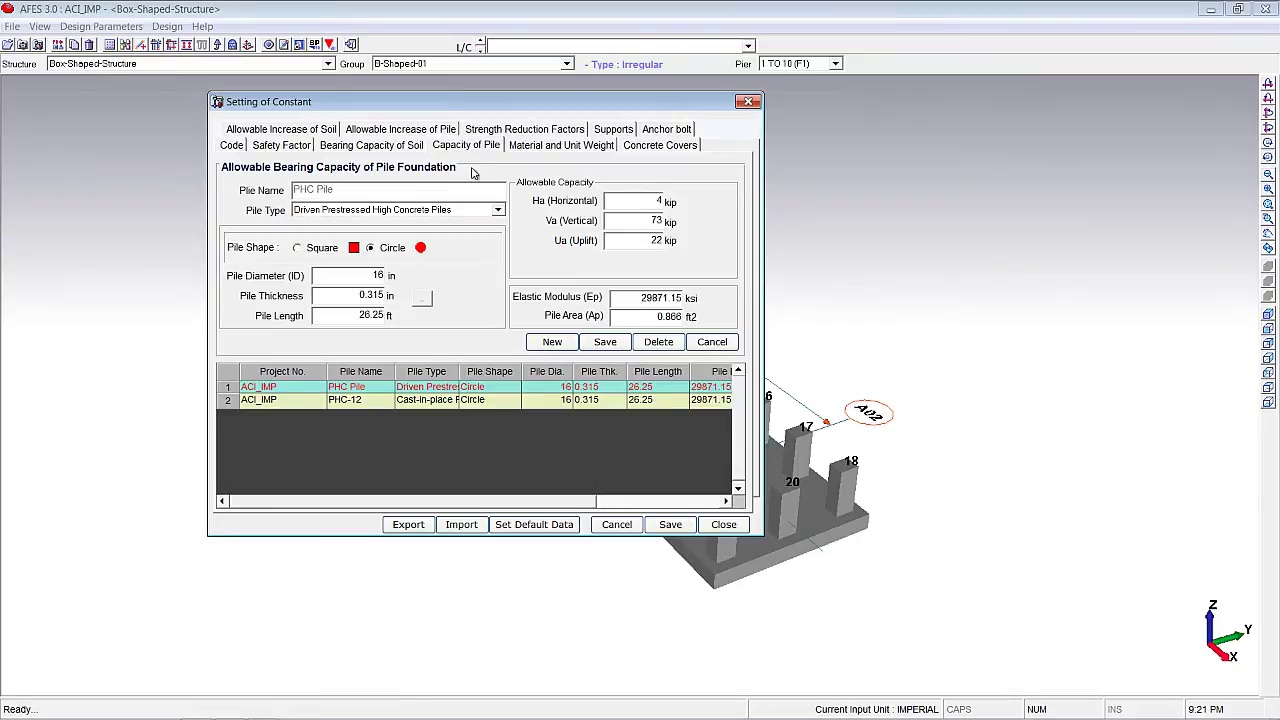
pyautogui.click(561, 146)
pyautogui.click(655, 147)
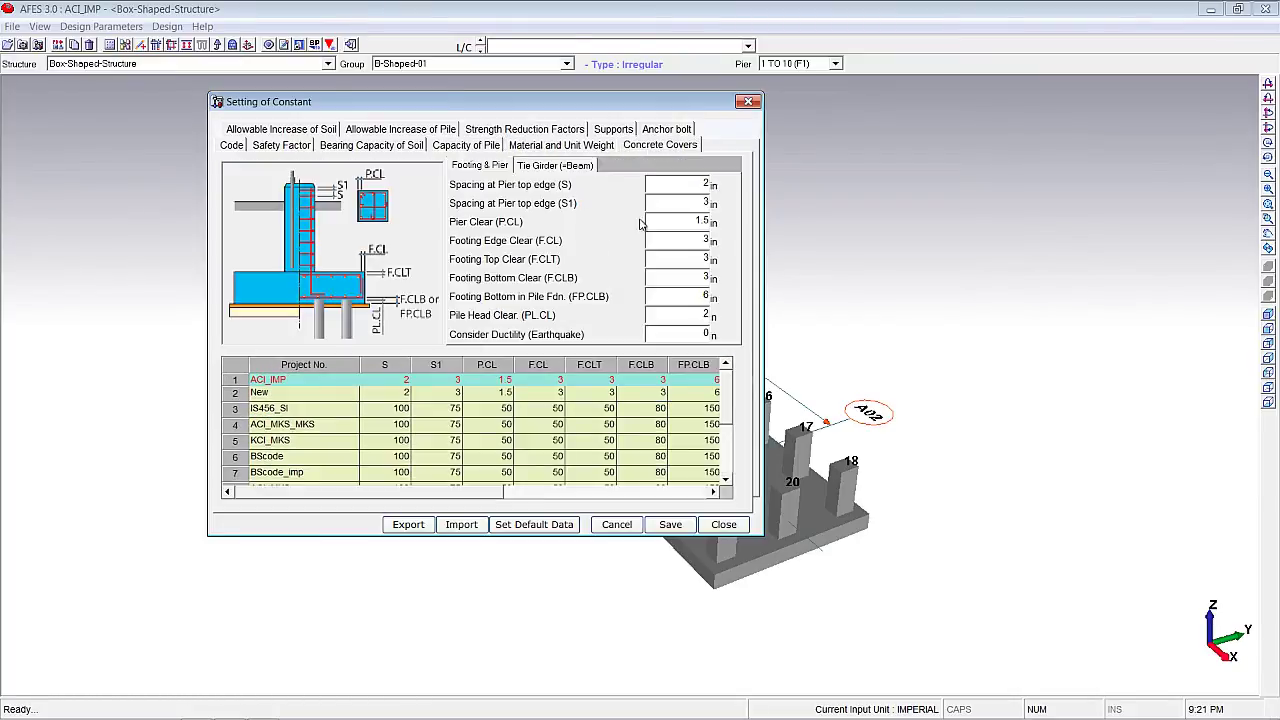
# Examine the PHC-12 pile's capacity settings and the available pile types, including Prebored Prestressed High Concrete Piles.
pyautogui.click(484, 147)
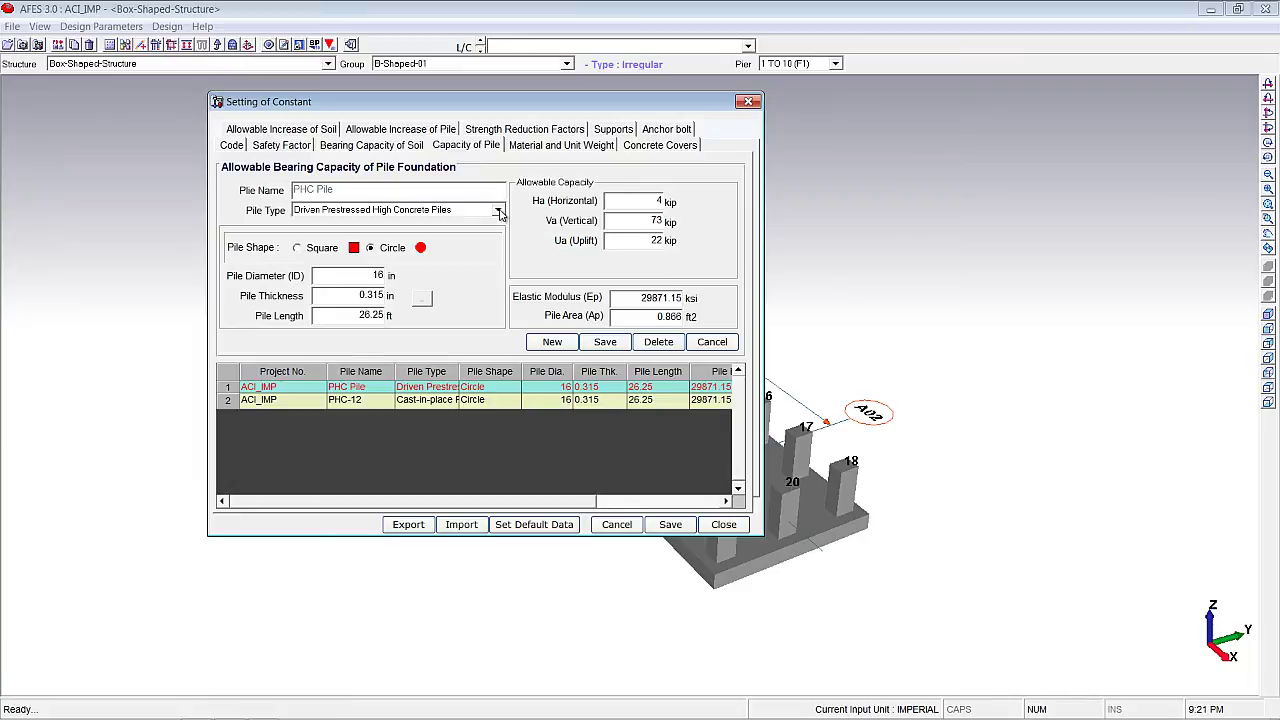
pyautogui.click(372, 400)
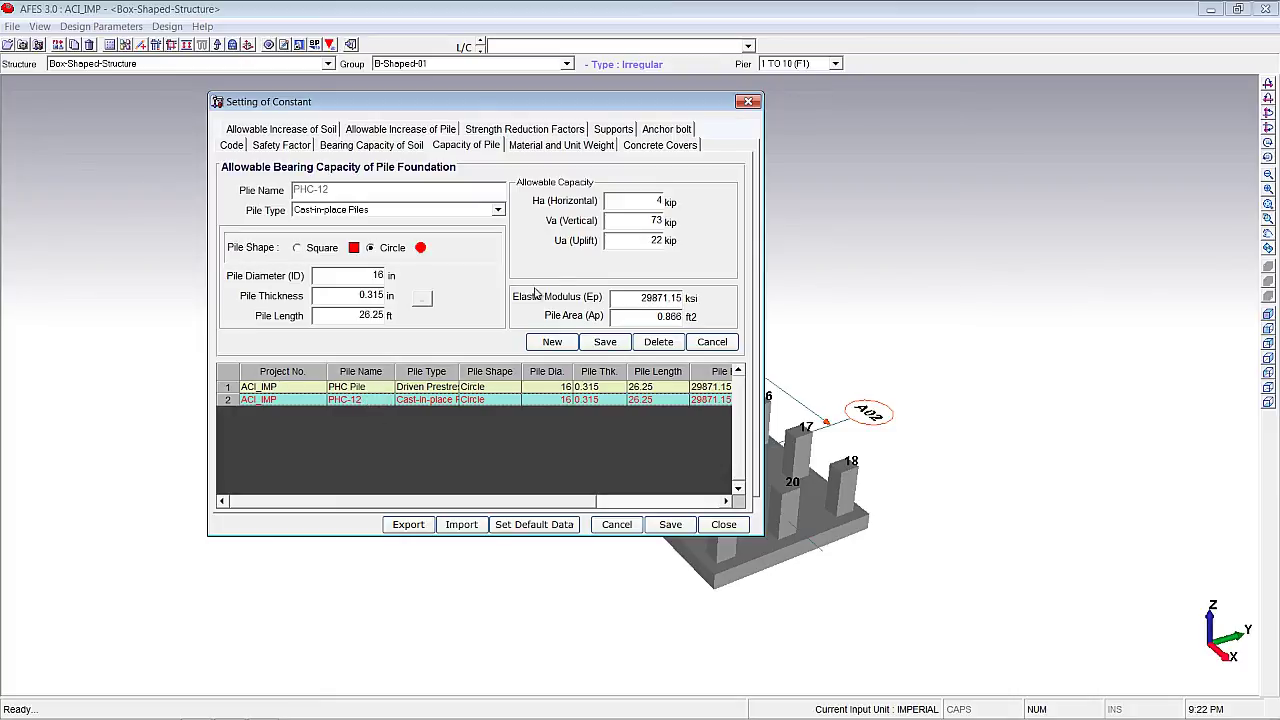
pyautogui.click(498, 211)
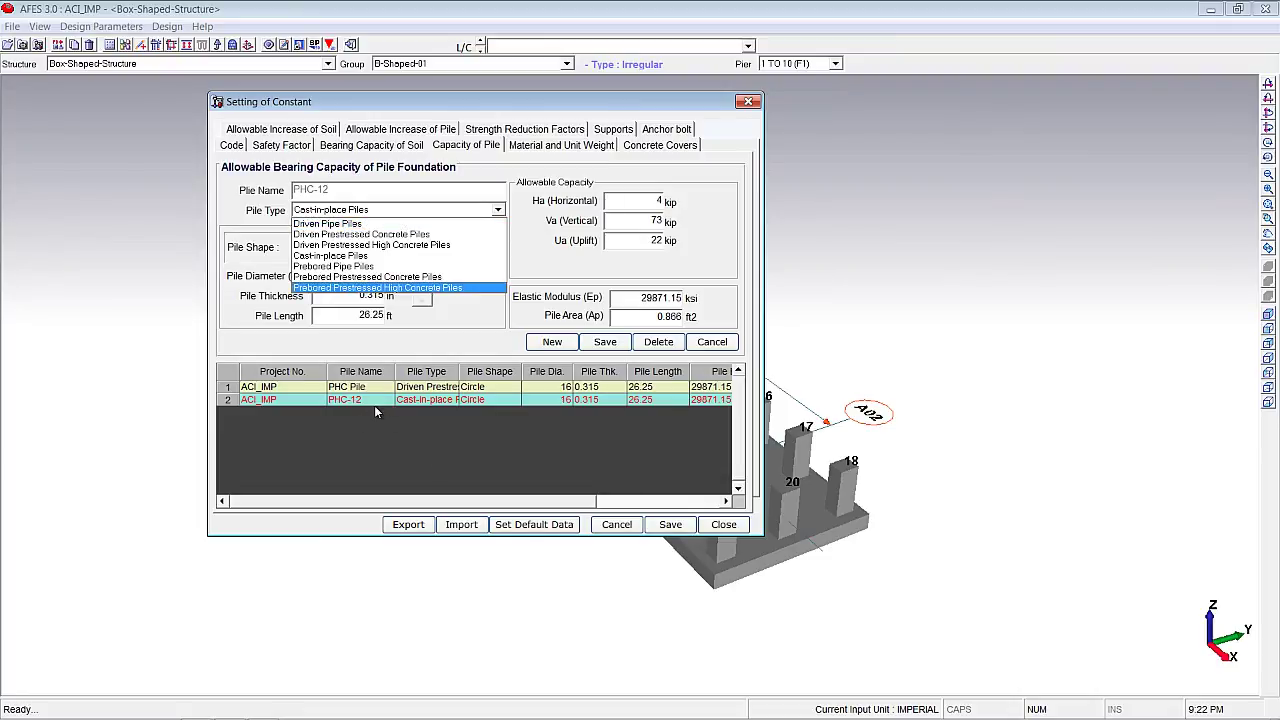
pyautogui.click(405, 290)
# Review the allowable increase, strength reduction factor, support and anchor bolt constants, and close the settings without saving.
pyautogui.click(401, 129)
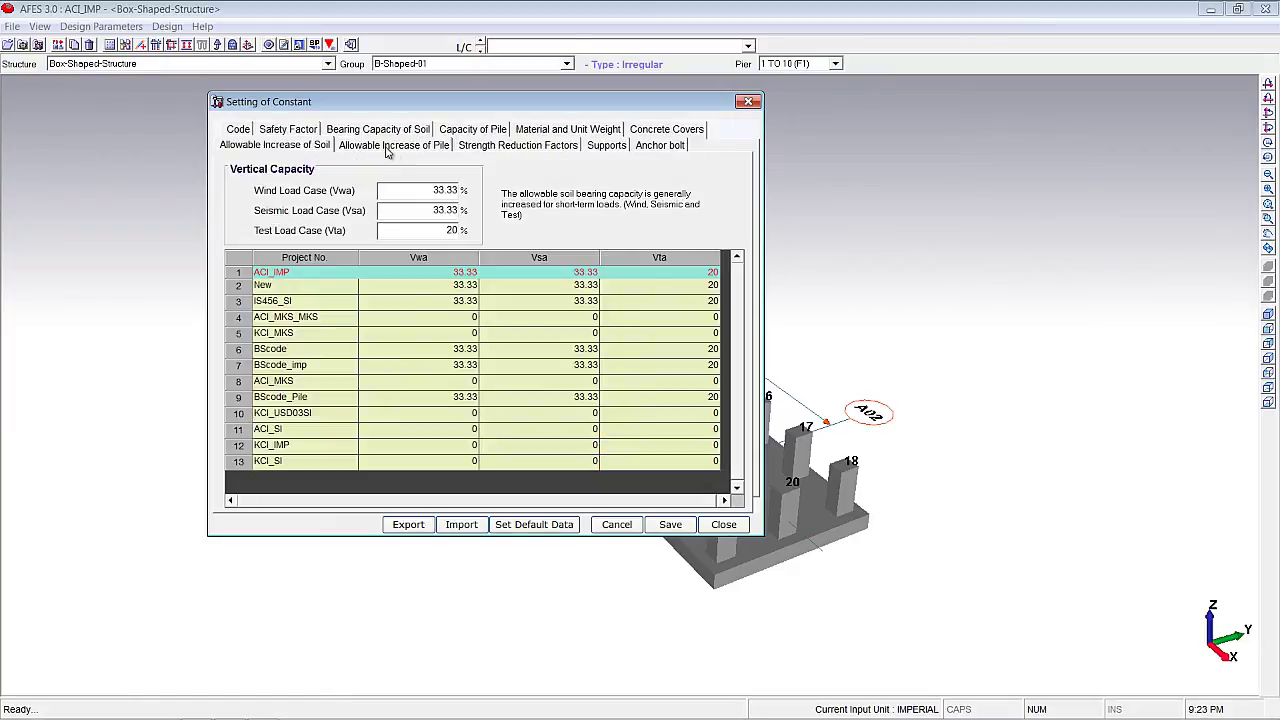
pyautogui.click(505, 147)
pyautogui.click(607, 146)
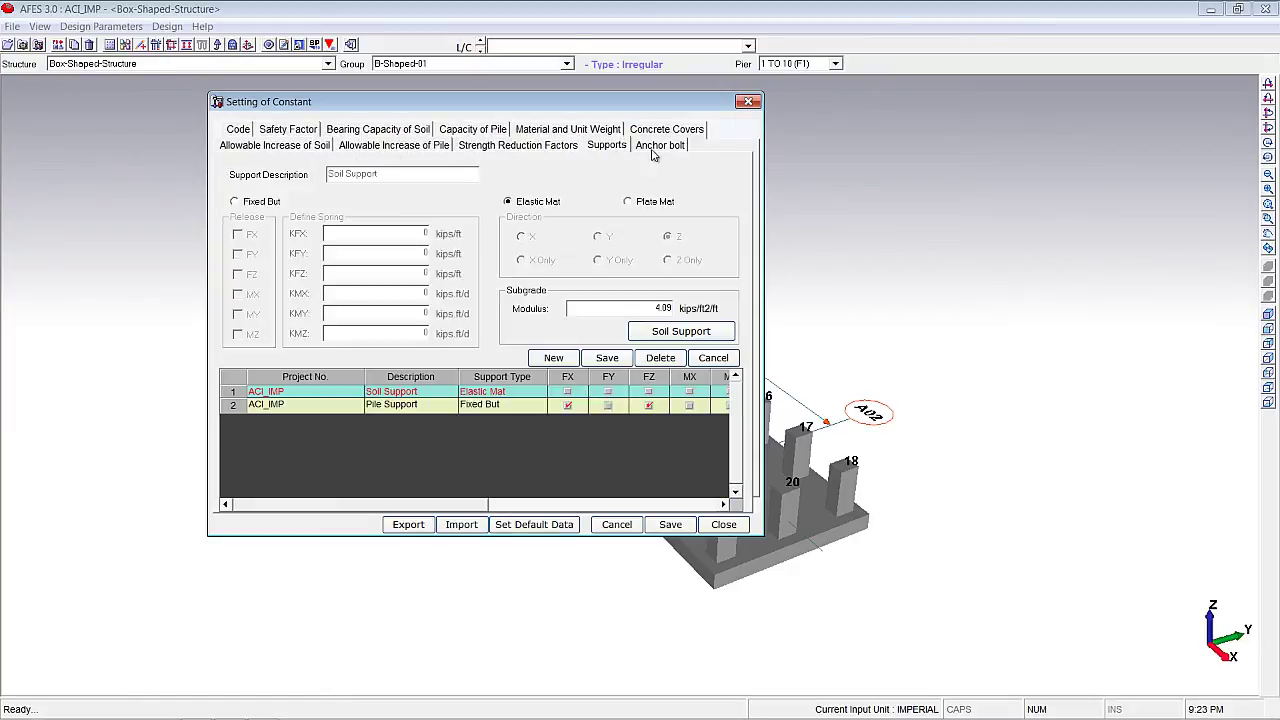
pyautogui.click(664, 147)
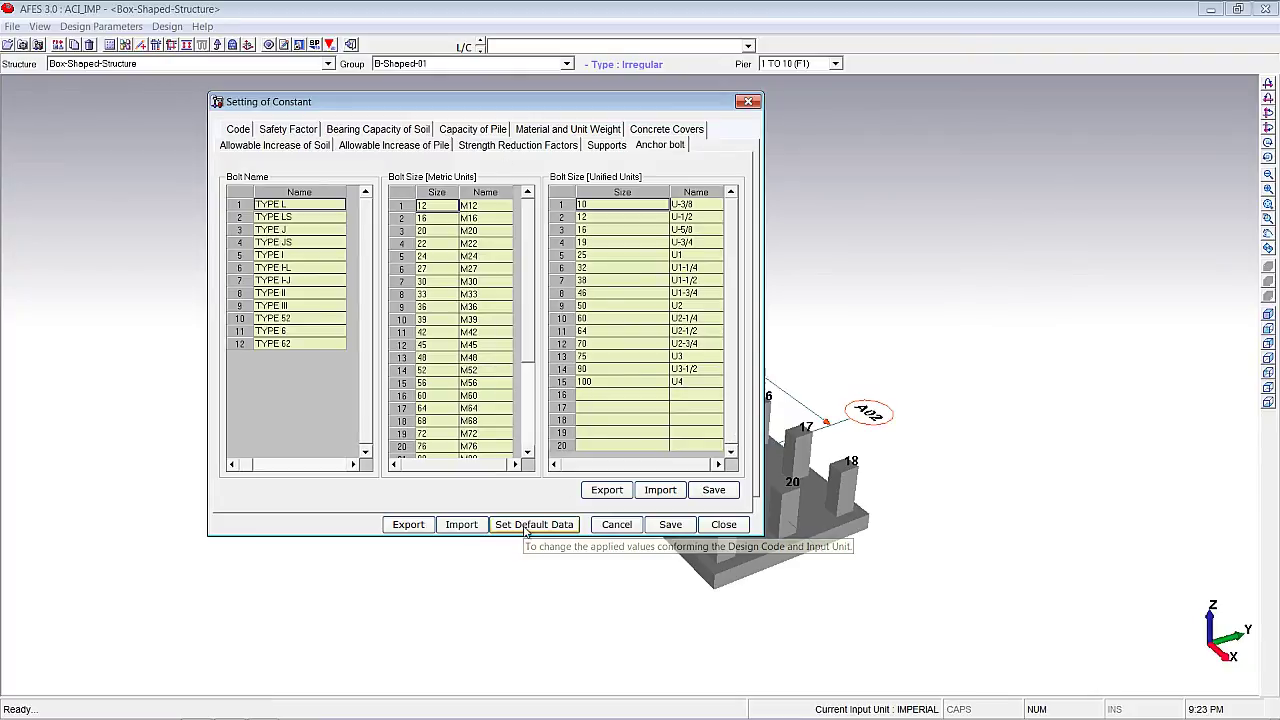
pyautogui.click(724, 525)
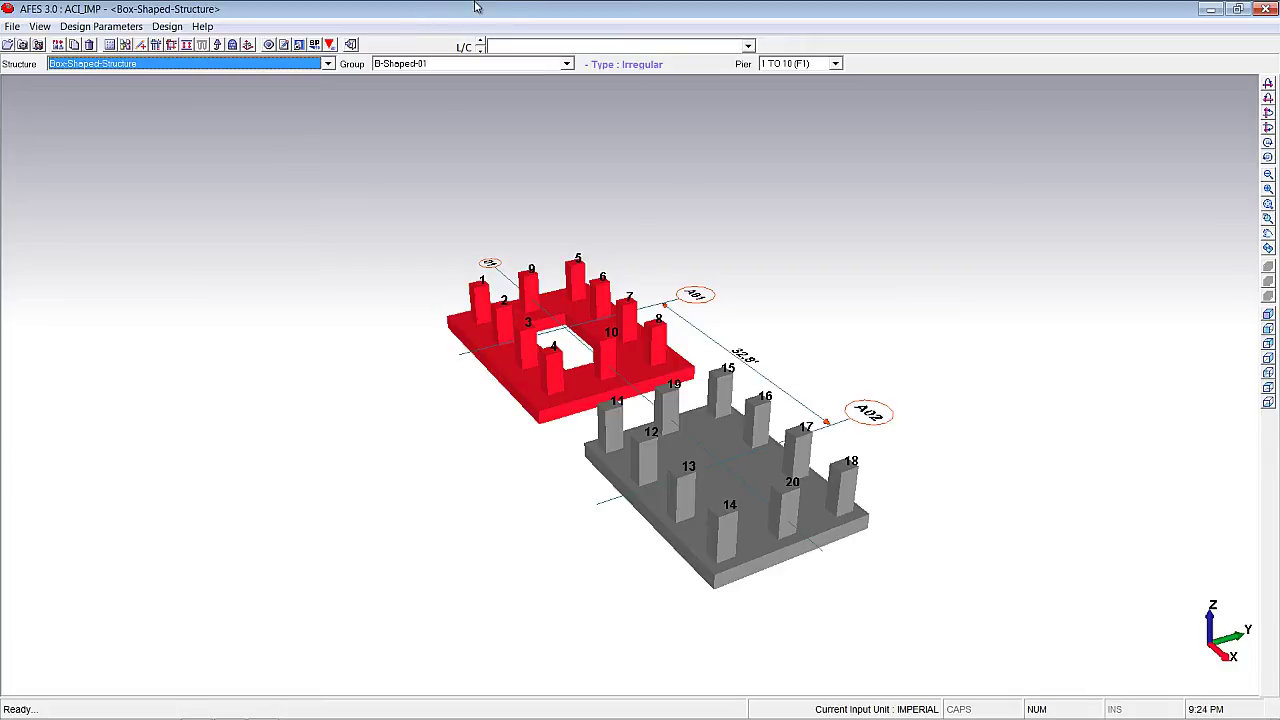
# Try to run Auto Design on Box-Shaped-Structure and close the program that stopped working.
pyautogui.click(168, 28)
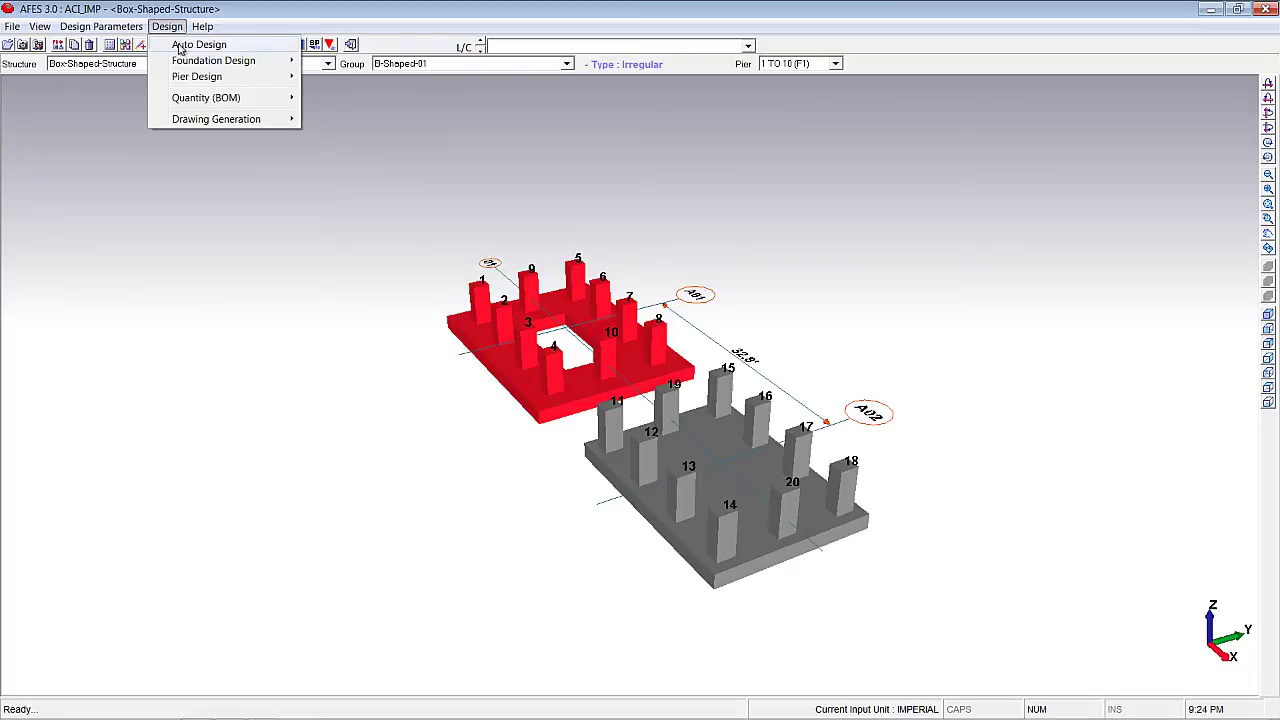
pyautogui.click(251, 49)
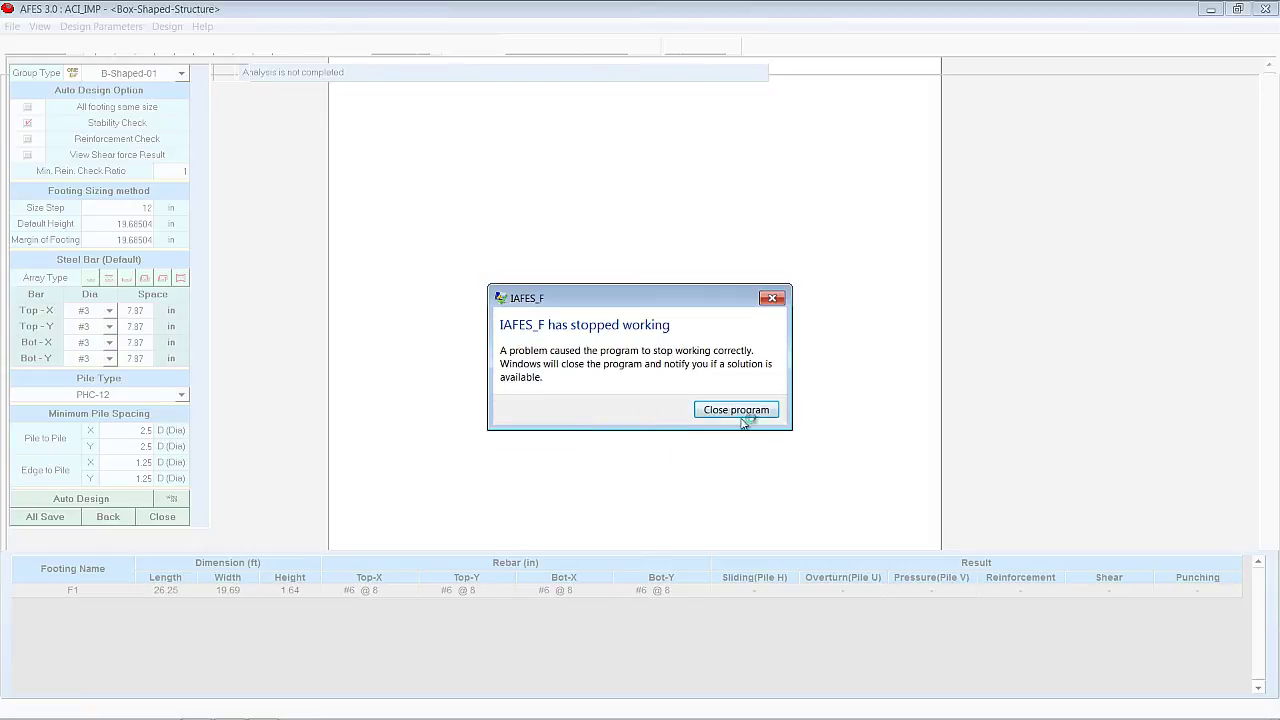
pyautogui.click(738, 410)
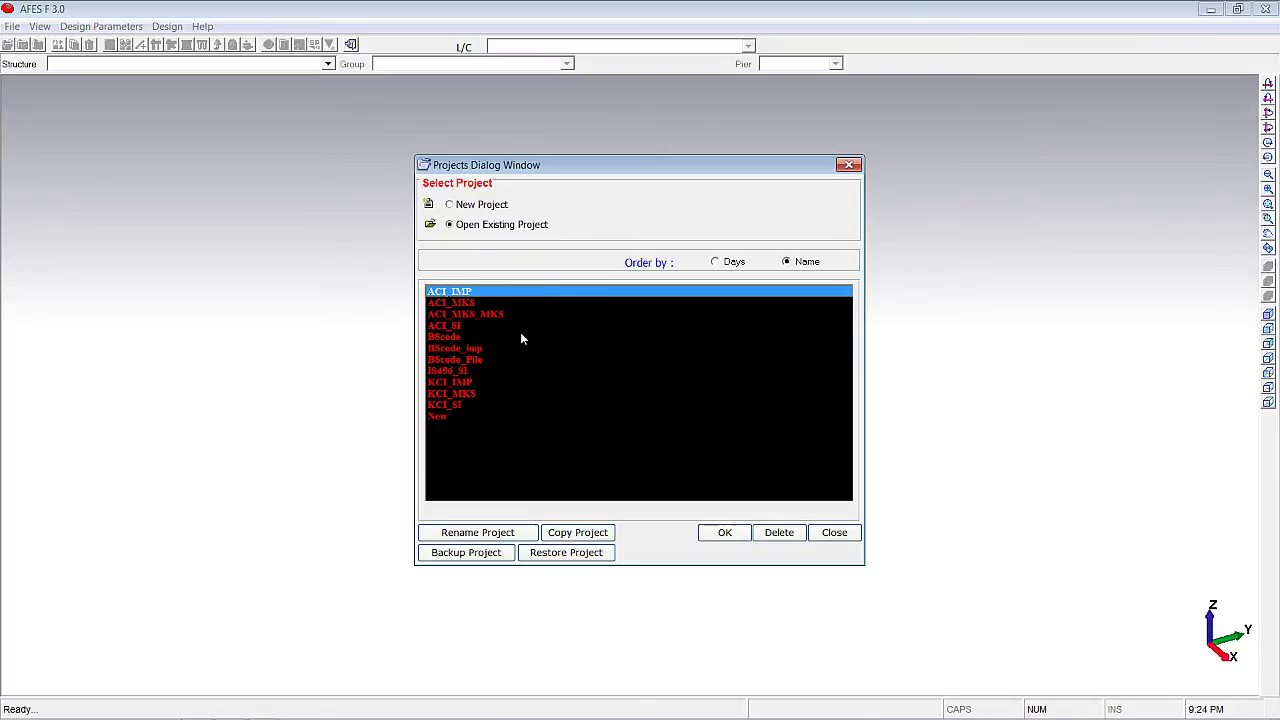
# Reopen the ACI_IMP project and look through its structure list, keeping ISO SAMPLE as the active structure.
pyautogui.press('Return')
pyautogui.click(329, 64)
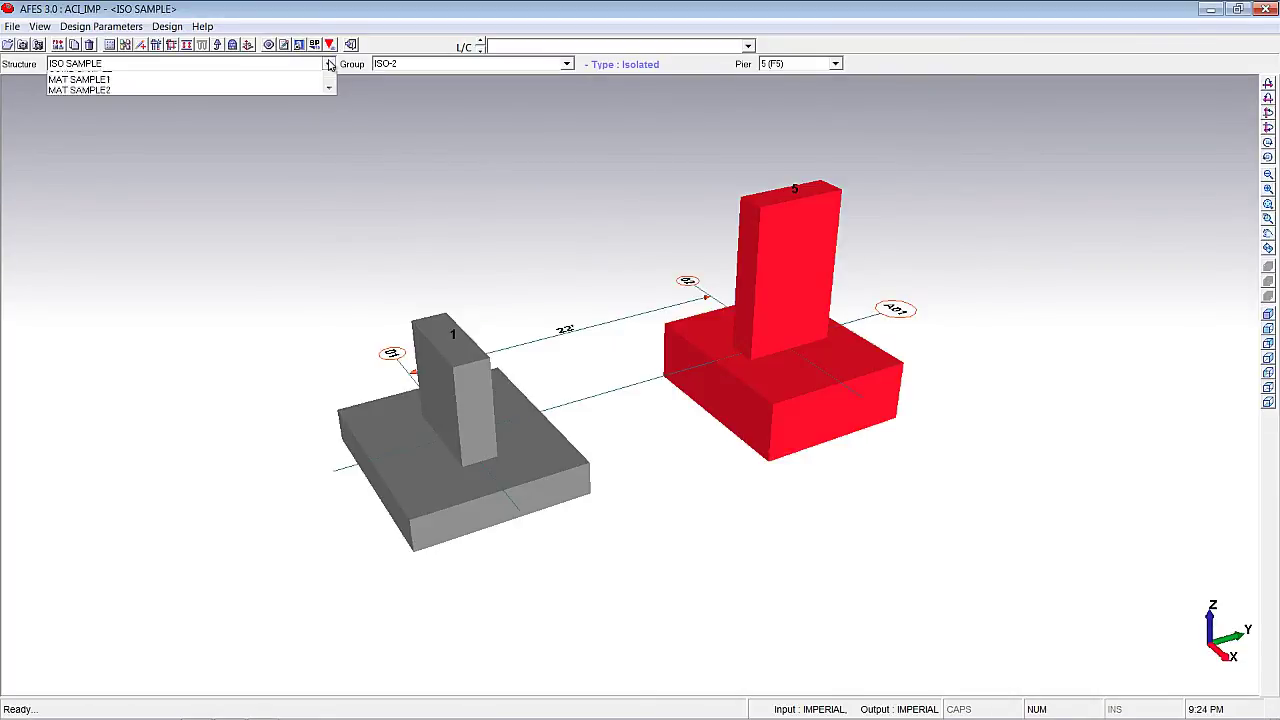
pyautogui.moveTo(332, 110); pyautogui.dragTo(330, 135)
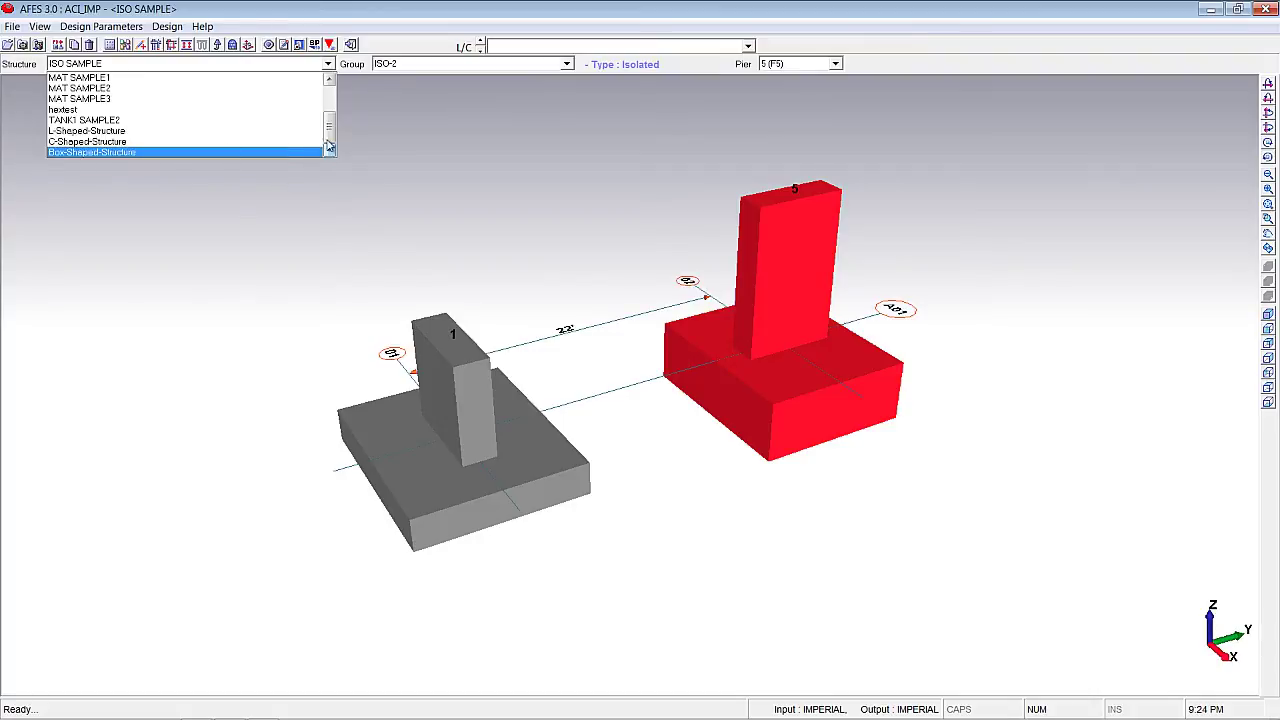
pyautogui.moveTo(330, 118); pyautogui.dragTo(330, 96)
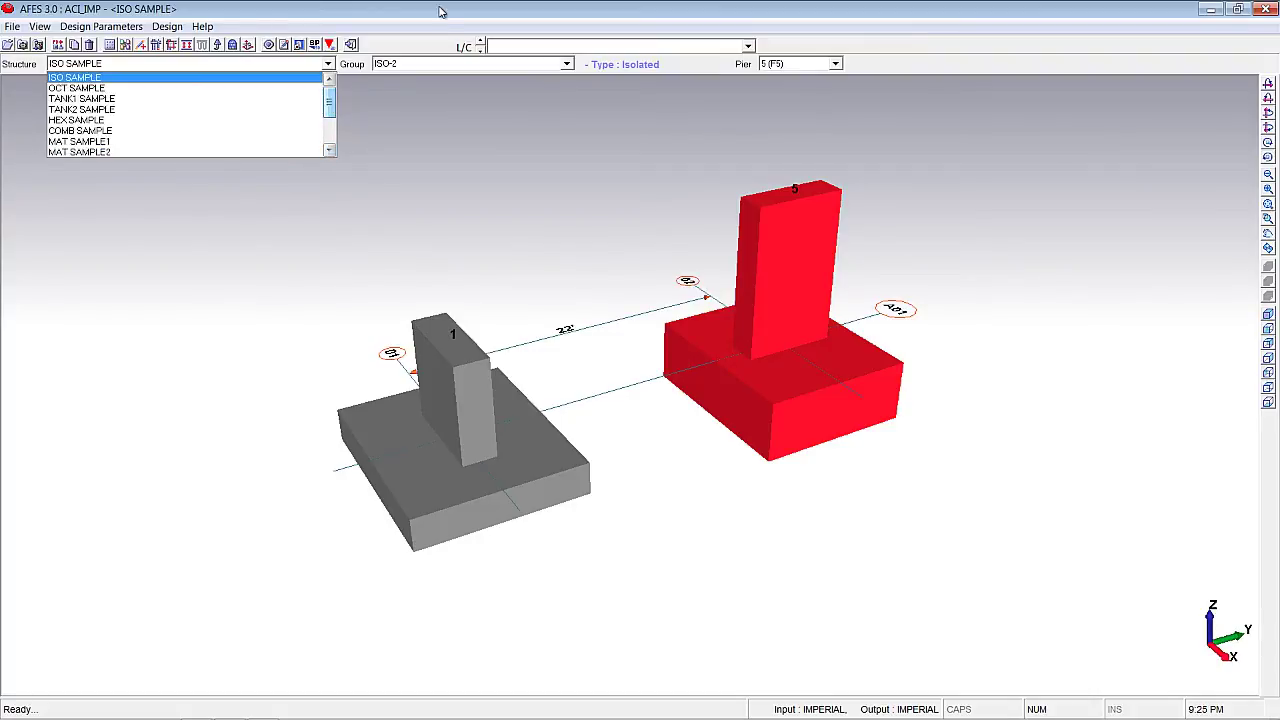
pyautogui.click(440, 11)
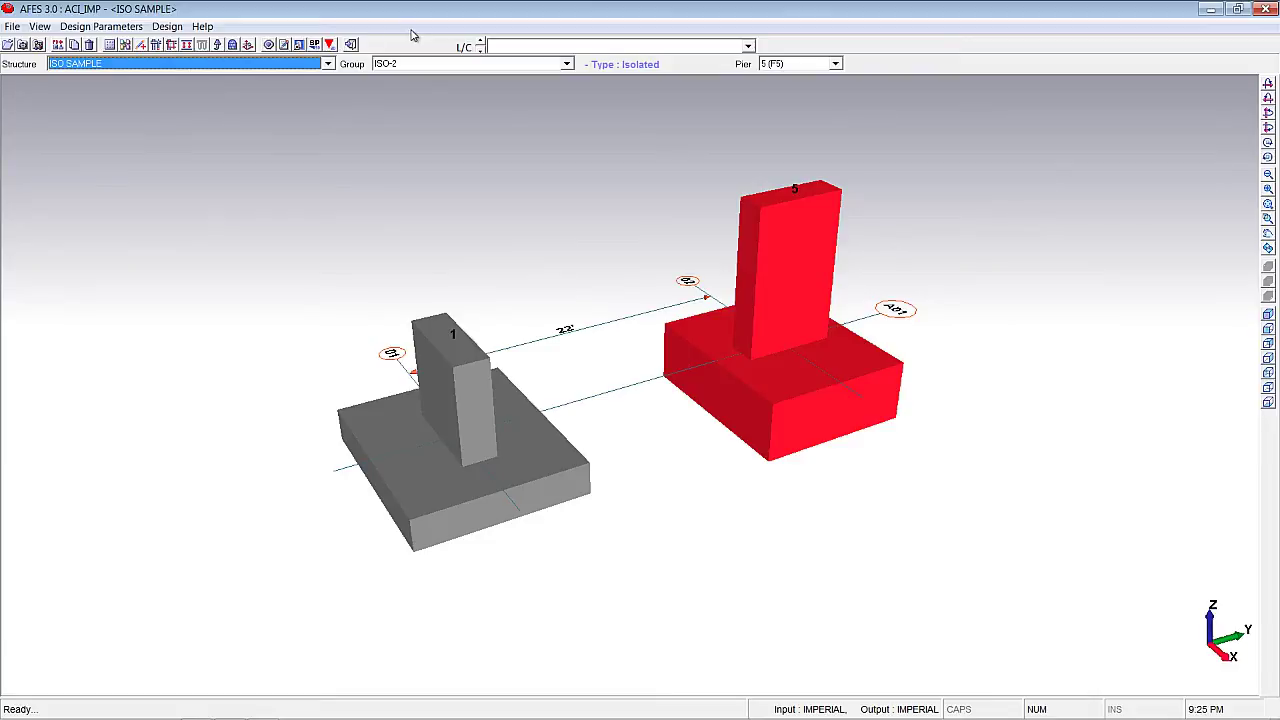
# Assign the unassigned EMPTY LOAD case to node 5 of the ISO-2 group and save it.
pyautogui.click(248, 45)
pyautogui.click(55, 118)
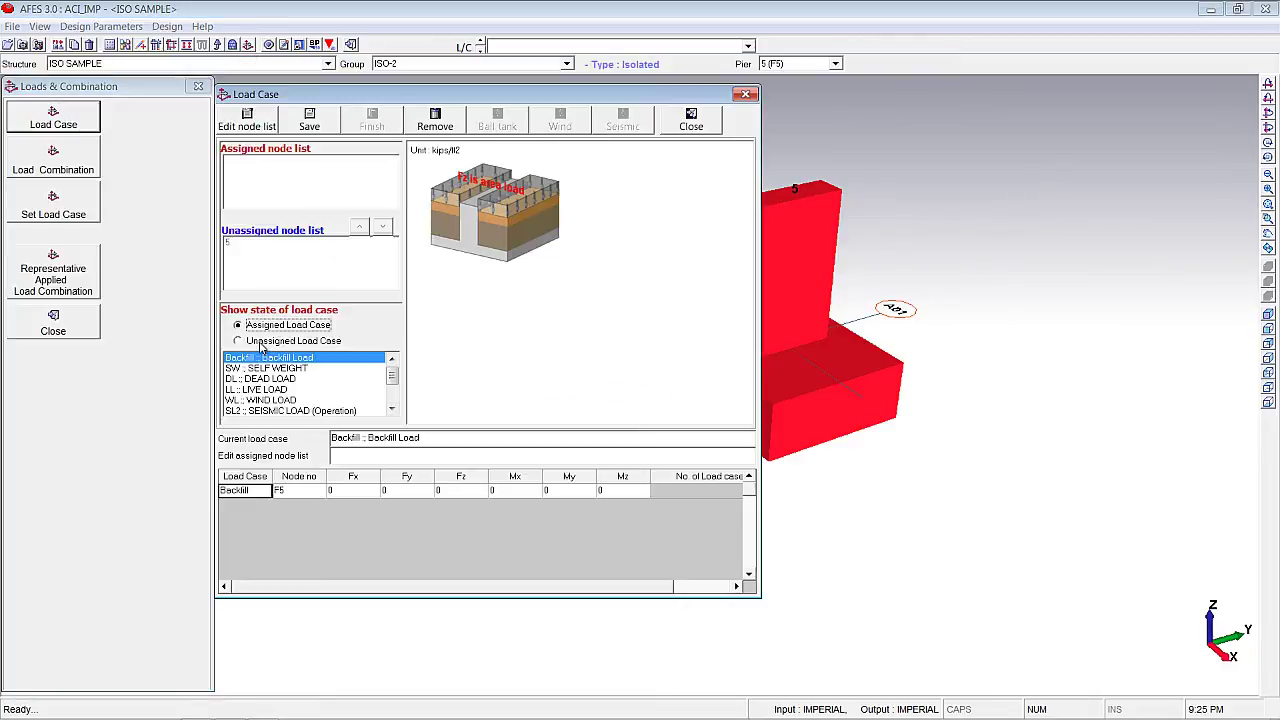
pyautogui.click(262, 342)
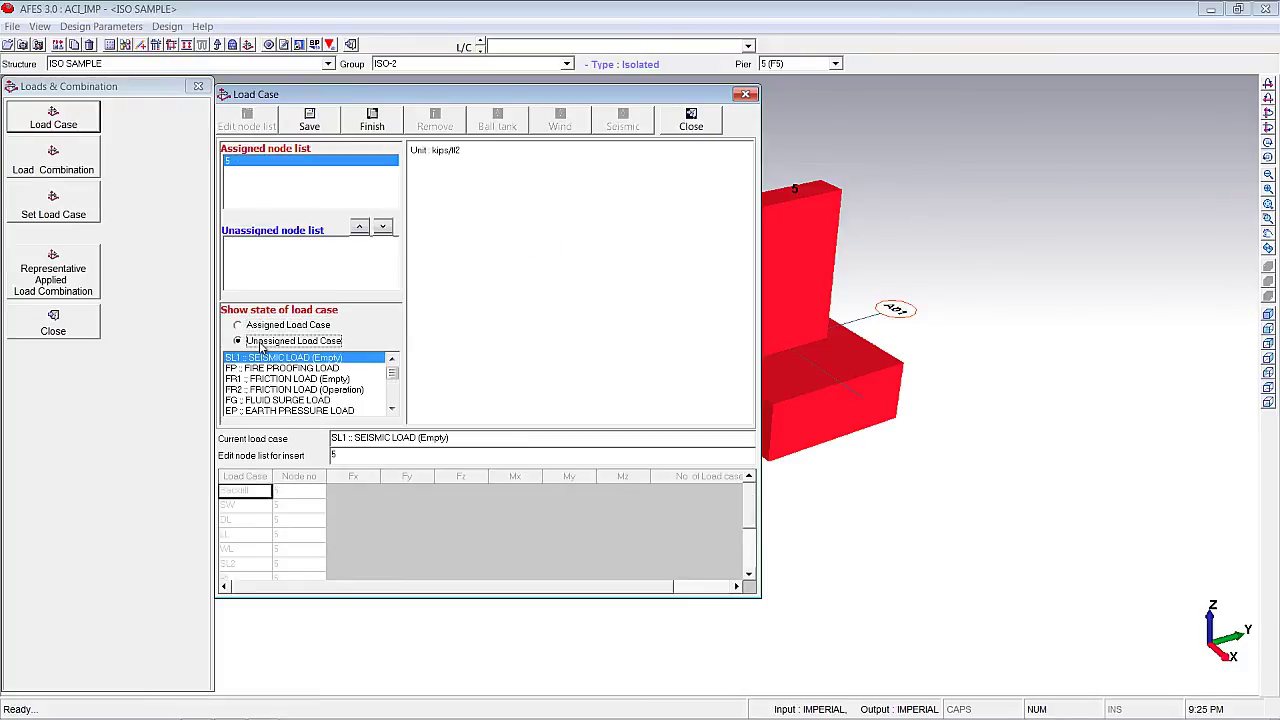
pyautogui.scroll(-2, 290, 405)
pyautogui.click(308, 392)
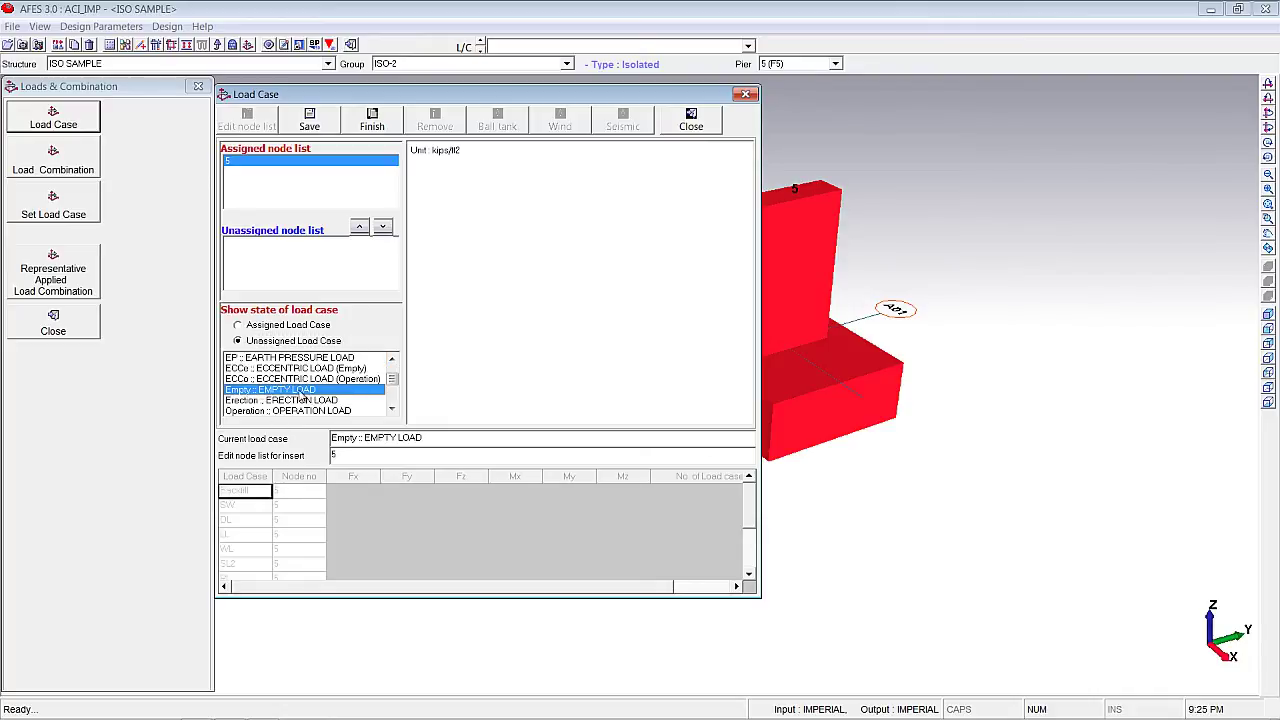
pyautogui.click(312, 120)
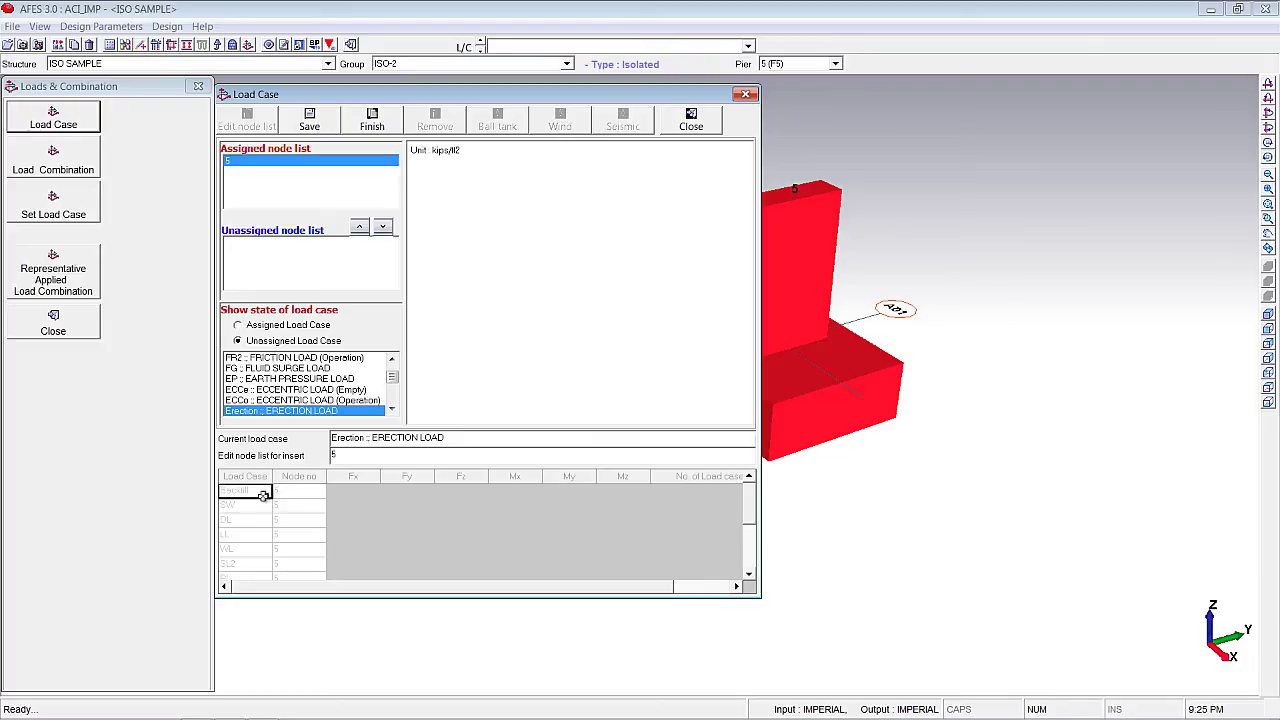
pyautogui.click(470, 492)
pyautogui.moveTo(245, 492); pyautogui.dragTo(687, 481)
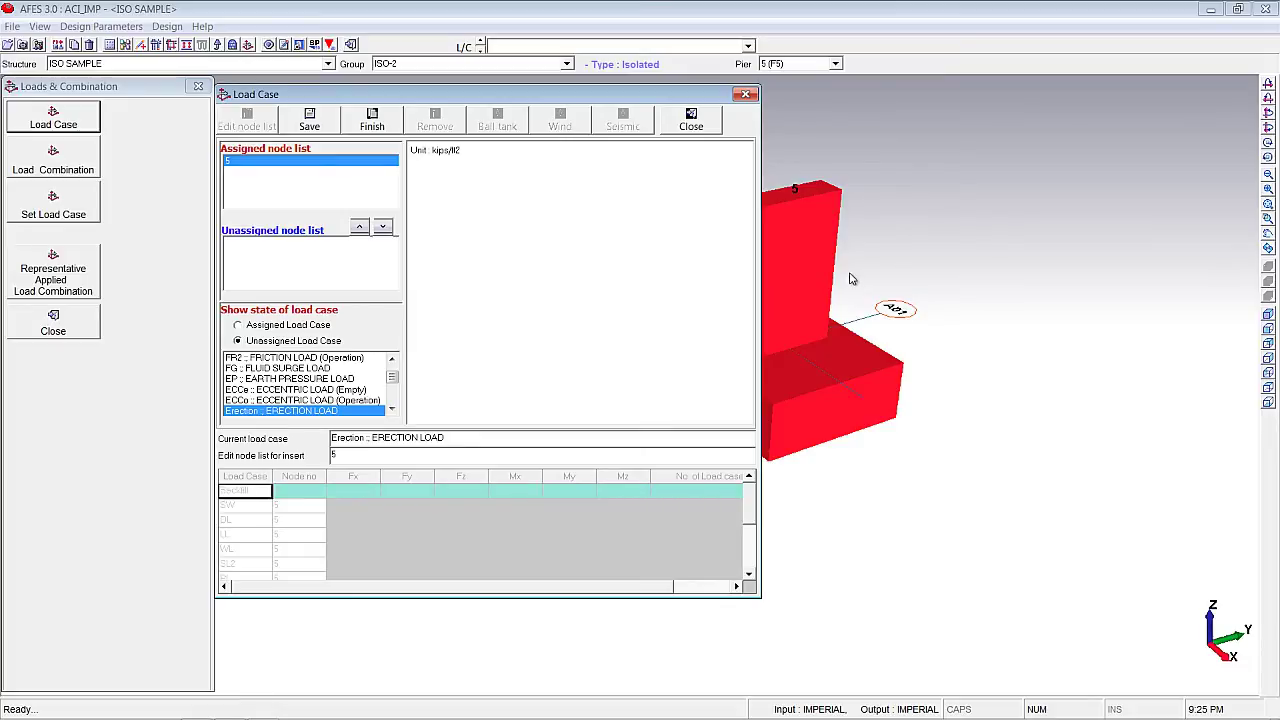
# Close the Load Case and Loads & Combination windows and return to the ISO SAMPLE model.
pyautogui.click(745, 95)
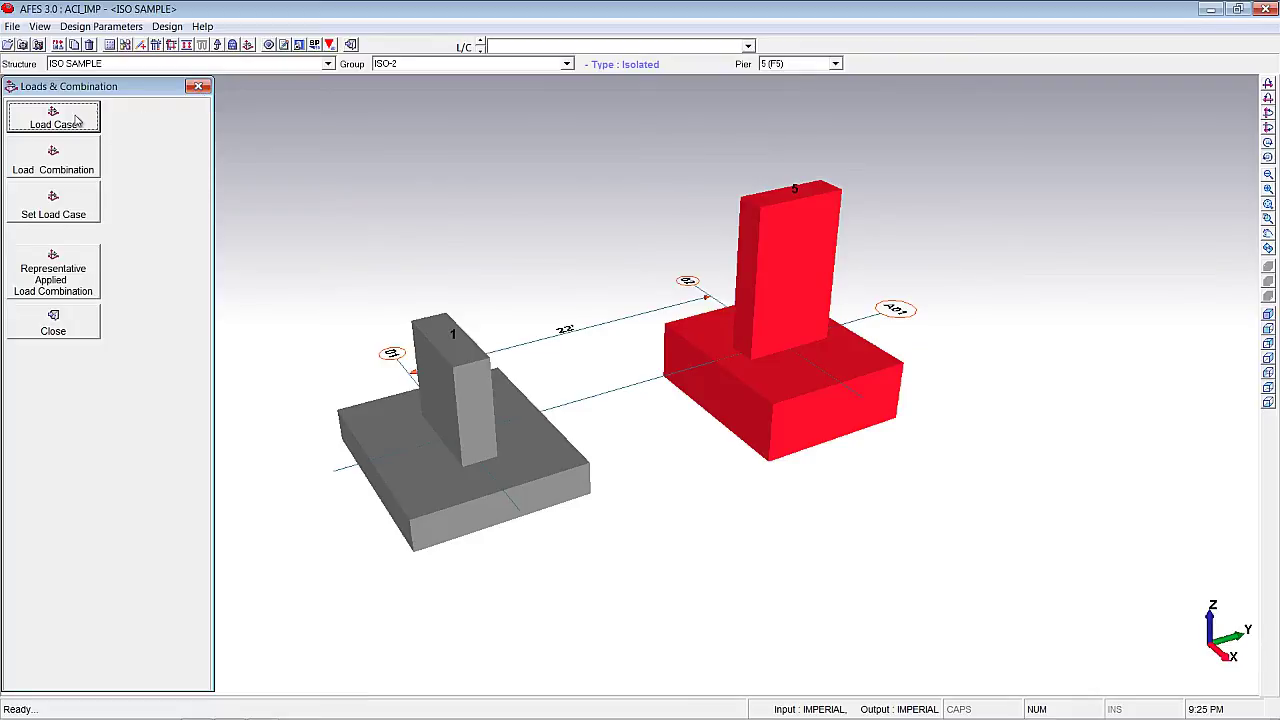
pyautogui.click(197, 88)
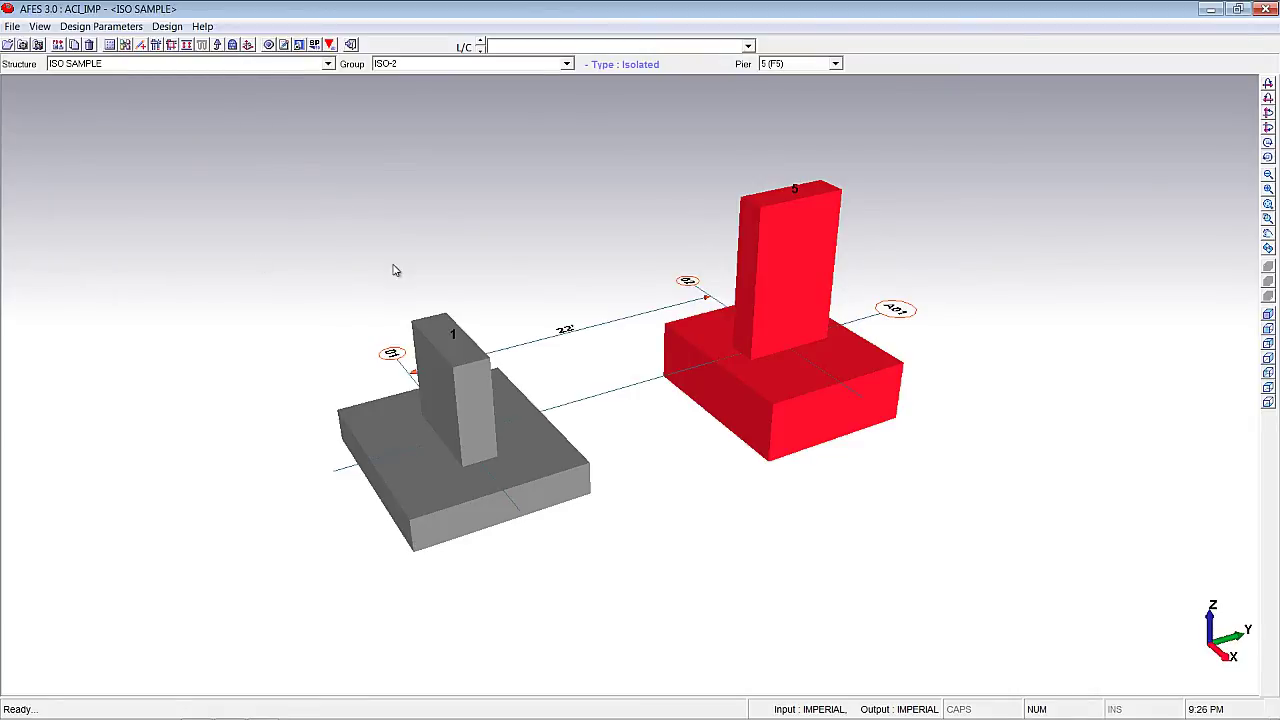
pyautogui.moveTo(397, 246); pyautogui.dragTo(417, 249, button='middle')
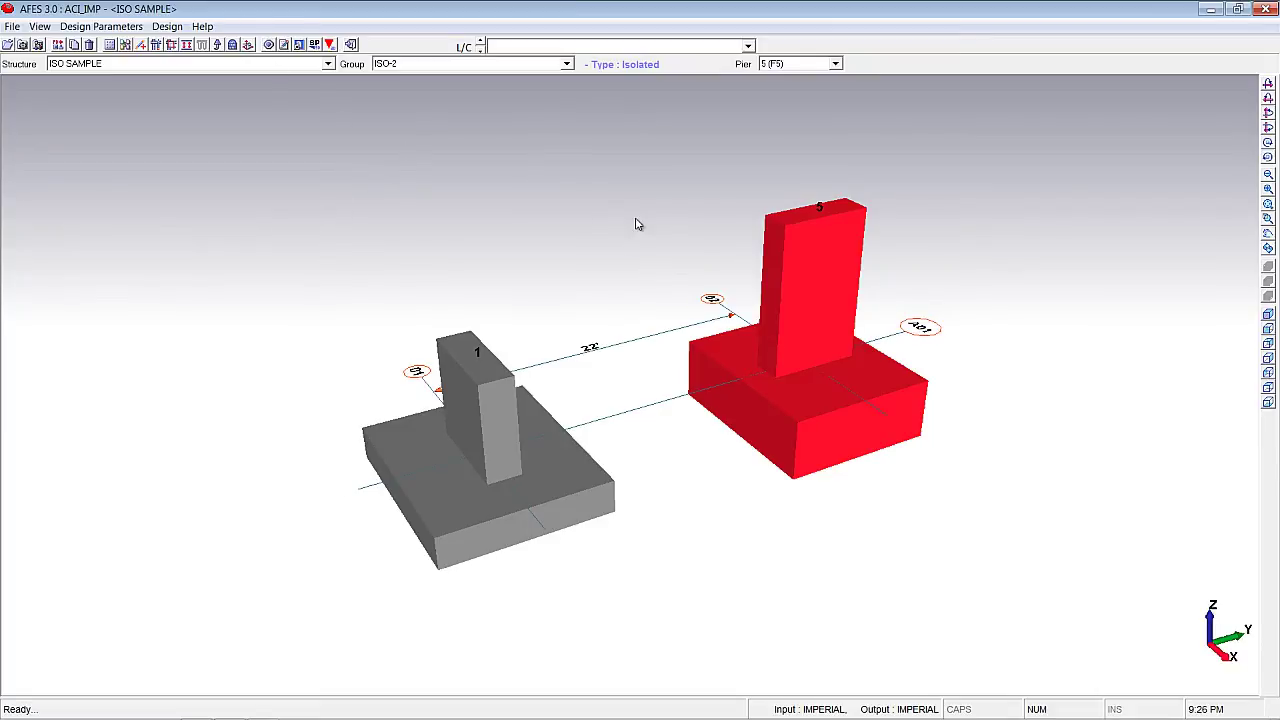
pyautogui.moveTo(636, 224); pyautogui.dragTo(590, 230, button='middle')
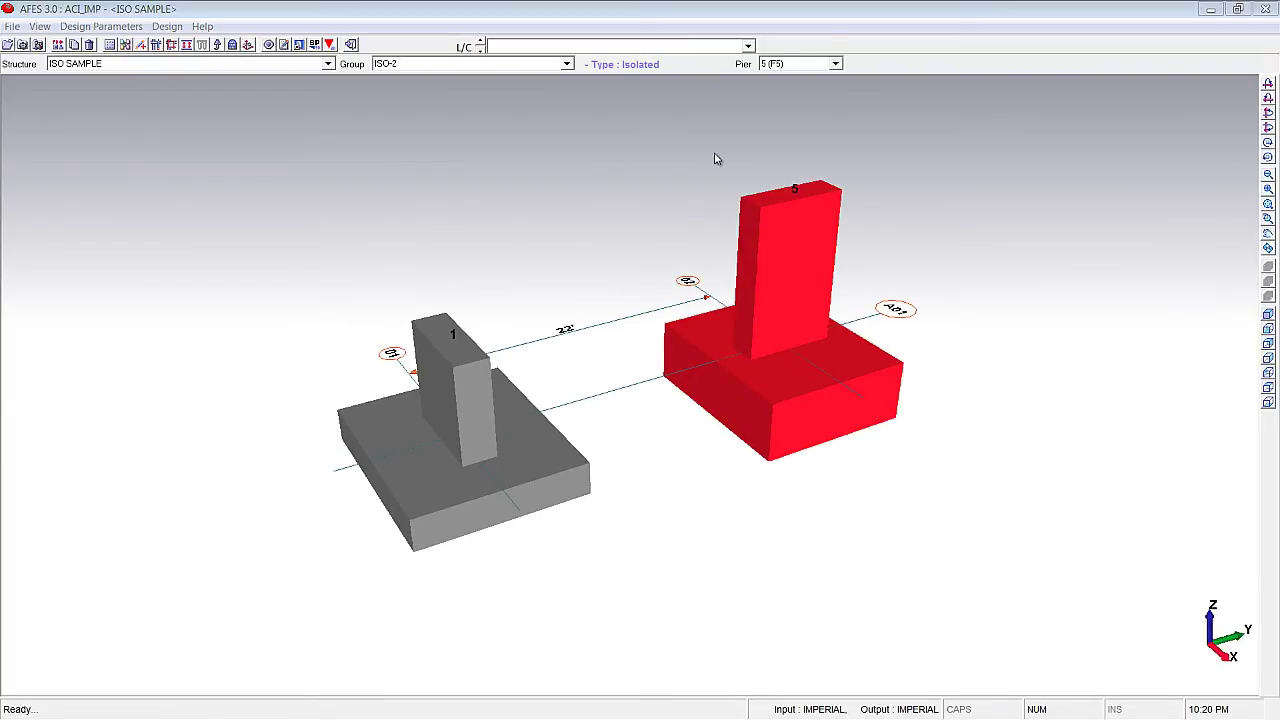
# Review the design code, horizontal force codes and unit system in the project constants, and close them without saving.
pyautogui.click(38, 45)
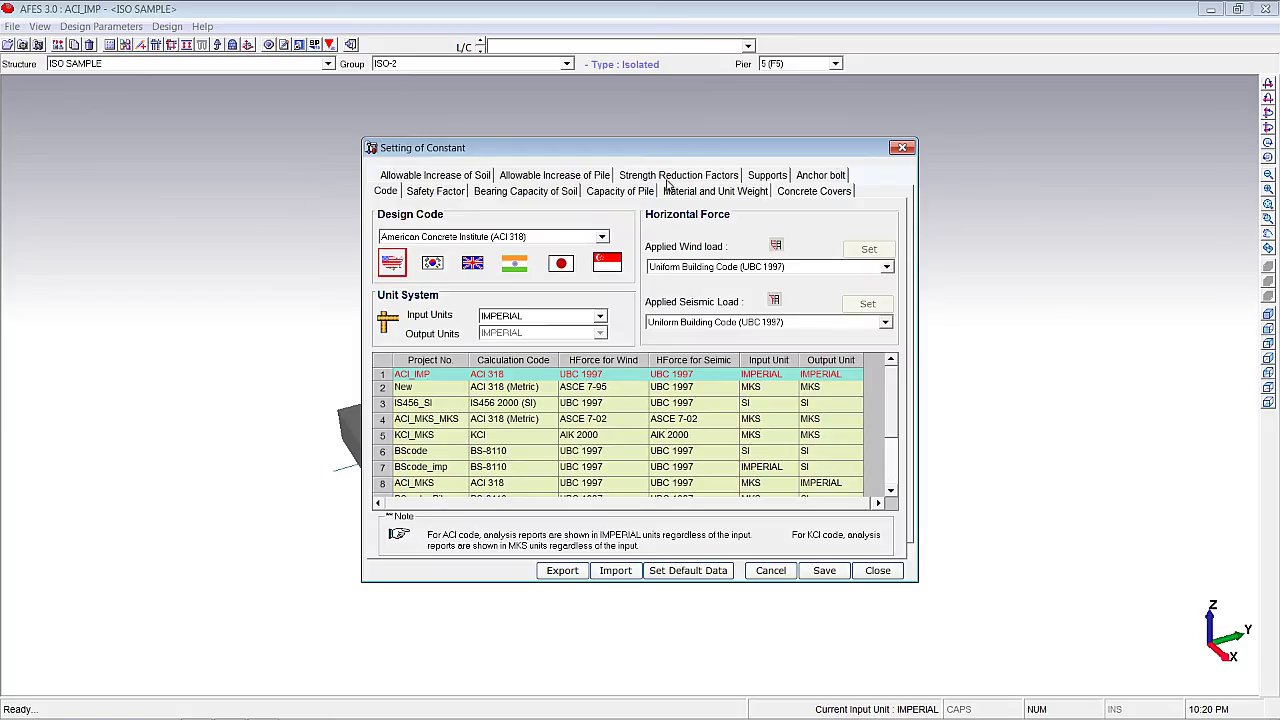
pyautogui.click(902, 147)
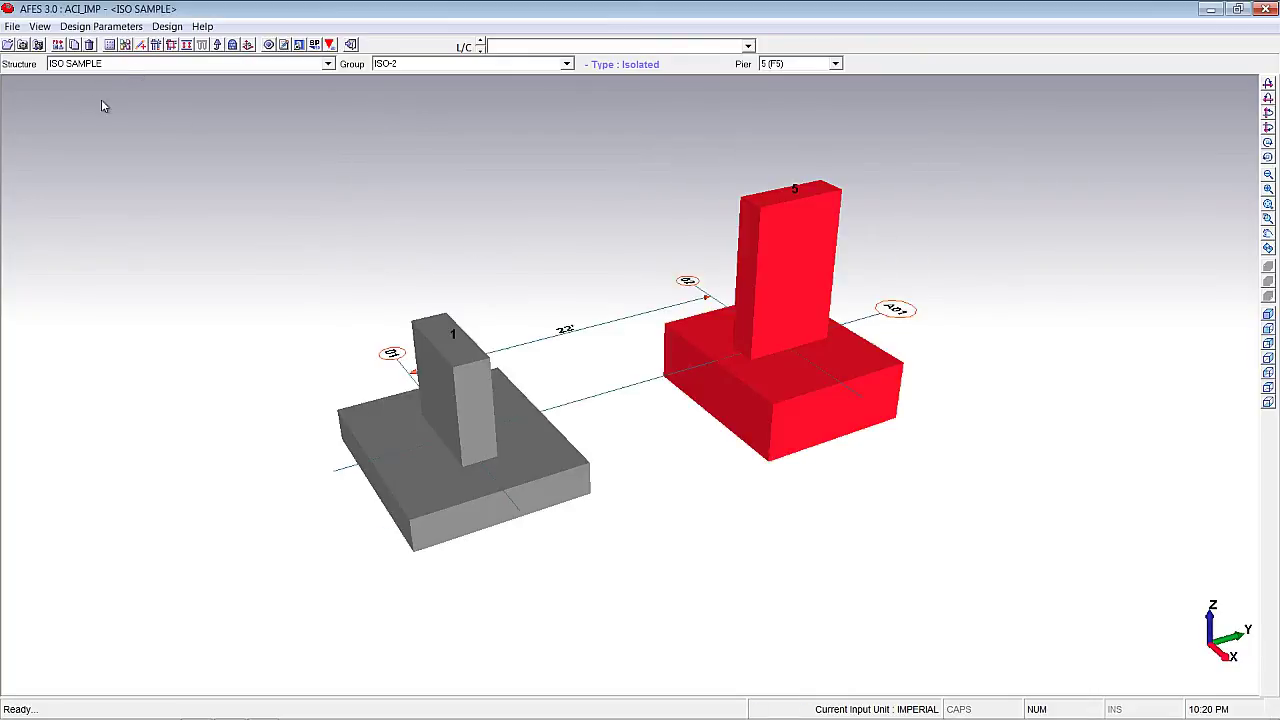
# Create a new structure named Sample1 and keep it as the active structure.
pyautogui.click(58, 45)
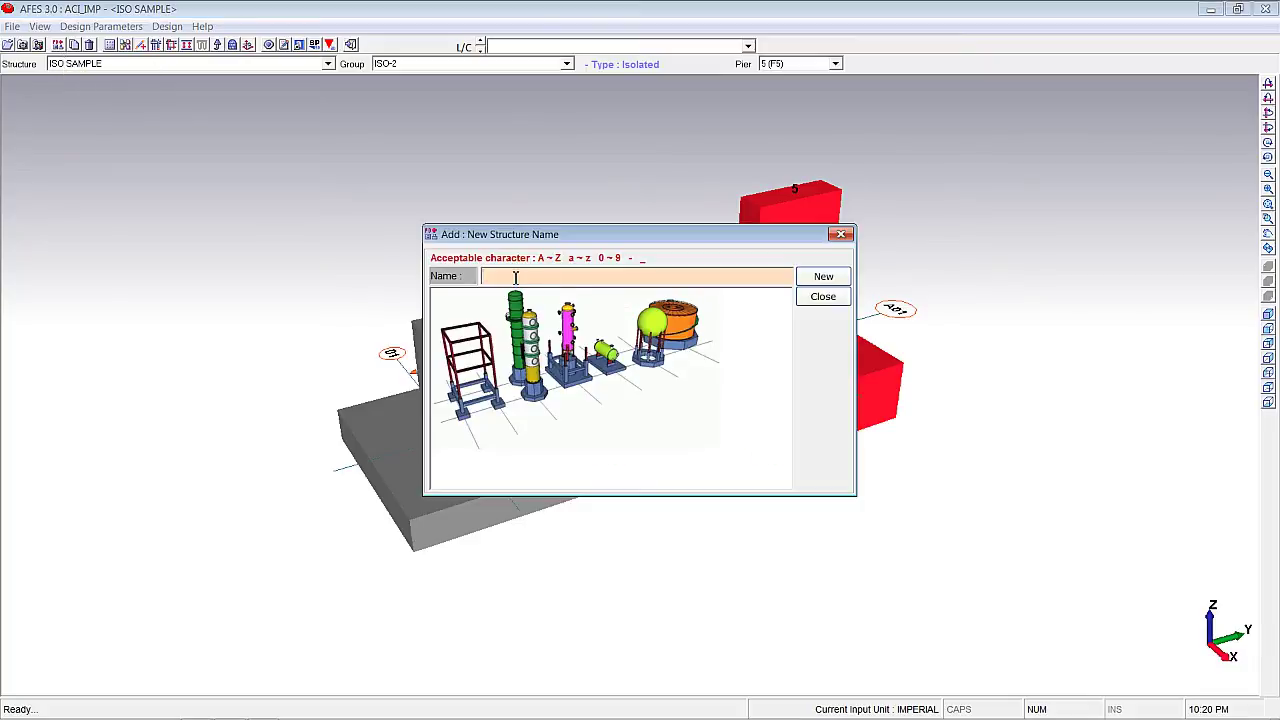
pyautogui.moveTo(588, 238); pyautogui.dragTo(242, 110)
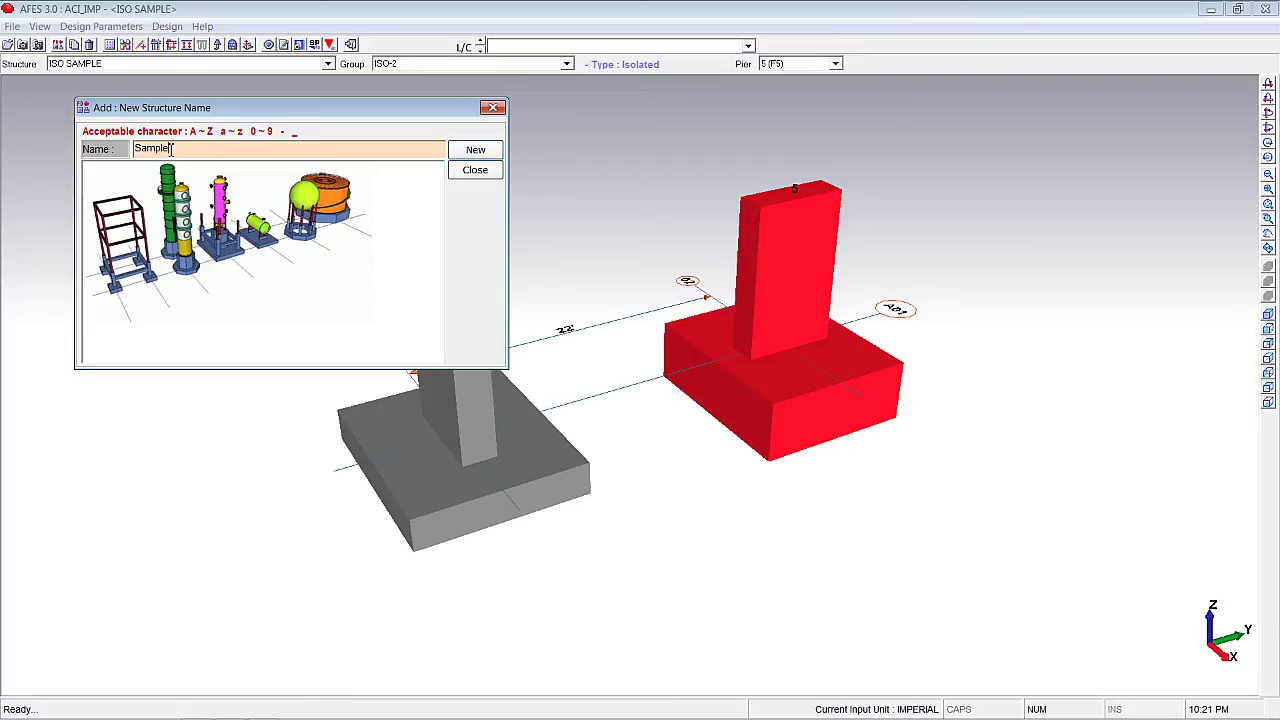
pyautogui.click(475, 149)
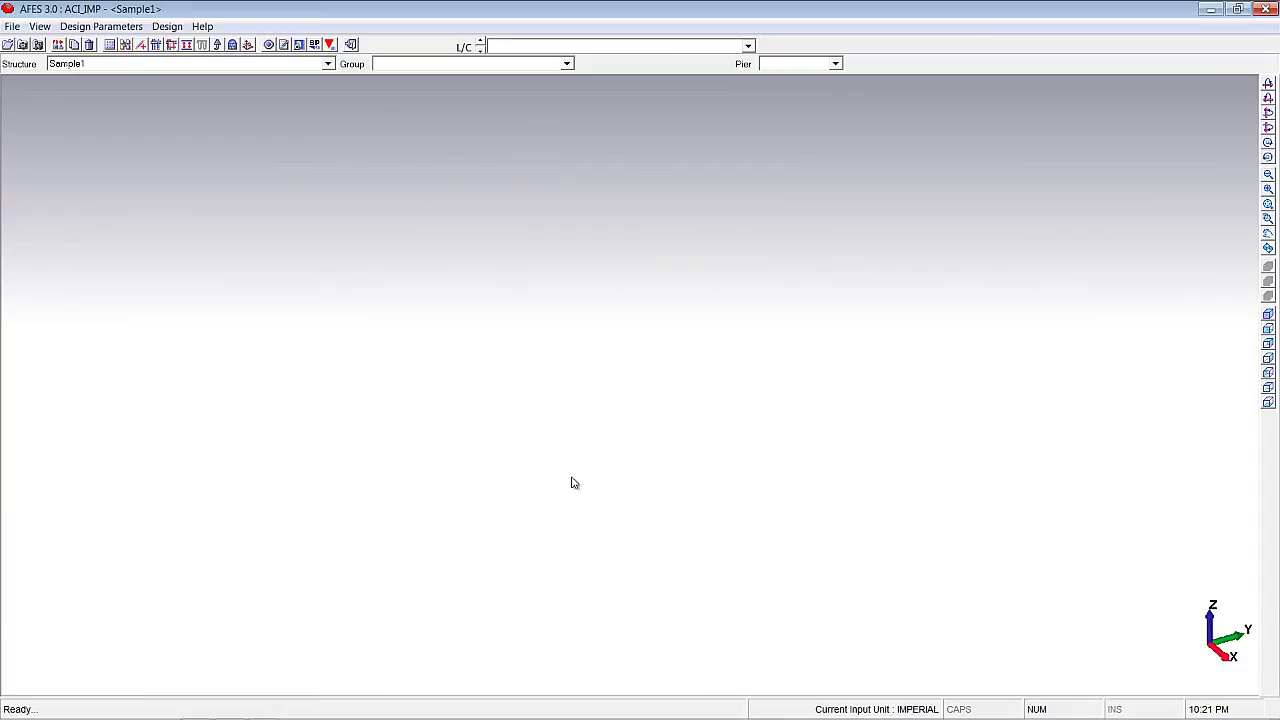
pyautogui.click(327, 64)
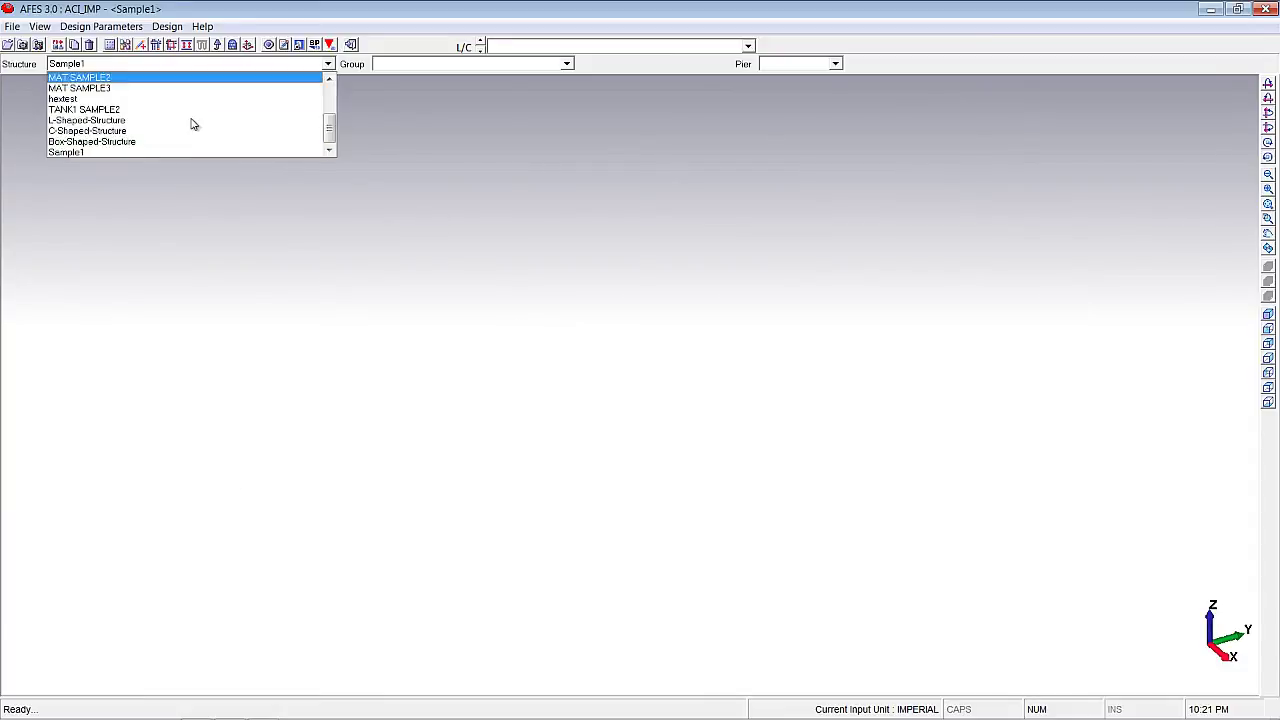
pyautogui.click(150, 152)
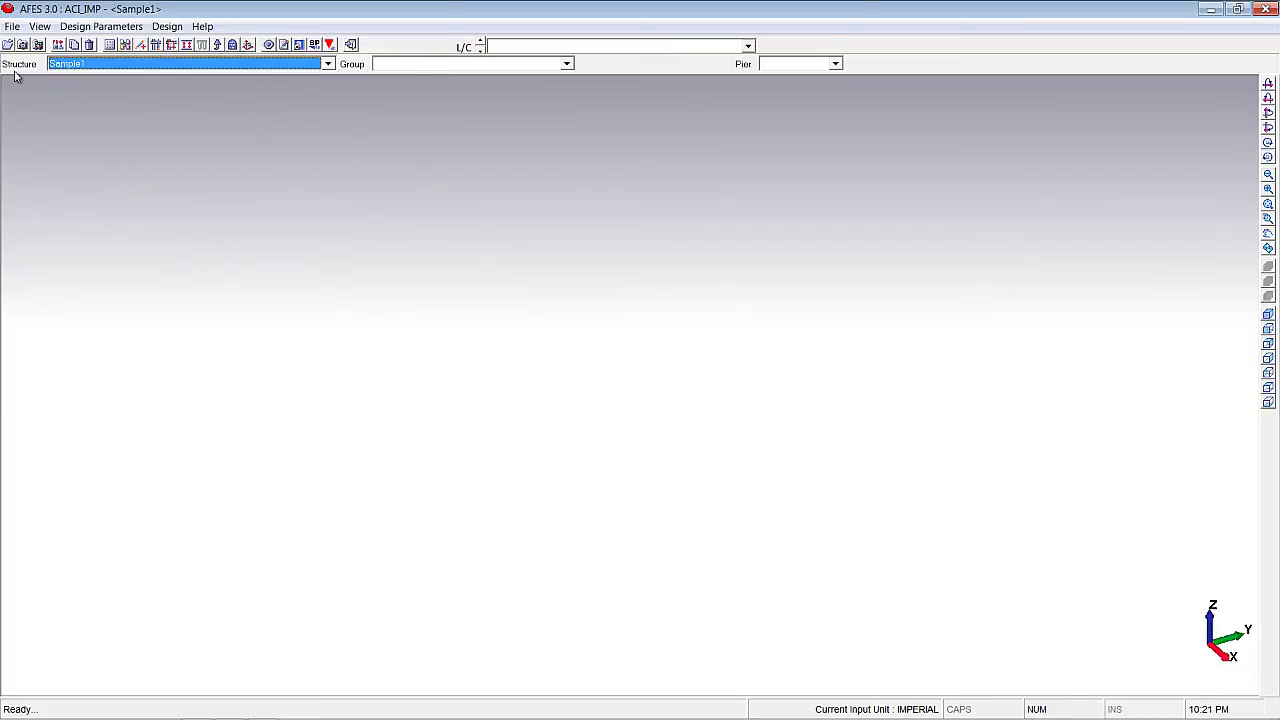
# Add ten nodes one by one to Sample1's foundation location plan.
pyautogui.click(110, 45)
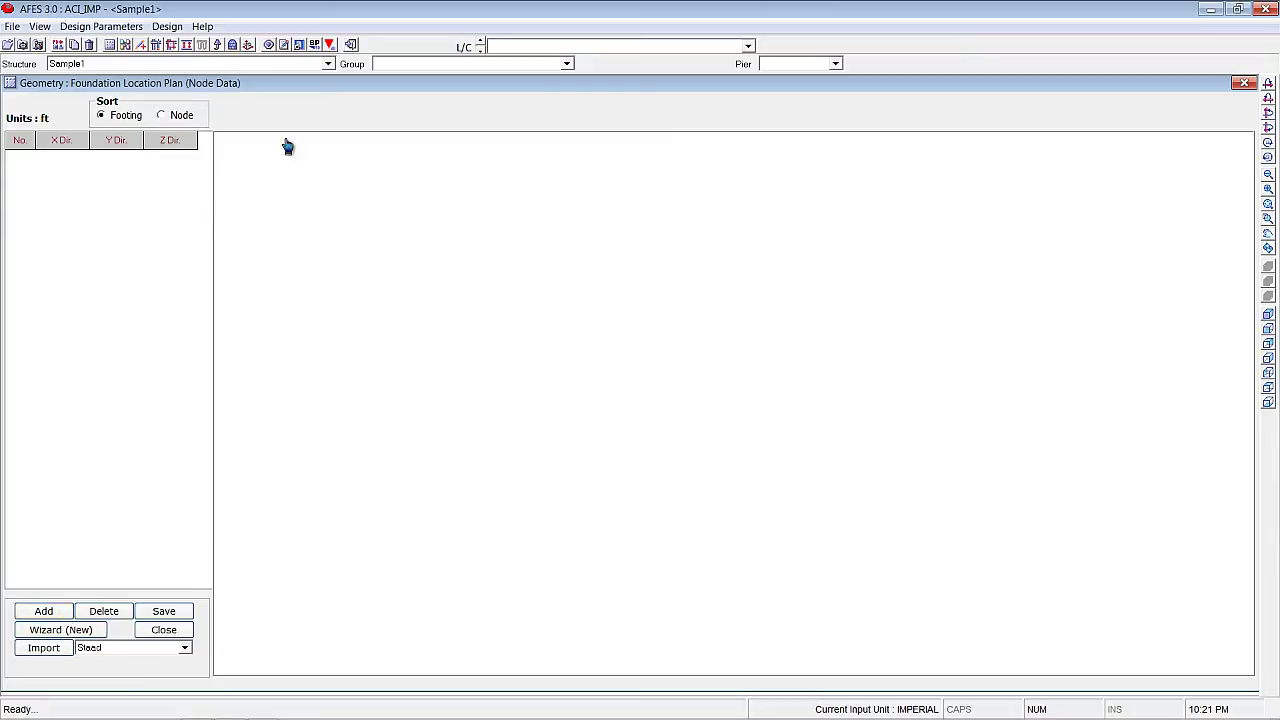
pyautogui.click(57, 614)
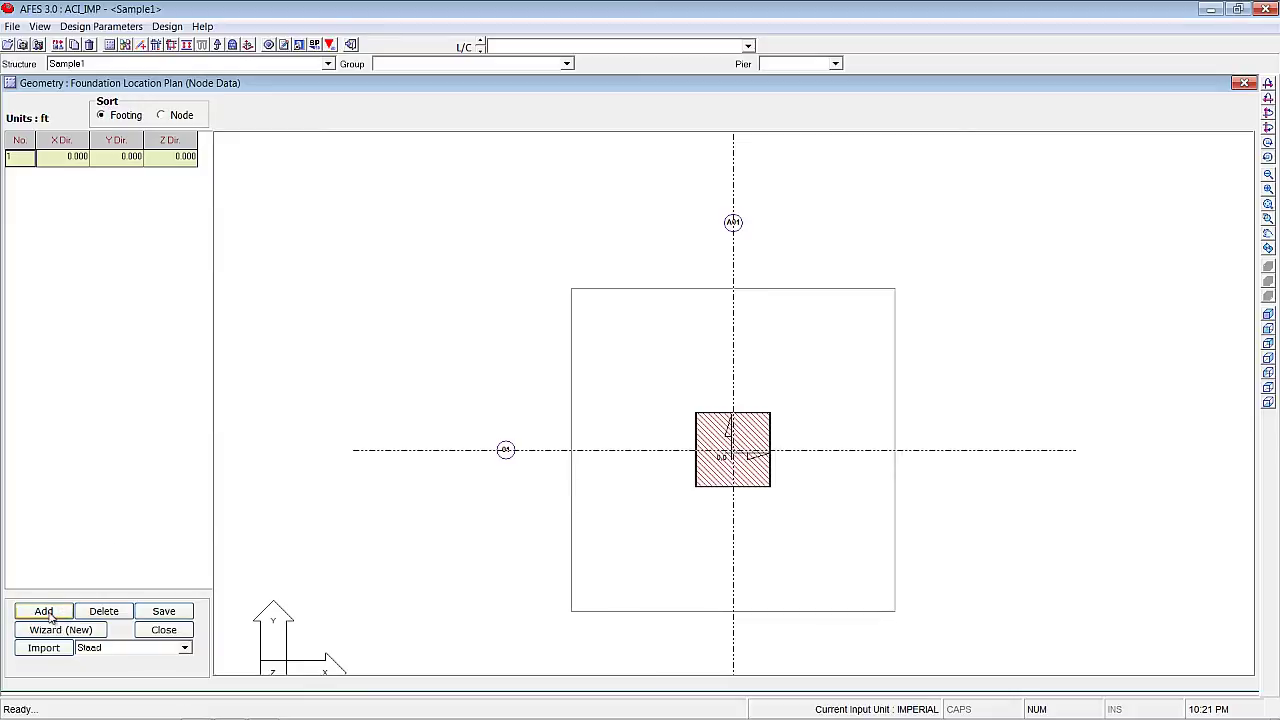
pyautogui.click(44, 611)
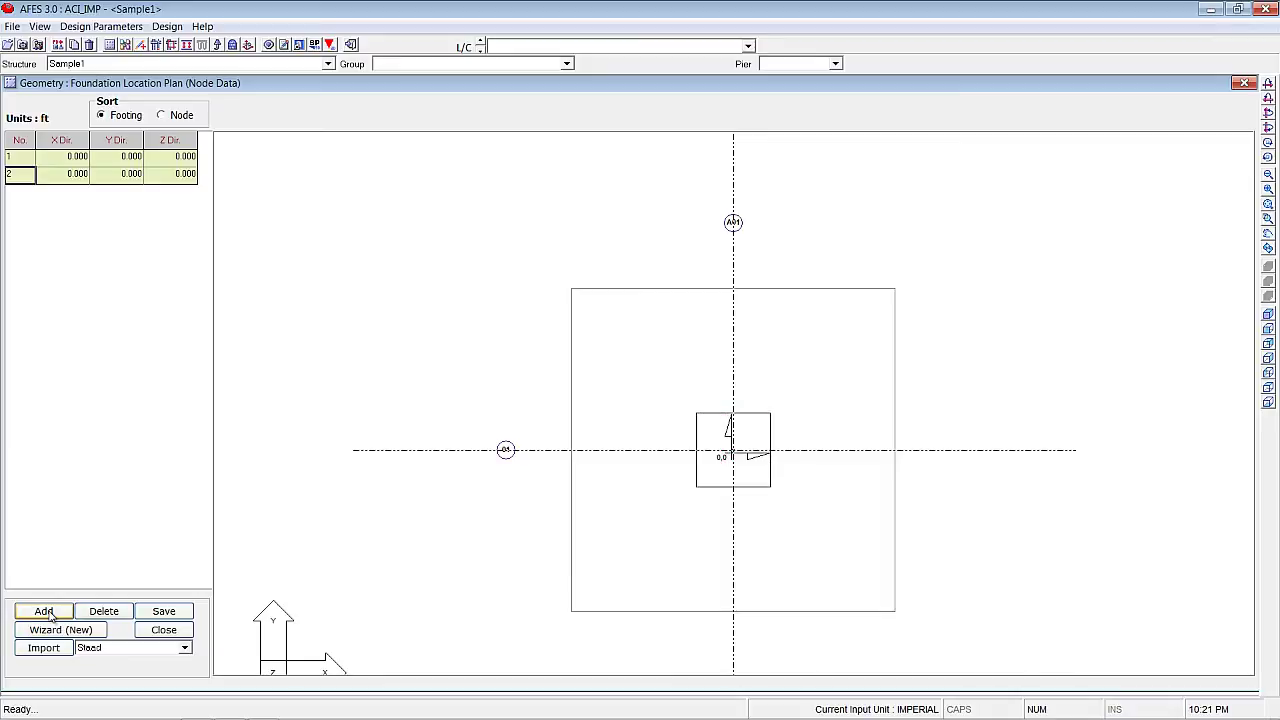
pyautogui.click(44, 611)
pyautogui.click(44, 611)
pyautogui.click(44, 611)
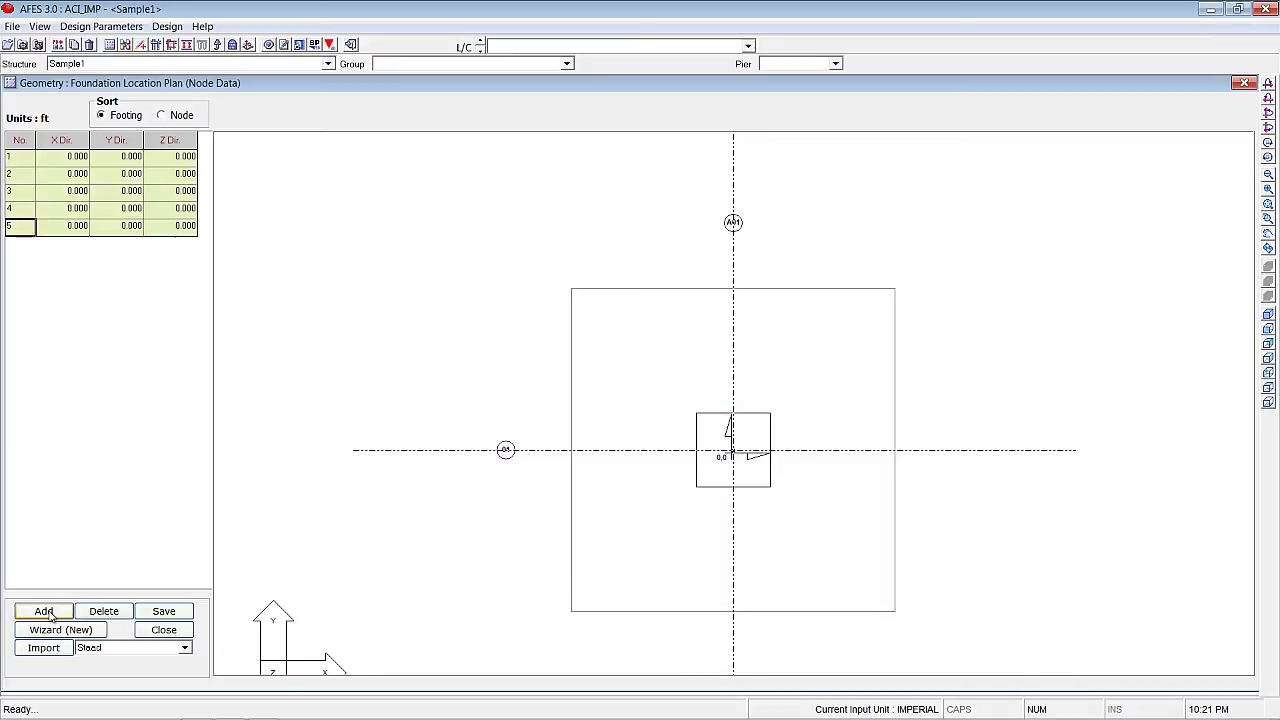
pyautogui.click(44, 611)
pyautogui.click(44, 611)
pyautogui.click(44, 611)
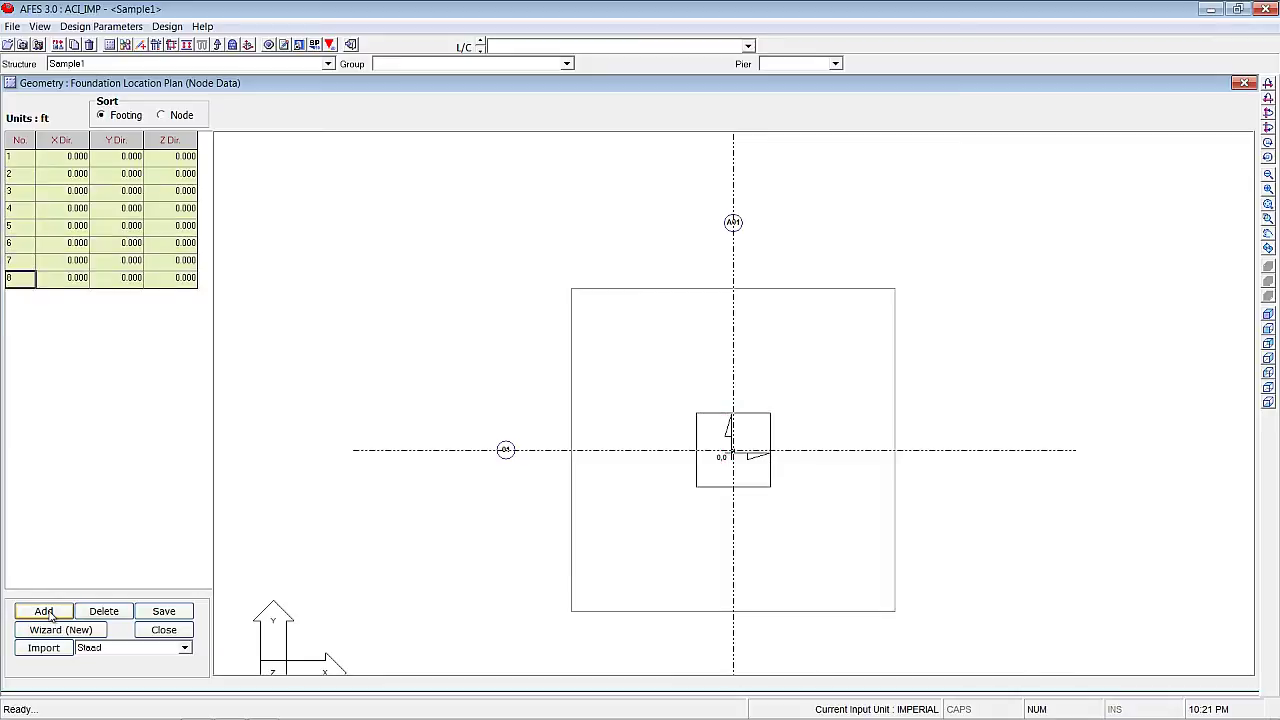
pyautogui.click(44, 611)
pyautogui.click(44, 611)
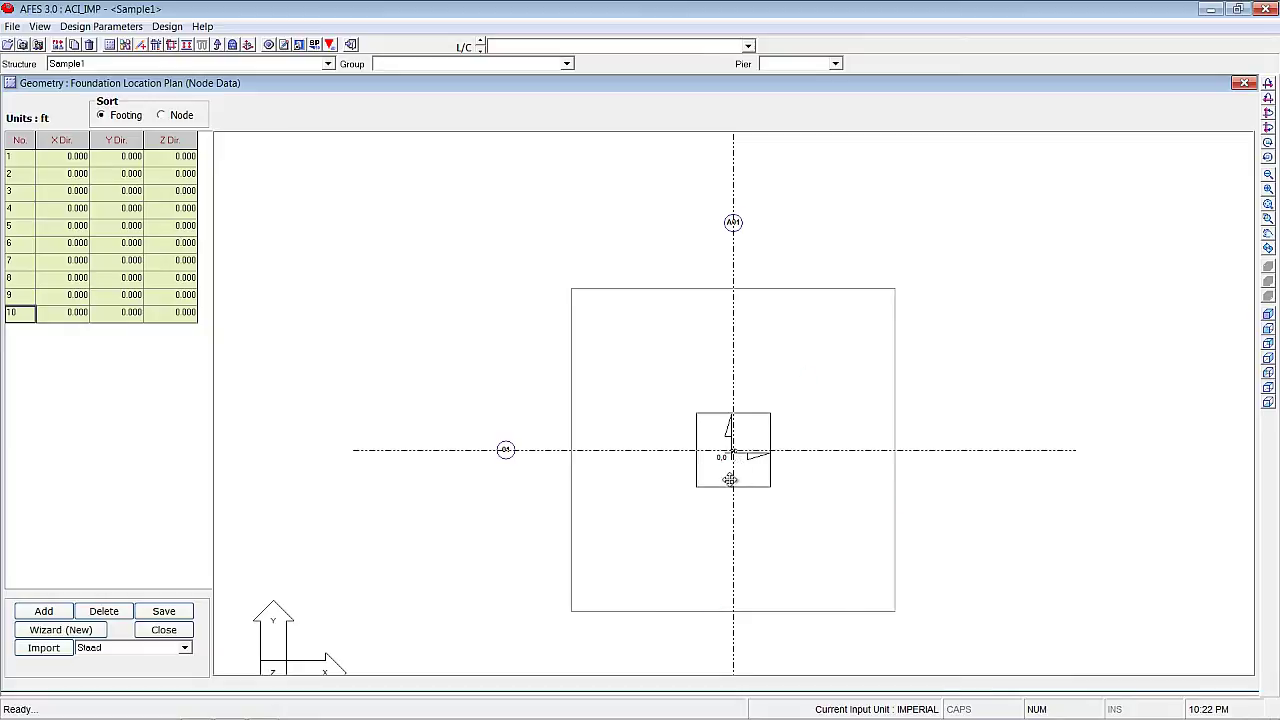
# Set node 2's X coordinate to 15 ft and save the node data.
pyautogui.click(75, 176)
pyautogui.write('15')
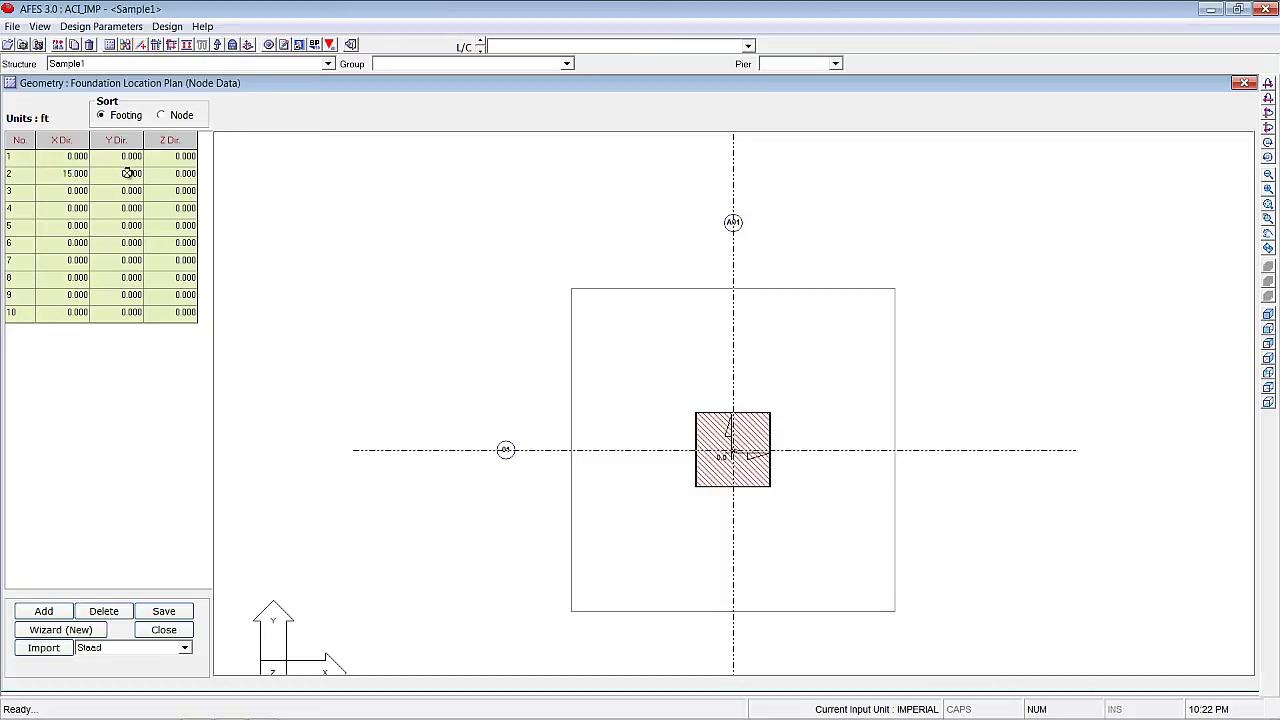
pyautogui.click(163, 611)
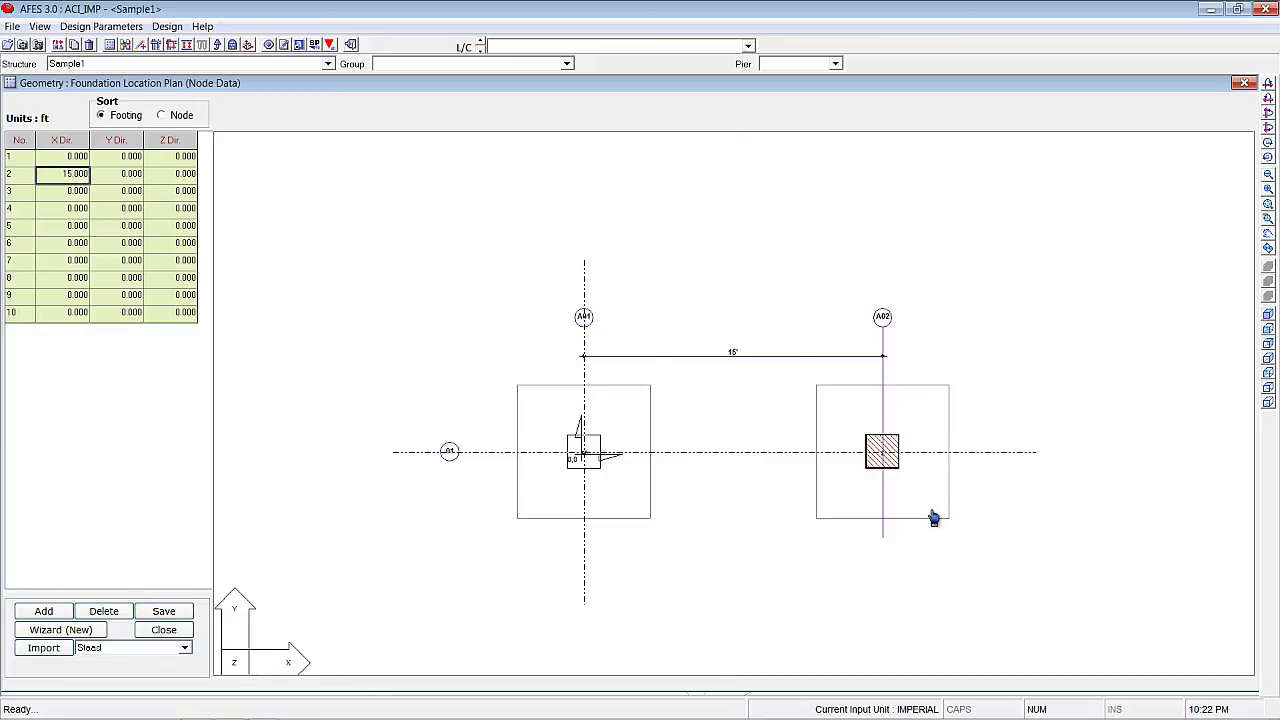
# Place node 3 at X 15 ft and Y 15 ft and save the node data.
pyautogui.click(64, 196)
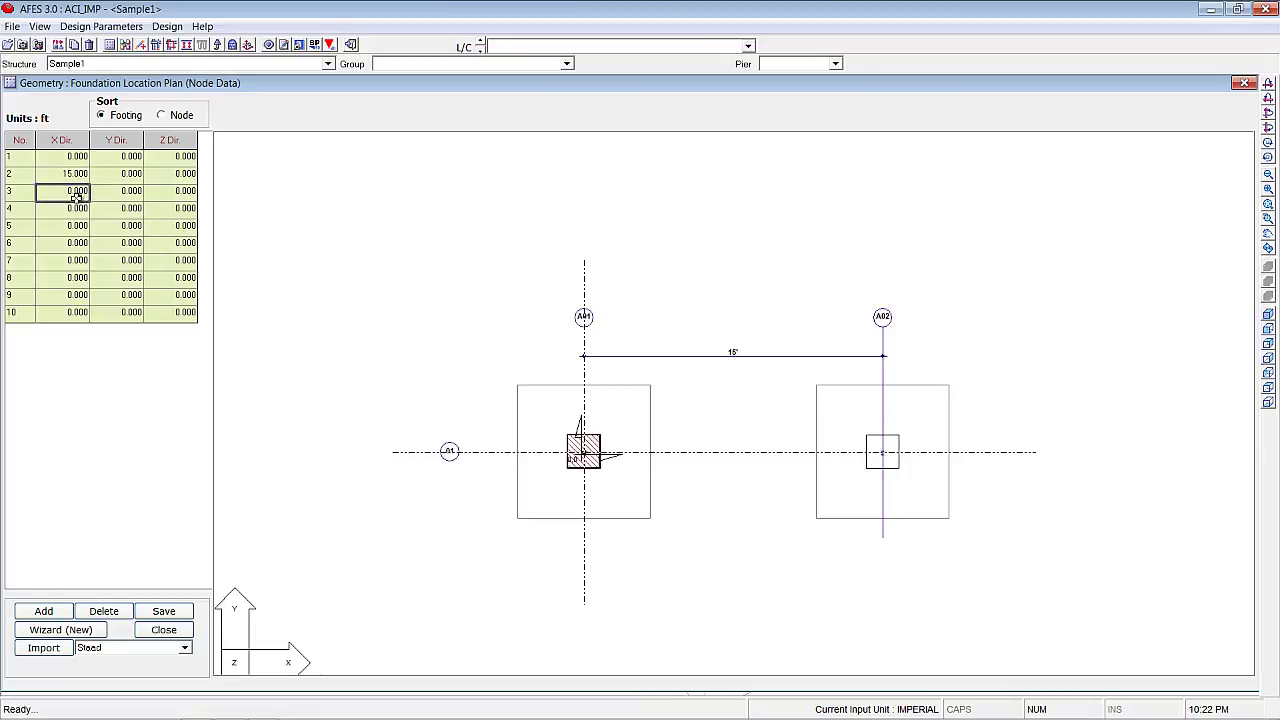
pyautogui.write('15')
pyautogui.click(134, 190)
pyautogui.write('15')
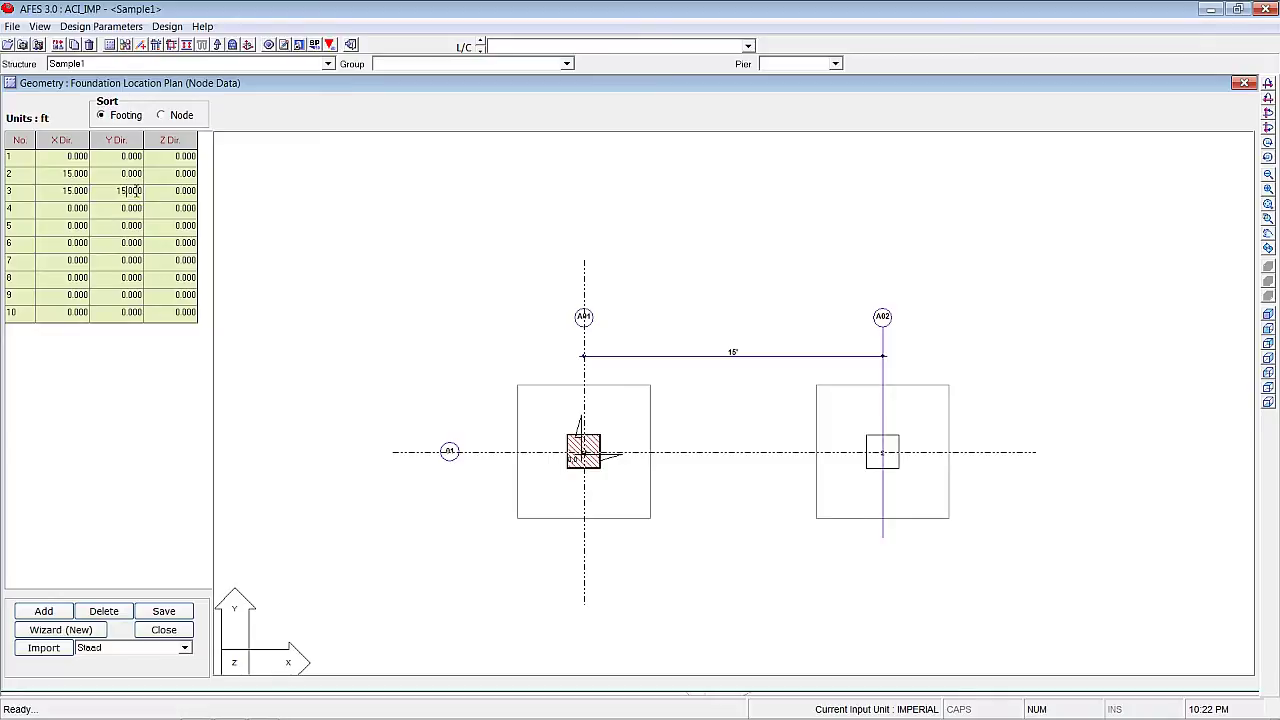
pyautogui.click(166, 613)
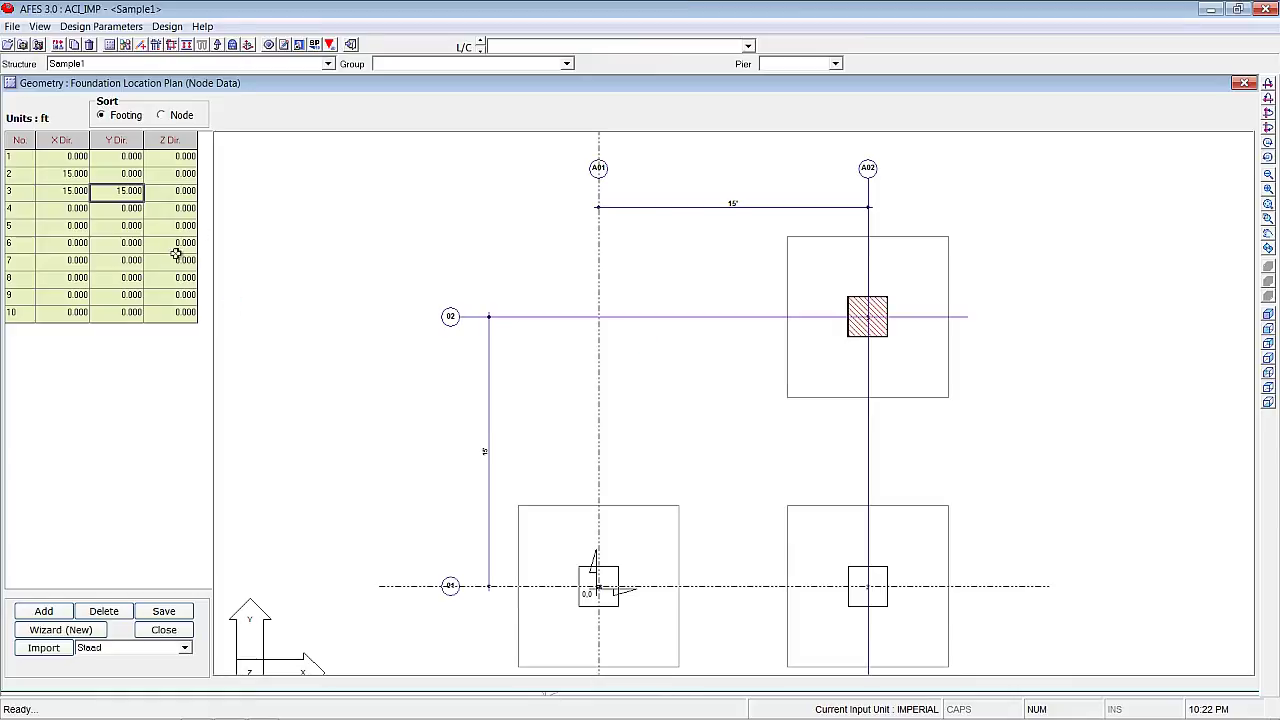
# Delete all ten nodes from the foundation location plan.
pyautogui.click(28, 161)
pyautogui.keyDown('shift'); pyautogui.click(22, 314); pyautogui.keyUp('shift')
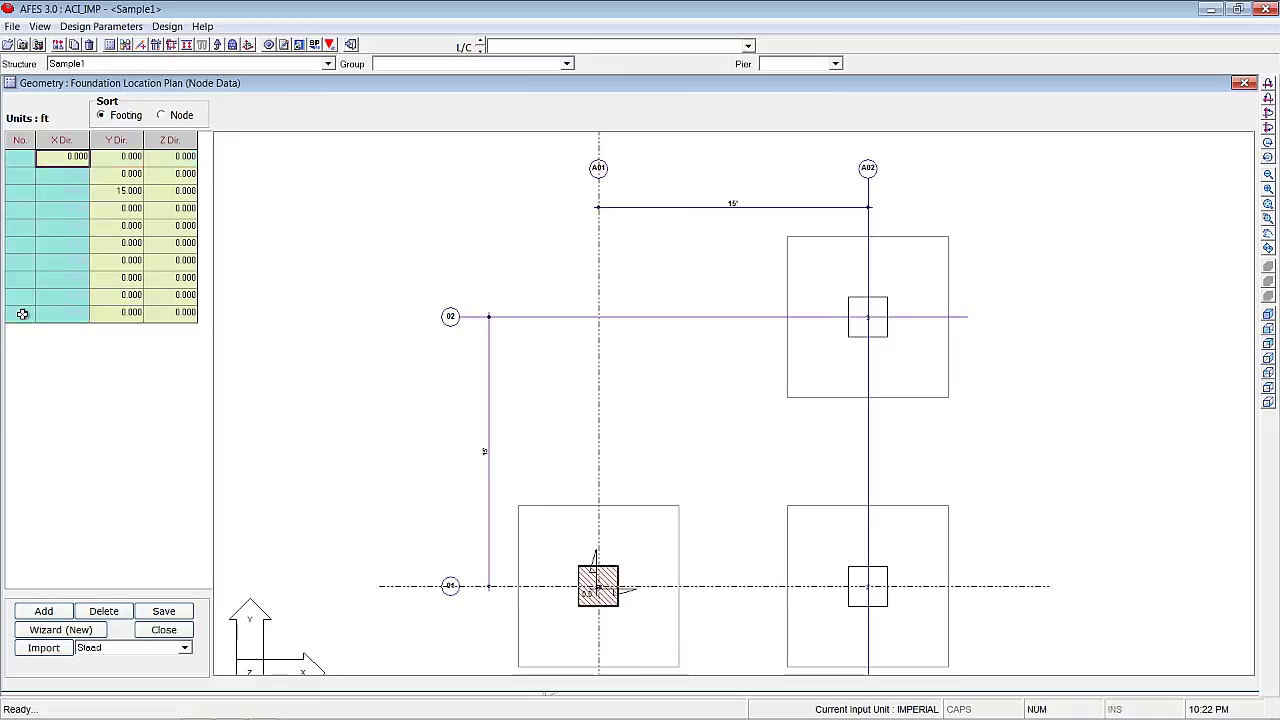
pyautogui.click(103, 611)
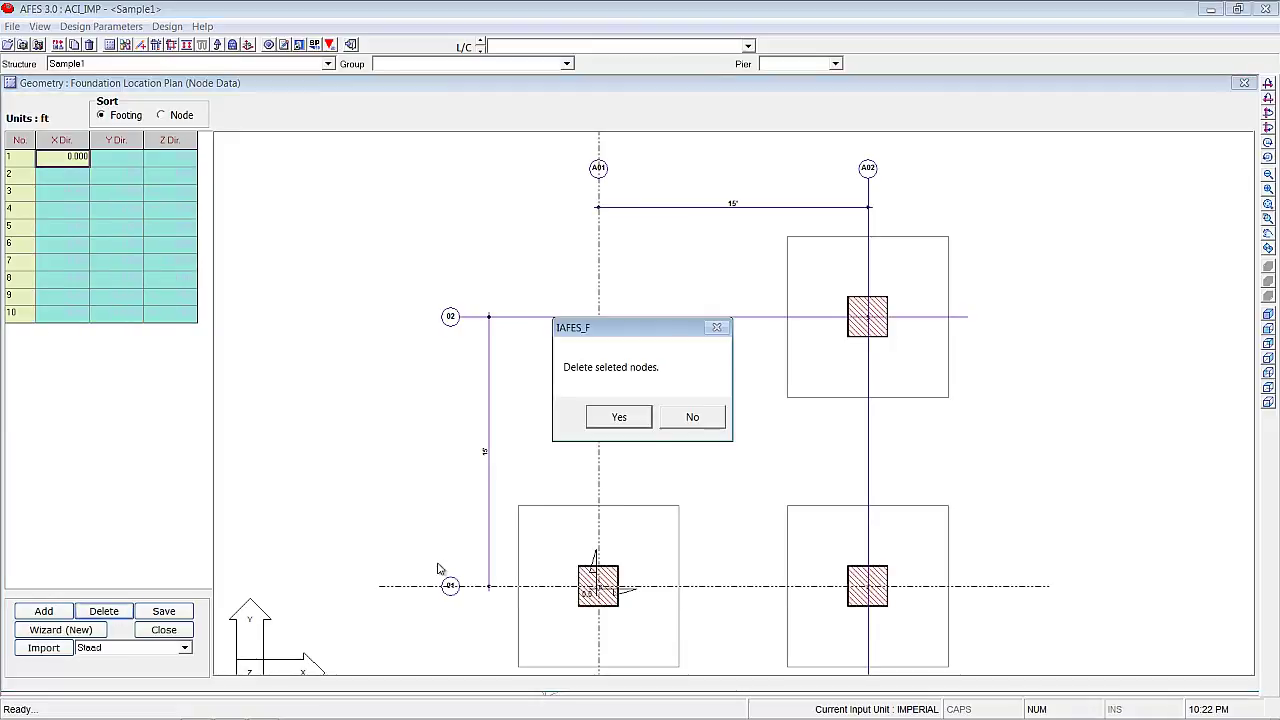
pyautogui.click(620, 418)
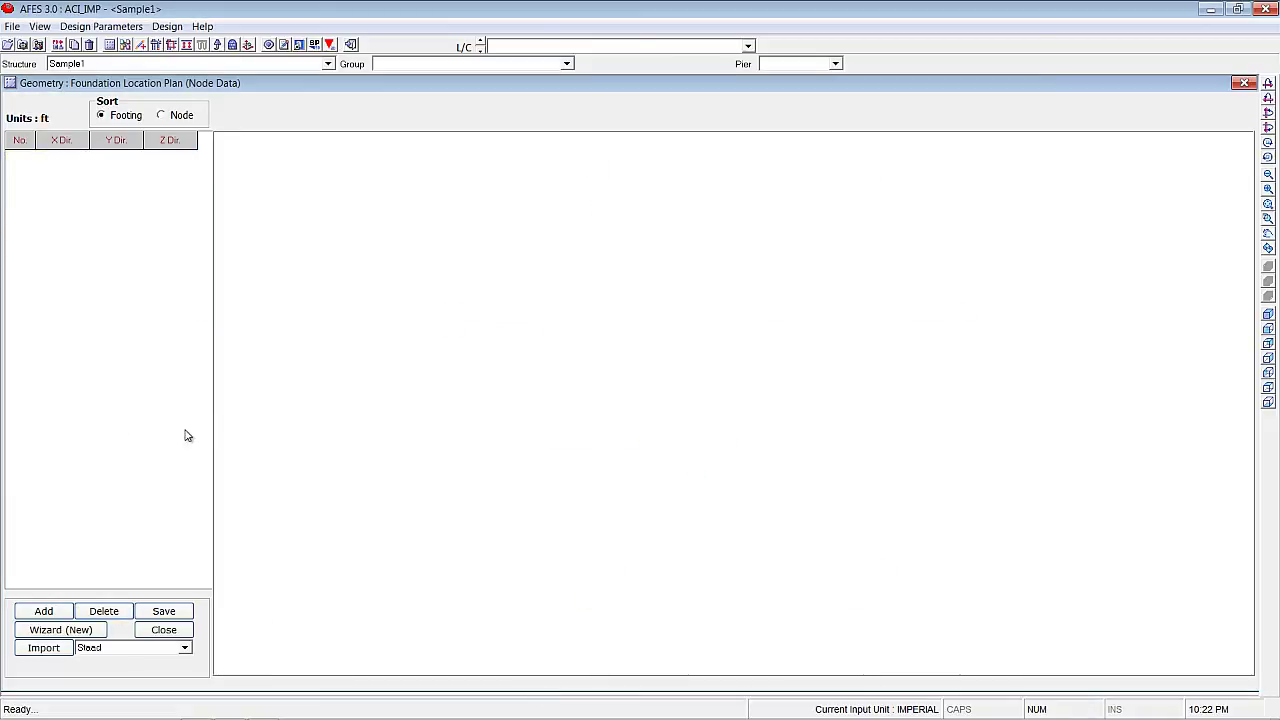
# Generate a circular array of 8 nodes on a 75 ft diameter circle with the node arrangement wizard.
pyautogui.click(62, 632)
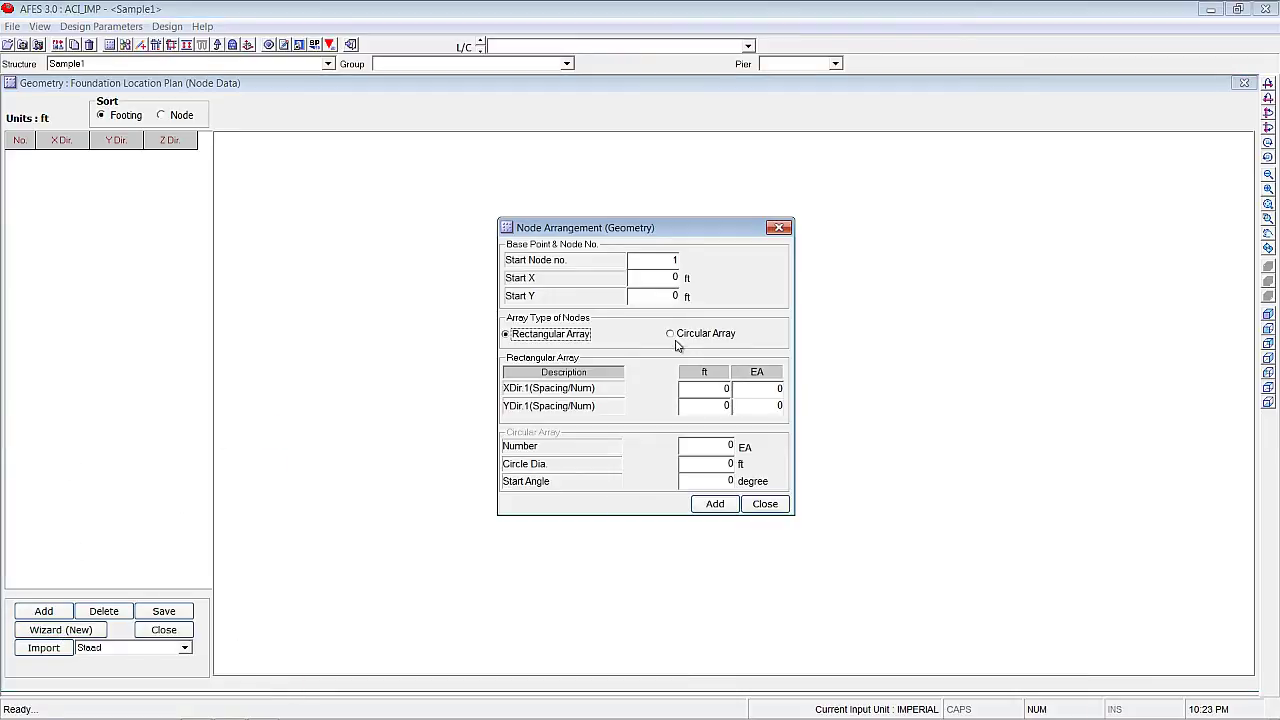
pyautogui.click(670, 334)
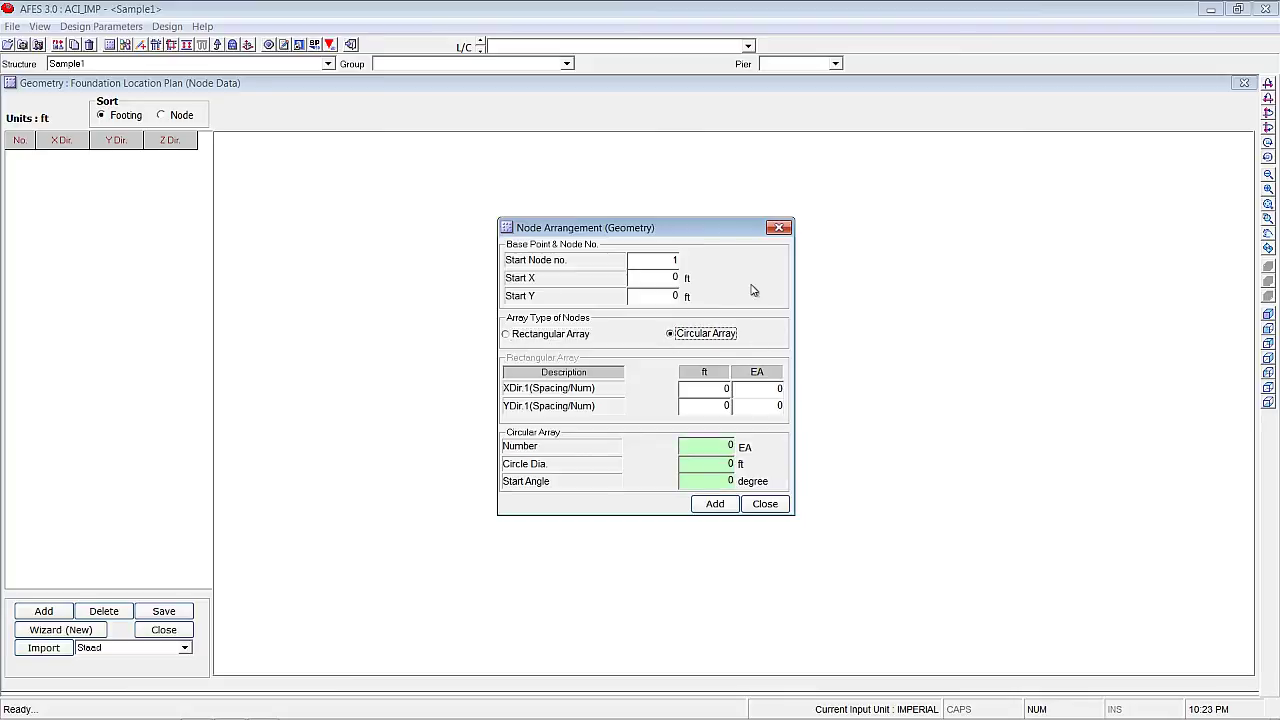
pyautogui.moveTo(722, 229); pyautogui.dragTo(661, 176)
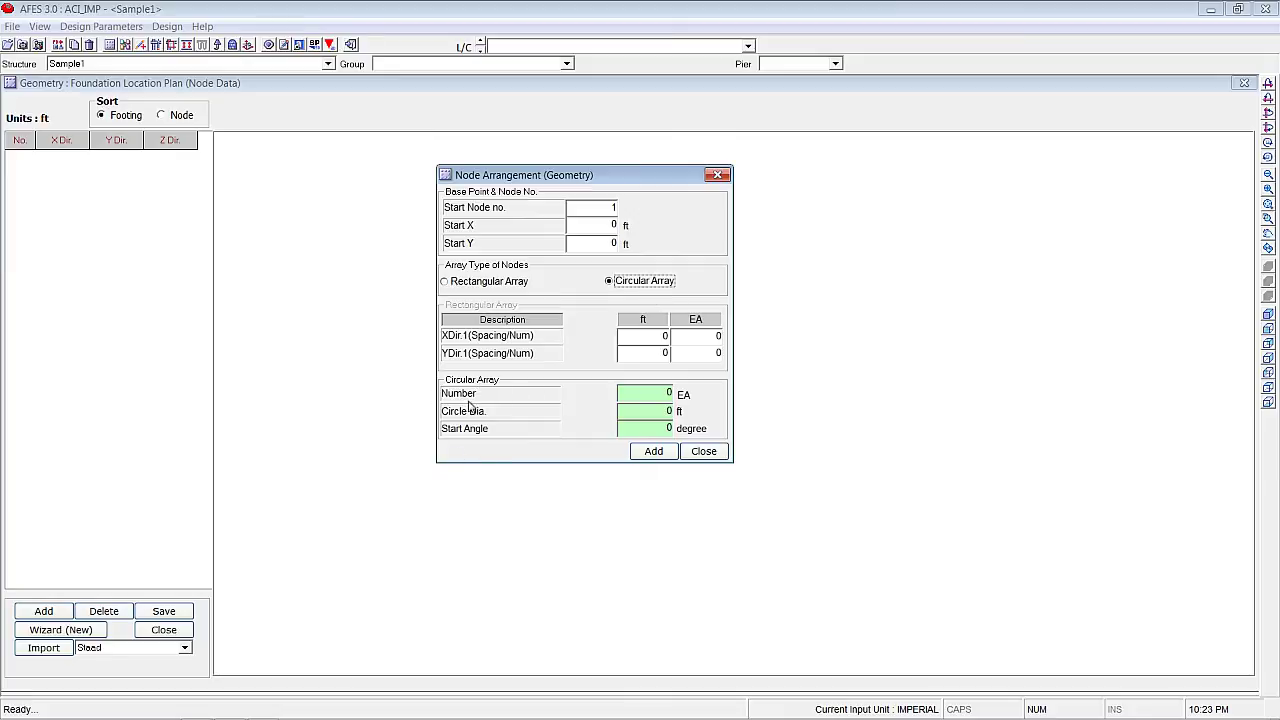
pyautogui.click(655, 394)
pyautogui.click(671, 411)
pyautogui.click(653, 452)
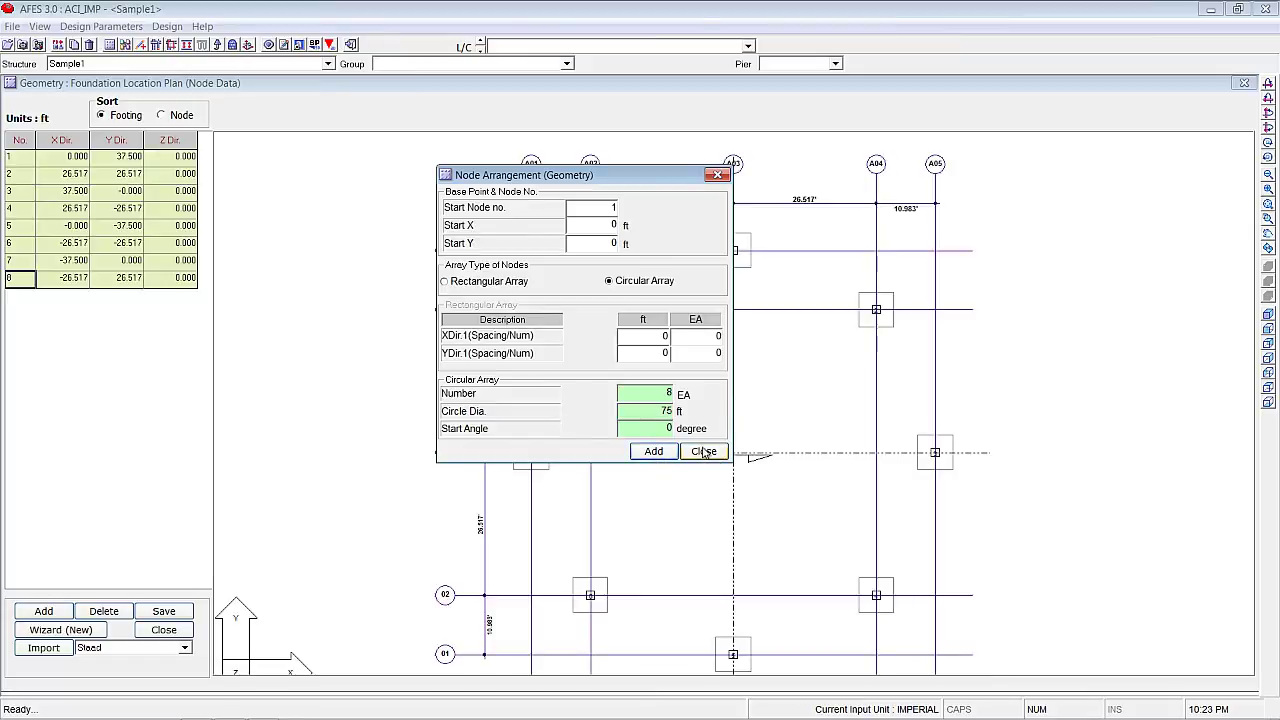
pyautogui.click(704, 452)
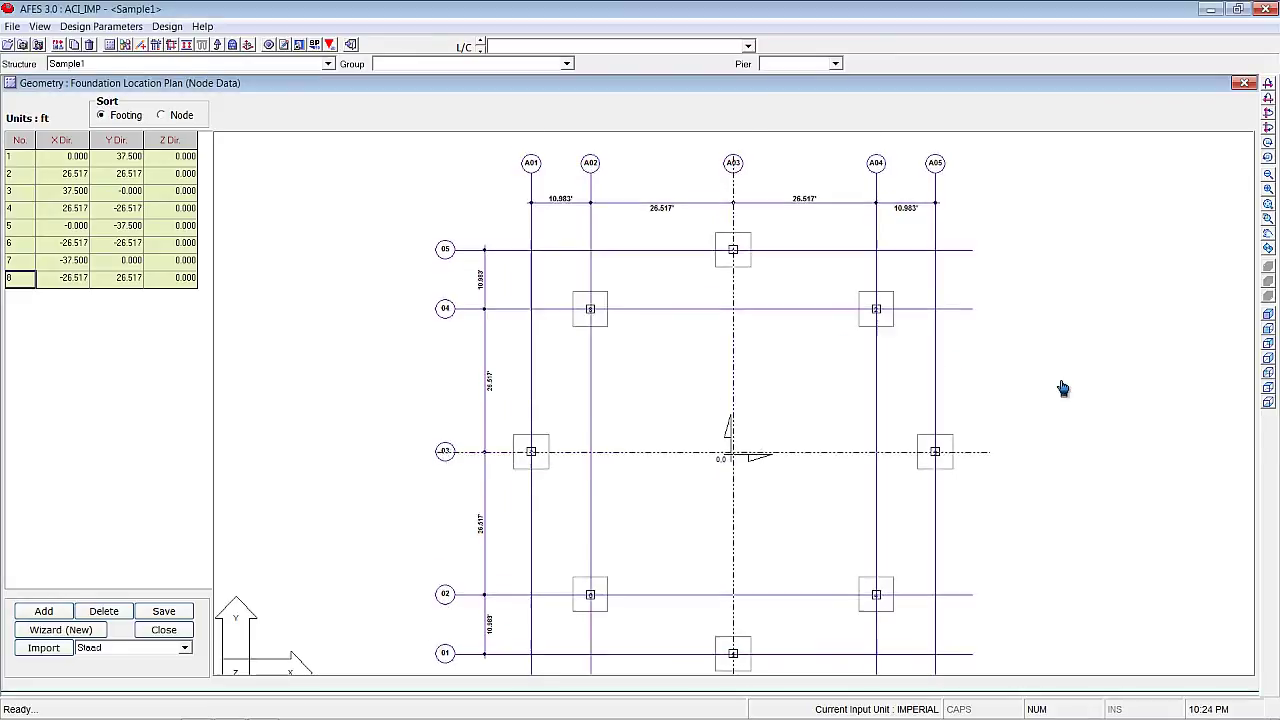
# Review the circular node layout in the 3D model and recheck its coordinates in the foundation location plan.
pyautogui.click(175, 632)
pyautogui.moveTo(729, 580); pyautogui.dragTo(806, 587)
pyautogui.scroll(3, 894, 531)
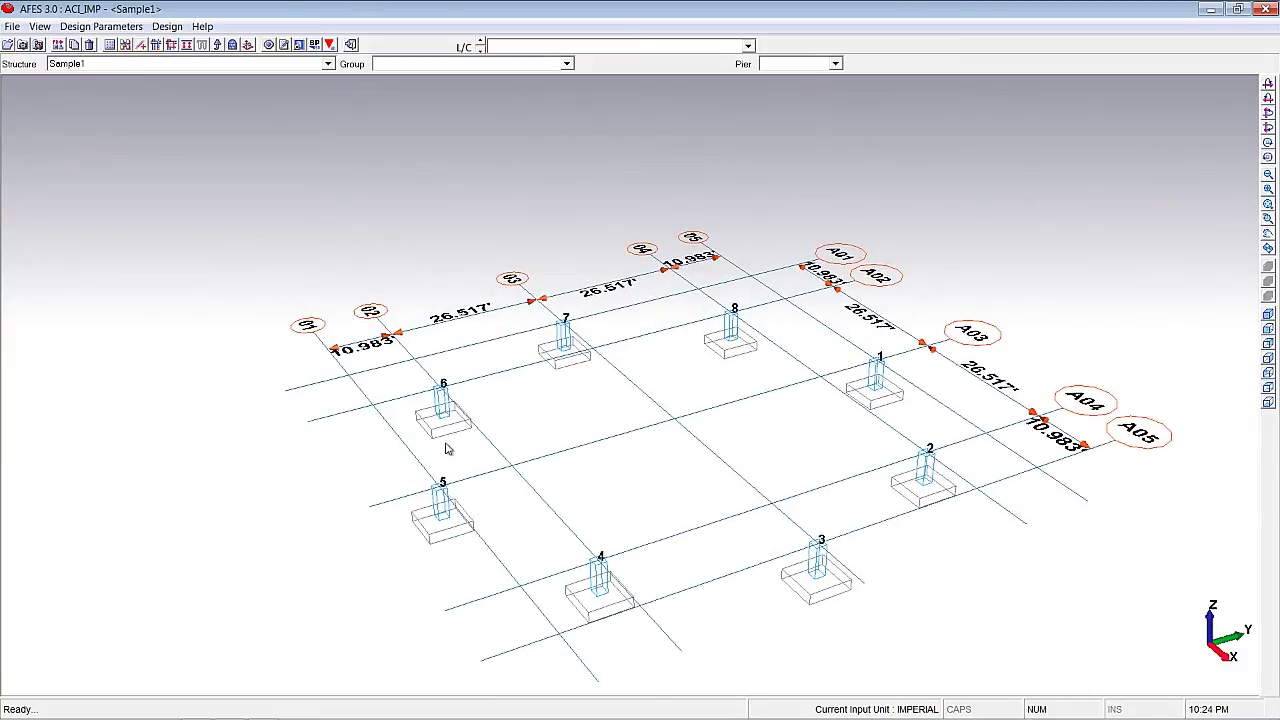
pyautogui.click(110, 45)
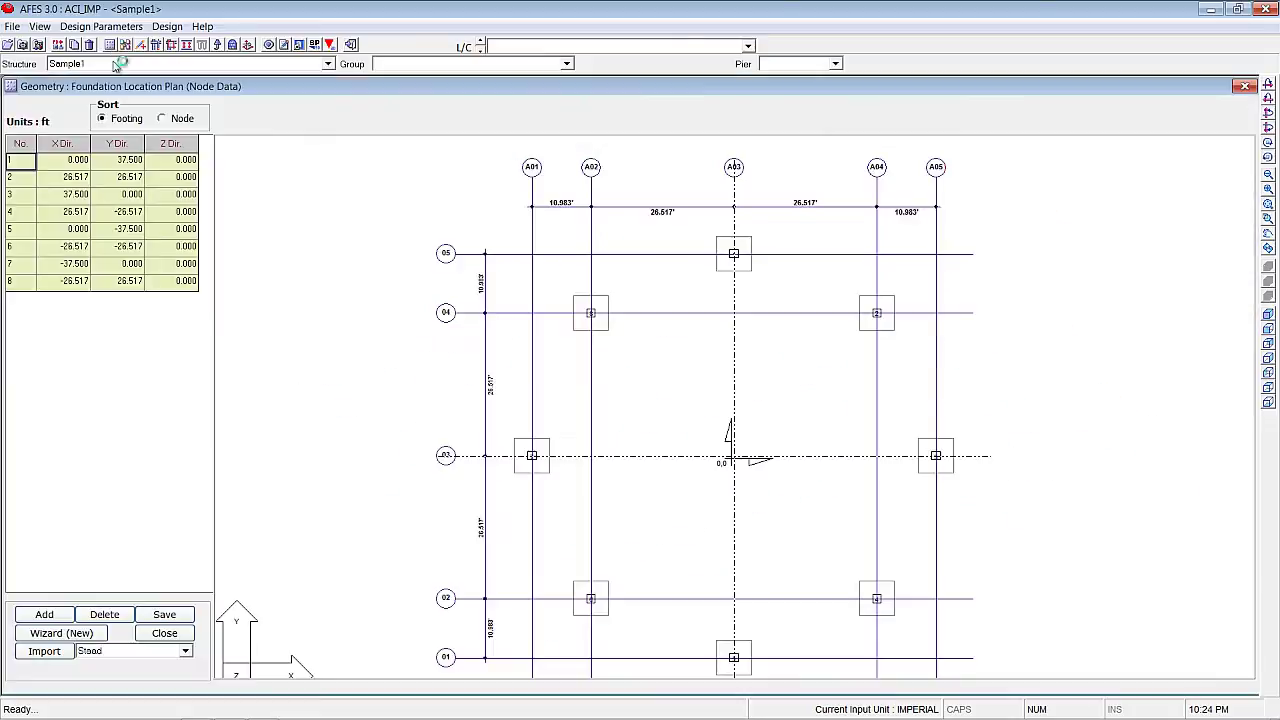
pyautogui.click(165, 634)
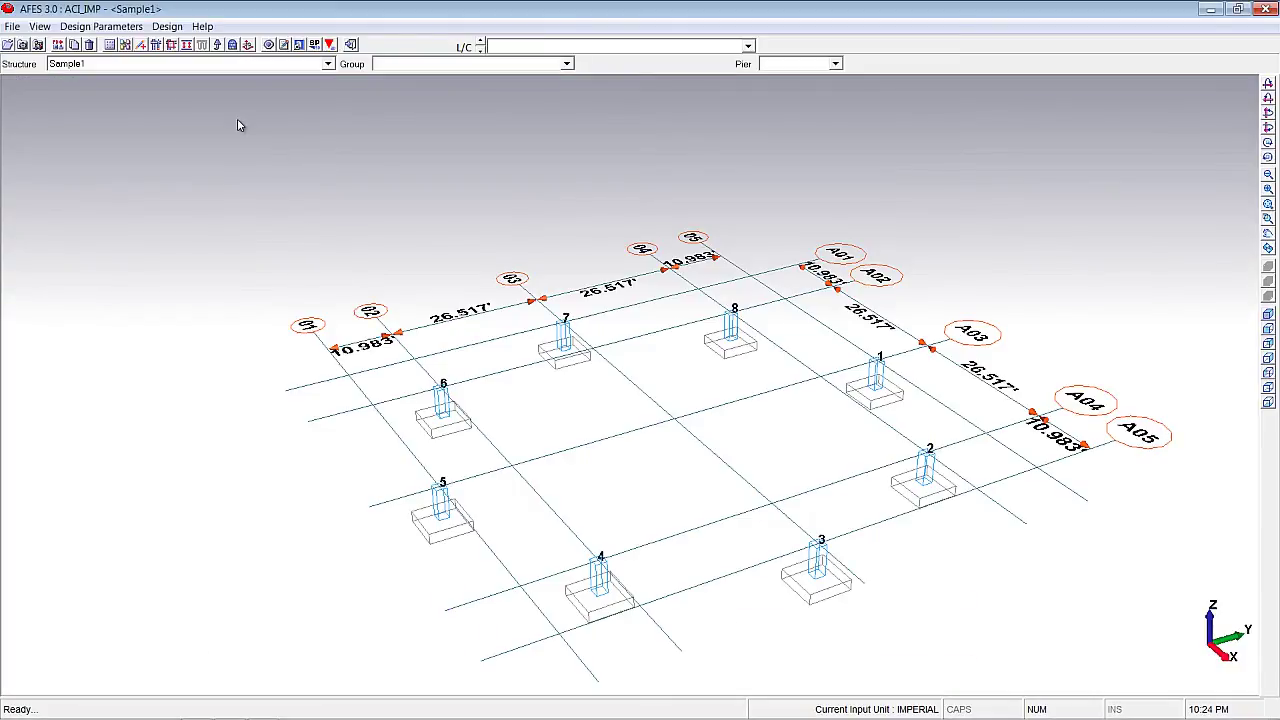
# Create foundation group G1 as a Mat_Foundation with nodes 1 to 8 assigned and save it.
pyautogui.click(125, 45)
pyautogui.click(40, 494)
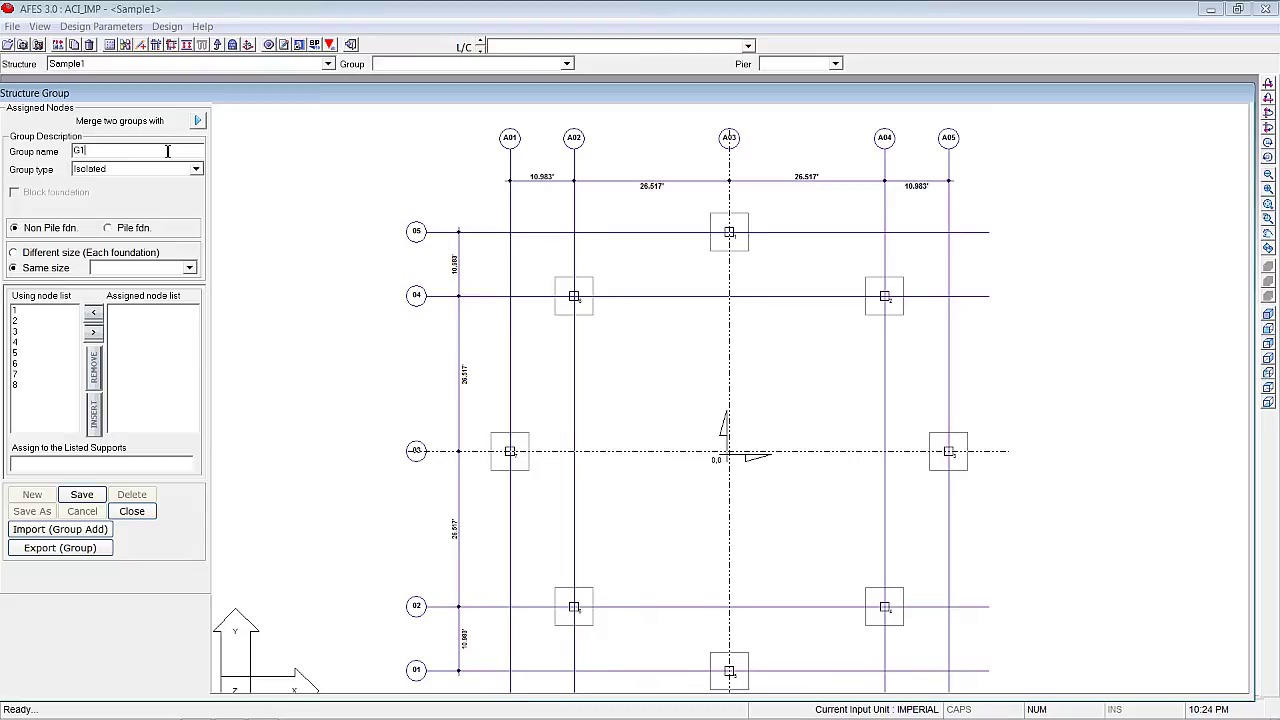
pyautogui.click(196, 169)
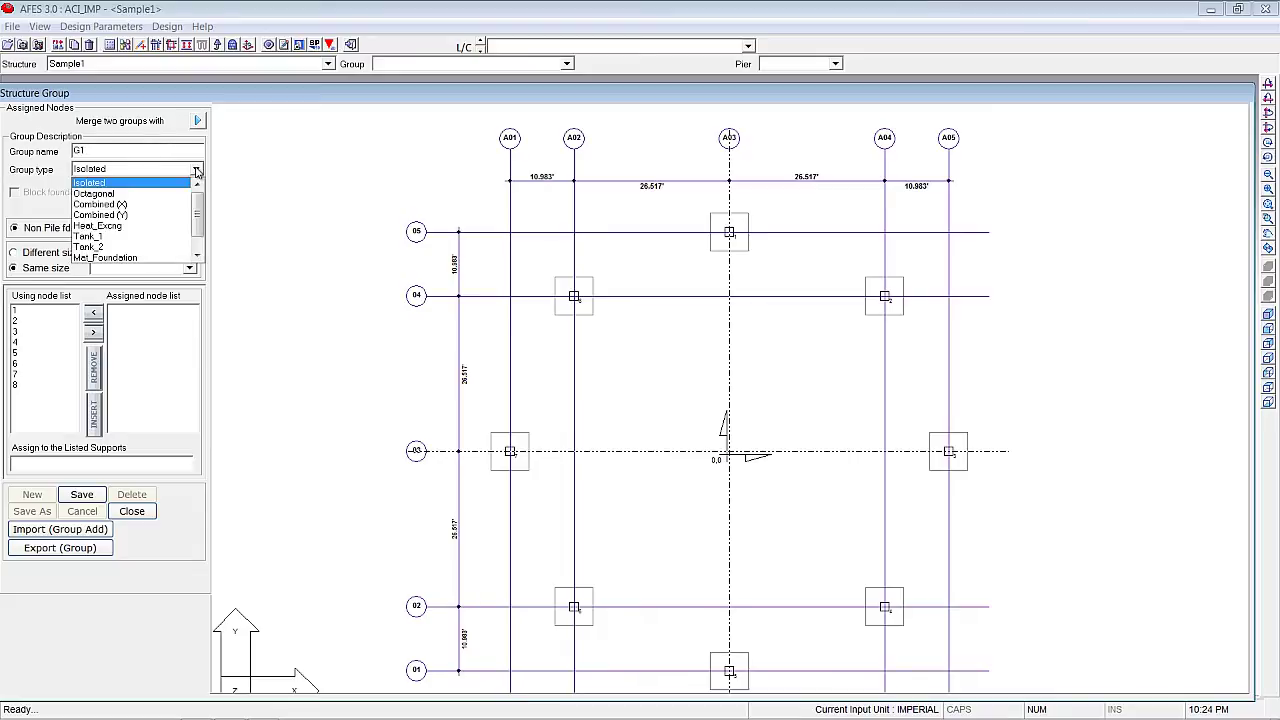
pyautogui.click(135, 258)
pyautogui.moveTo(42, 311); pyautogui.dragTo(42, 386)
pyautogui.click(93, 332)
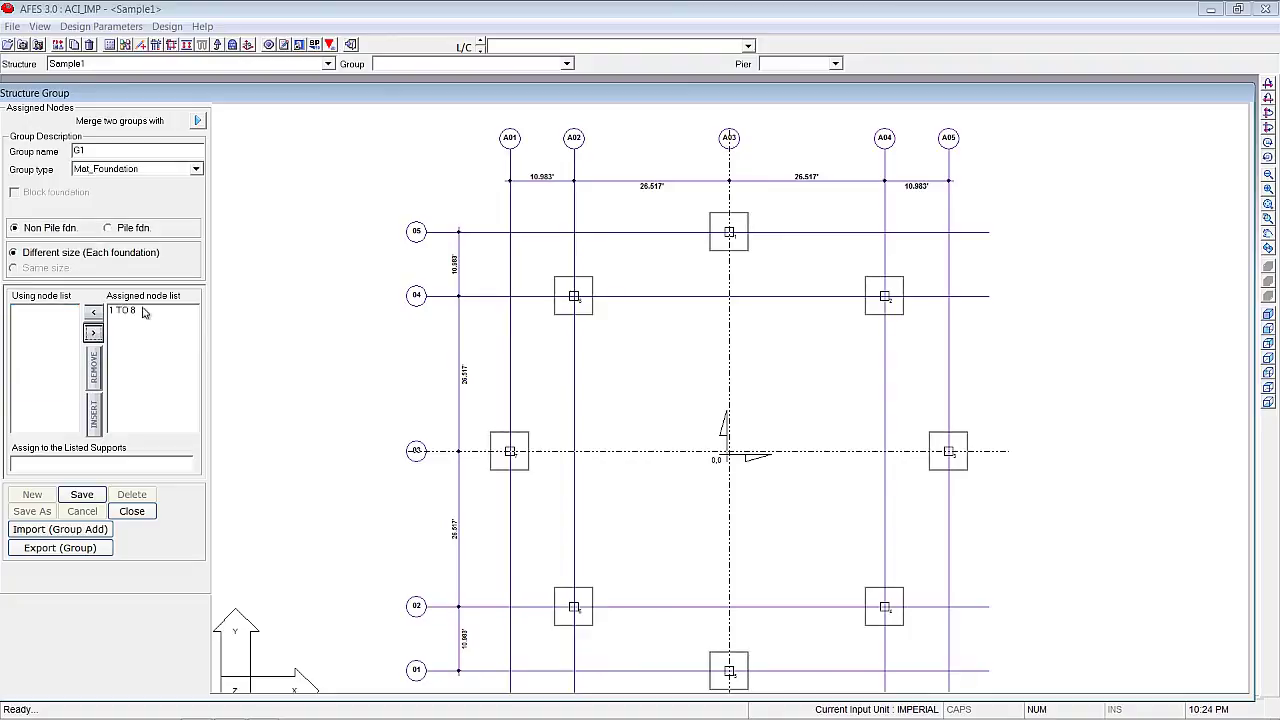
pyautogui.click(82, 497)
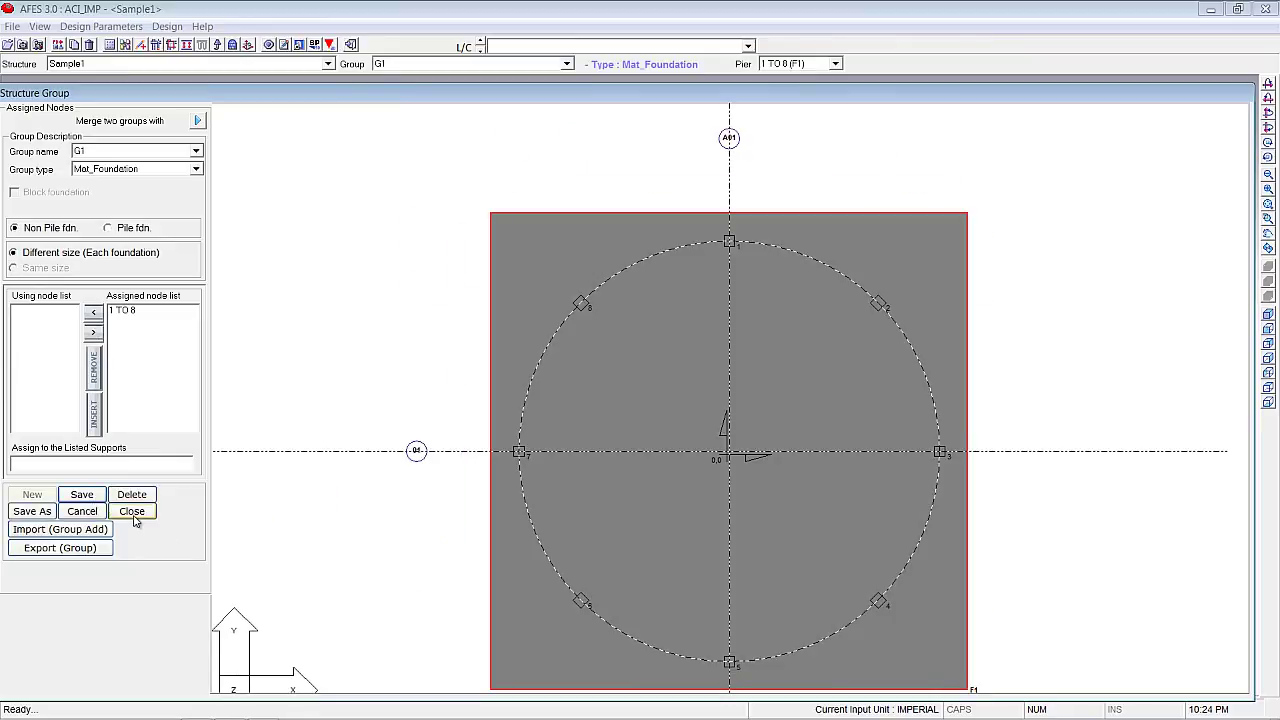
pyautogui.click(131, 511)
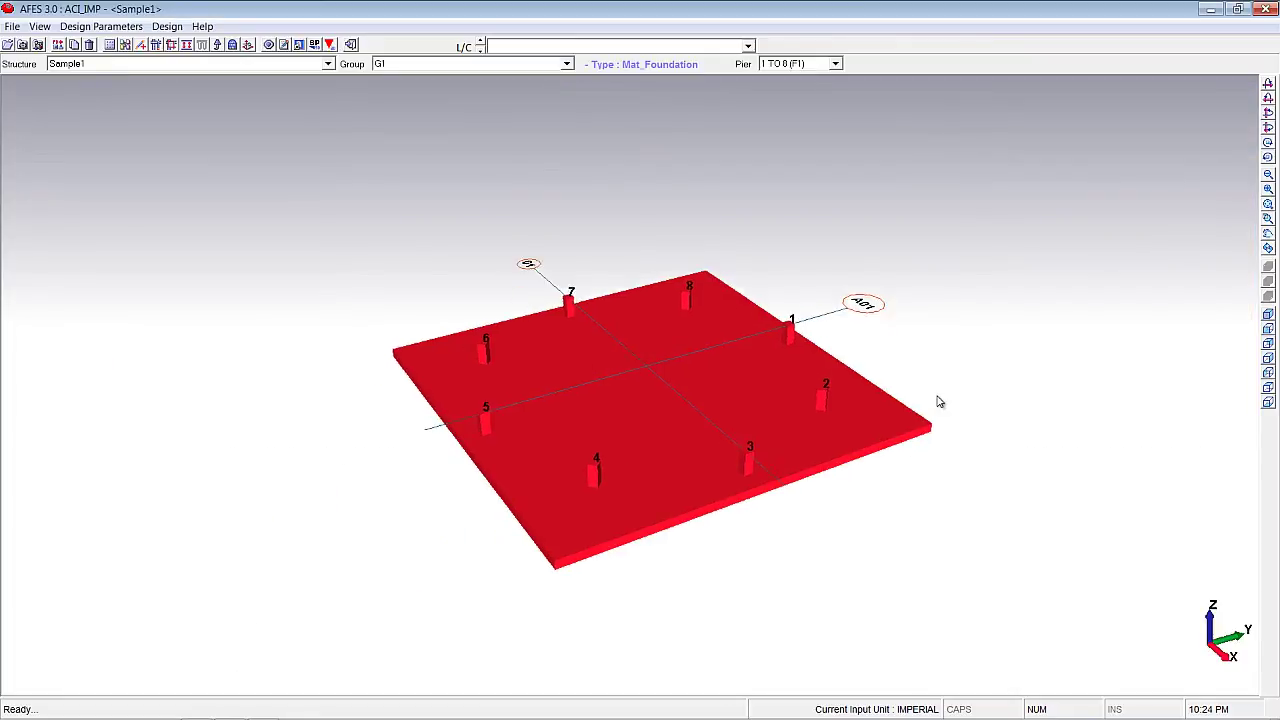
# Delete the Sample1 structure from the project and add a new structure named A1.
pyautogui.moveTo(917, 386); pyautogui.dragTo(1025, 374, button='middle')
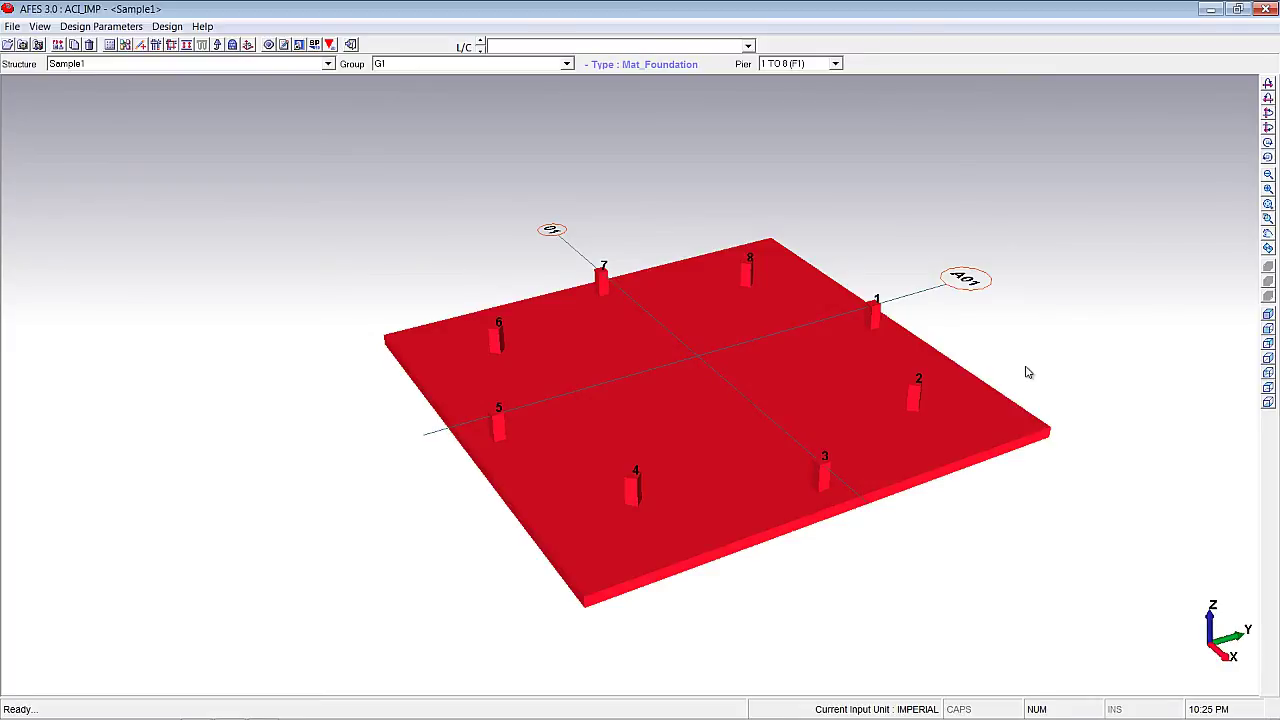
pyautogui.click(89, 45)
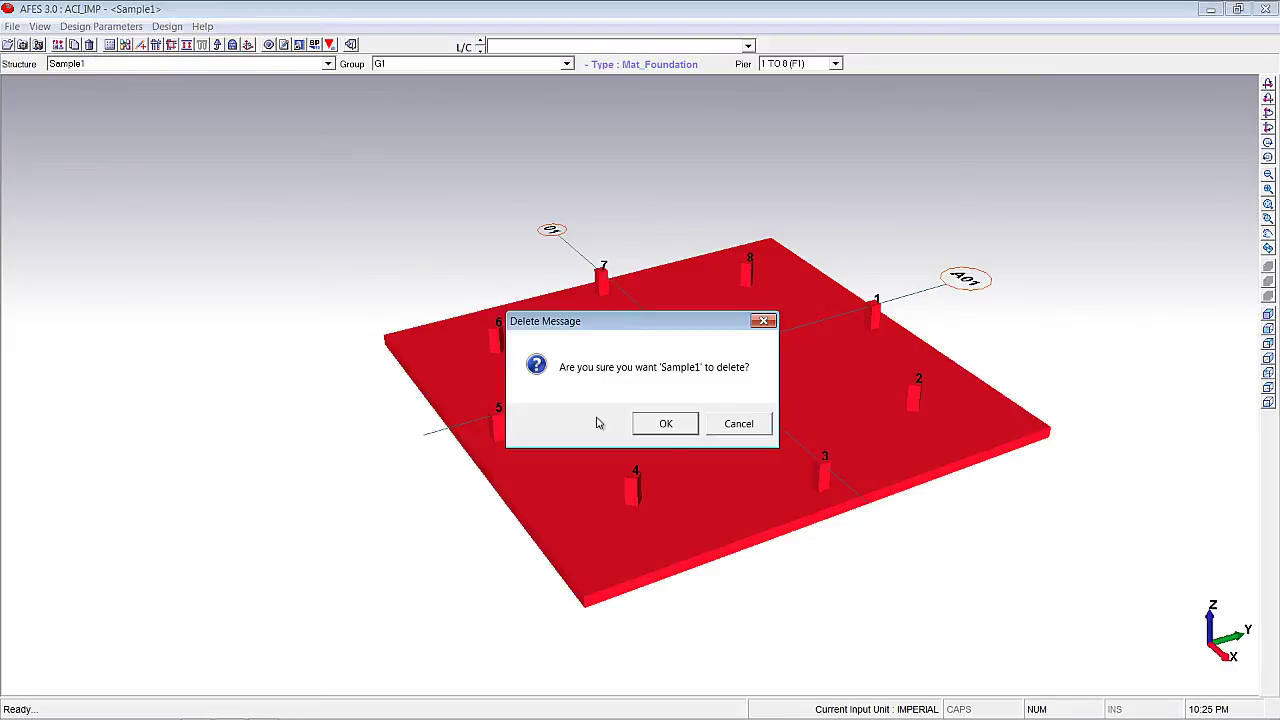
pyautogui.click(668, 424)
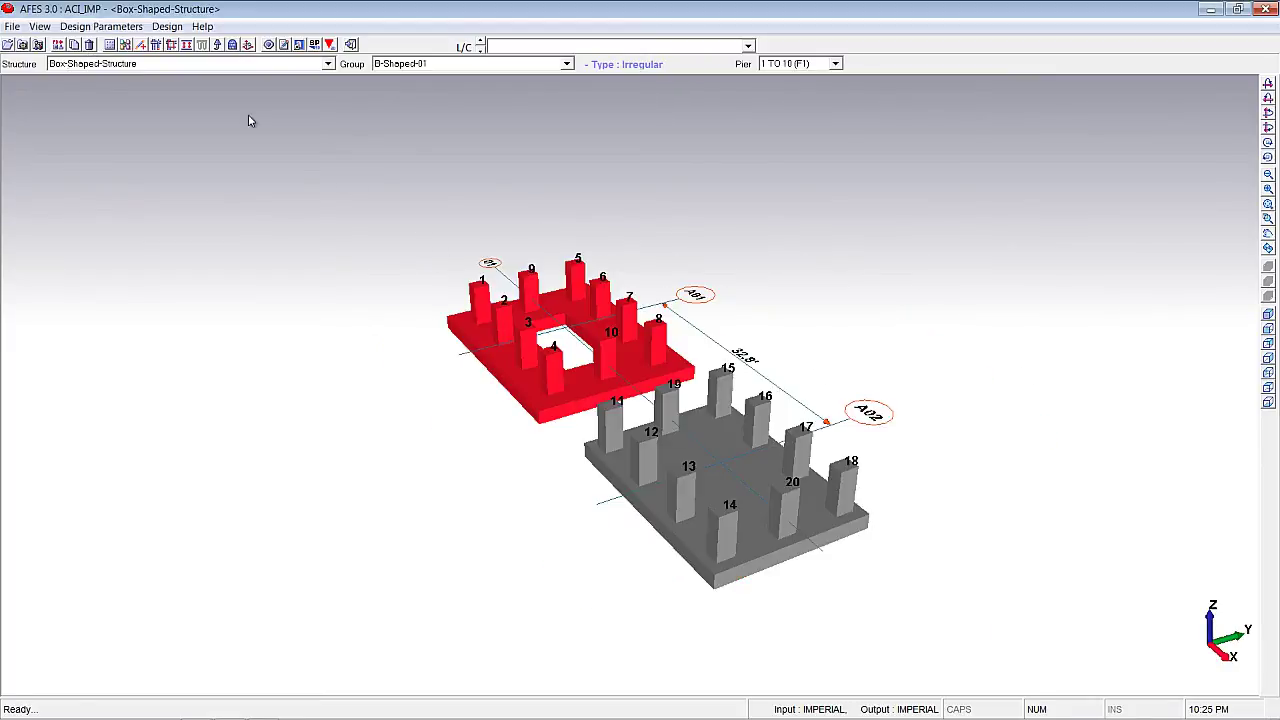
pyautogui.click(58, 45)
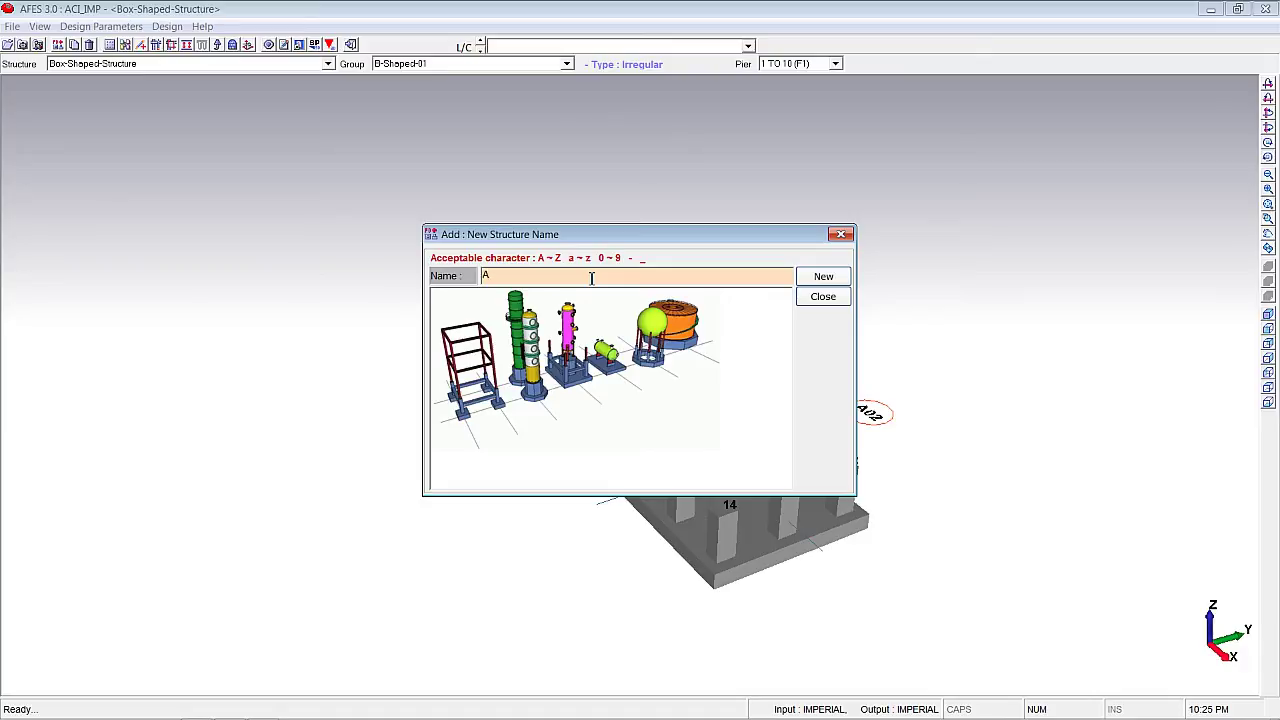
pyautogui.click(843, 281)
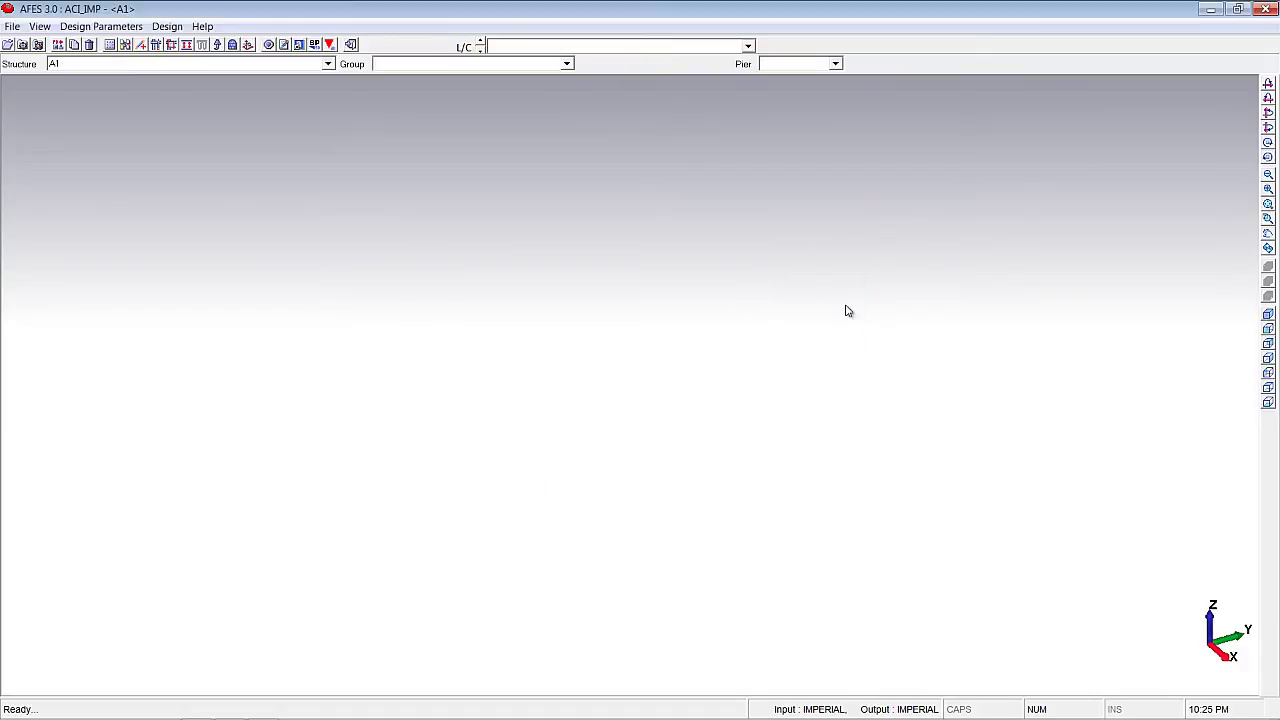
# Generate a rectangular node array with the arrangement wizard, 3 nodes in X and 2 in Y at 15 ft spacing, and close the location plan.
pyautogui.click(110, 45)
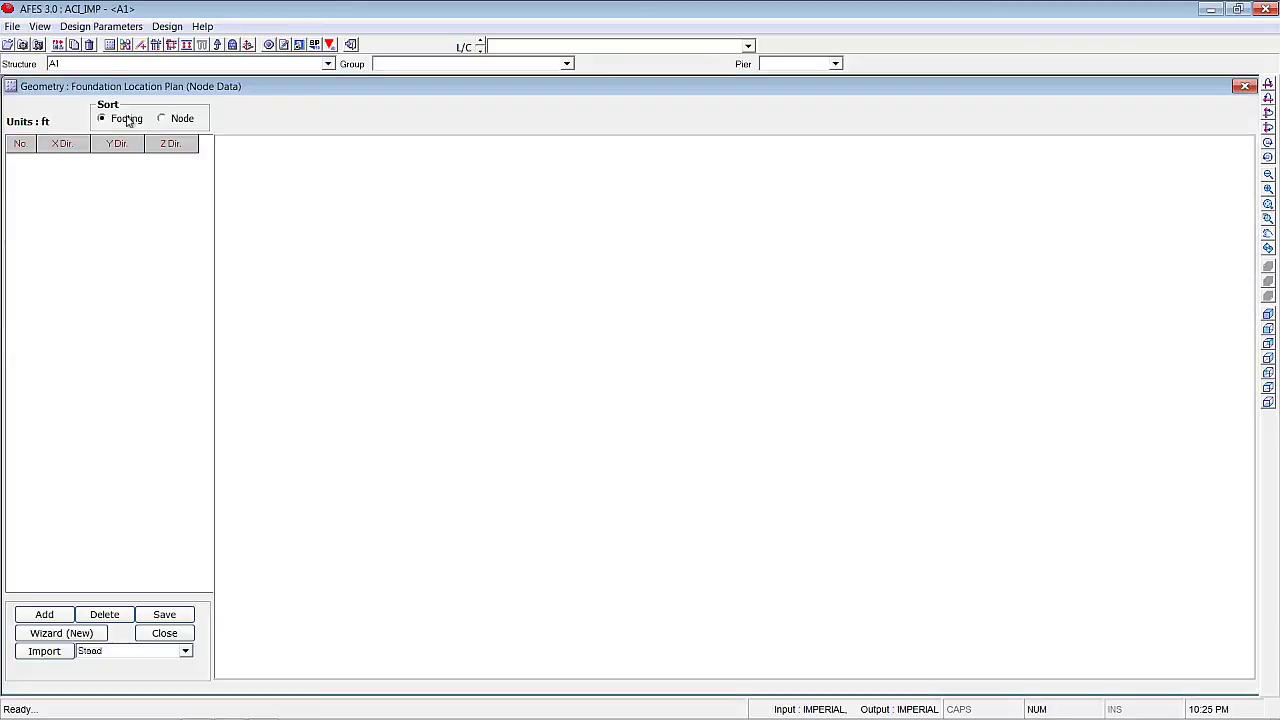
pyautogui.click(76, 636)
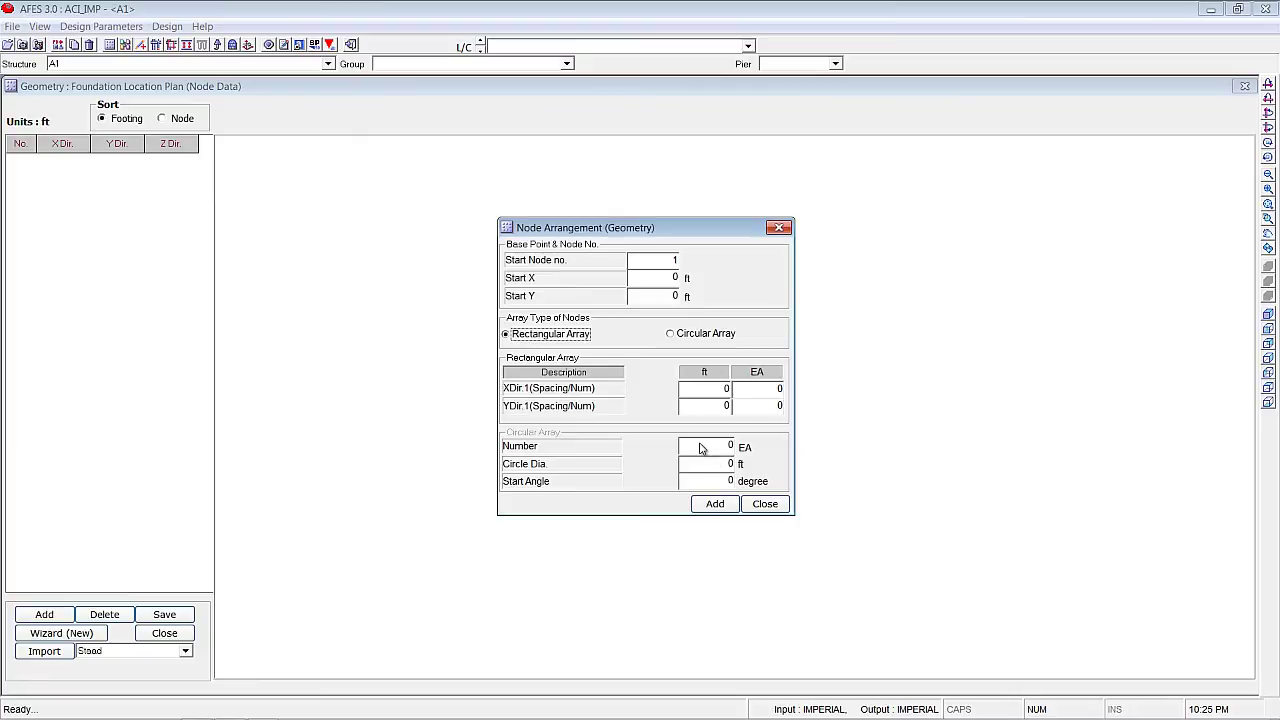
pyautogui.click(720, 393)
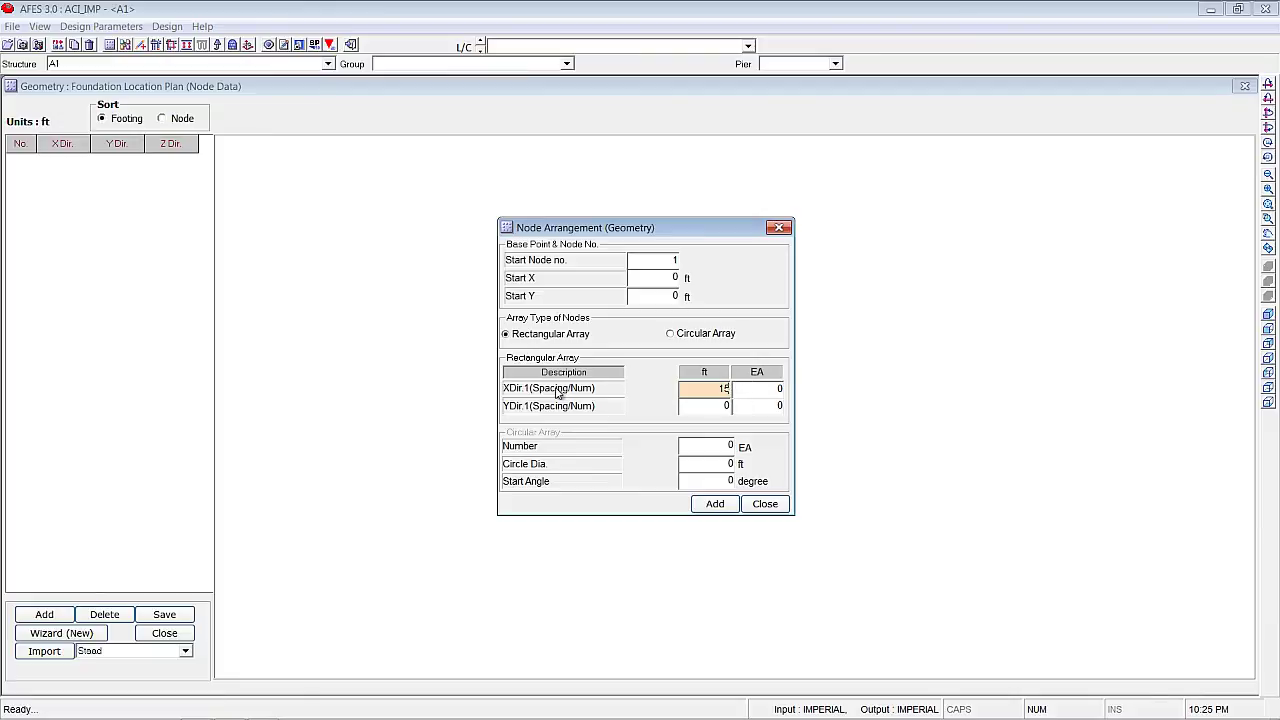
pyautogui.click(756, 393)
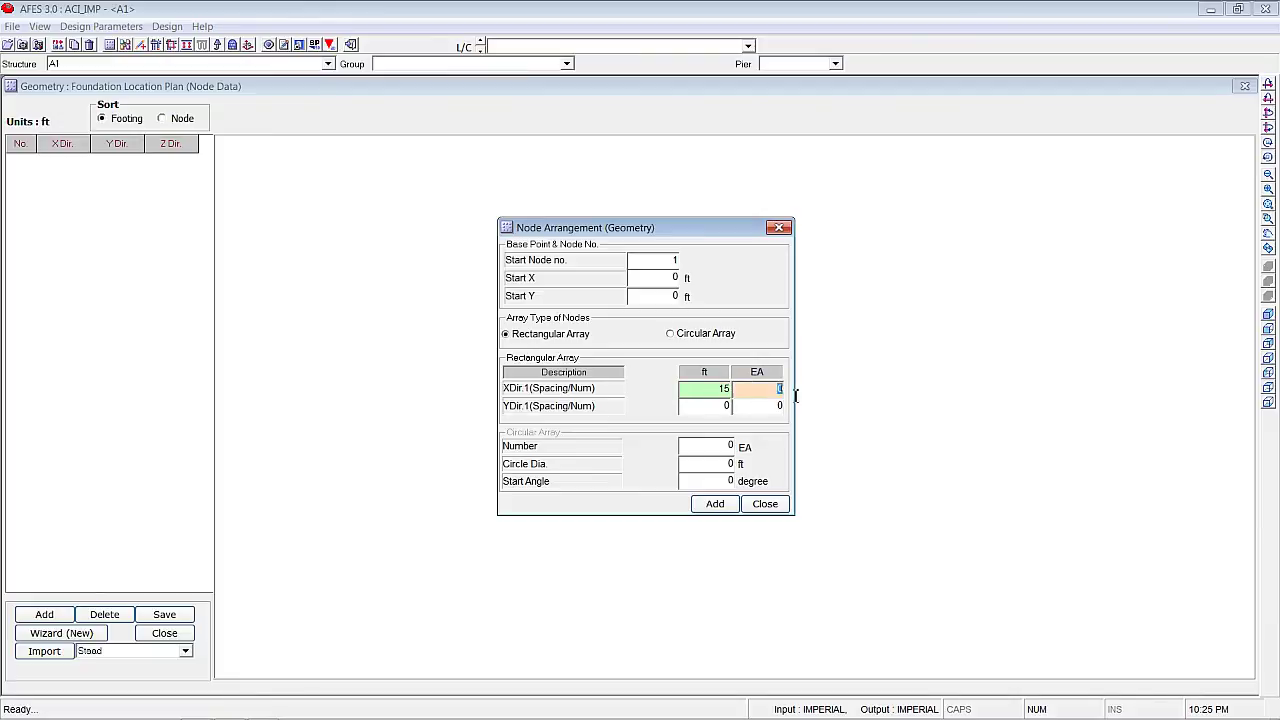
pyautogui.write('3')
pyautogui.press('Tab')
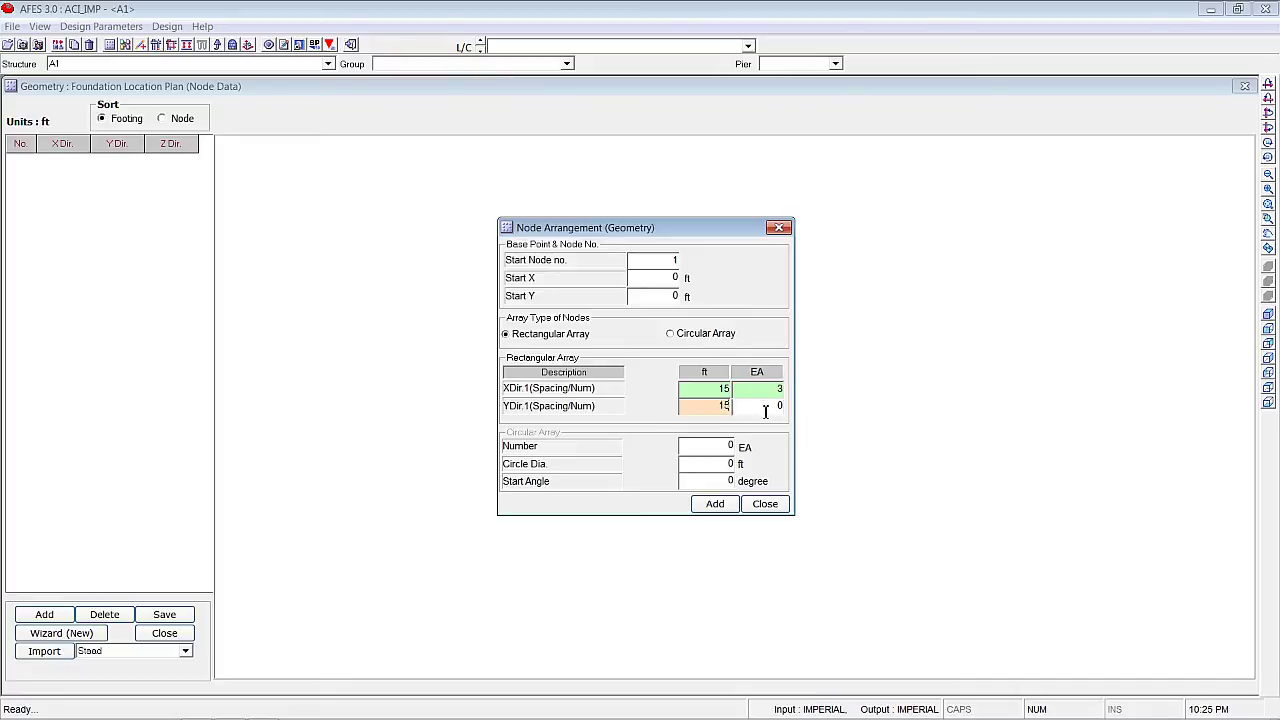
pyautogui.click(766, 405)
pyautogui.write('2')
pyautogui.click(715, 503)
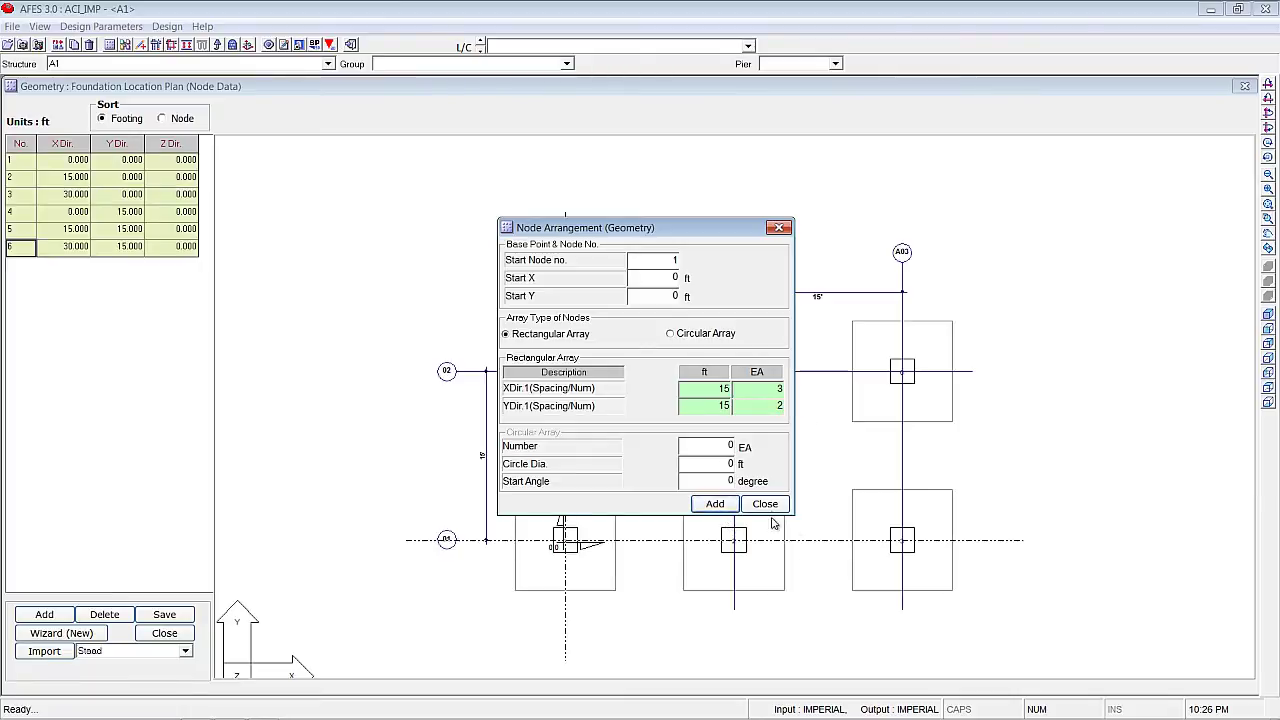
pyautogui.click(766, 504)
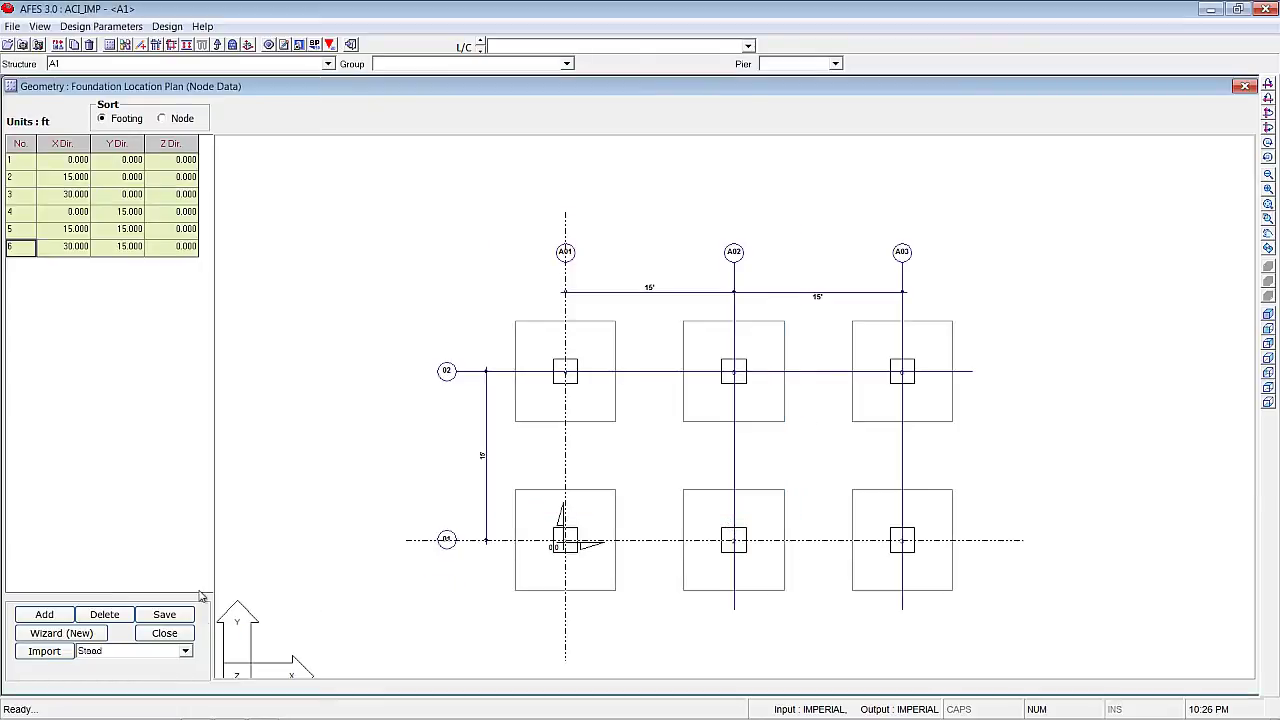
pyautogui.click(165, 636)
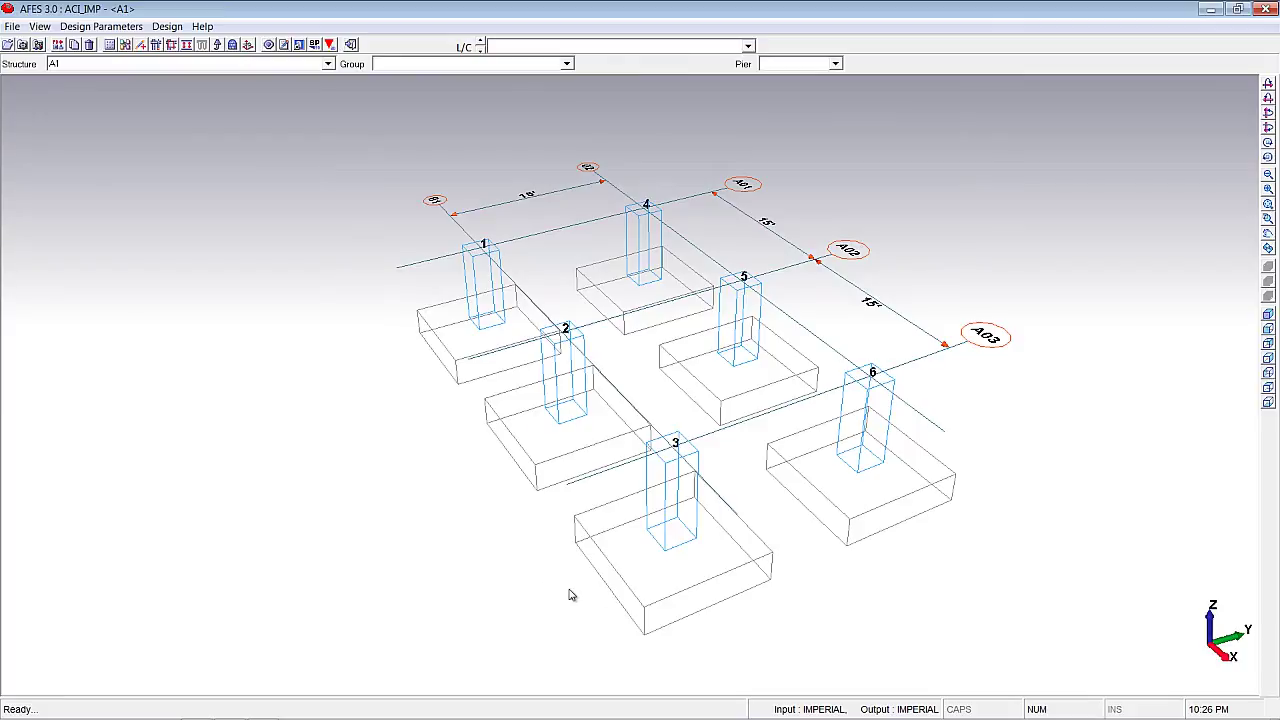
pyautogui.moveTo(827, 632); pyautogui.dragTo(928, 557, button='middle')
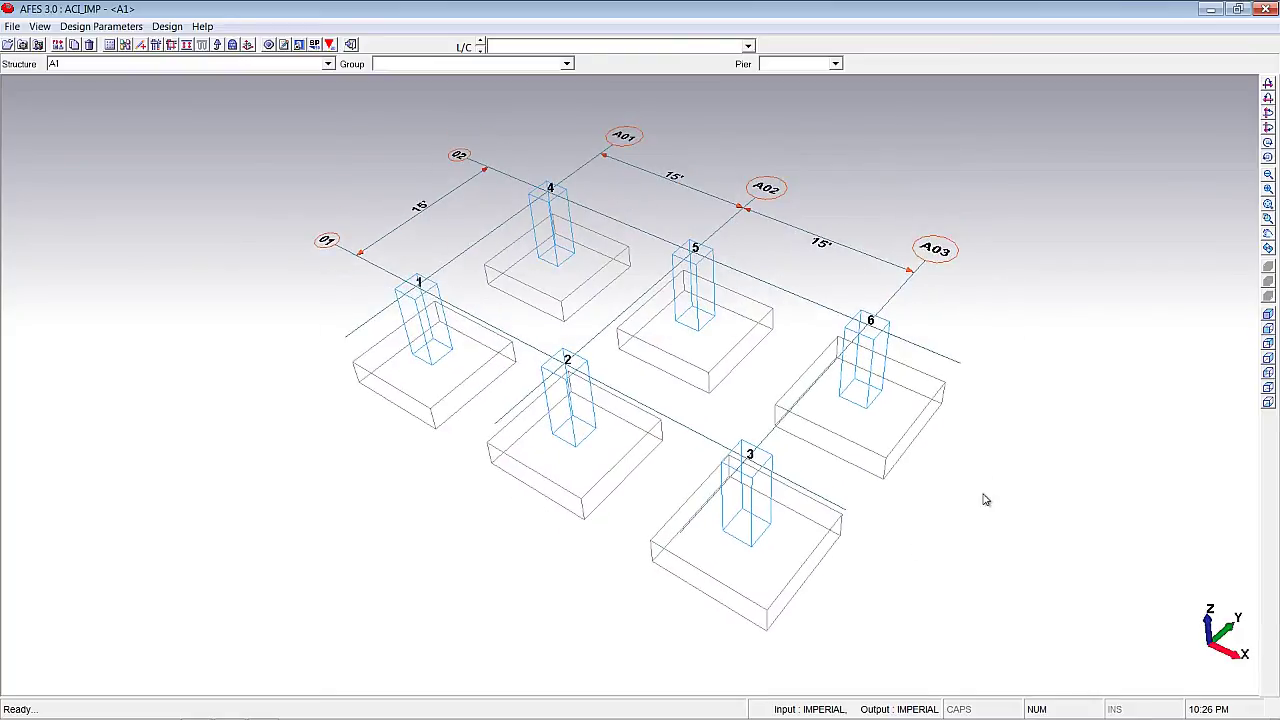
pyautogui.moveTo(978, 485); pyautogui.dragTo(925, 487, button='middle')
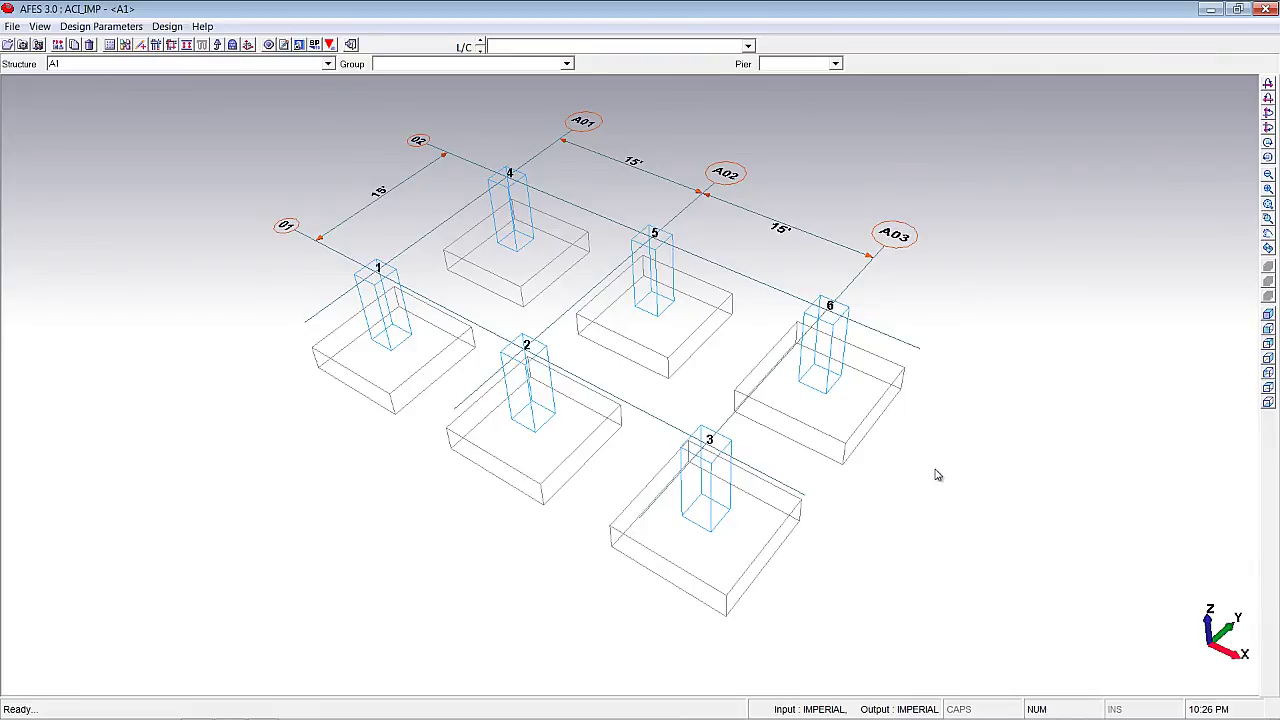
pyautogui.moveTo(923, 500); pyautogui.dragTo(830, 464, button='middle')
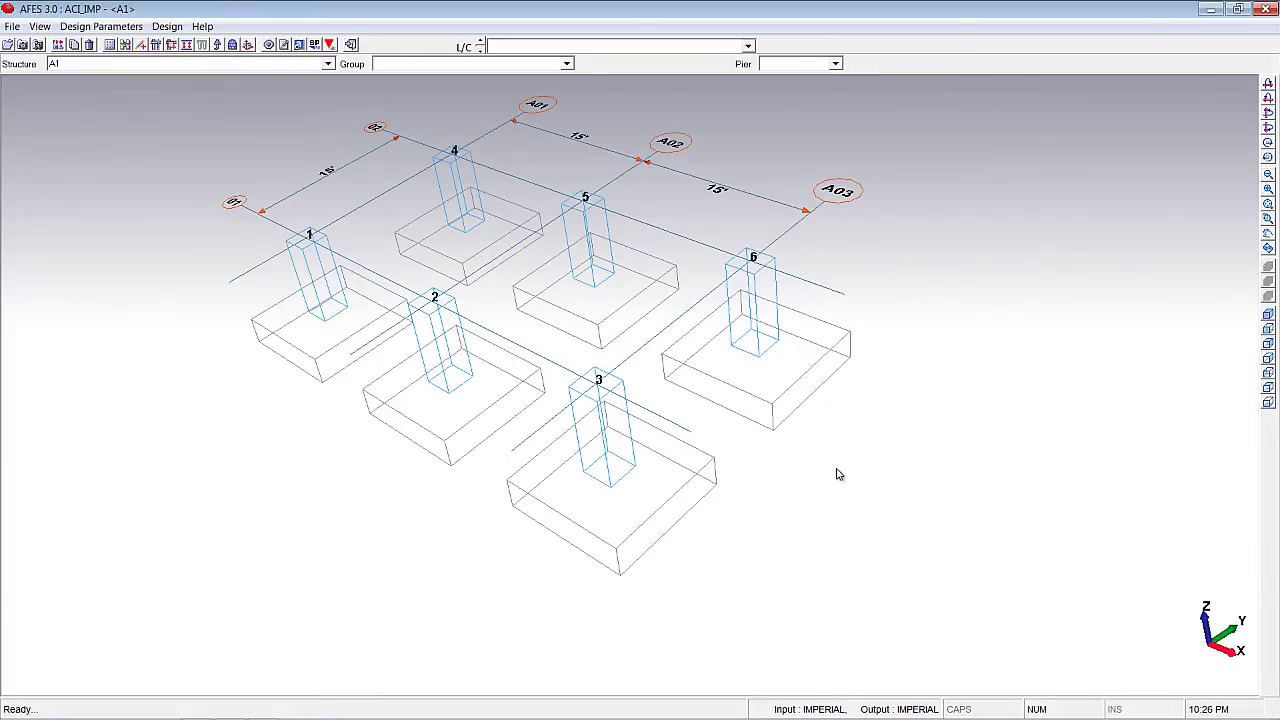
pyautogui.moveTo(832, 477); pyautogui.dragTo(888, 470, button='middle')
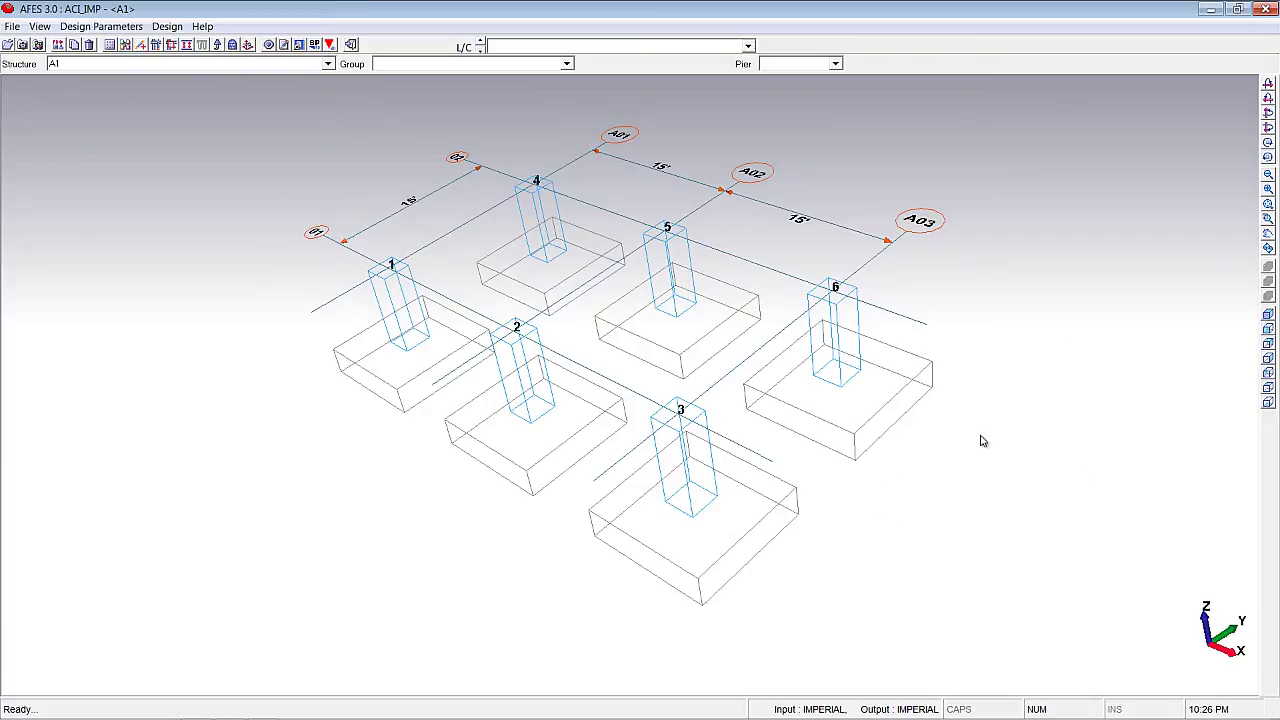
# Start a new foundation group named GROP1 and assign nodes 1 and 4 on grid line A01 to it.
pyautogui.click(126, 45)
pyautogui.moveTo(376, 246); pyautogui.dragTo(648, 638)
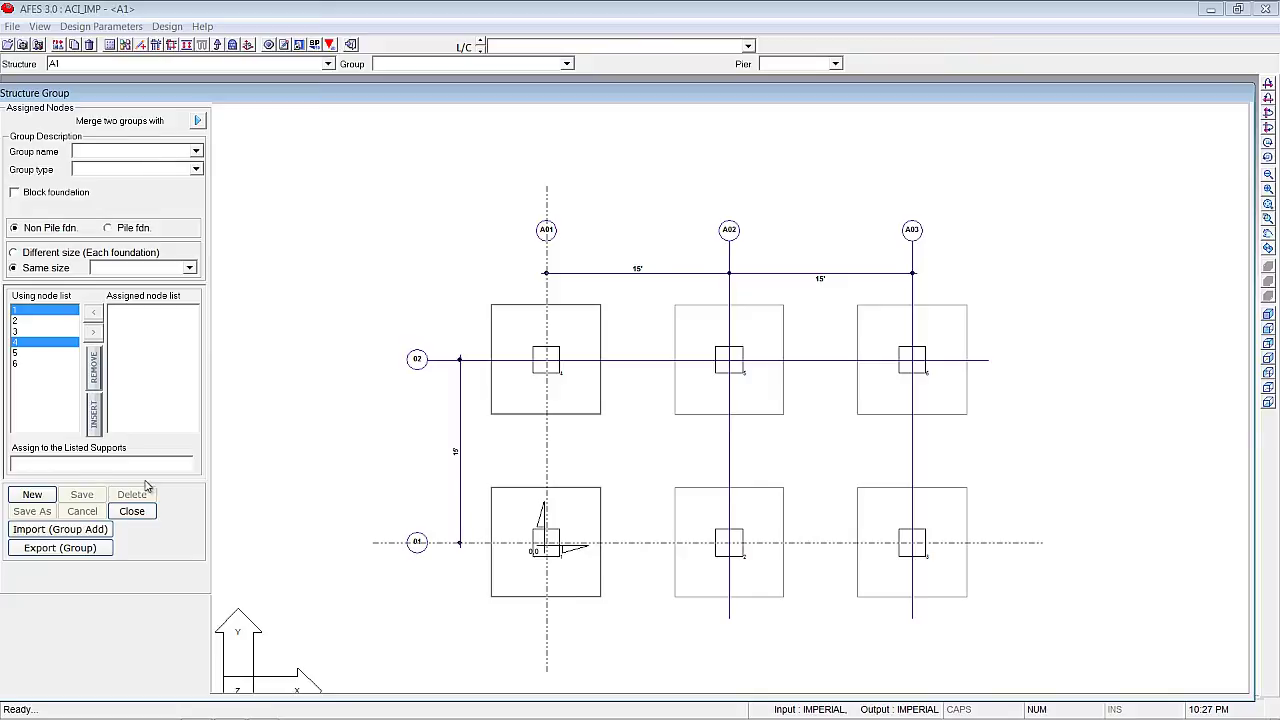
pyautogui.click(32, 494)
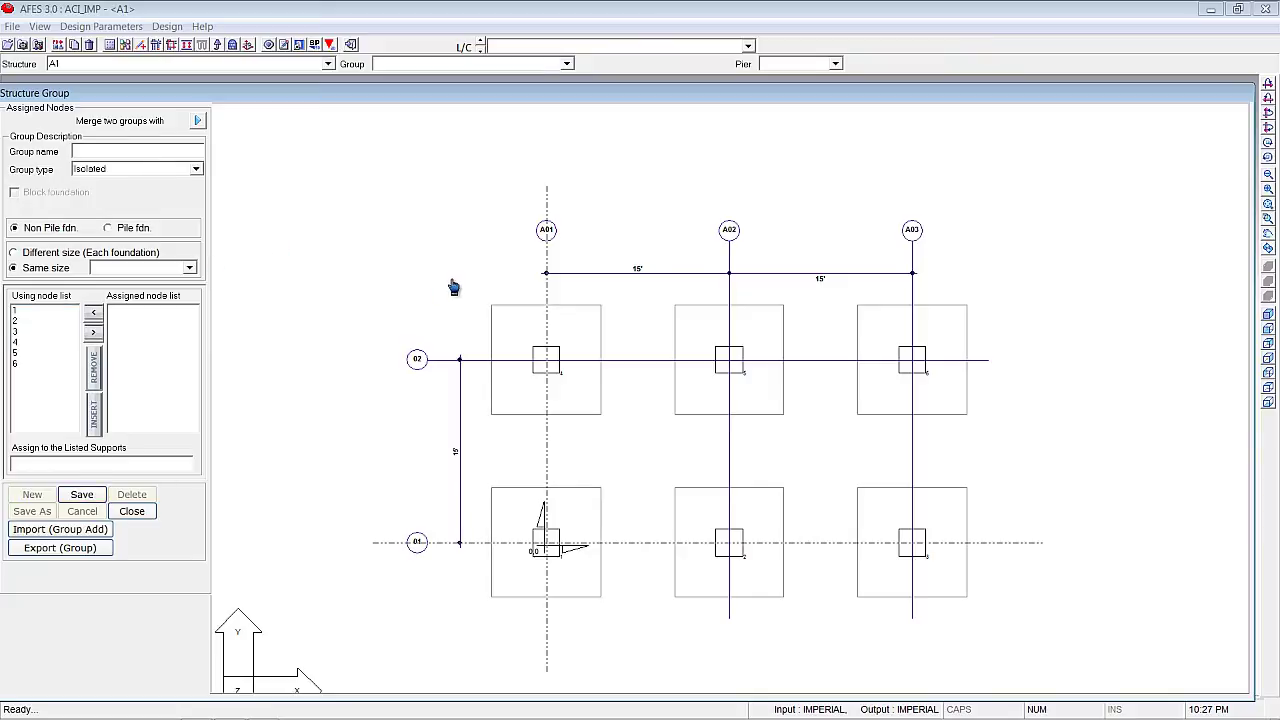
pyautogui.moveTo(404, 238); pyautogui.dragTo(644, 636)
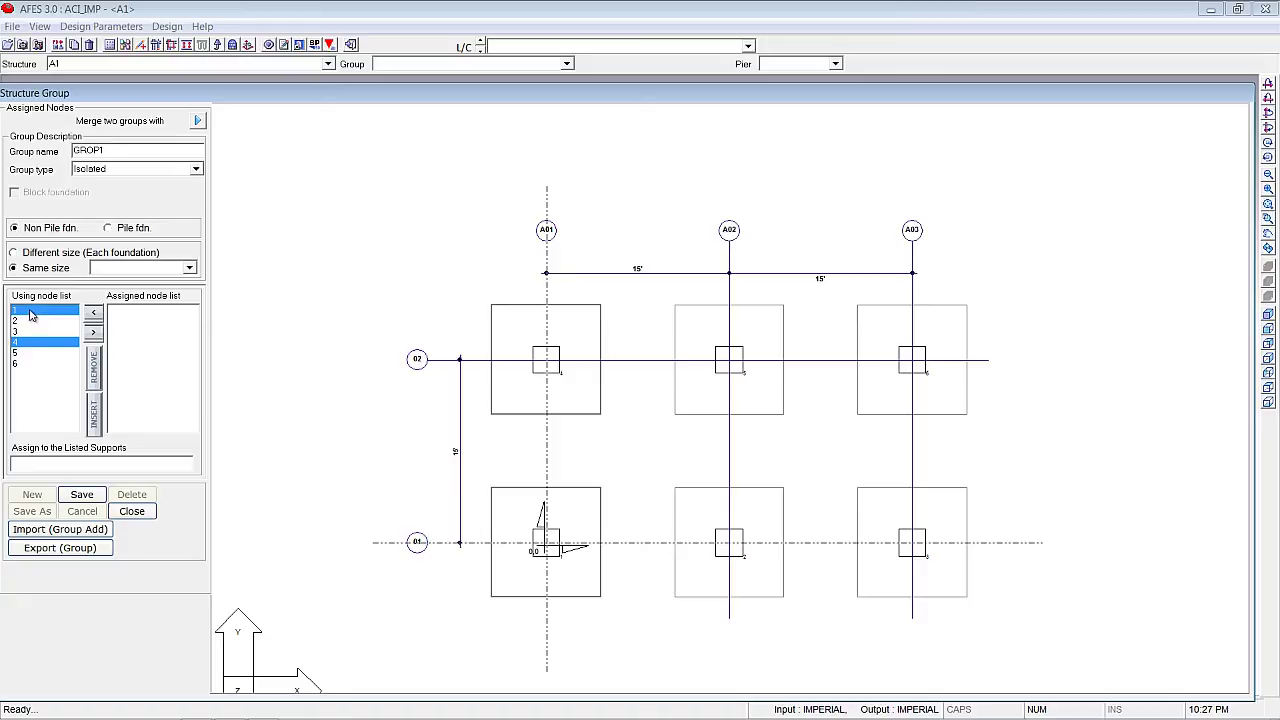
pyautogui.click(94, 332)
# Set GROP1 to the Isolated type with the same size based on node 1, and save the group.
pyautogui.click(196, 169)
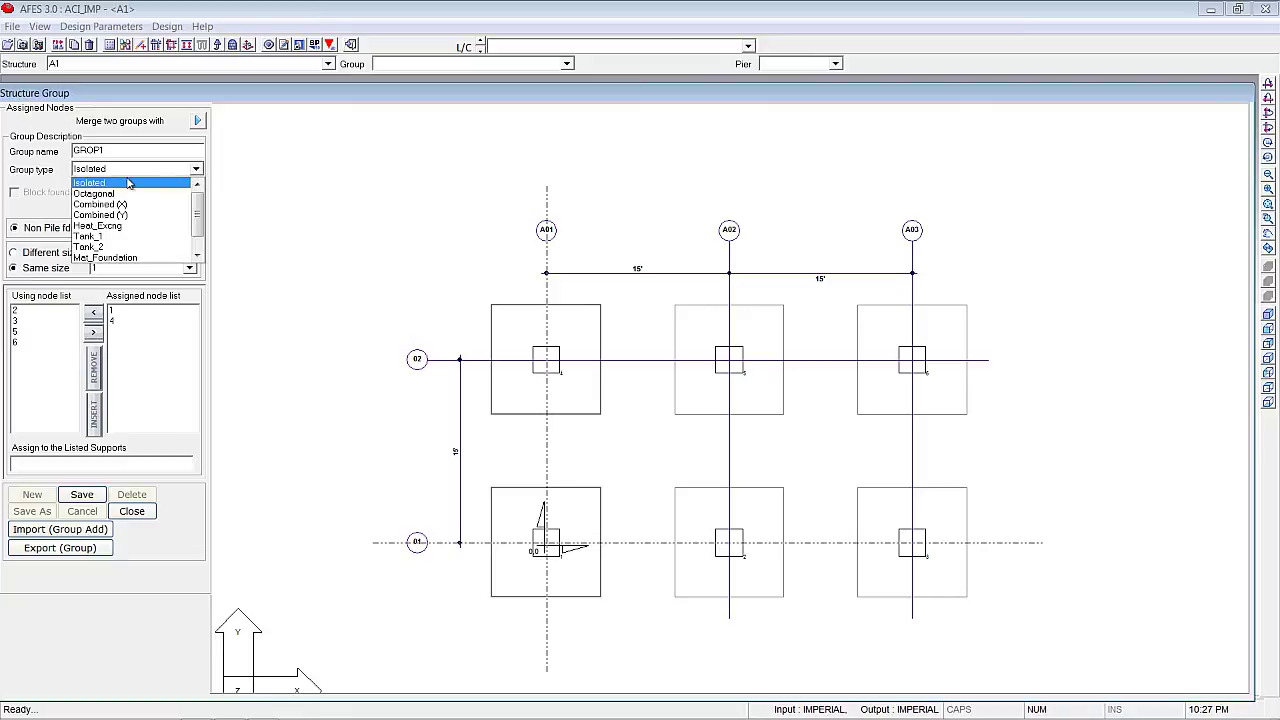
pyautogui.click(127, 189)
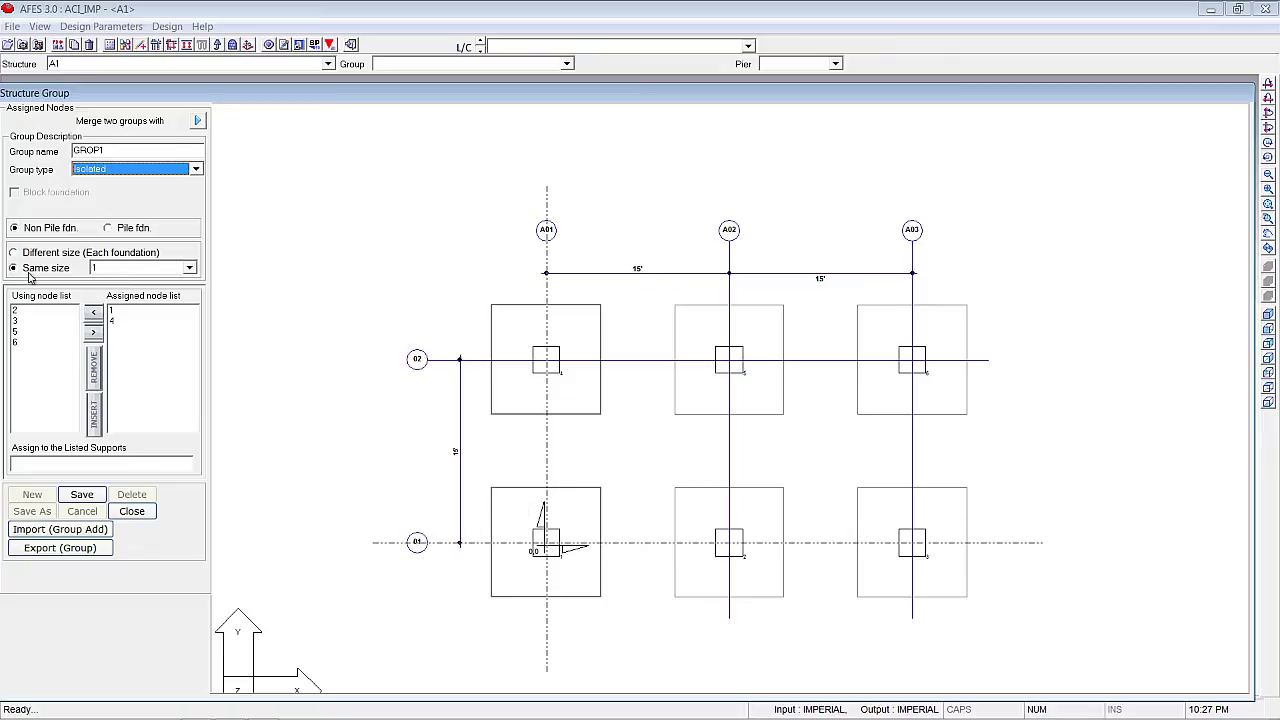
pyautogui.click(190, 270)
pyautogui.click(146, 278)
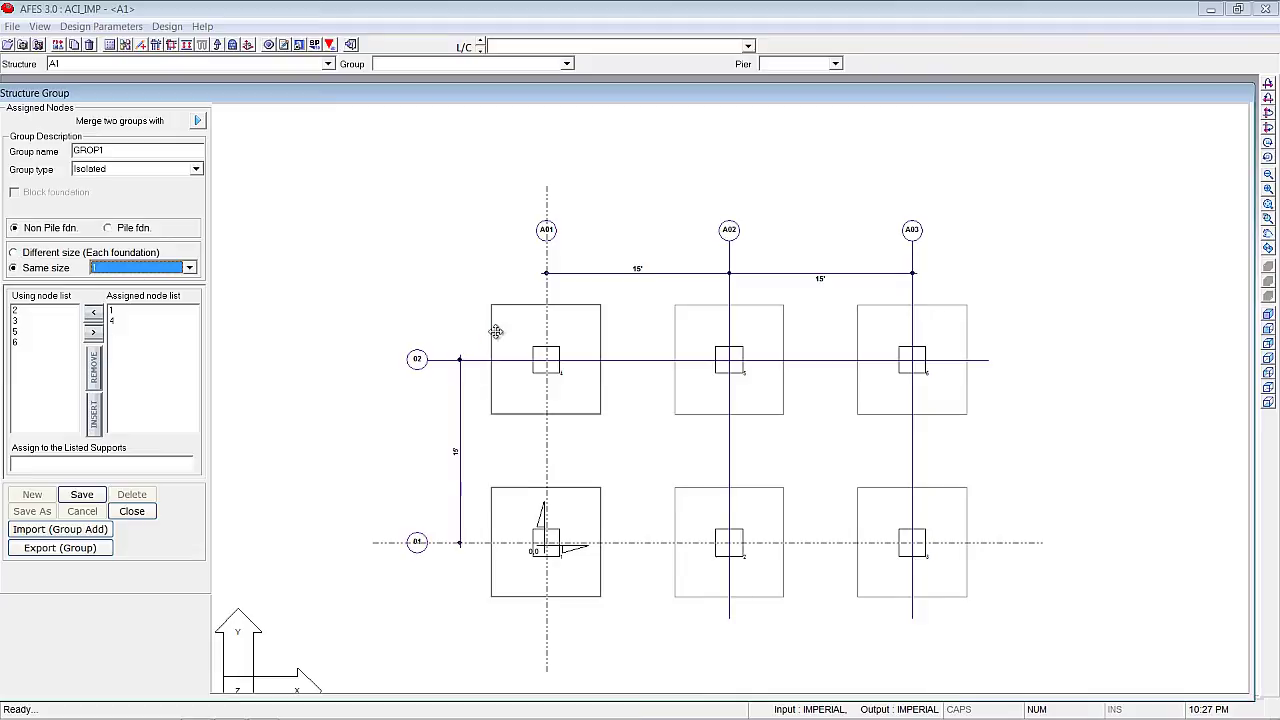
pyautogui.click(84, 497)
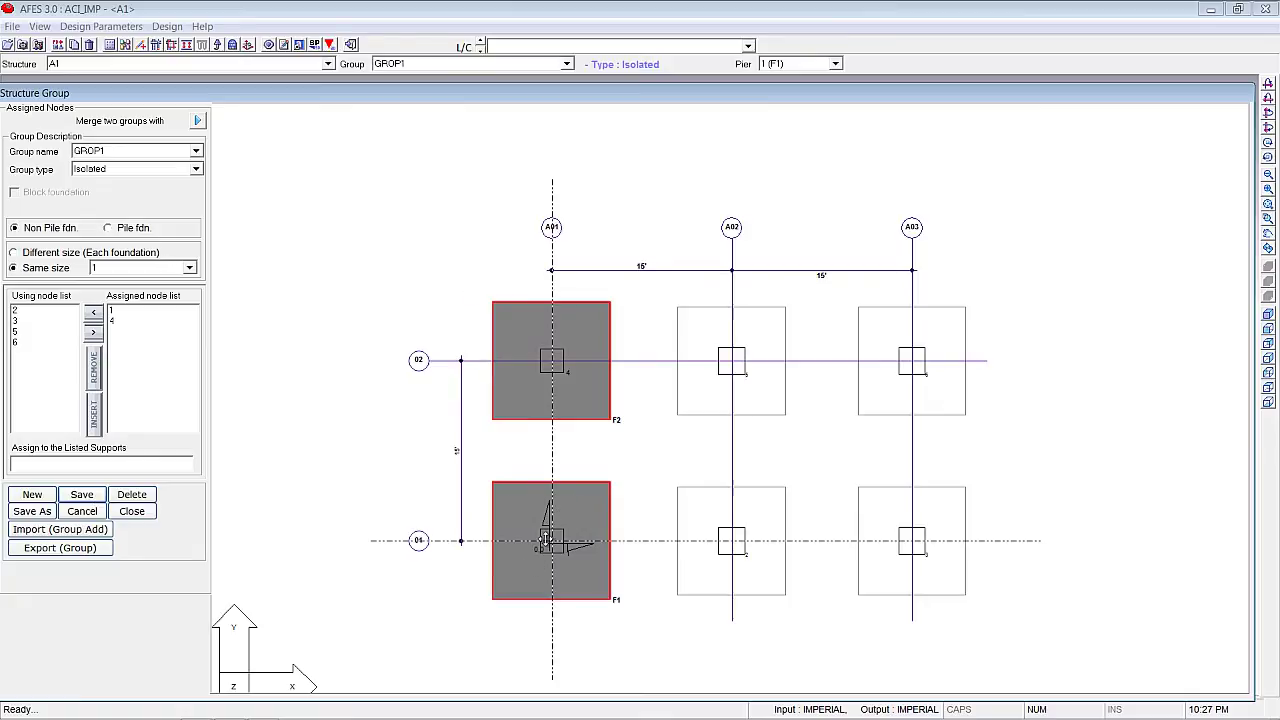
# Start a new foundation group named GROP2 and select nodes 2 and 5 on grid line A02 for it.
pyautogui.click(32, 495)
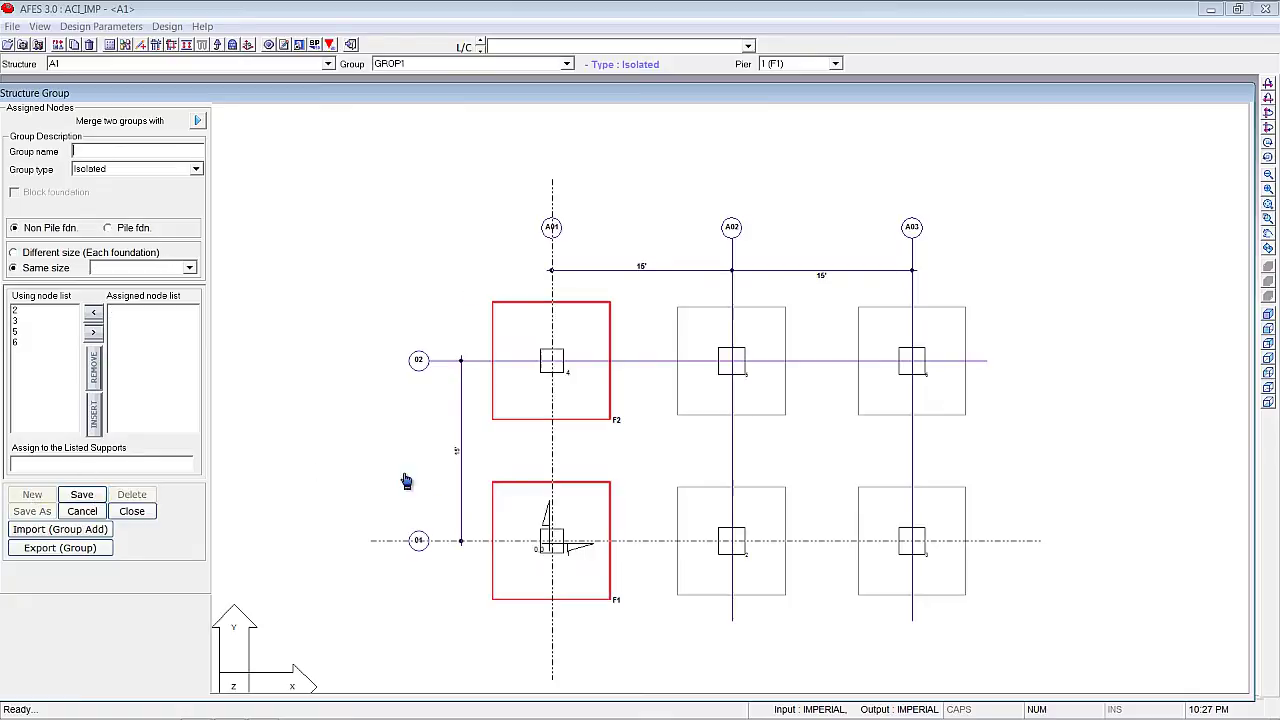
pyautogui.moveTo(648, 278); pyautogui.dragTo(814, 651)
pyautogui.moveTo(652, 276); pyautogui.dragTo(816, 632)
pyautogui.click(21, 312)
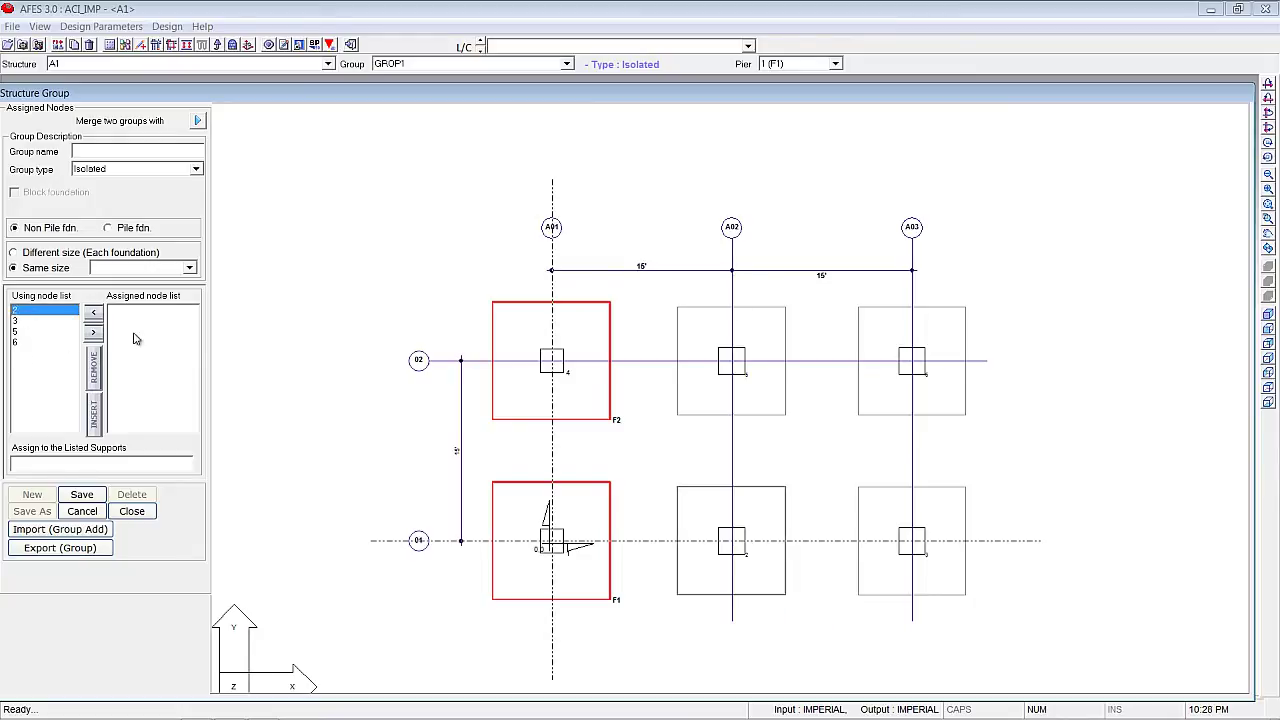
pyautogui.moveTo(634, 263); pyautogui.dragTo(820, 648)
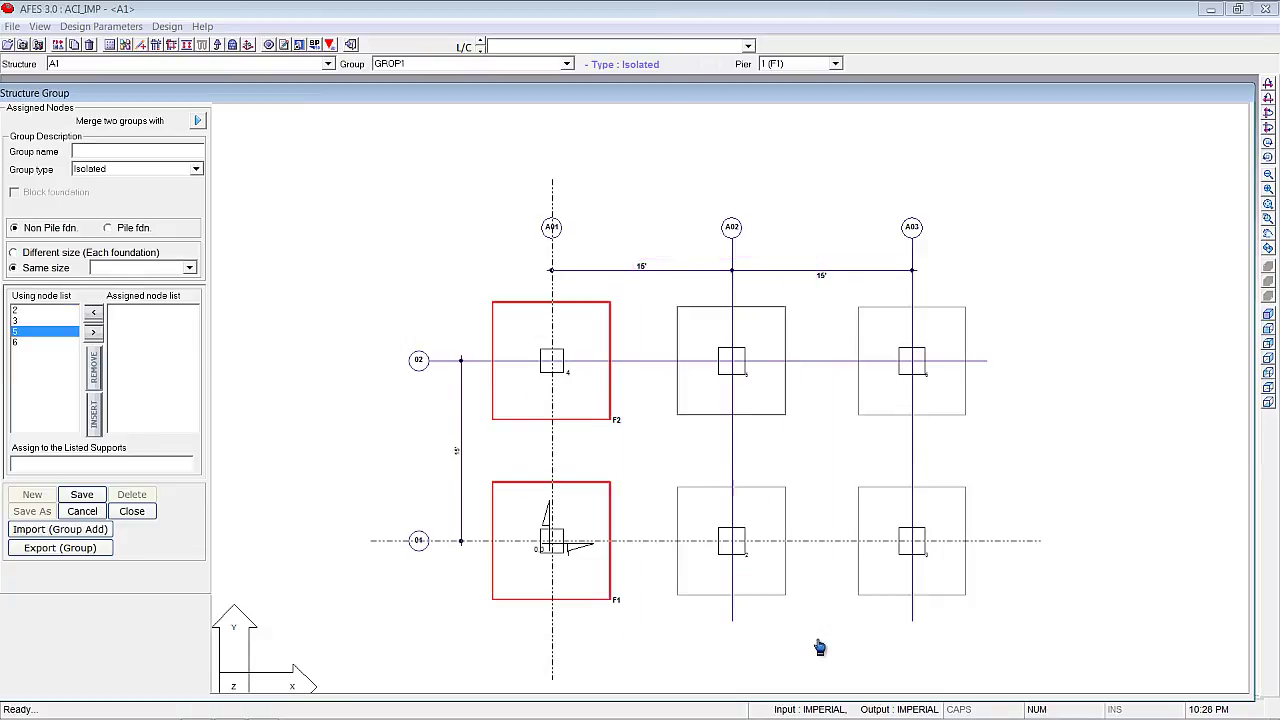
pyautogui.moveTo(632, 276); pyautogui.dragTo(818, 678)
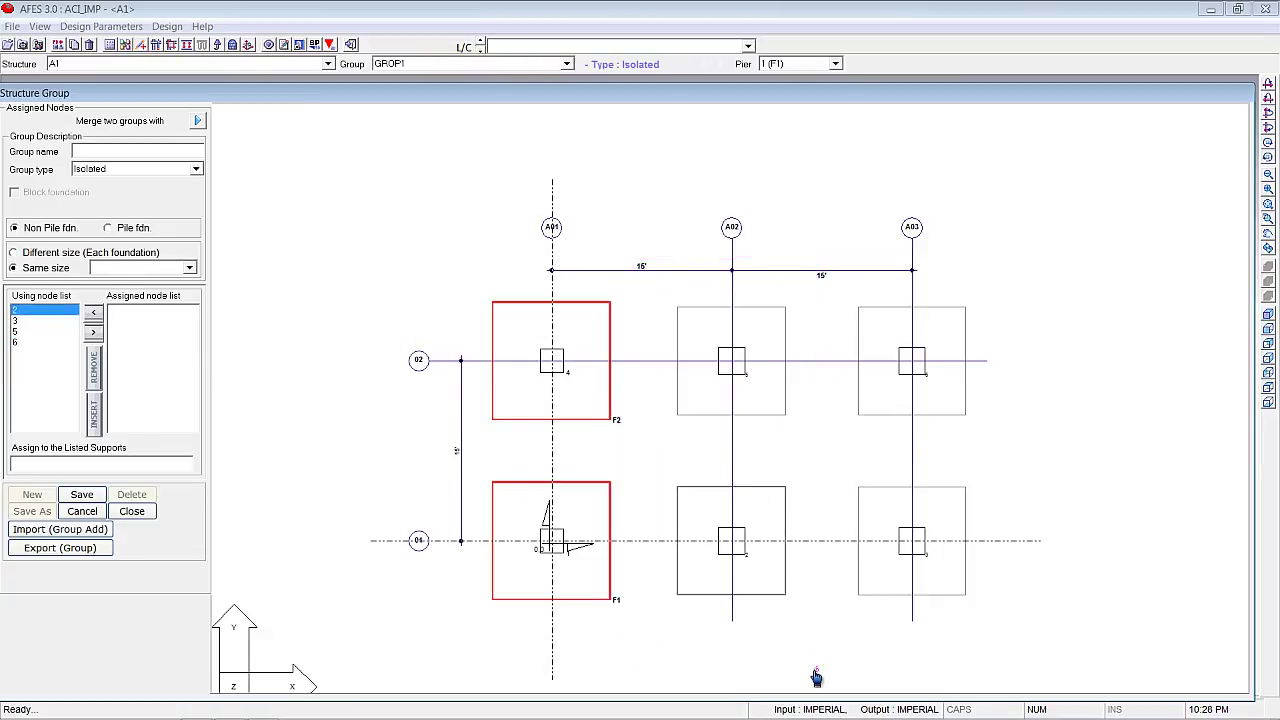
pyautogui.moveTo(651, 273); pyautogui.dragTo(806, 628)
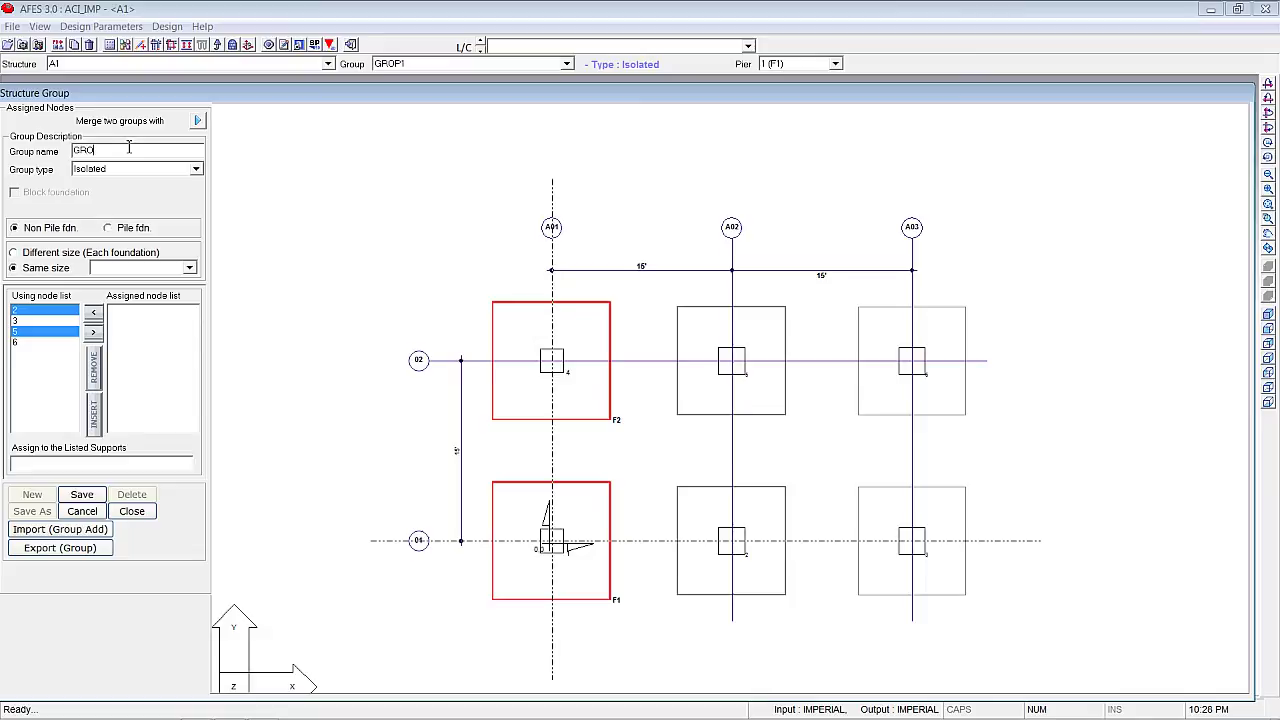
# Set GROP2 to the Octagonal type as a block foundation, assign nodes 2 and 5 to it, and save the group.
pyautogui.click(196, 169)
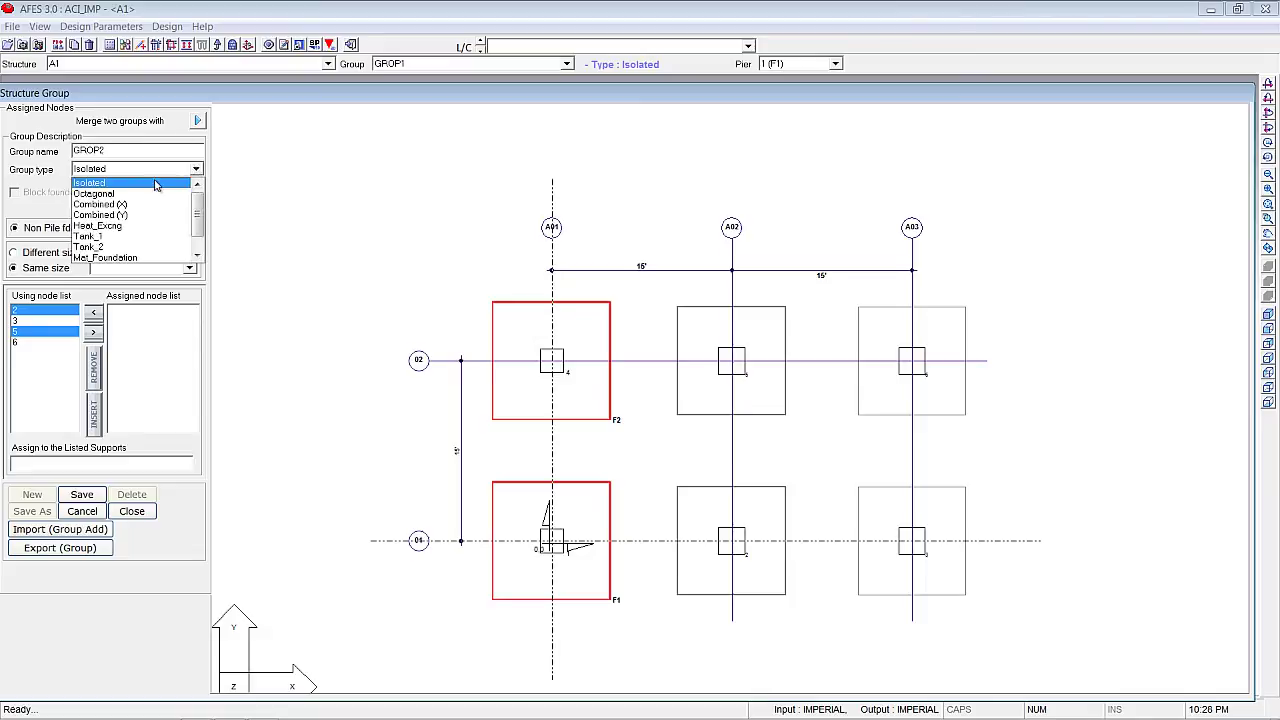
pyautogui.click(127, 194)
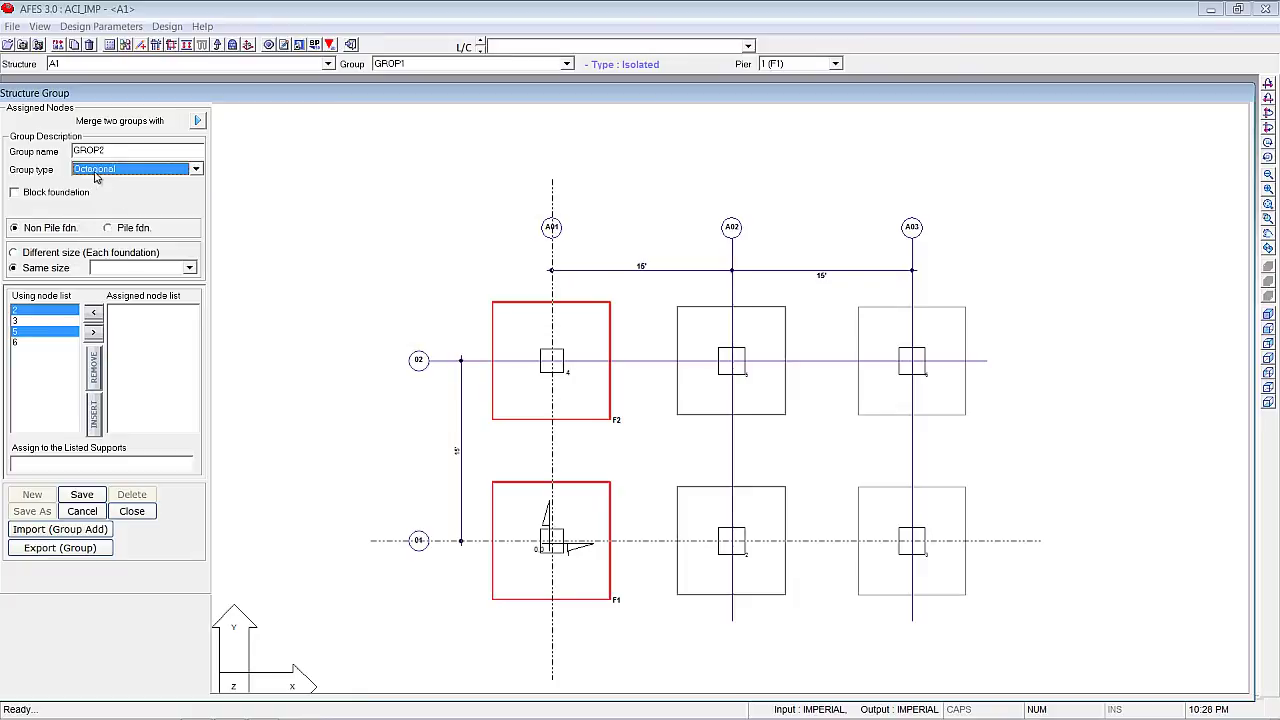
pyautogui.click(30, 196)
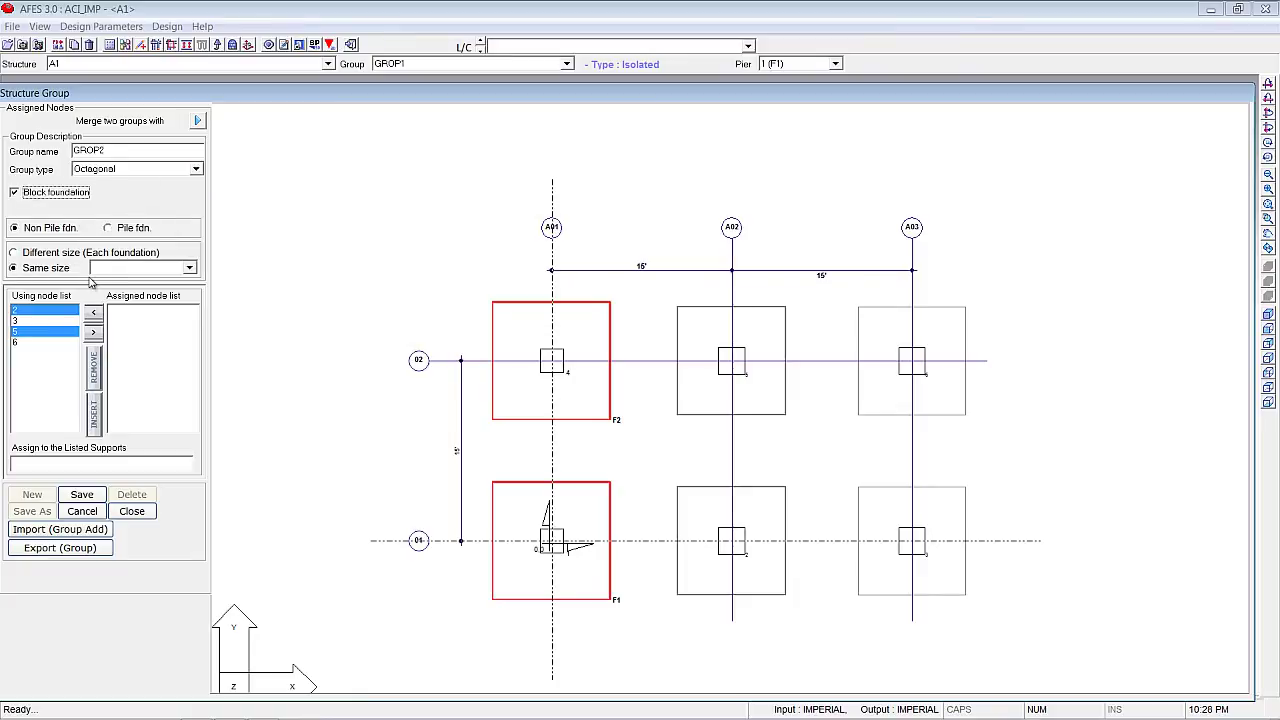
pyautogui.click(93, 332)
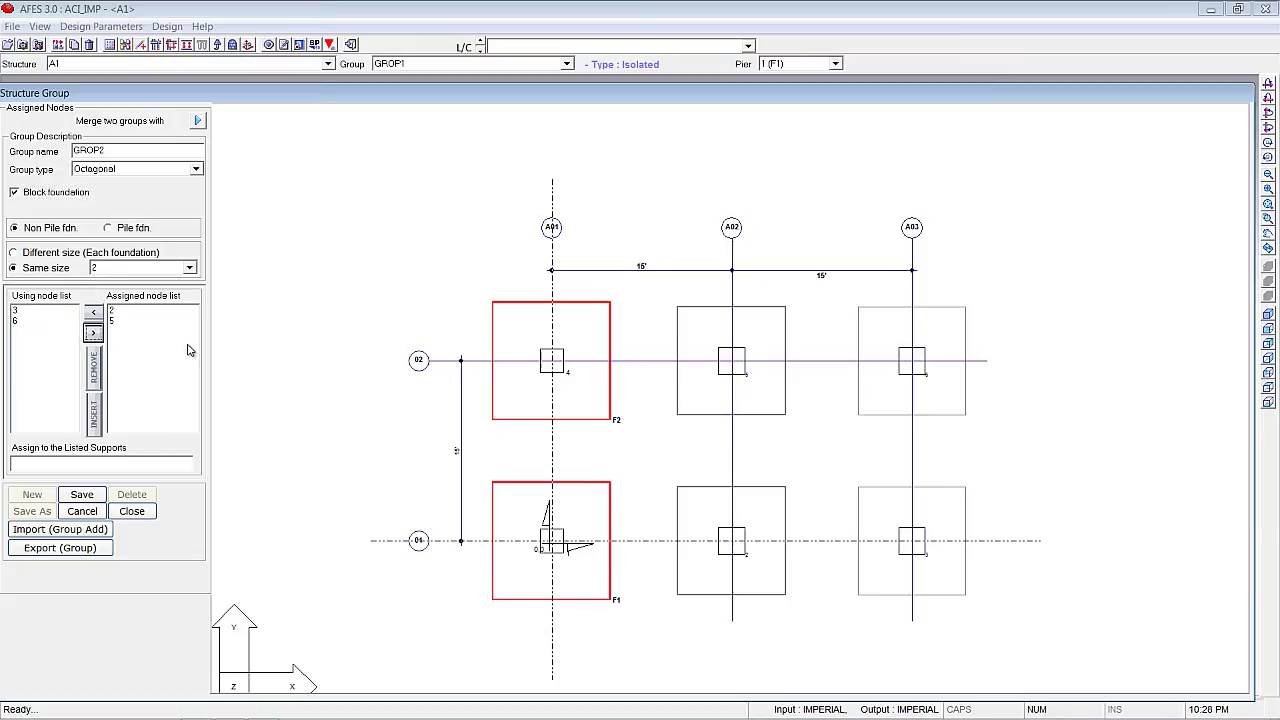
pyautogui.click(86, 494)
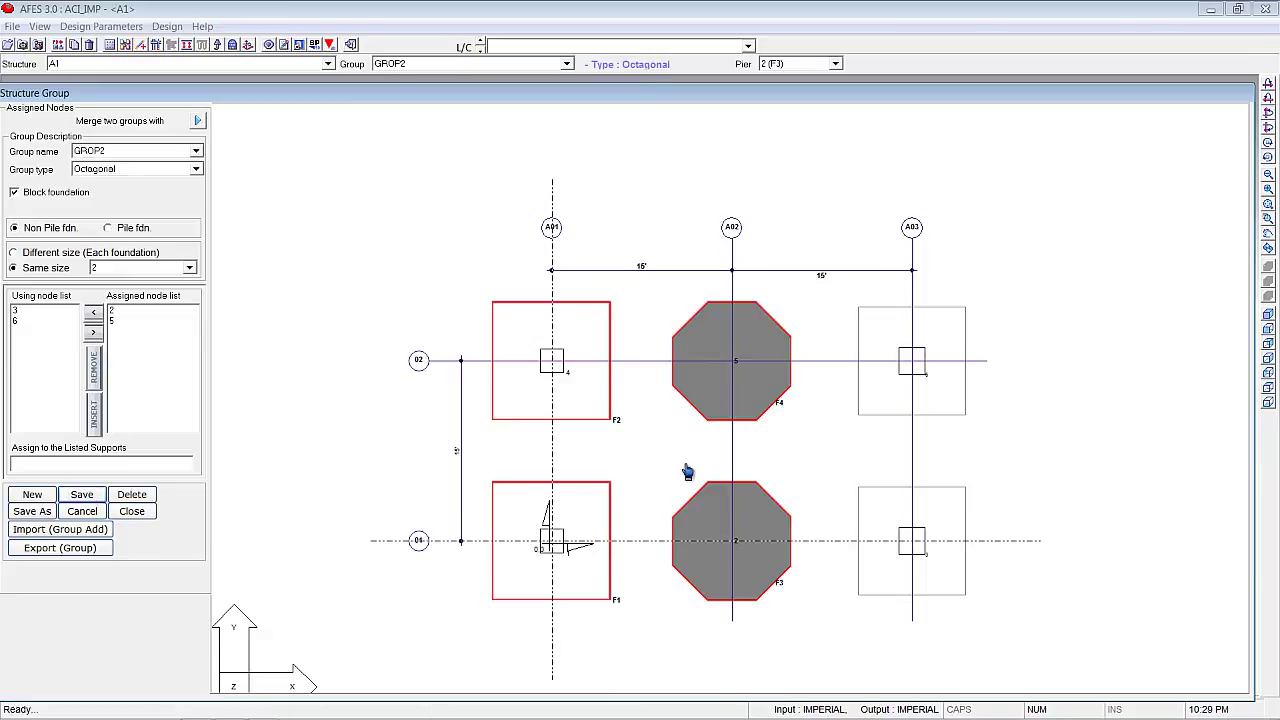
# Create group GROP3 as a Mat_Foundation from nodes 3 and 6, save it, and close the group editor.
pyautogui.click(32, 495)
pyautogui.moveTo(1020, 571); pyautogui.dragTo(1071, 651)
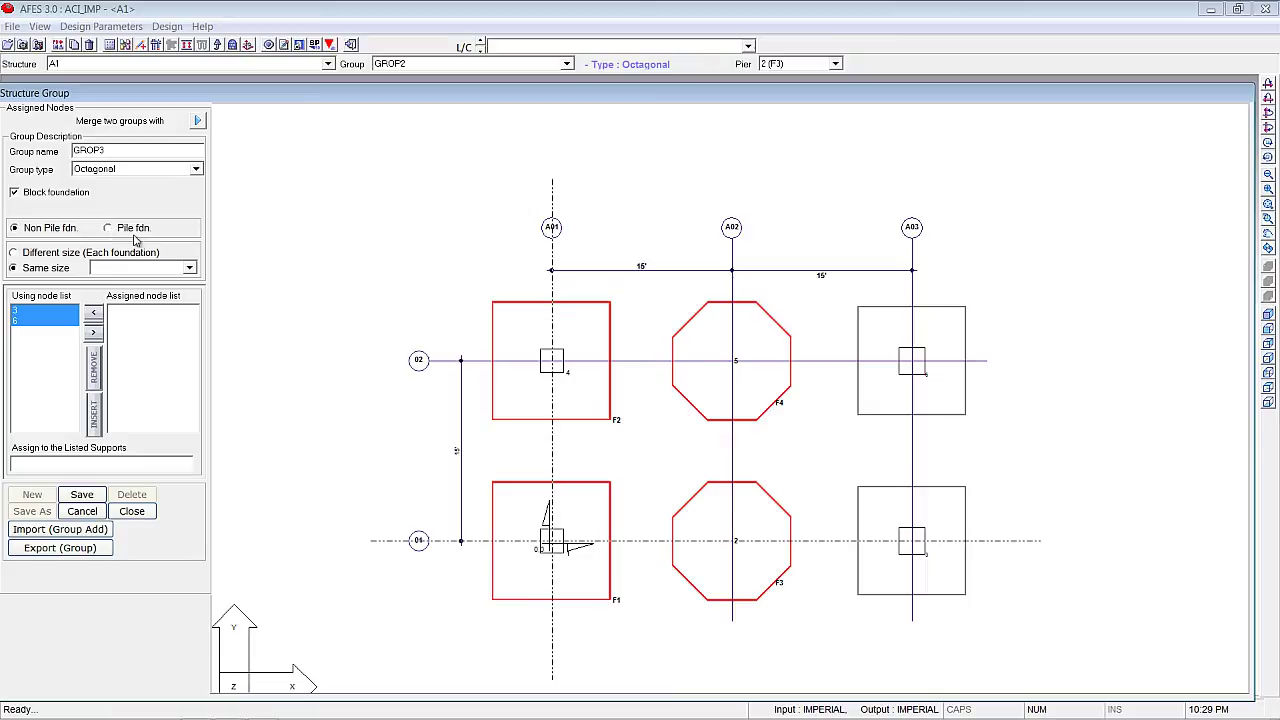
pyautogui.click(195, 169)
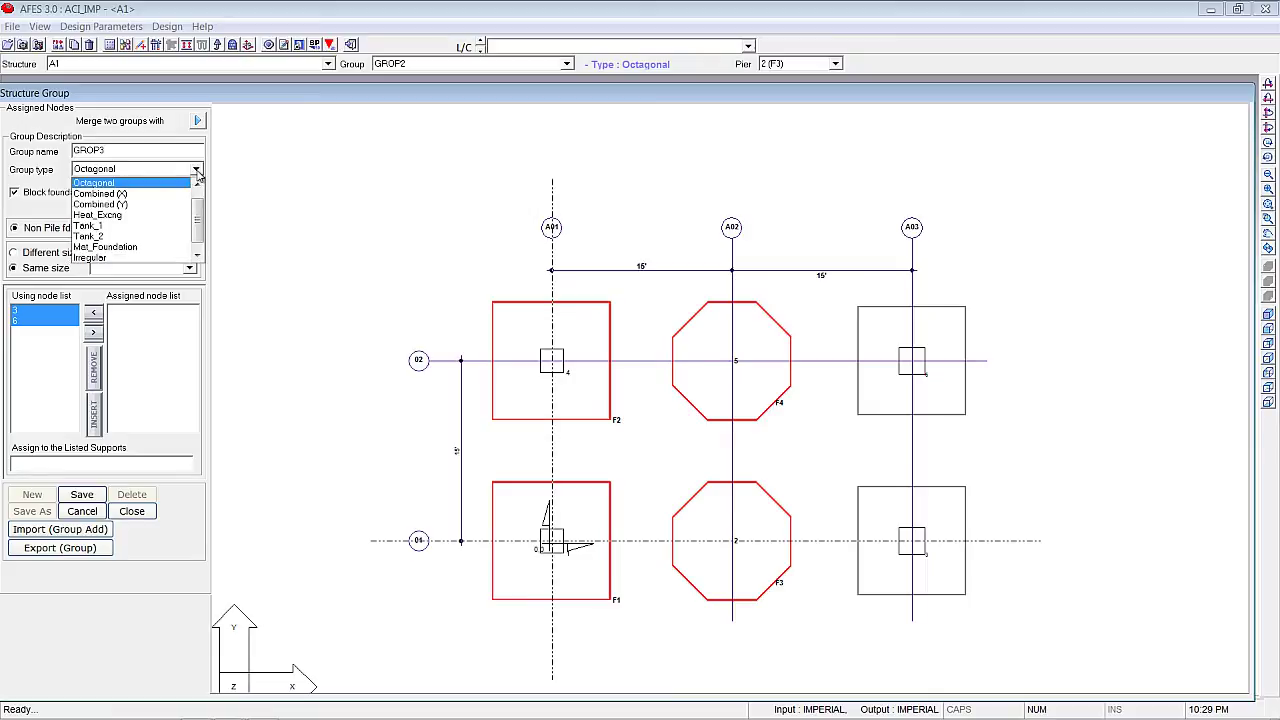
pyautogui.click(157, 250)
pyautogui.click(94, 334)
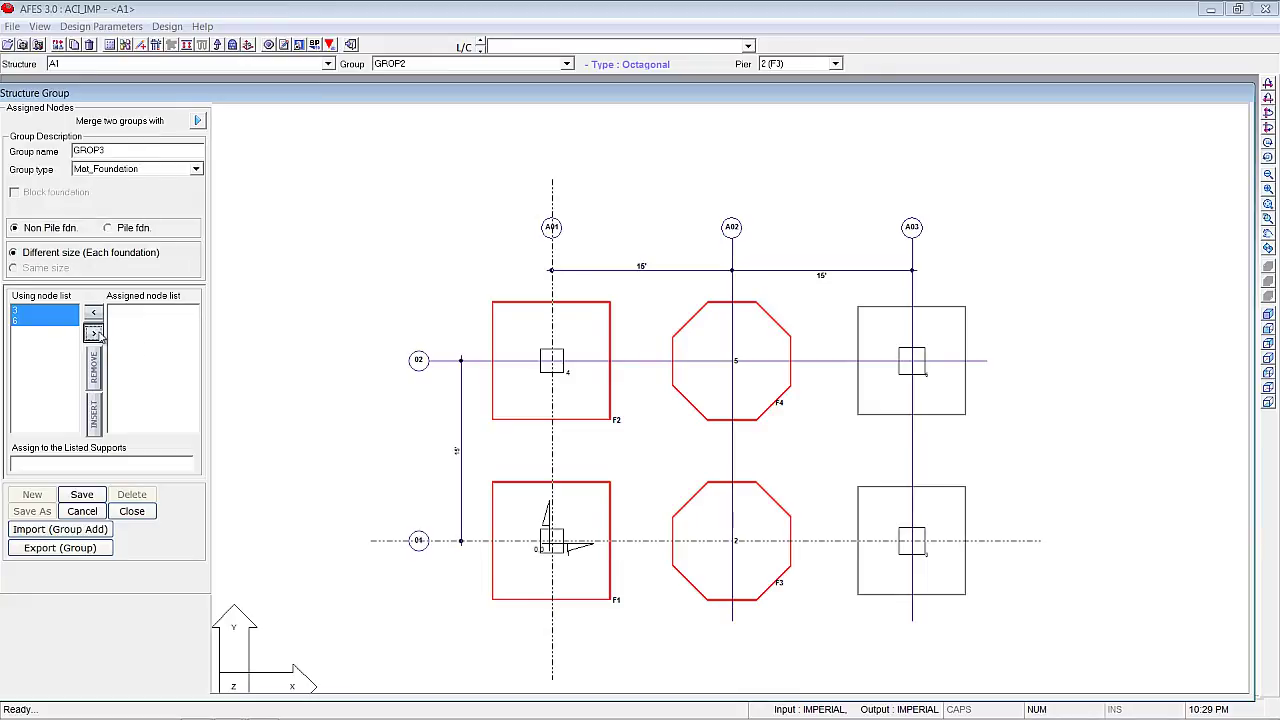
pyautogui.click(84, 496)
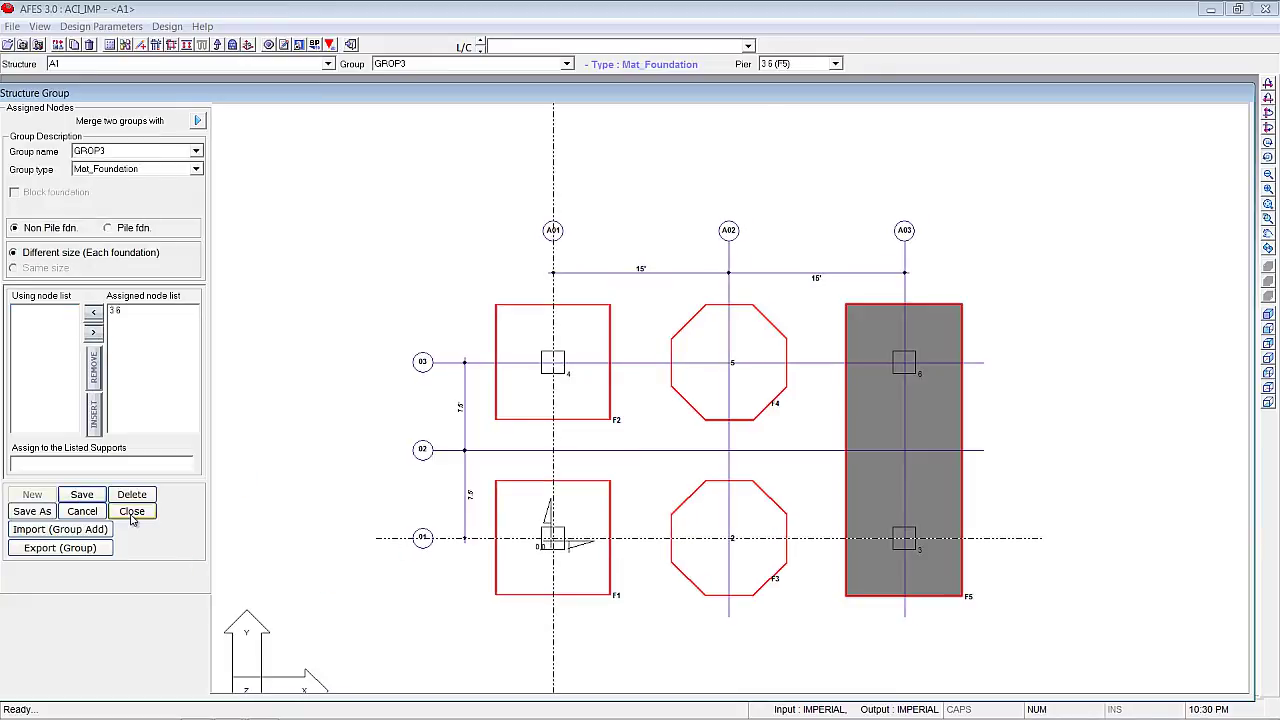
pyautogui.click(131, 512)
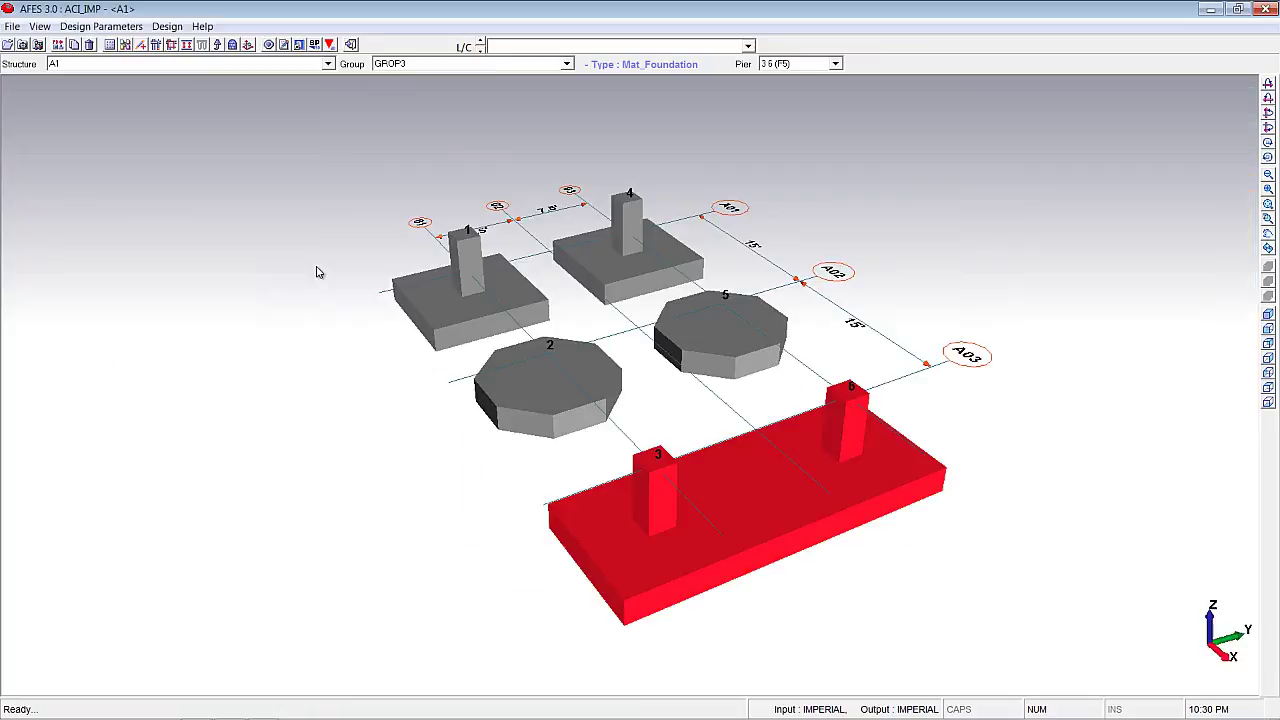
# Highlight the isolated group GROP1 in the 3D model and make its pier 4 (F2) current.
pyautogui.click(567, 64)
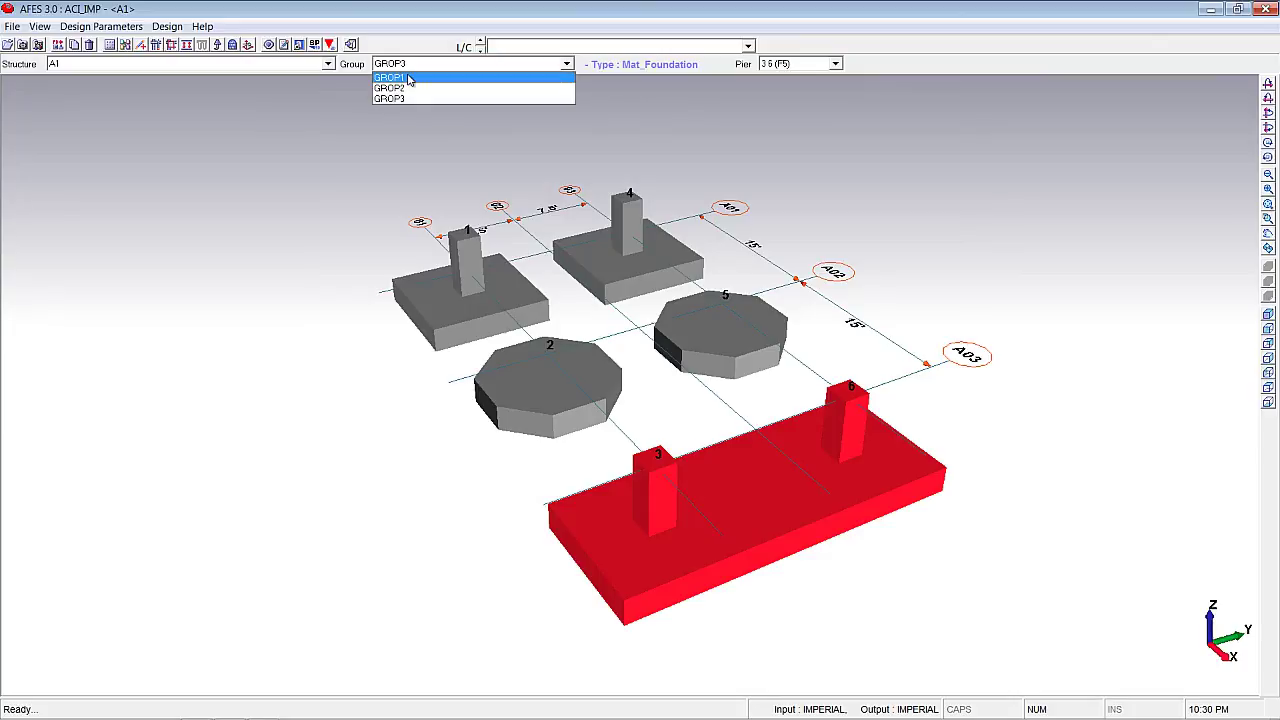
pyautogui.click(417, 81)
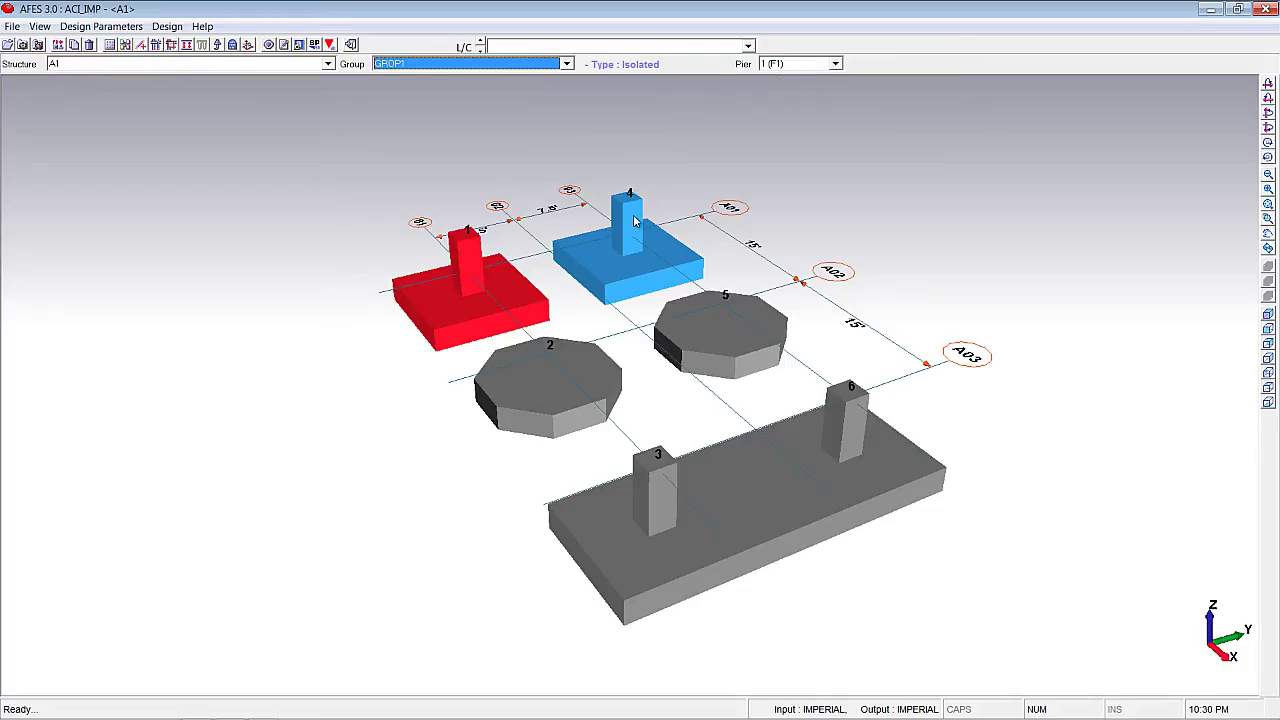
pyautogui.click(835, 63)
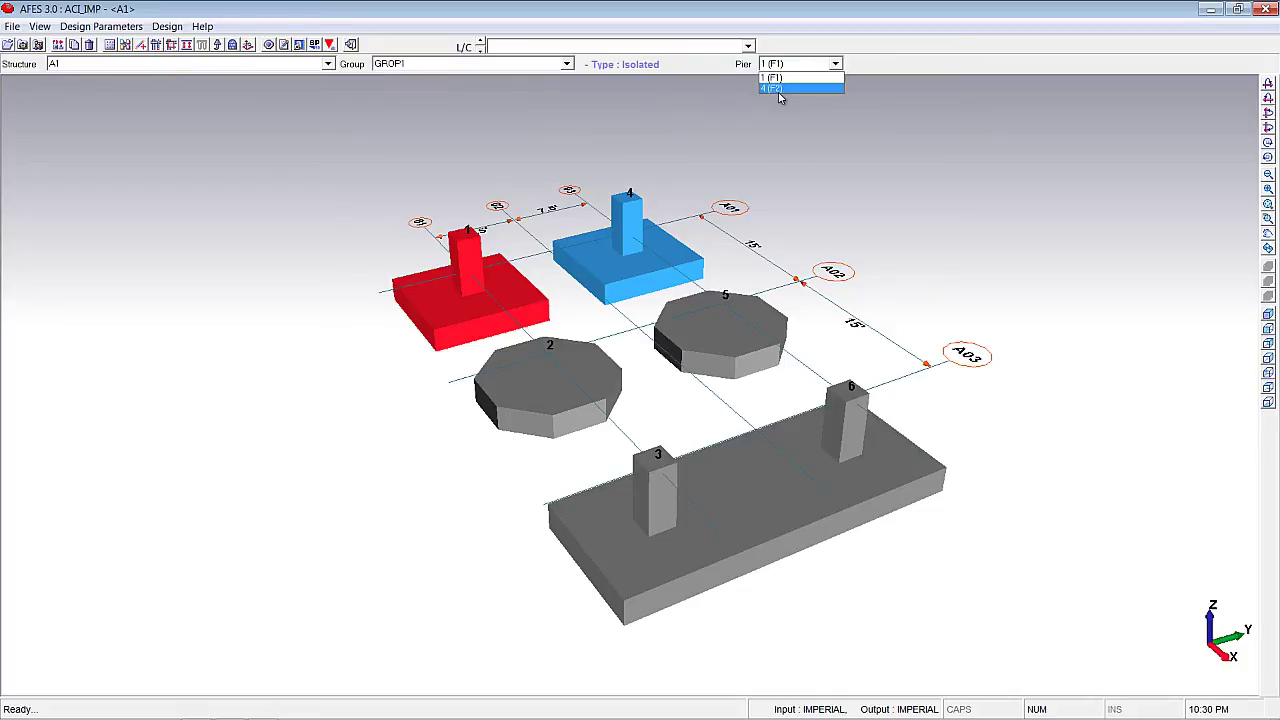
pyautogui.click(778, 89)
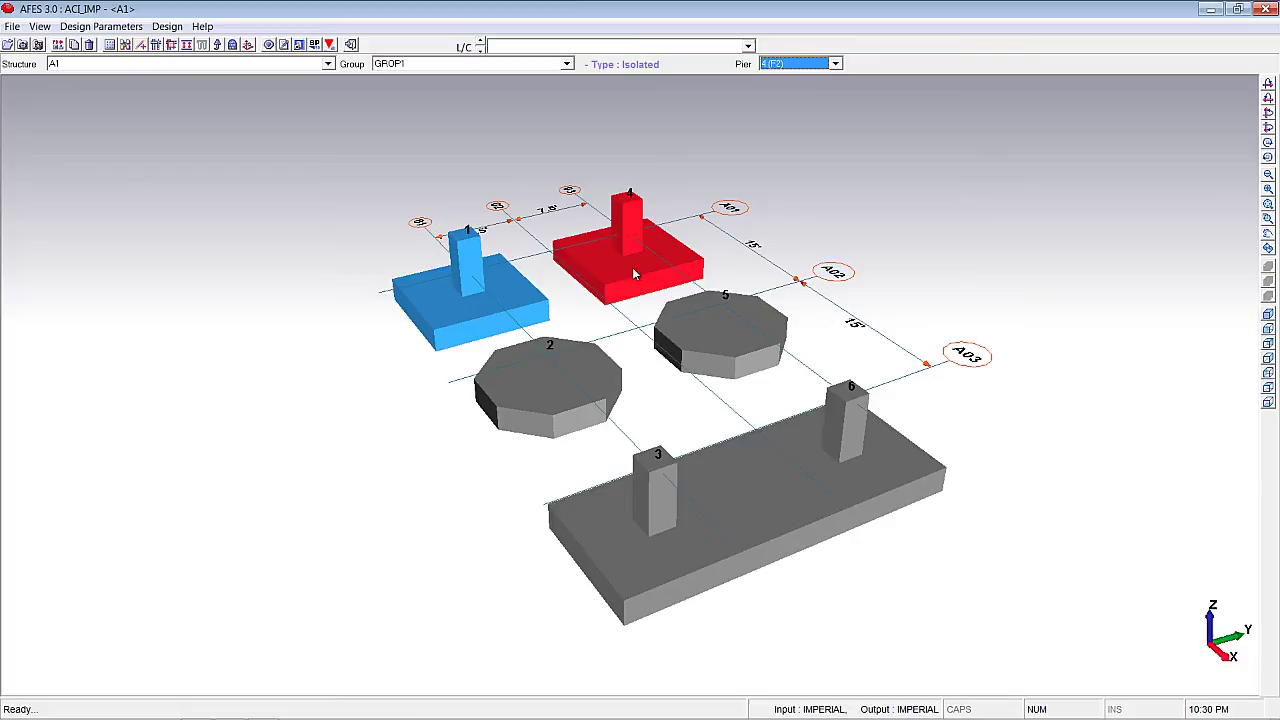
# Highlight the octagonal group GROP2 in the 3D model and check its piers, including 5 (F4).
pyautogui.click(566, 63)
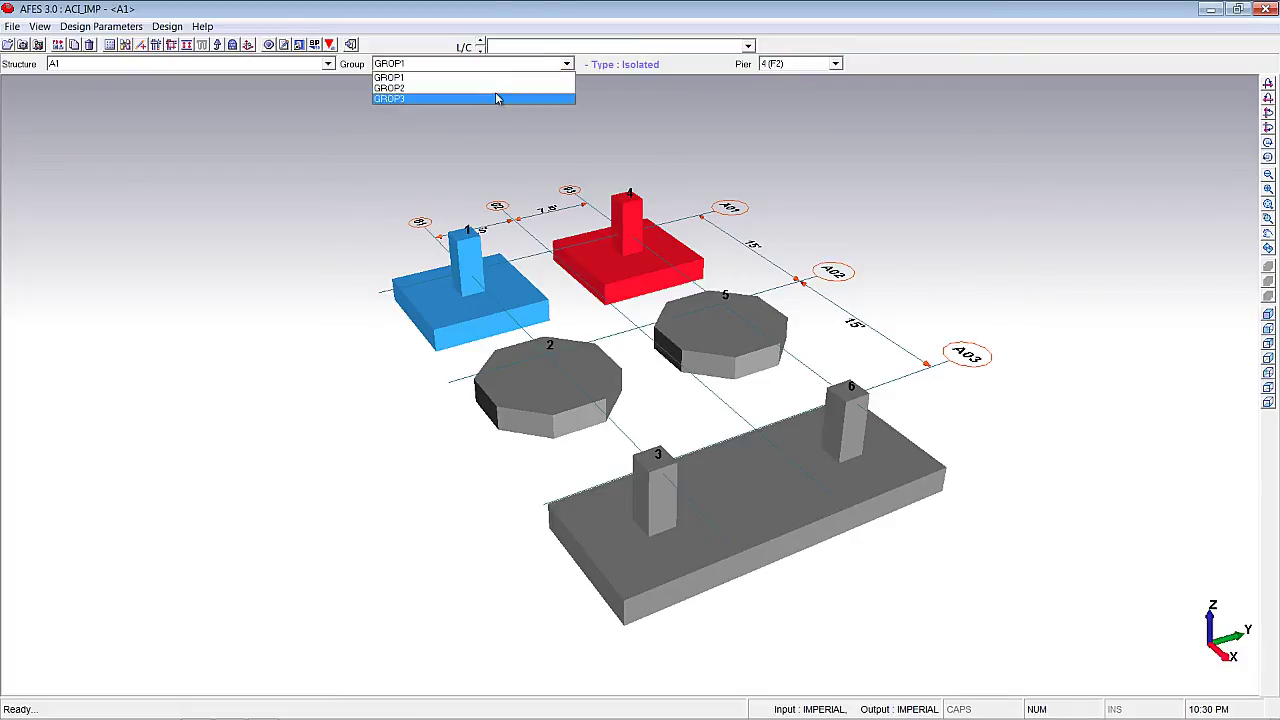
pyautogui.click(497, 89)
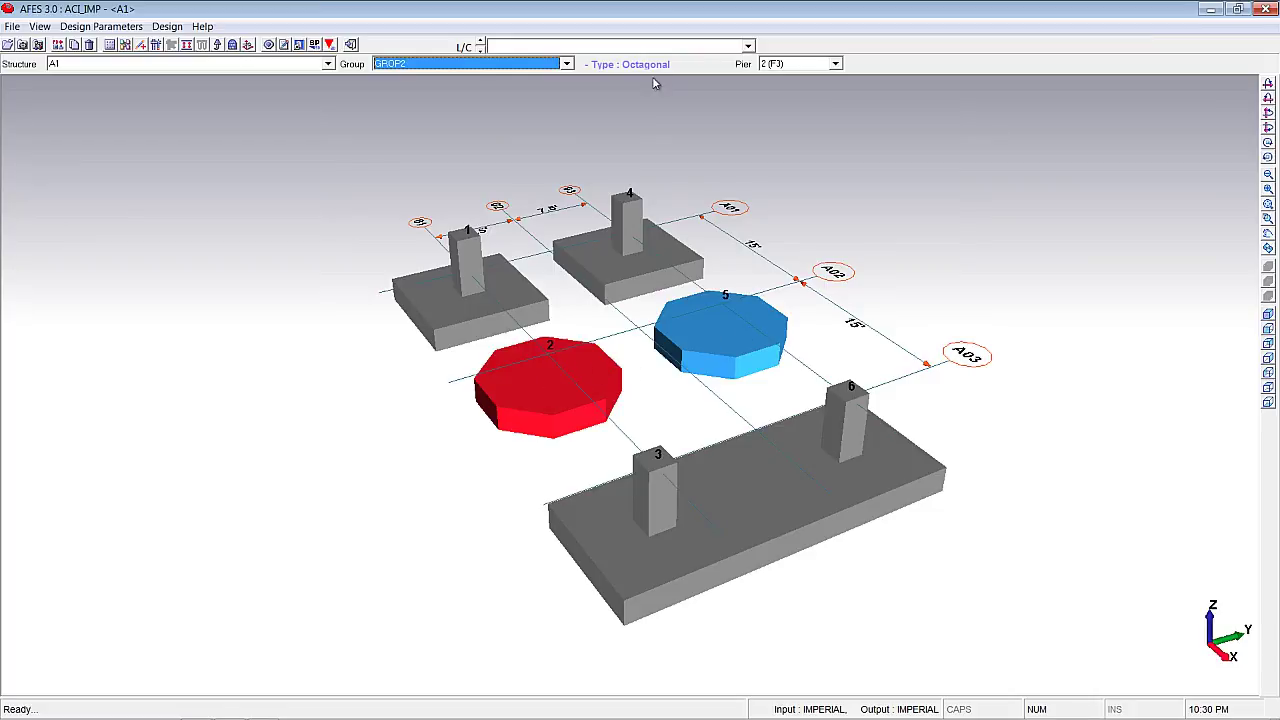
pyautogui.click(562, 64)
pyautogui.click(540, 88)
pyautogui.click(836, 64)
pyautogui.click(793, 89)
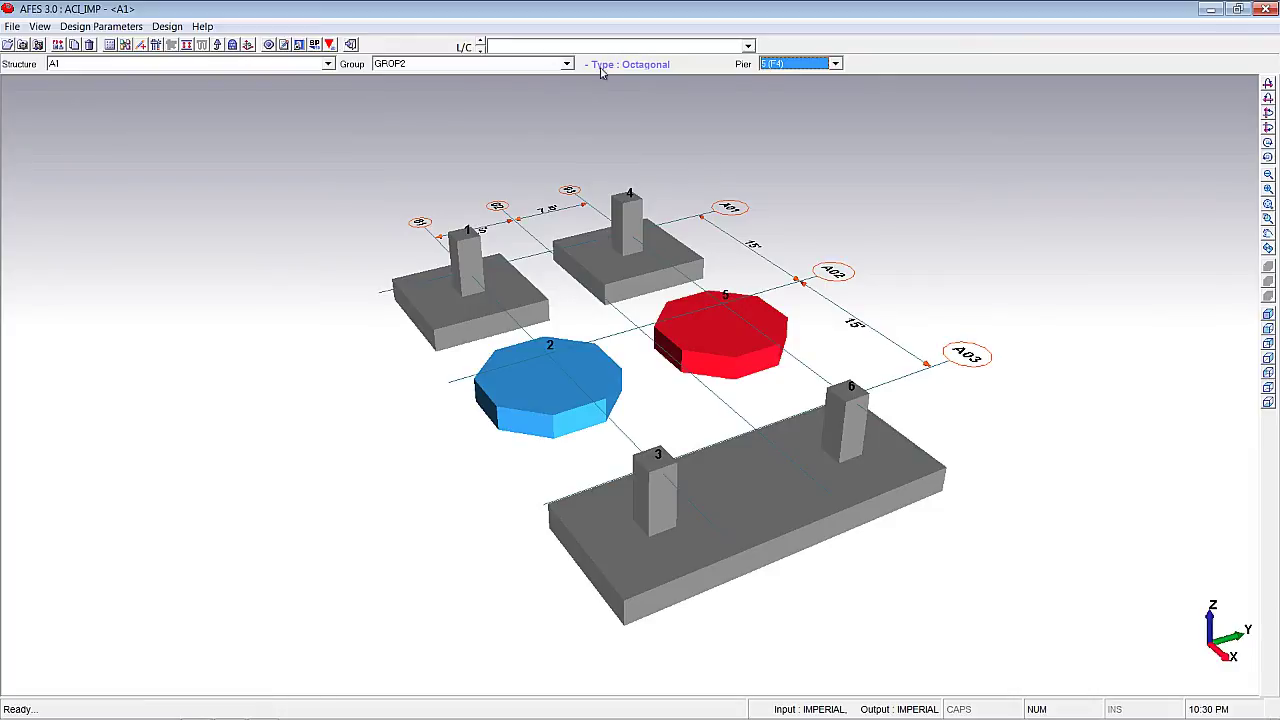
pyautogui.click(566, 64)
pyautogui.click(491, 90)
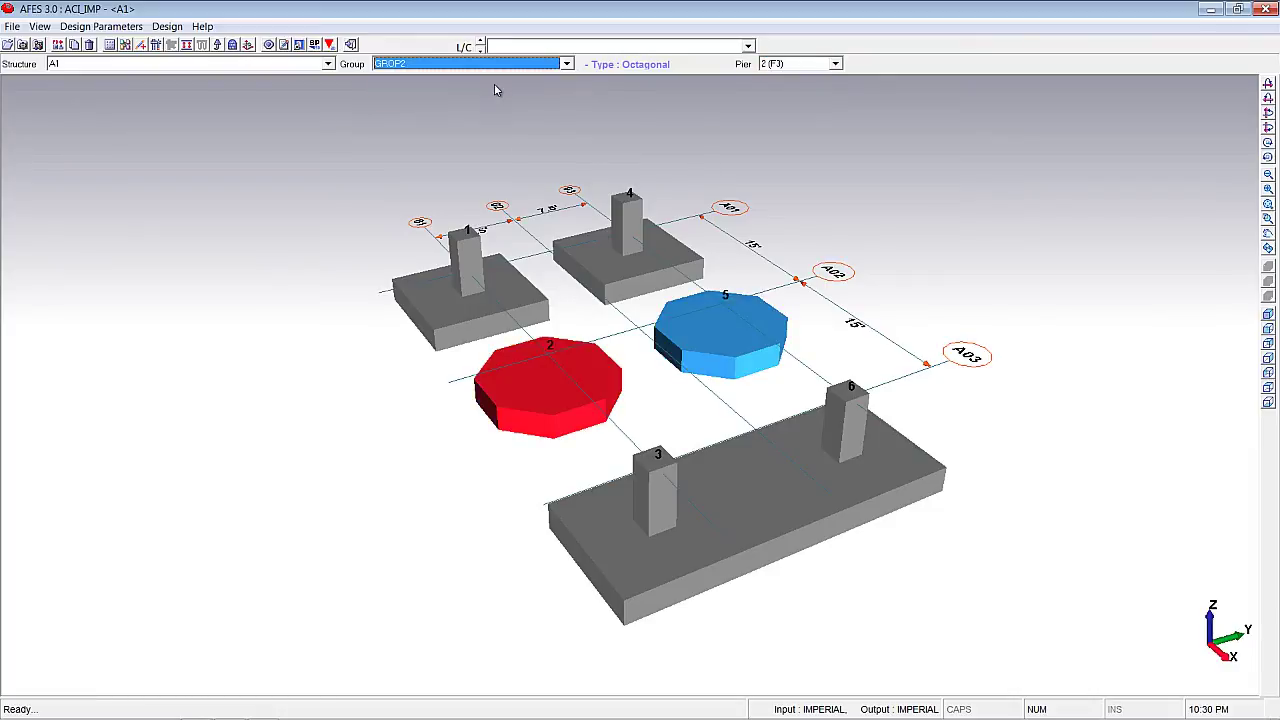
# Make GROP3 the current group and inspect its mat foundation in the 3D model.
pyautogui.click(566, 64)
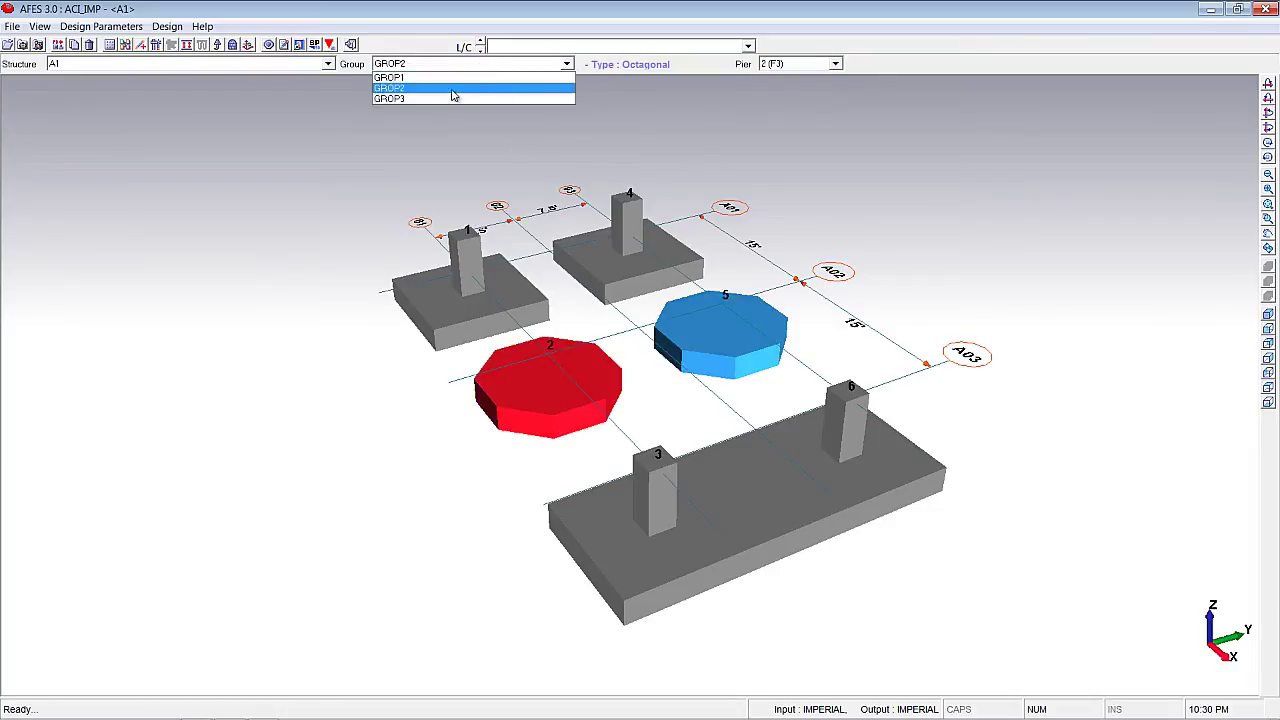
pyautogui.click(424, 100)
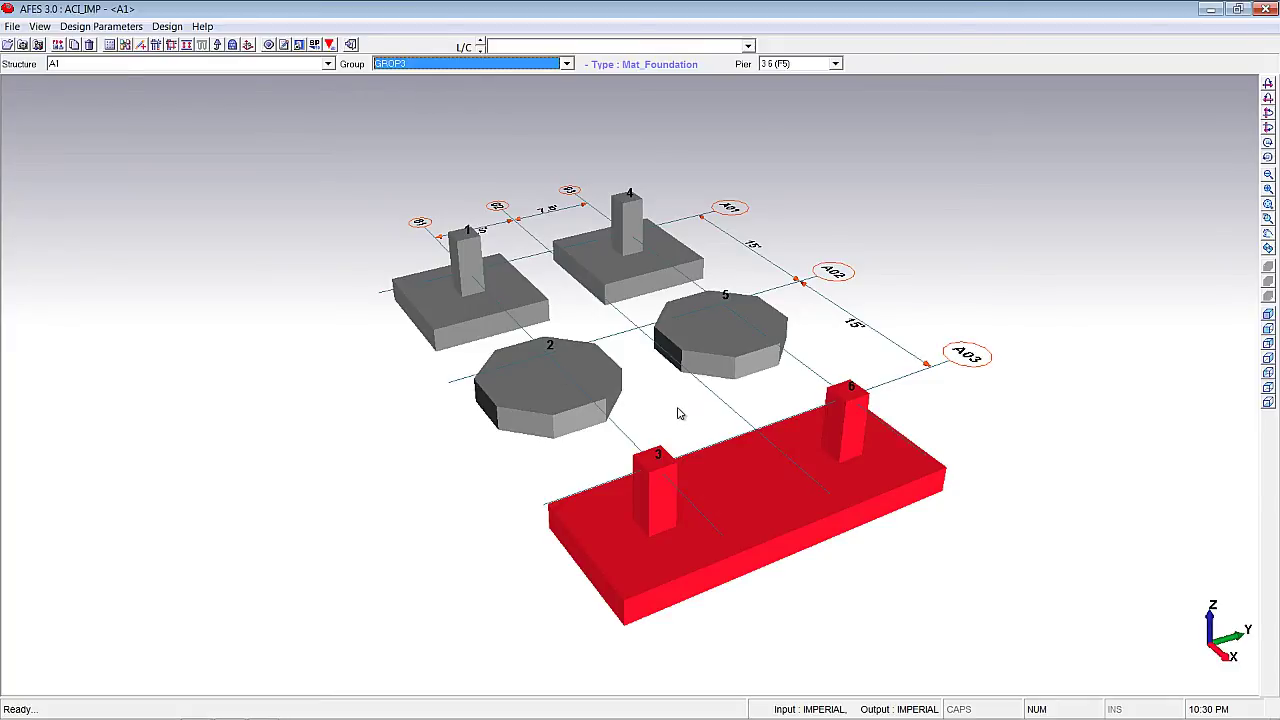
pyautogui.moveTo(961, 457); pyautogui.dragTo(931, 454, button='middle')
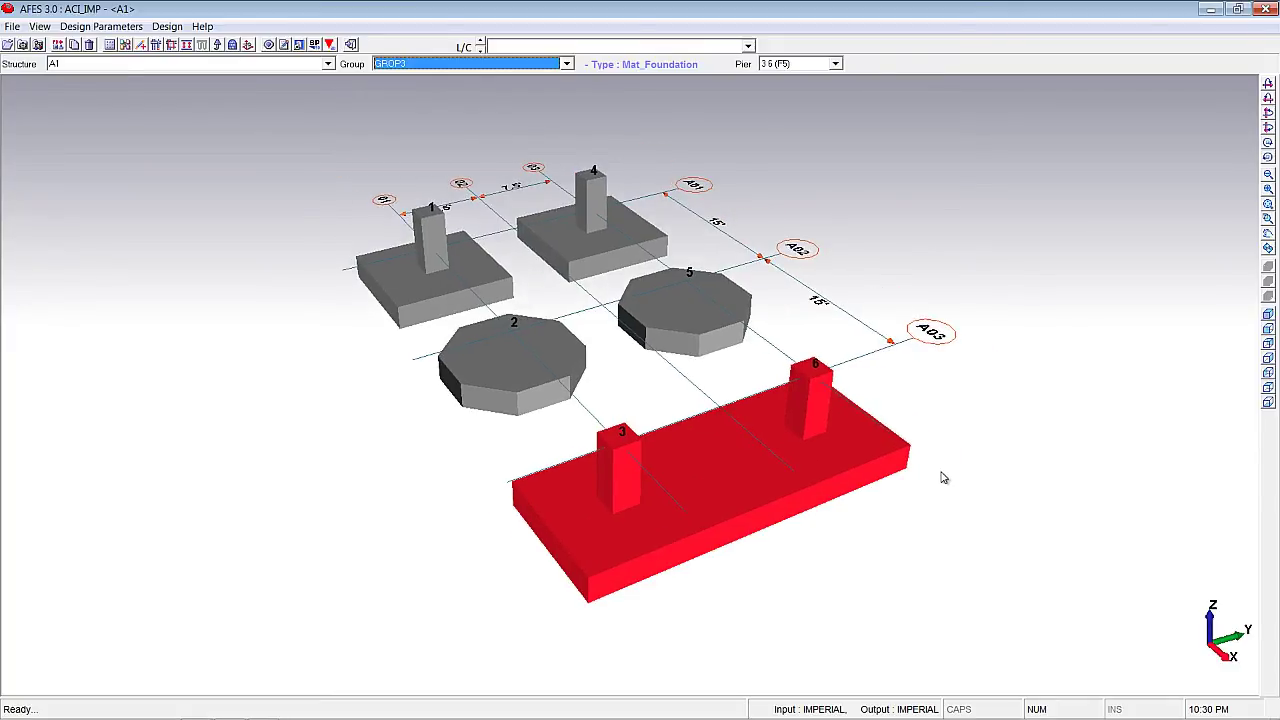
pyautogui.moveTo(932, 517); pyautogui.dragTo(962, 538, button='middle')
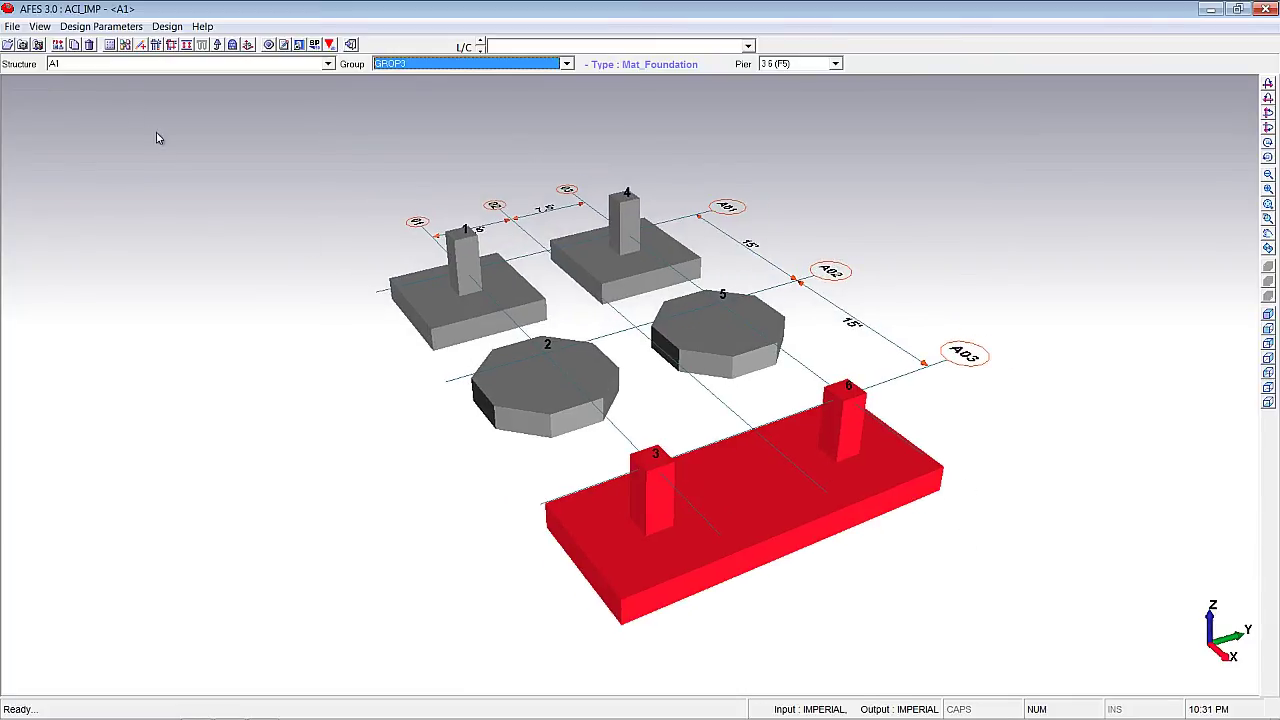
# Add a new structure named A2 and open the node arrangement wizard for its foundation location plan.
pyautogui.click(73, 45)
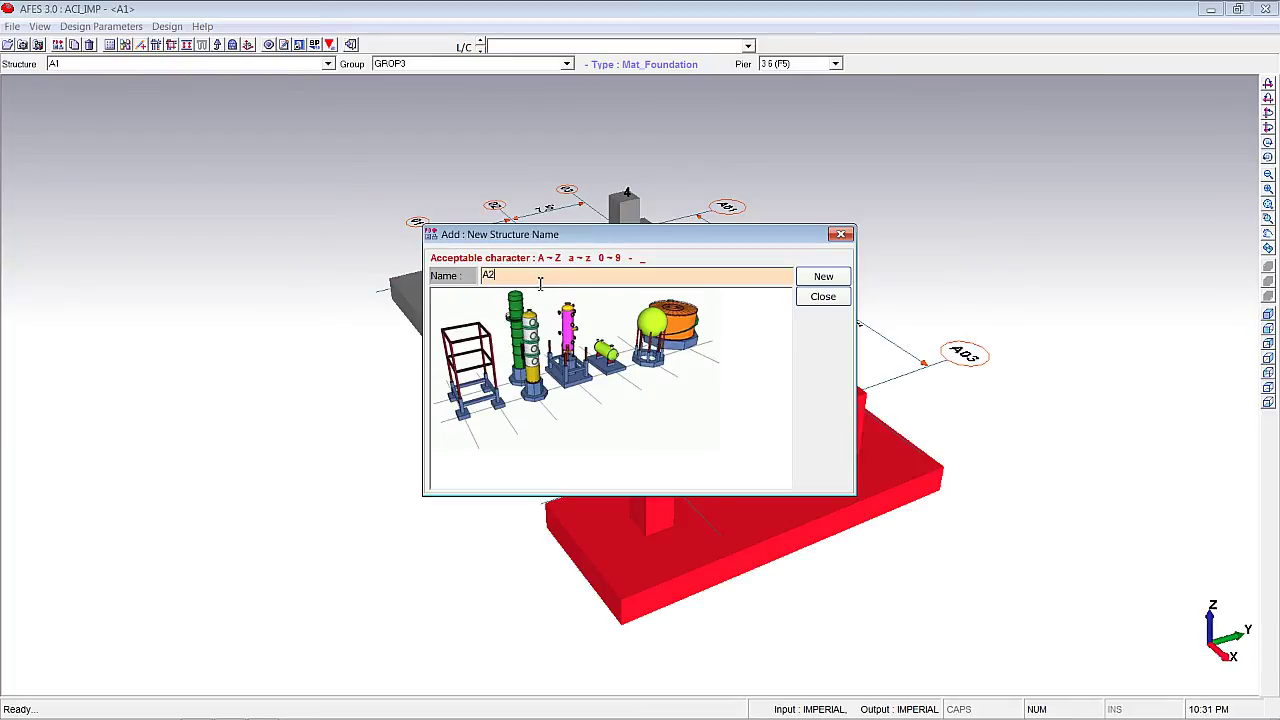
pyautogui.click(830, 279)
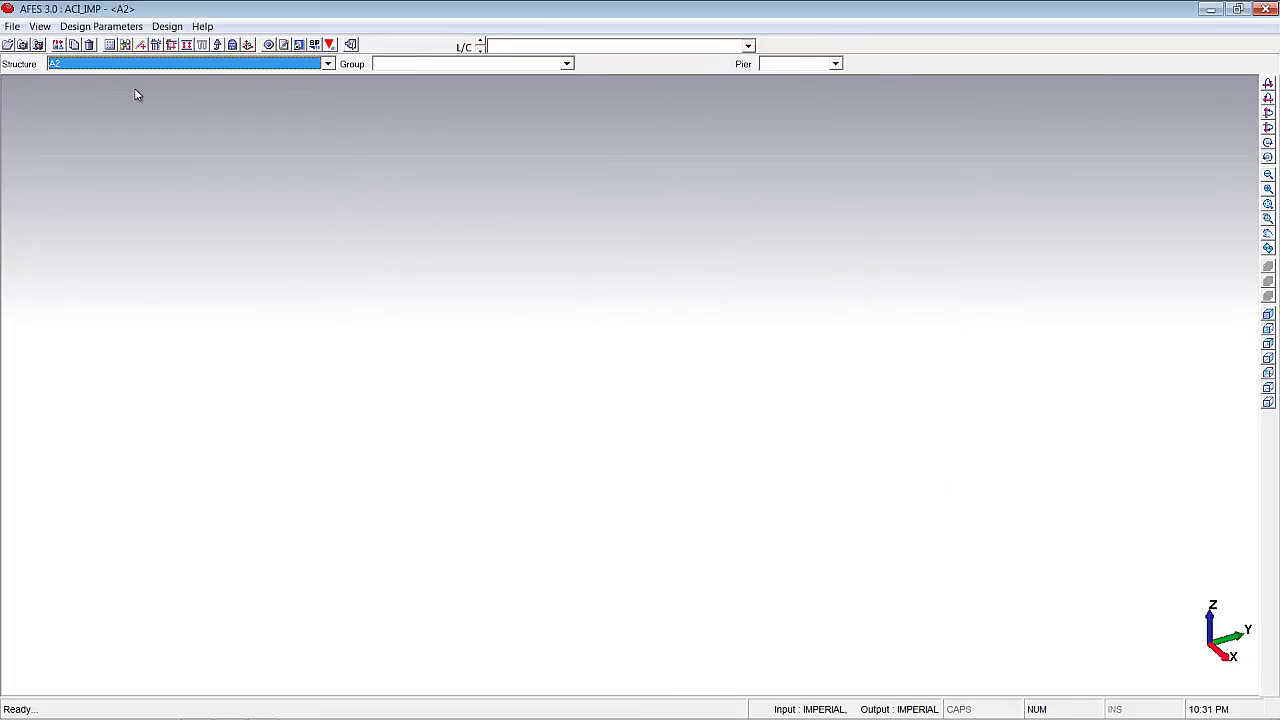
pyautogui.click(110, 44)
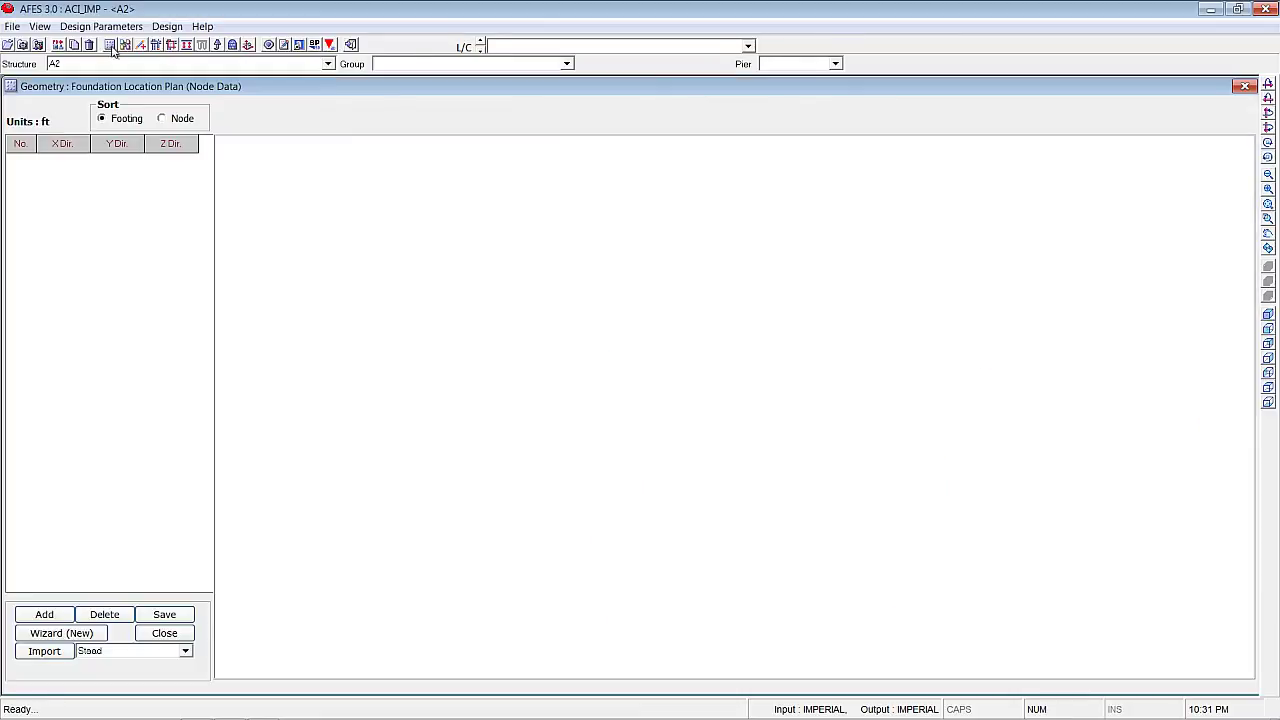
pyautogui.click(61, 637)
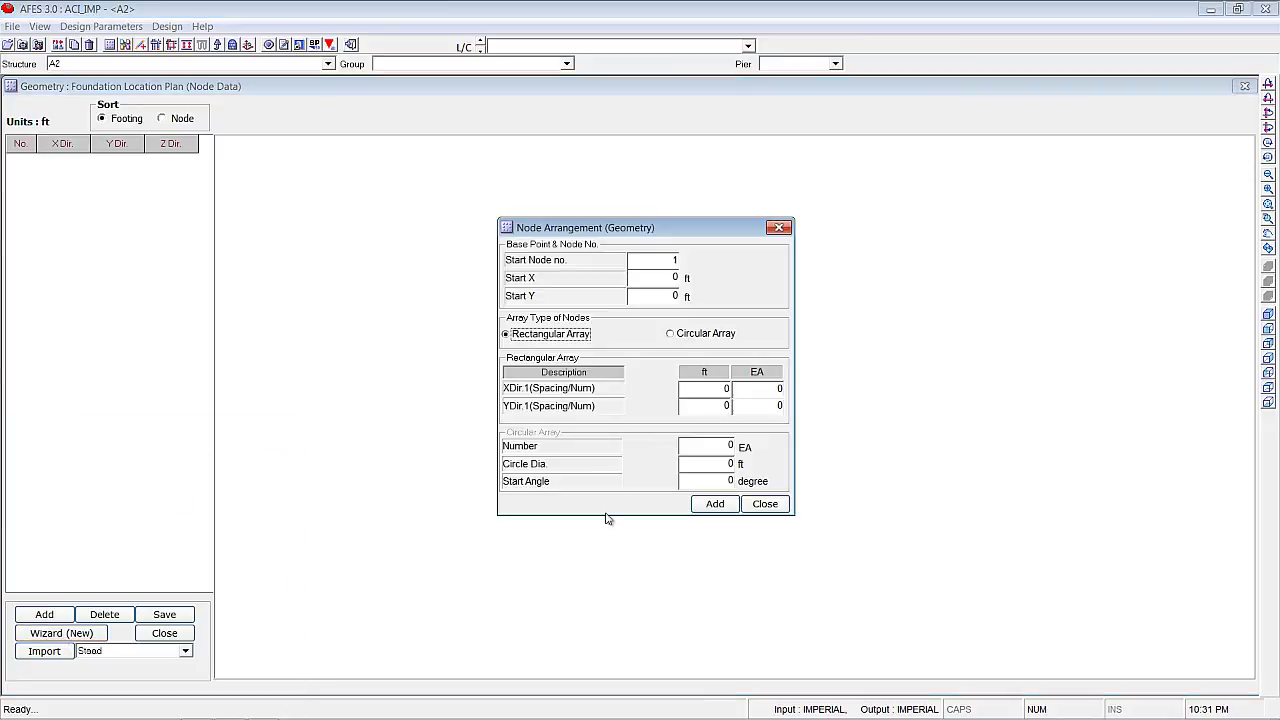
# Generate a circular array of 8 nodes on a 75 ft diameter circle, then save and close the location plan.
pyautogui.click(701, 336)
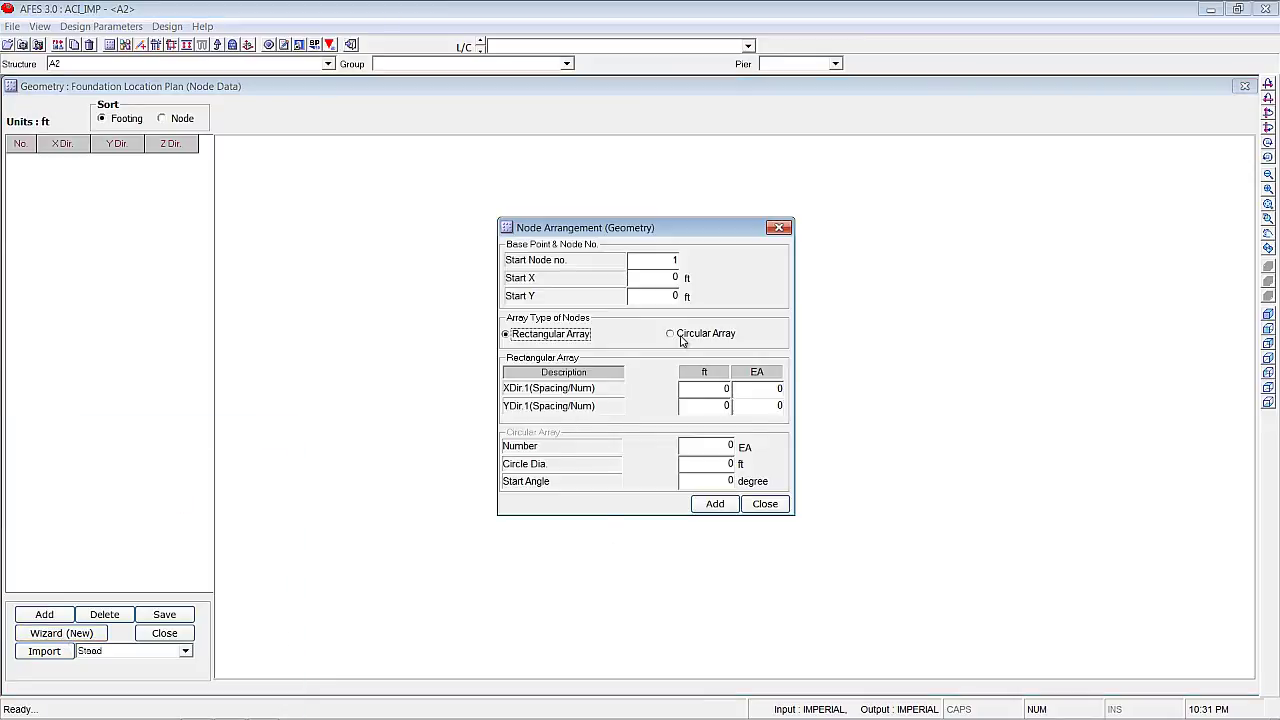
pyautogui.click(727, 445)
pyautogui.write('8')
pyautogui.press('Tab')
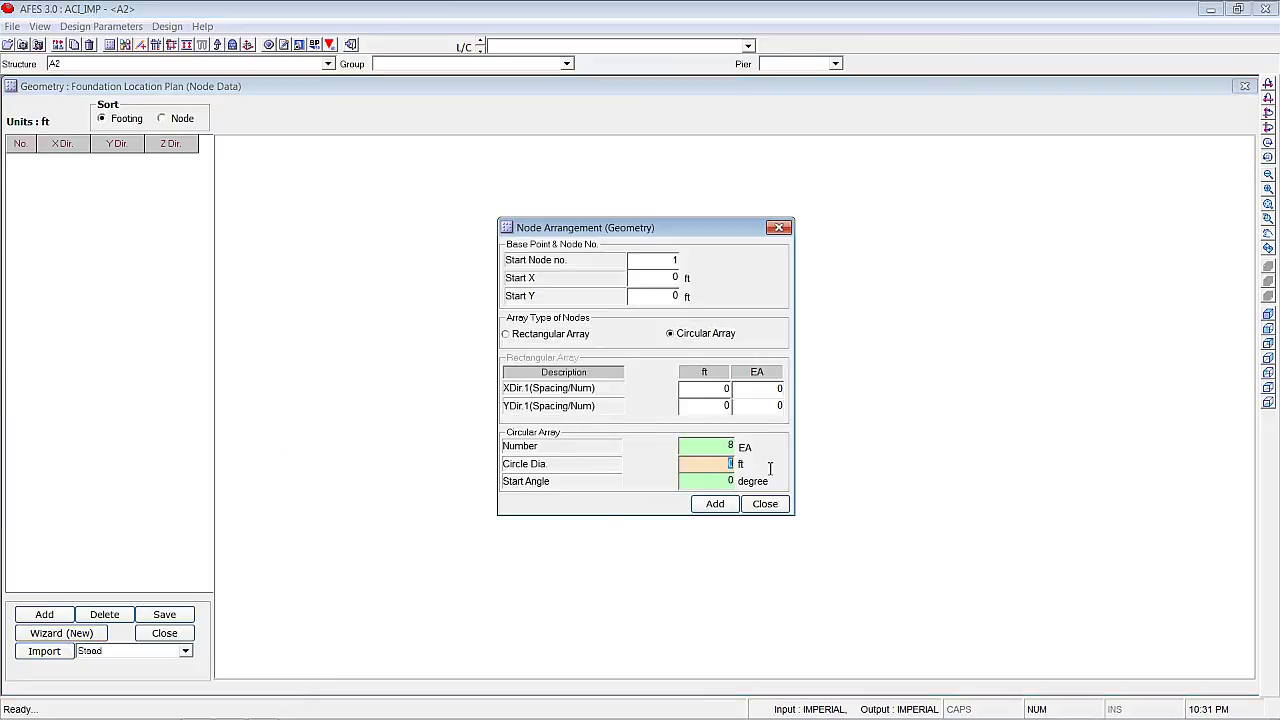
pyautogui.click(729, 506)
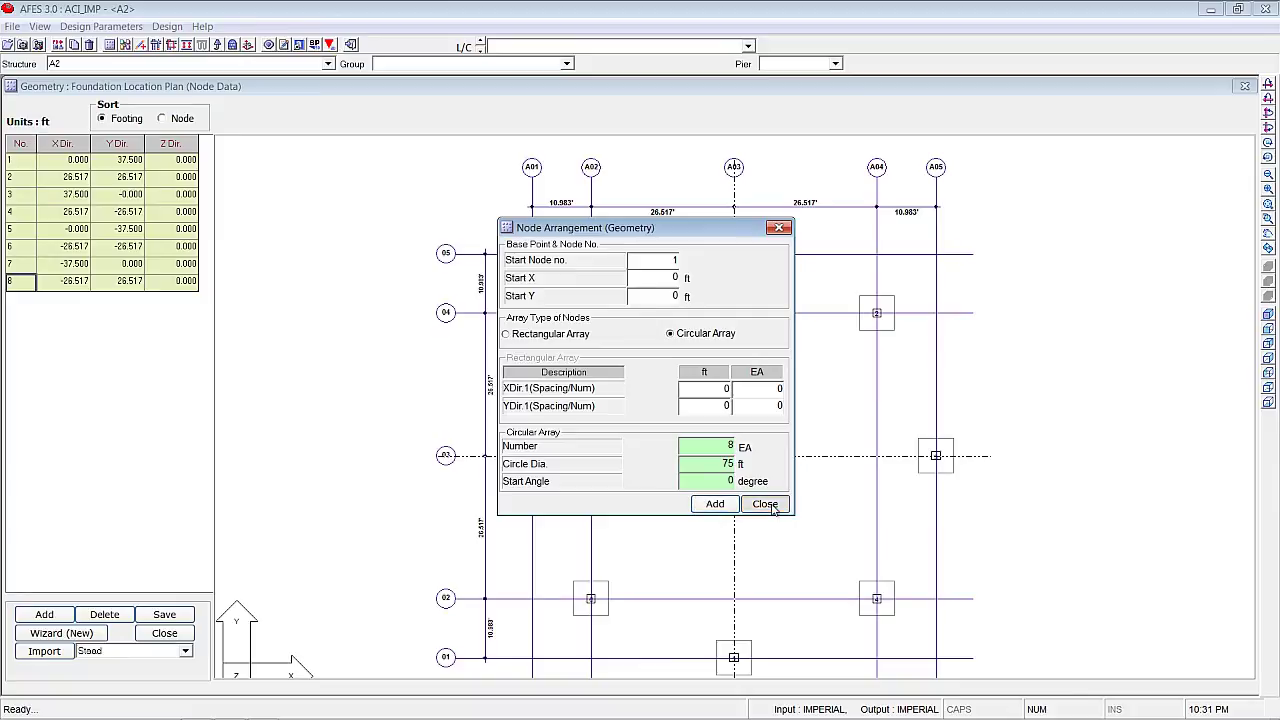
pyautogui.click(766, 504)
pyautogui.click(164, 615)
pyautogui.click(164, 633)
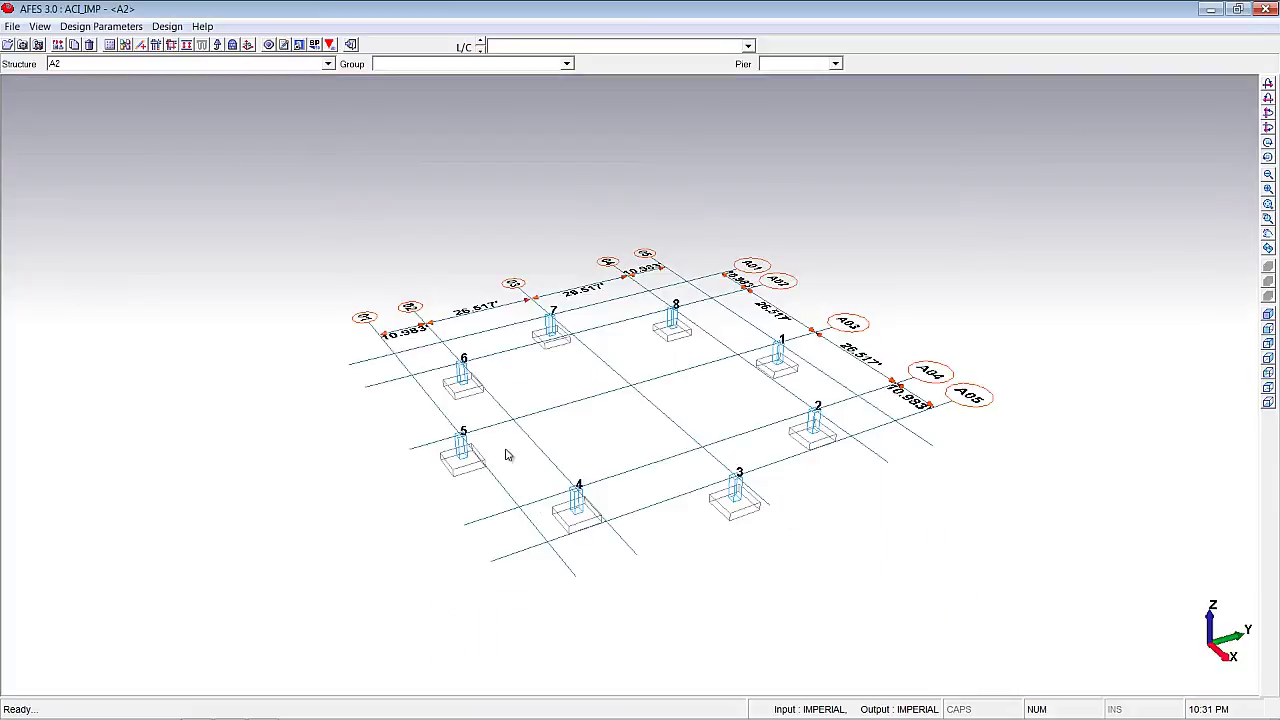
# Create and save a Tank_2 foundation group named BALLTANK from nodes 1 to 8 of structure A2, and view its ring in 3D.
pyautogui.click(125, 46)
pyautogui.click(32, 495)
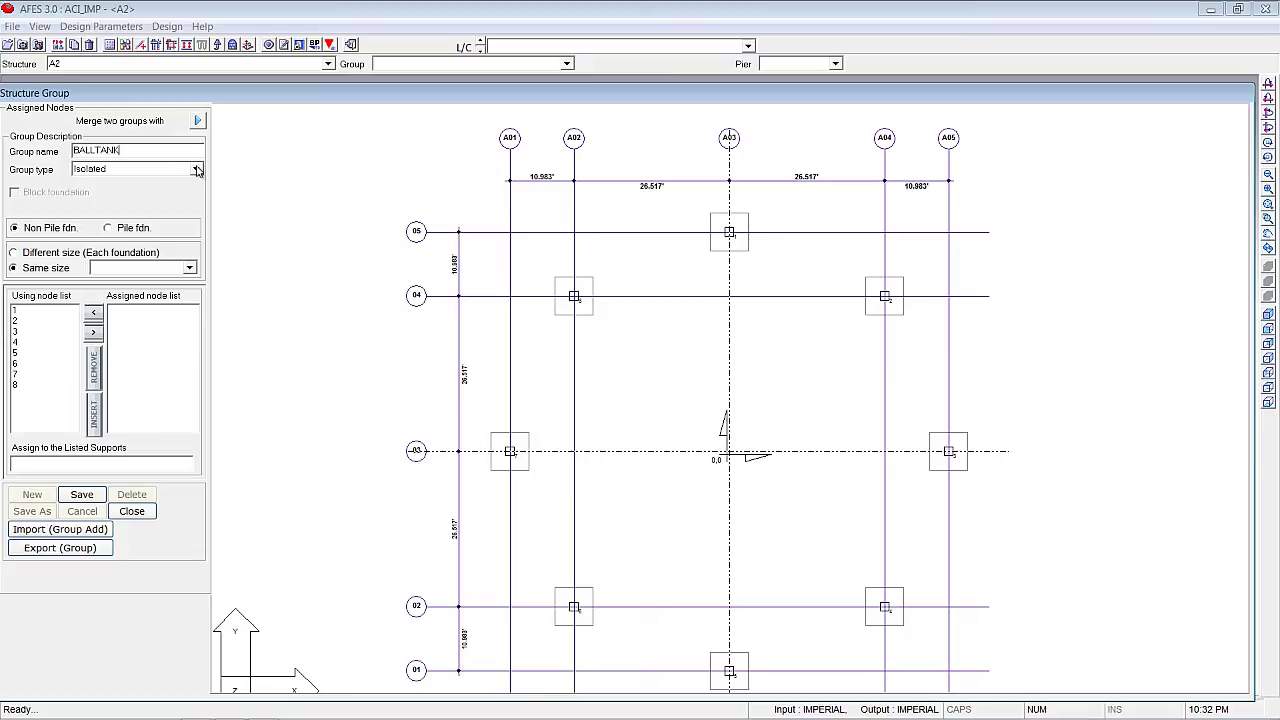
pyautogui.click(196, 168)
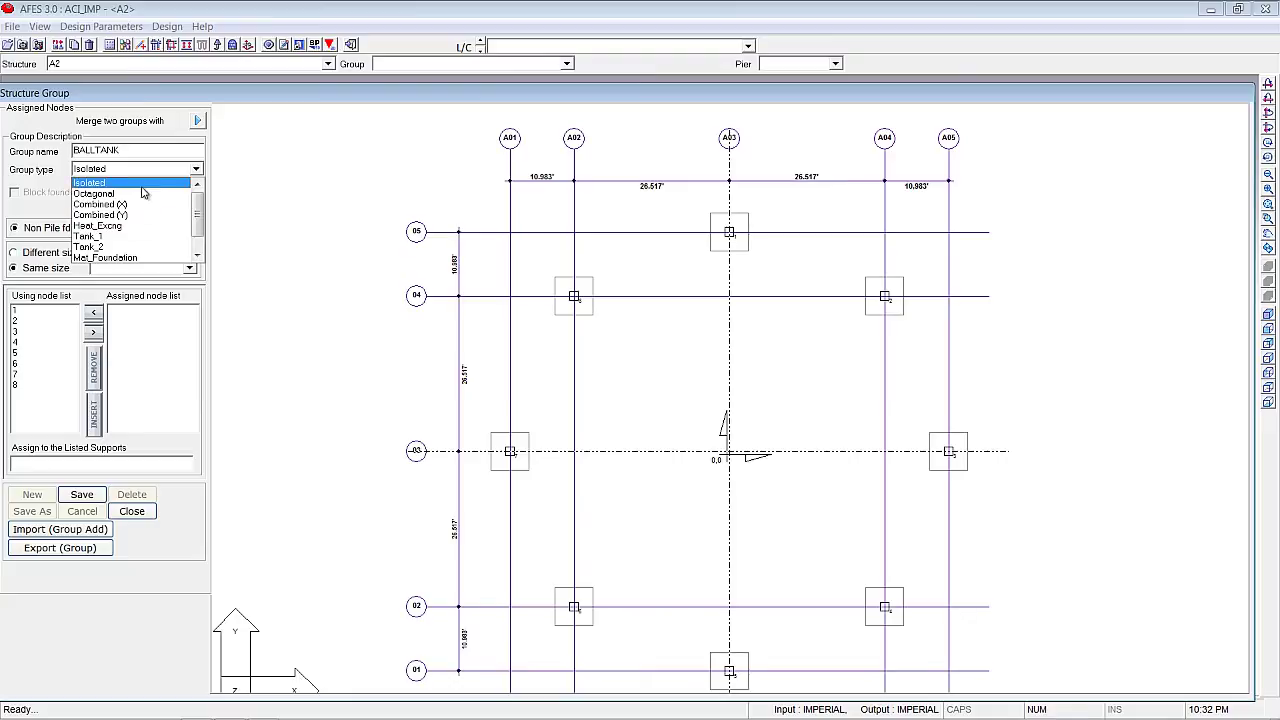
pyautogui.click(178, 247)
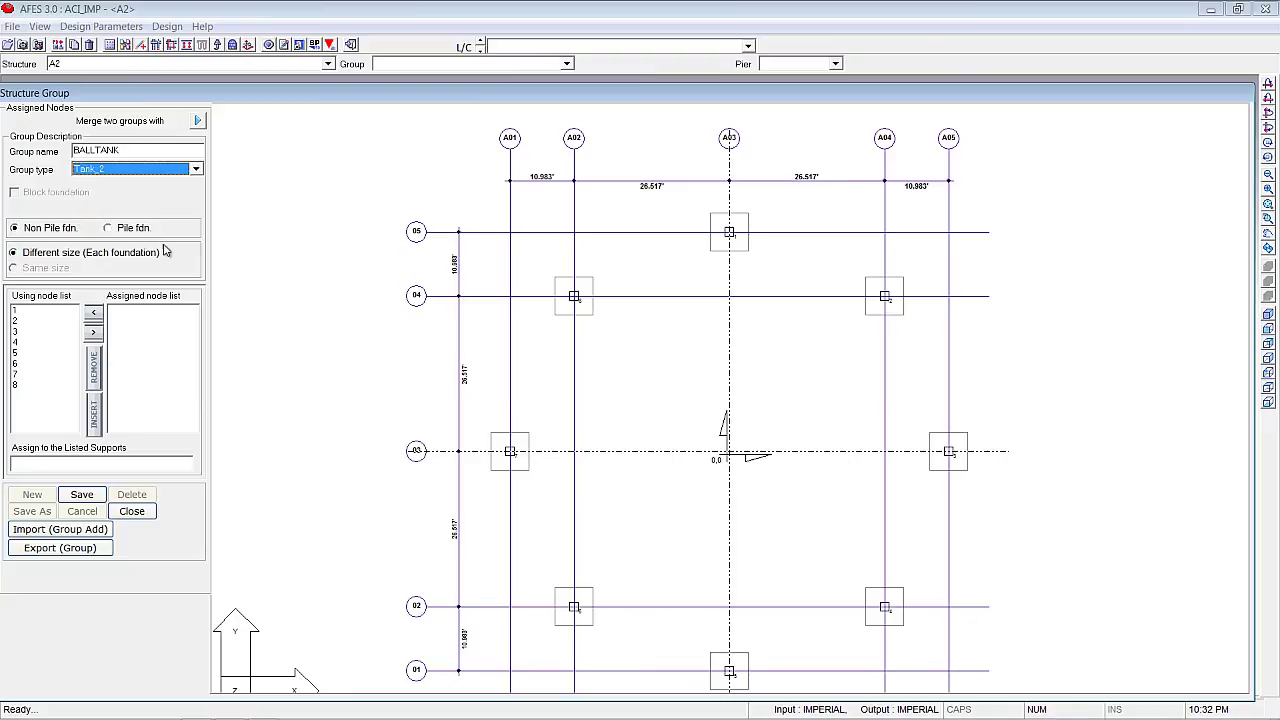
pyautogui.moveTo(55, 311); pyautogui.dragTo(55, 388)
pyautogui.click(94, 334)
pyautogui.click(90, 494)
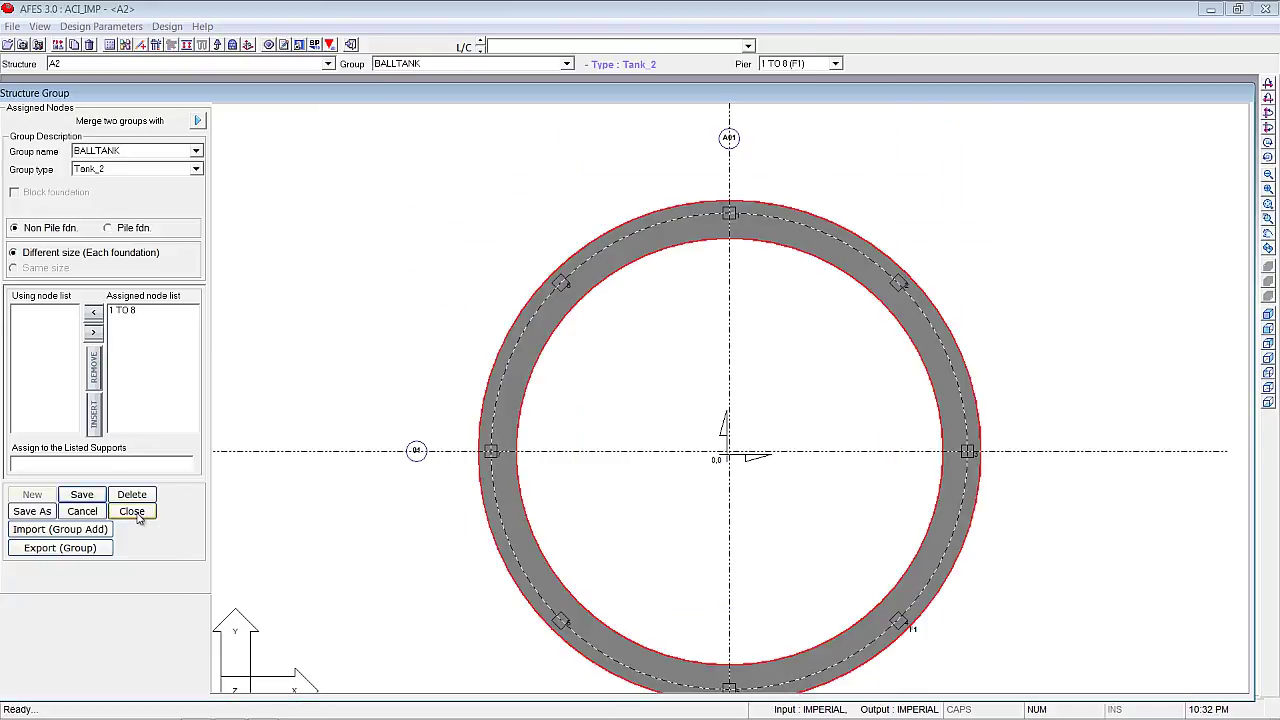
pyautogui.click(131, 511)
pyautogui.moveTo(660, 451); pyautogui.dragTo(678, 400, button='middle')
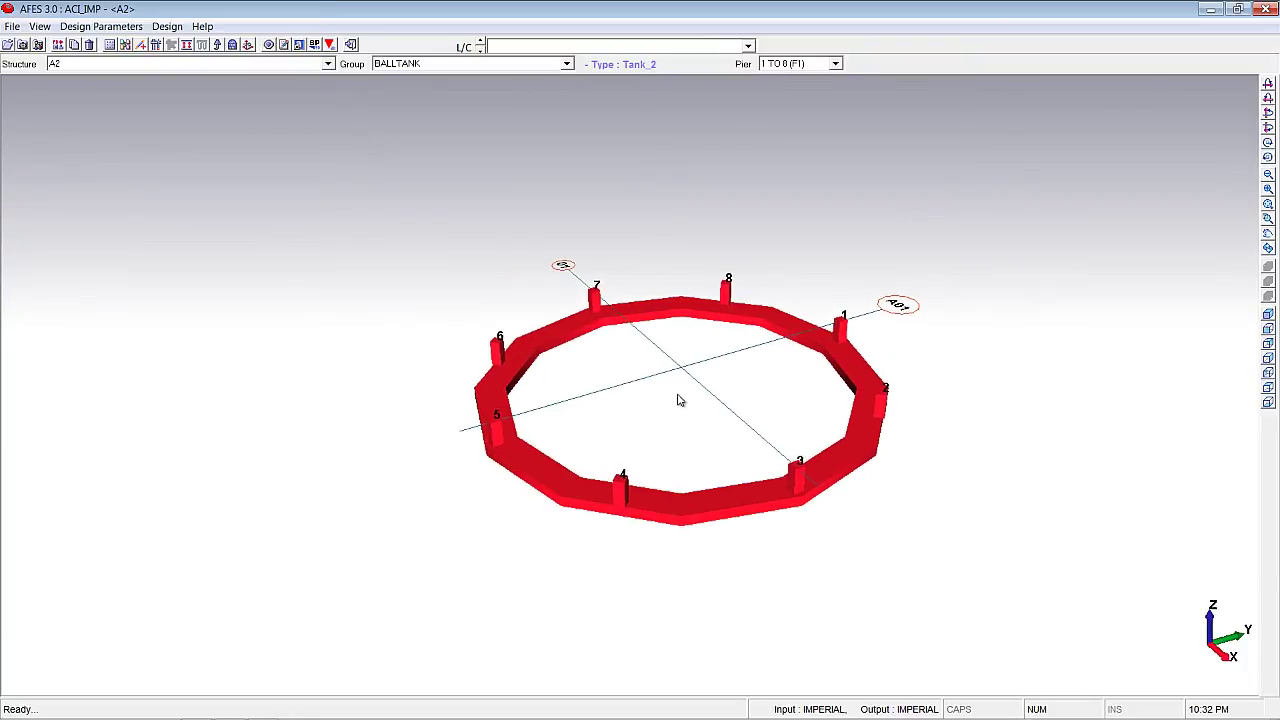
pyautogui.scroll(2, 670, 393)
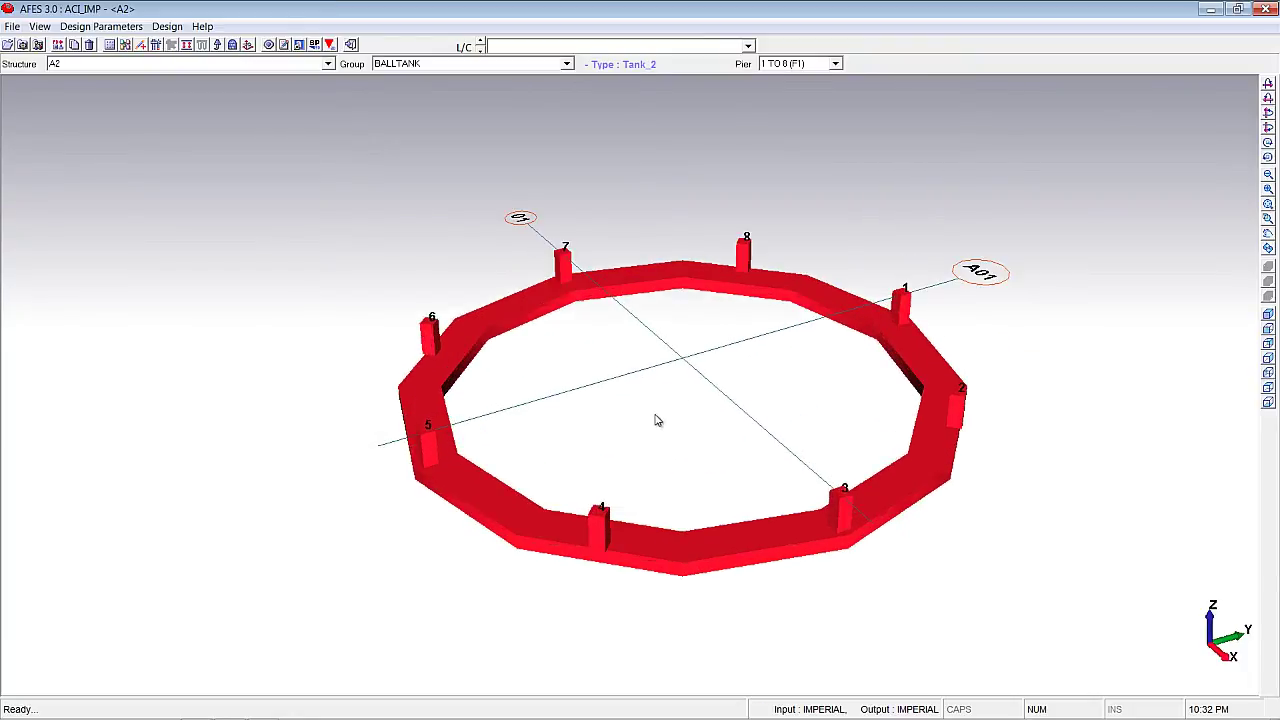
# Switch to structure A1 and assign the self weight load case SW to nodes 1 and 4 of GROP1.
pyautogui.click(328, 64)
pyautogui.click(154, 142)
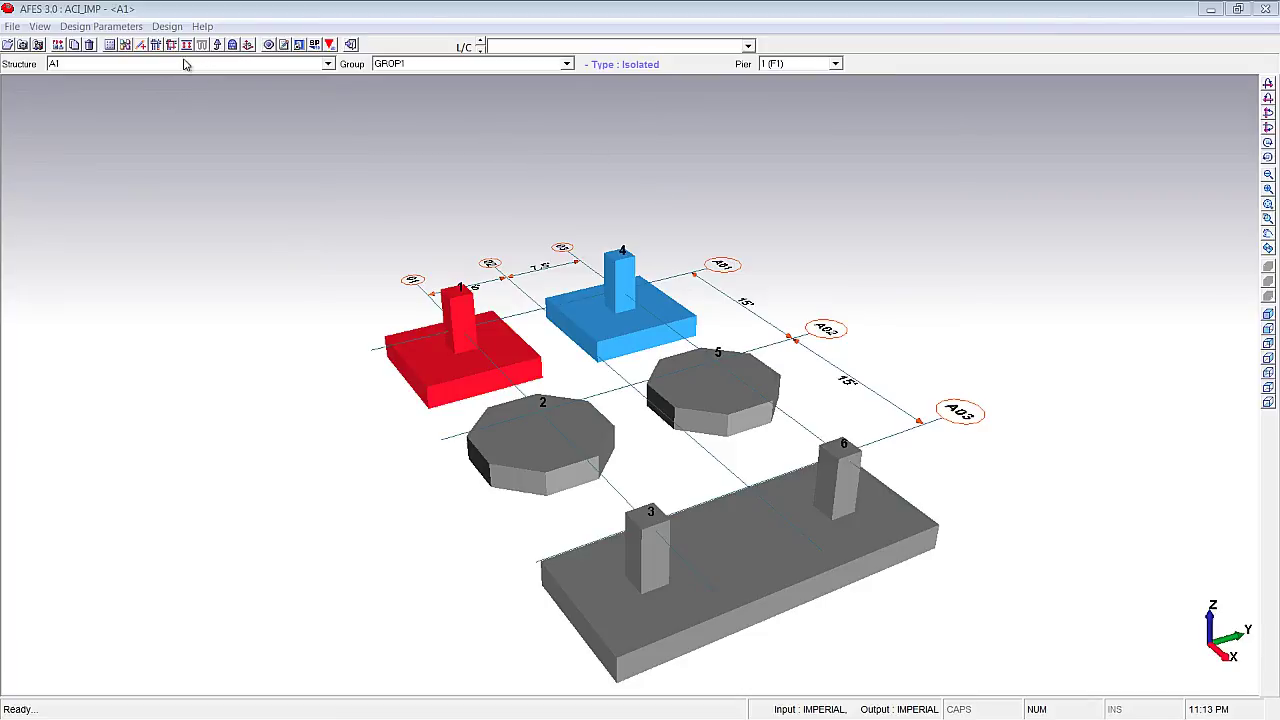
pyautogui.click(248, 45)
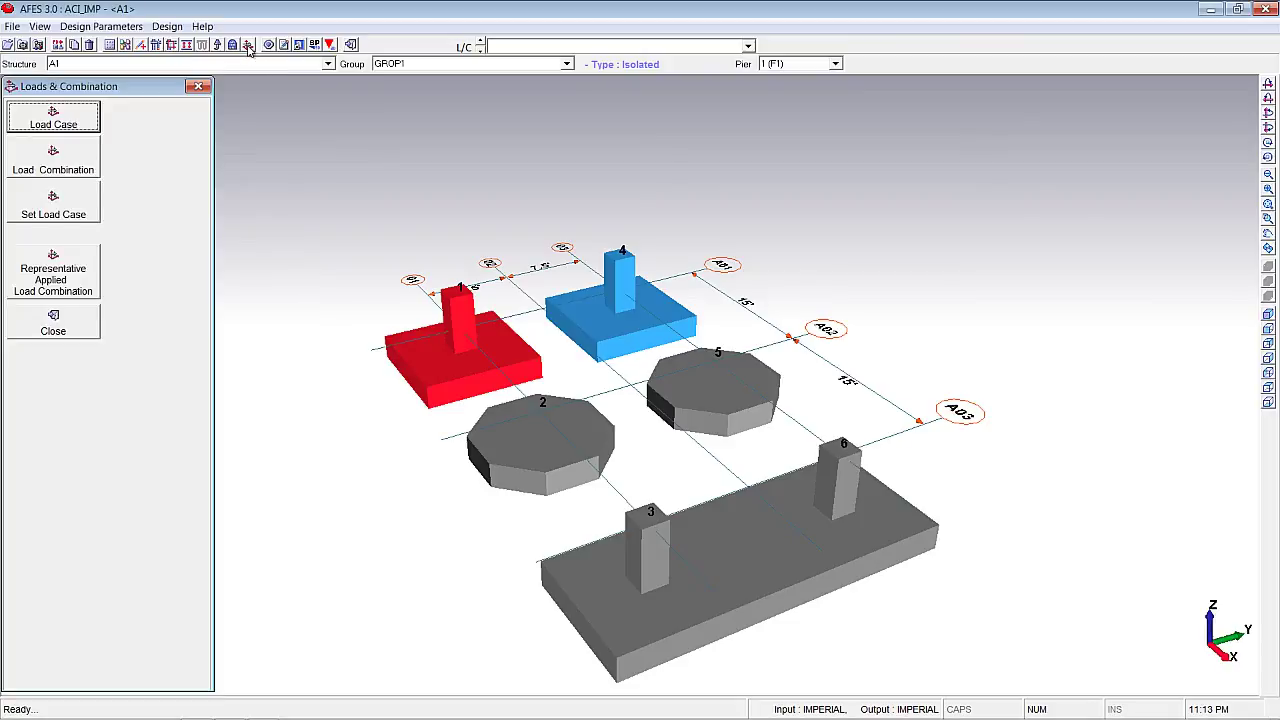
pyautogui.click(89, 119)
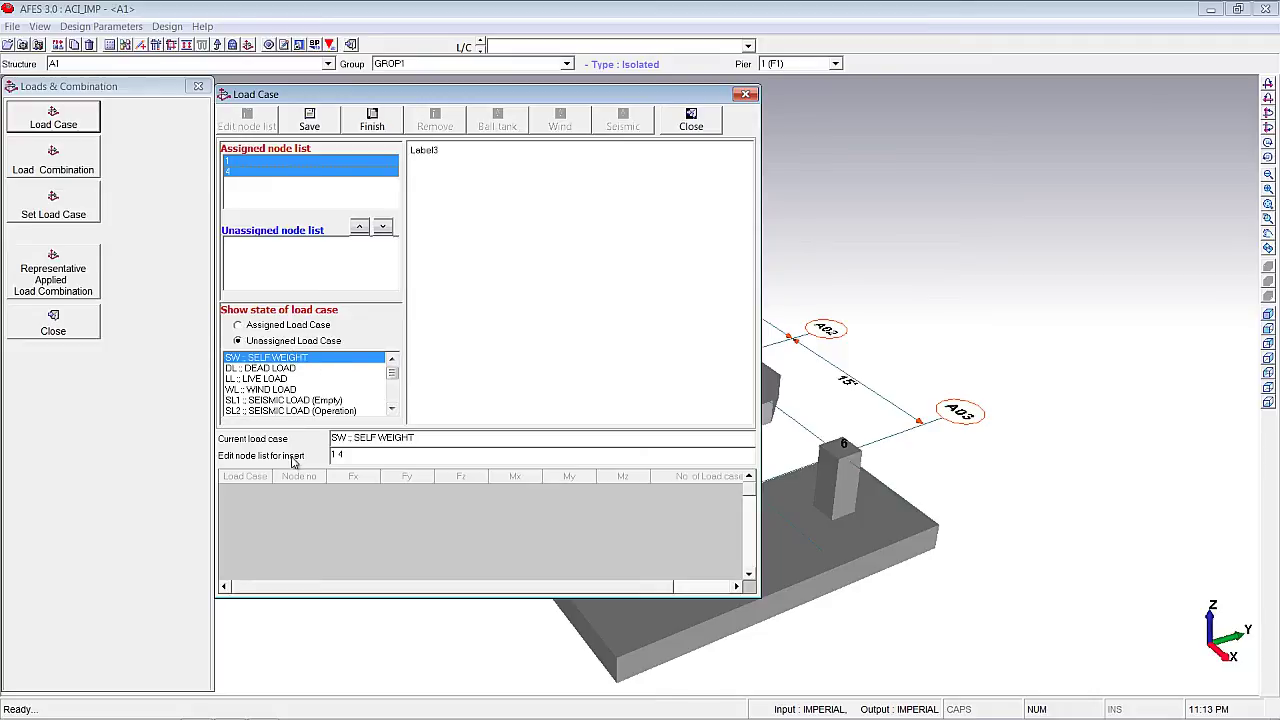
pyautogui.click(309, 120)
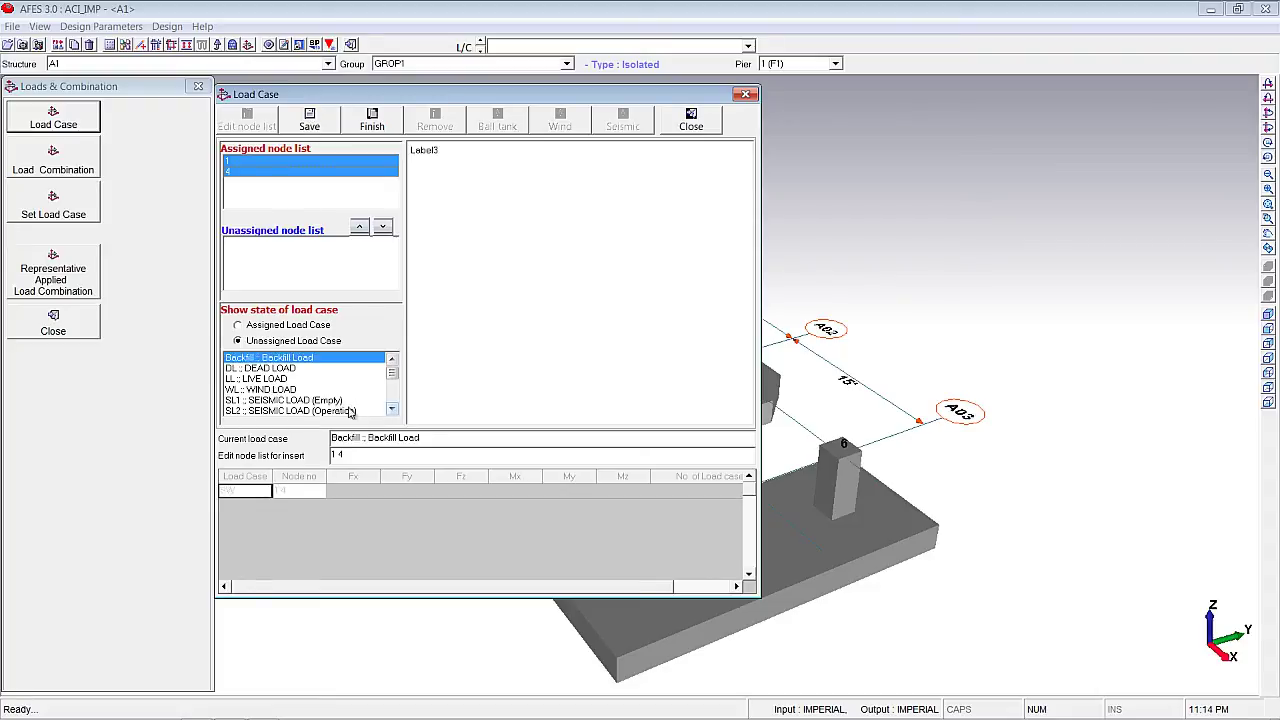
# Assign the wind load case WL and the Empty load case to nodes 1 and 4.
pyautogui.click(287, 390)
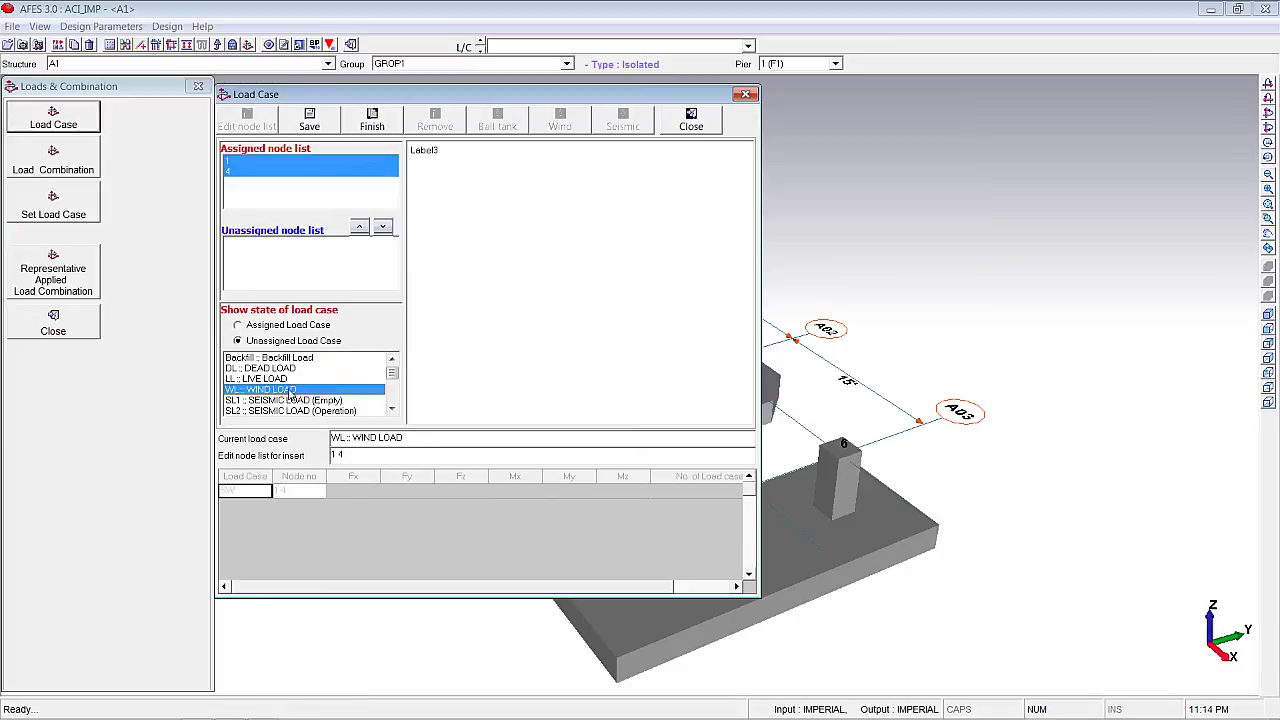
pyautogui.click(309, 120)
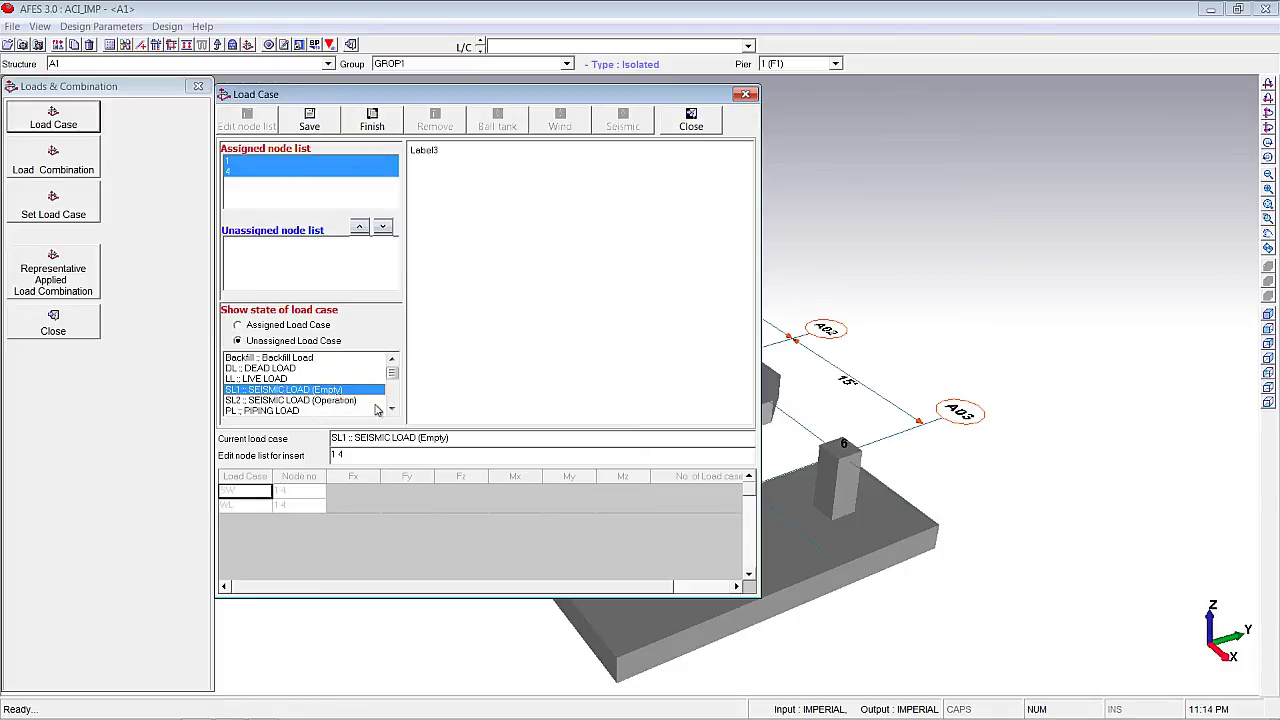
pyautogui.click(392, 410)
pyautogui.click(392, 410)
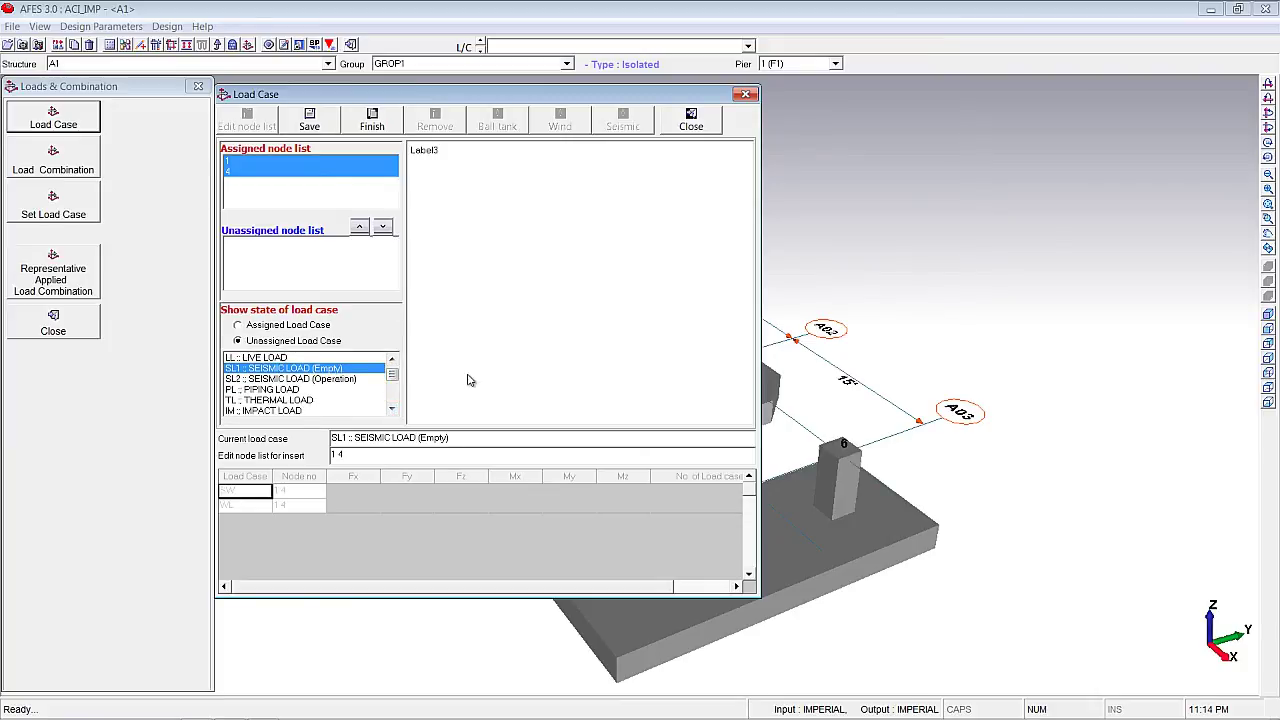
pyautogui.click(392, 410)
pyautogui.click(392, 410)
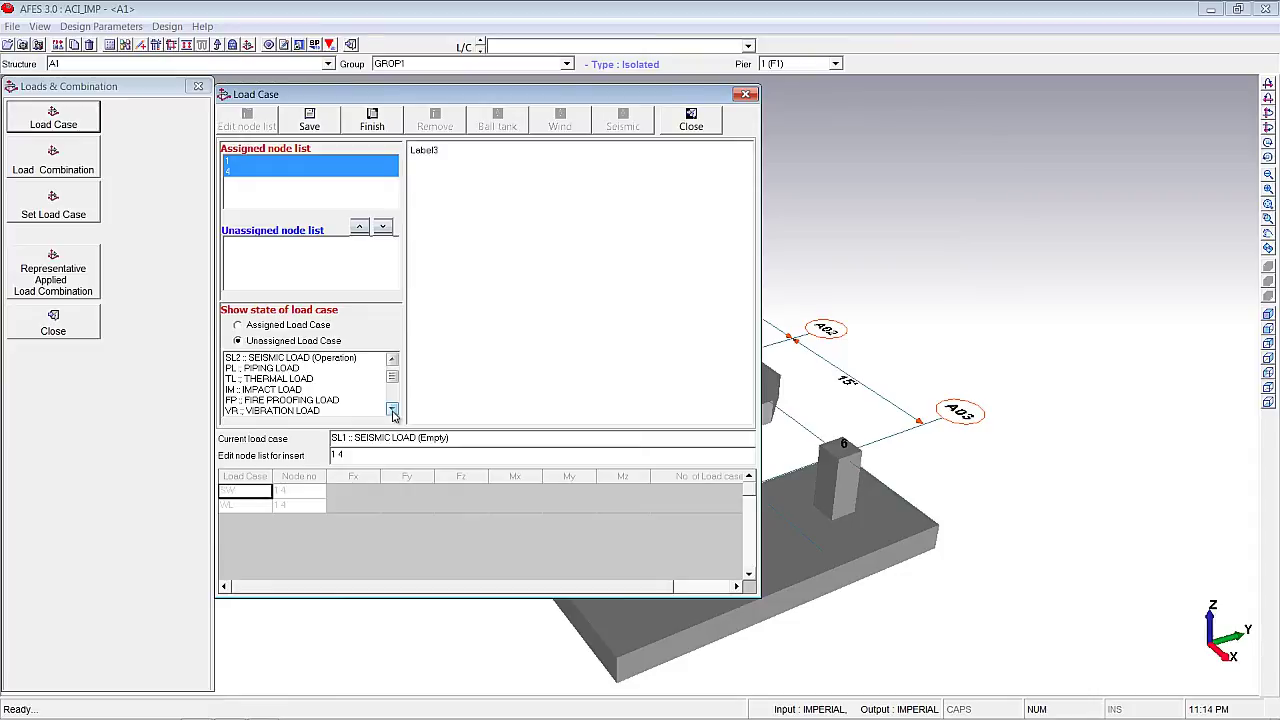
pyautogui.scroll(-3, 310, 396)
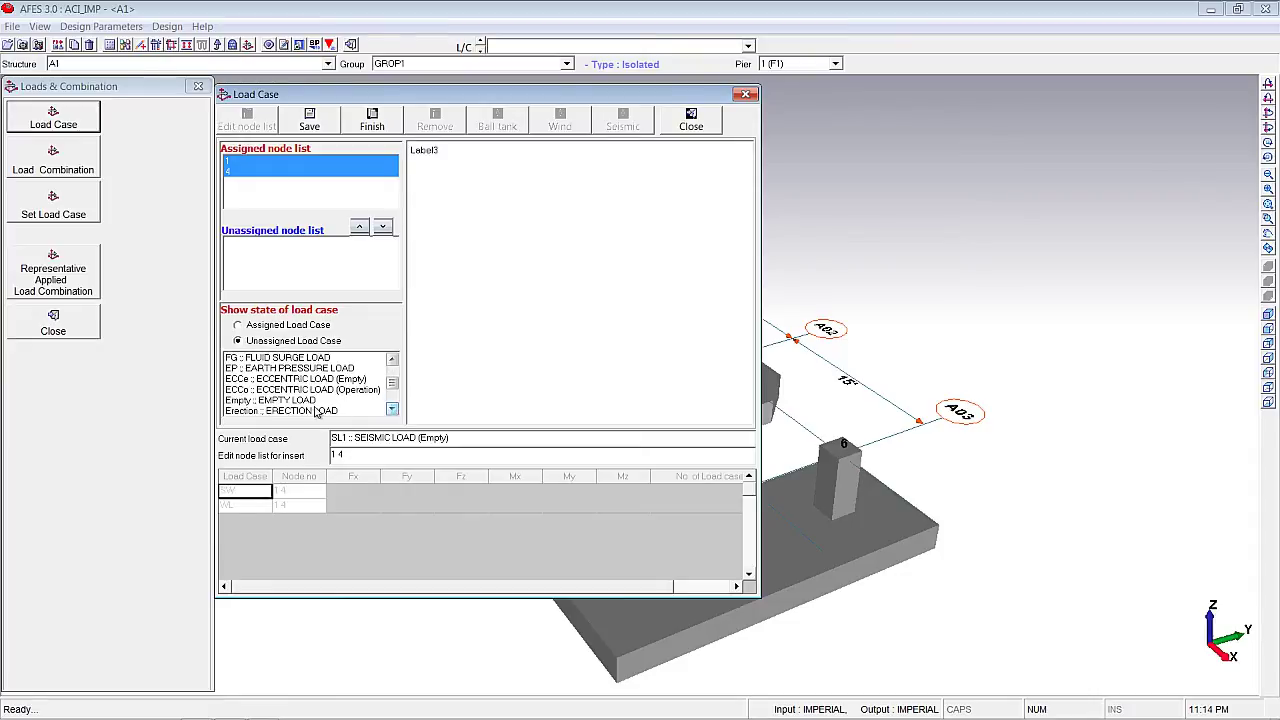
pyautogui.click(310, 400)
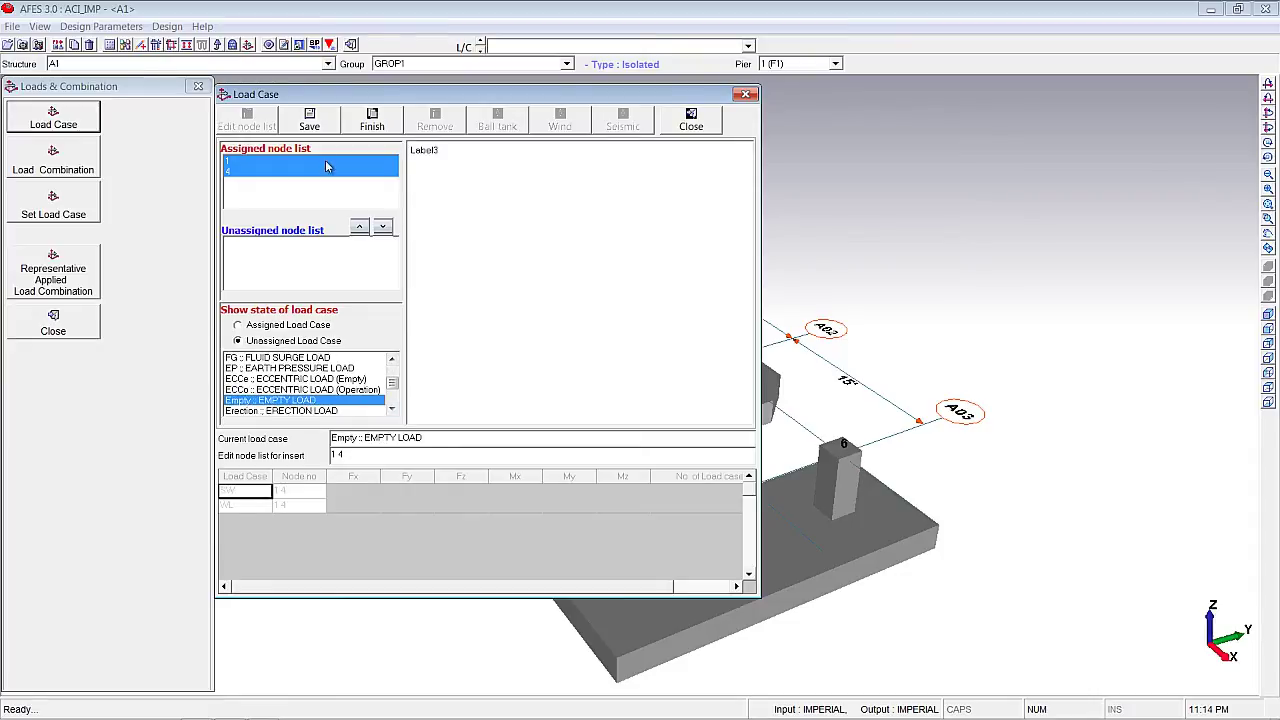
pyautogui.click(316, 120)
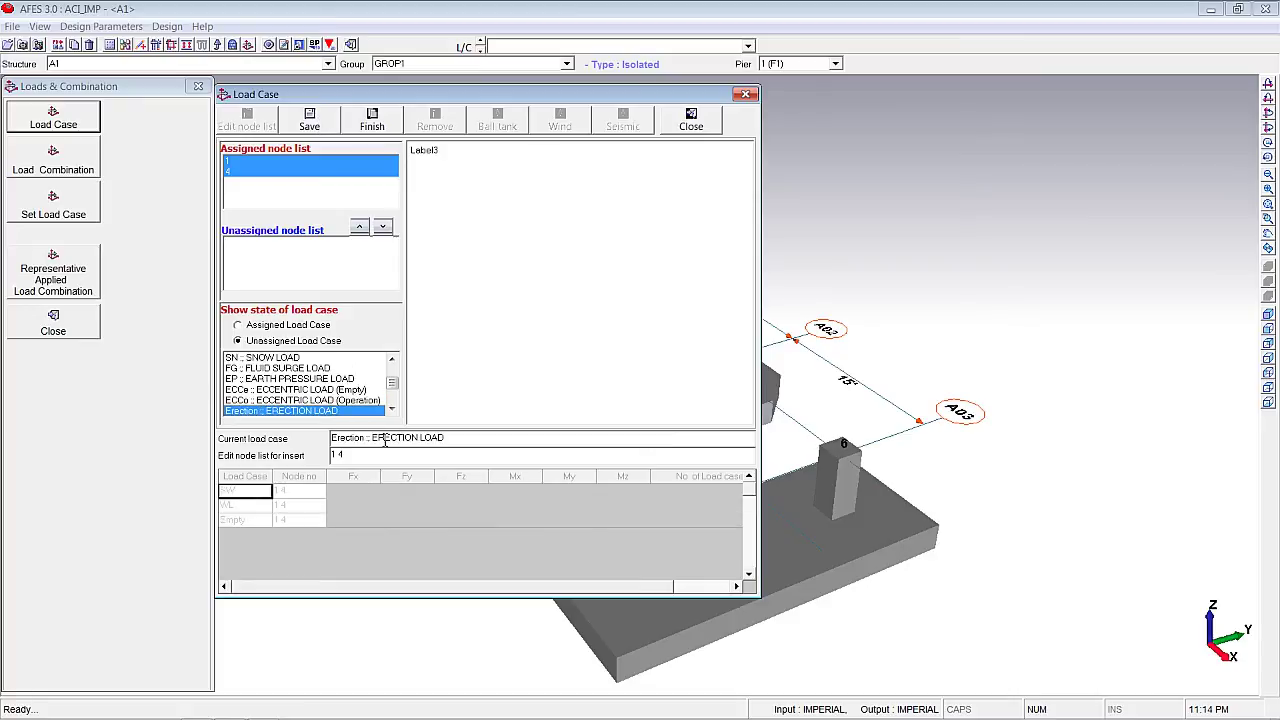
# Assign the Test load case to nodes 1 and 4.
pyautogui.click(391, 408)
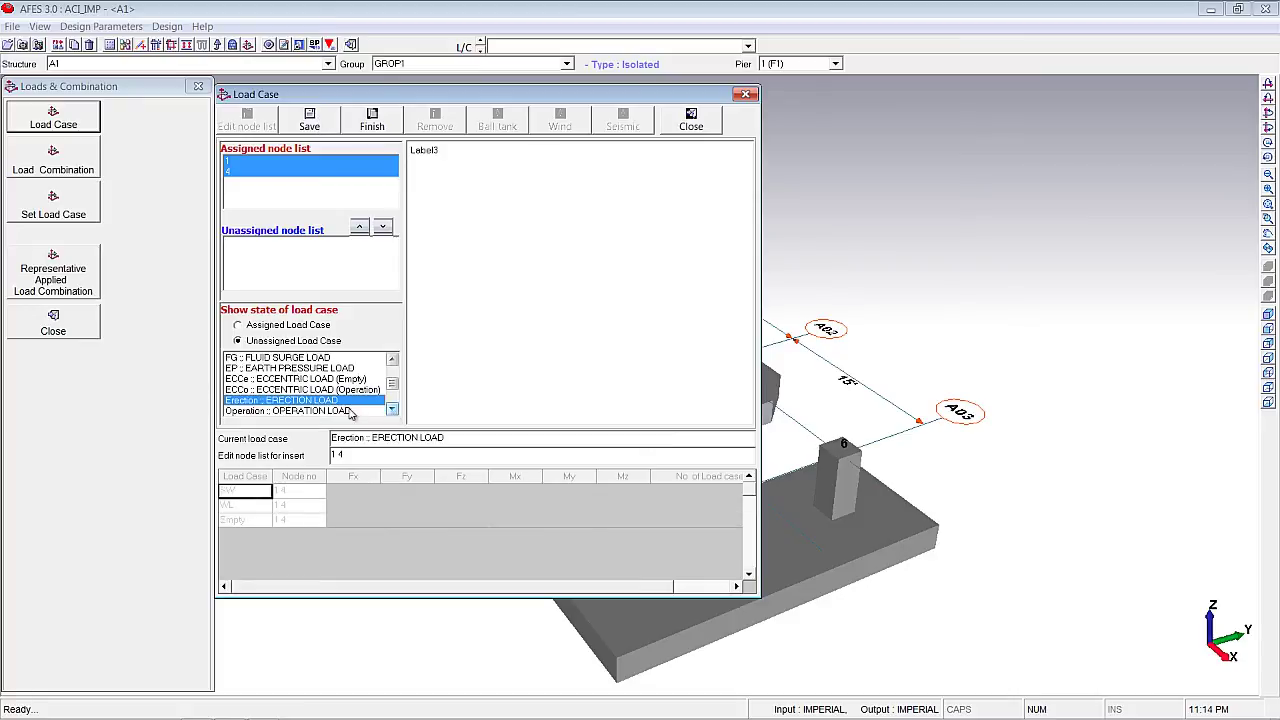
pyautogui.click(392, 410)
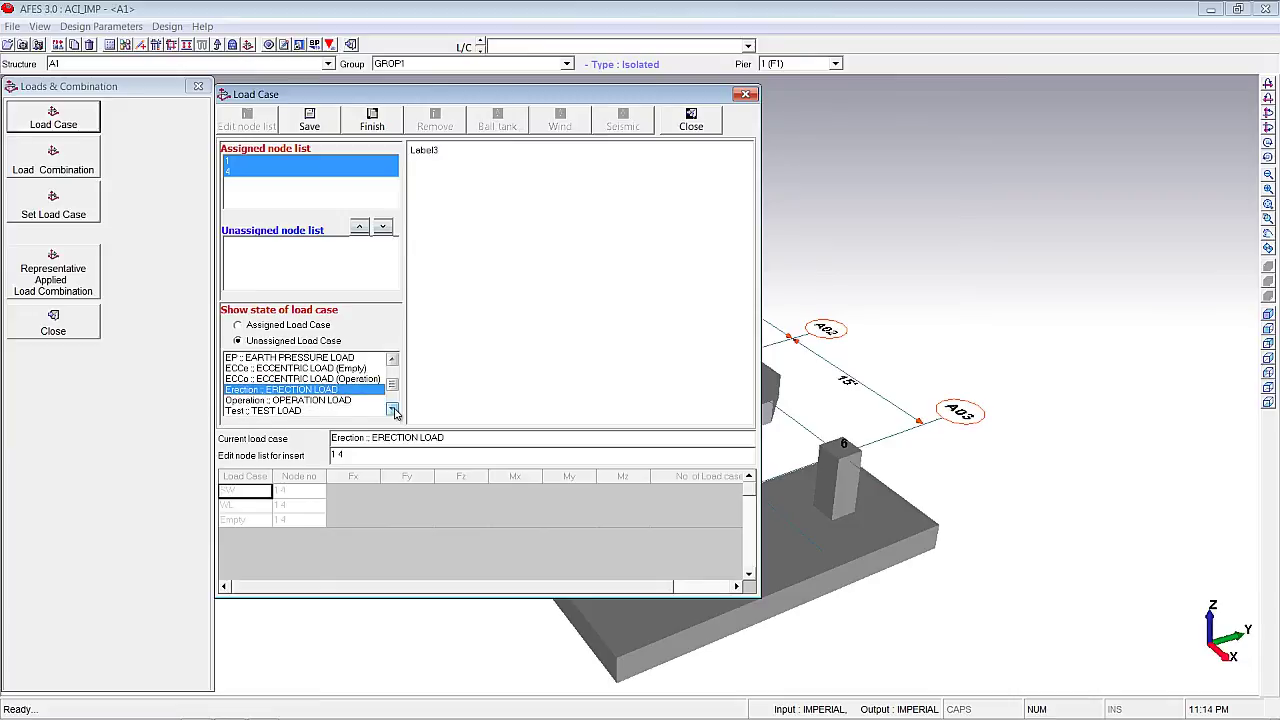
pyautogui.click(393, 410)
pyautogui.click(266, 401)
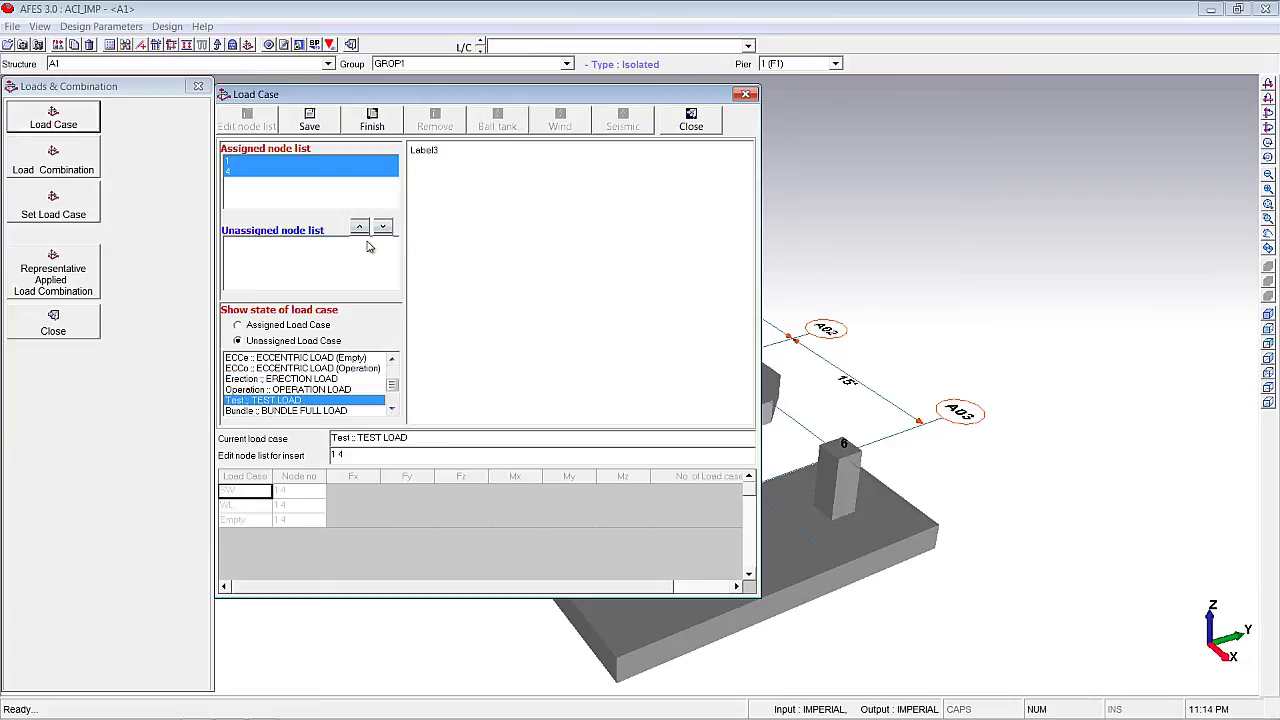
pyautogui.click(316, 122)
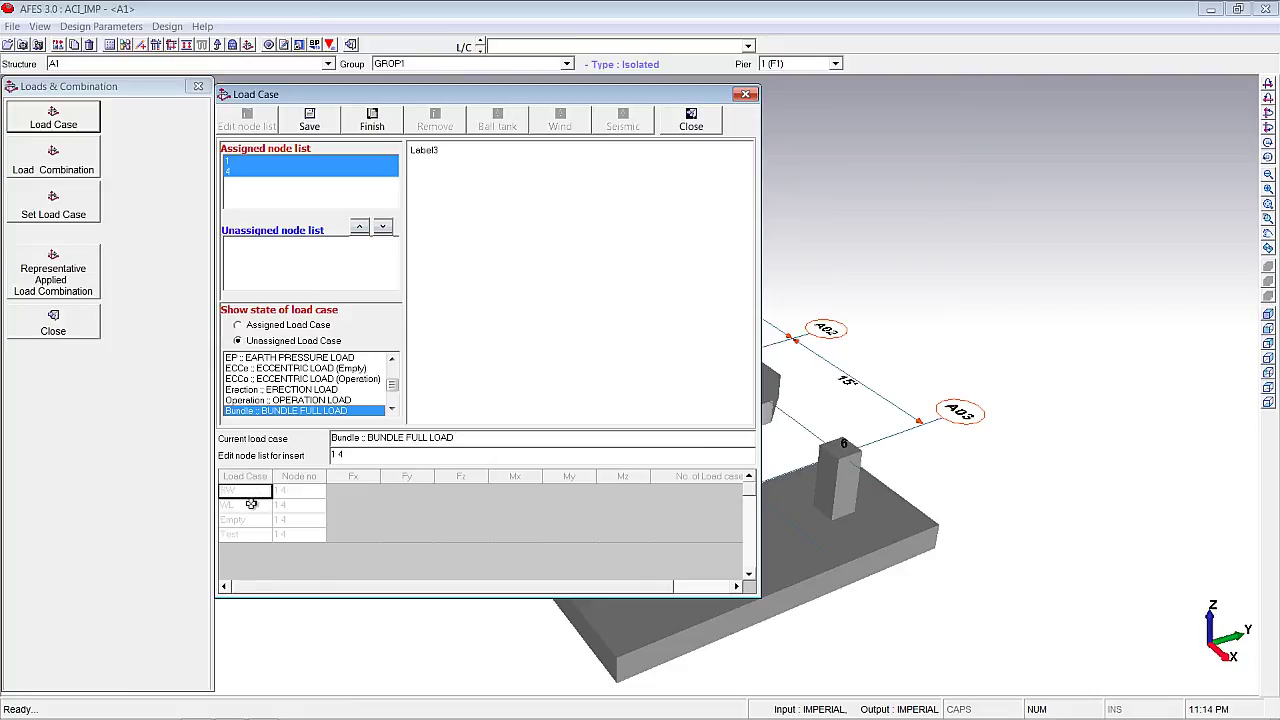
# Assign the Operation load case to nodes 1 and 4 and finish the load case assignment.
pyautogui.click(393, 410)
pyautogui.scroll(-4, 393, 410)
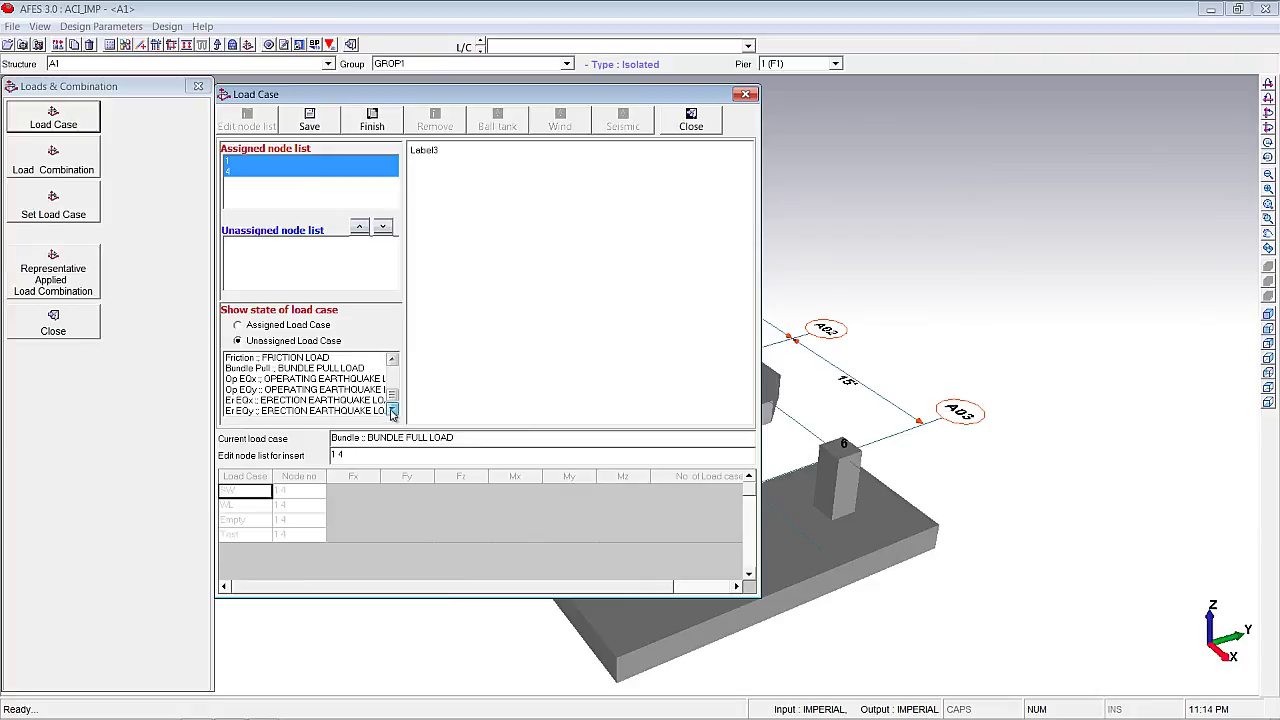
pyautogui.scroll(5, 395, 405)
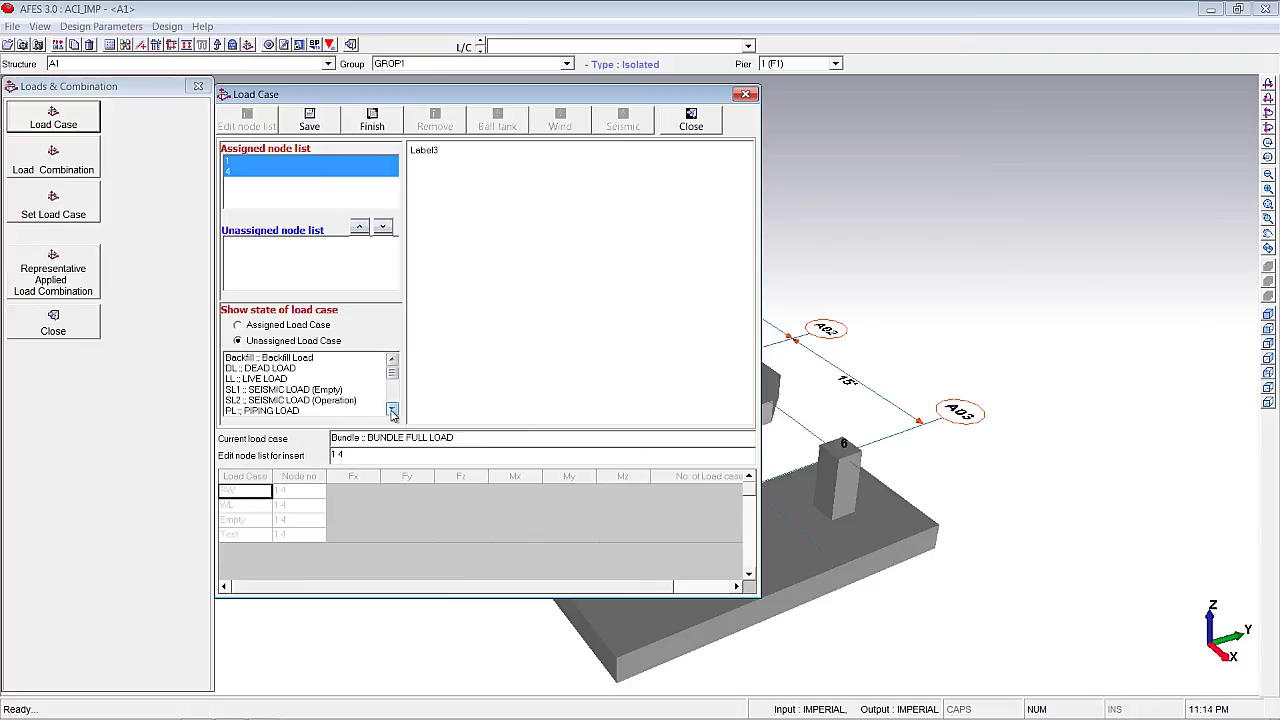
pyautogui.scroll(-3, 393, 414)
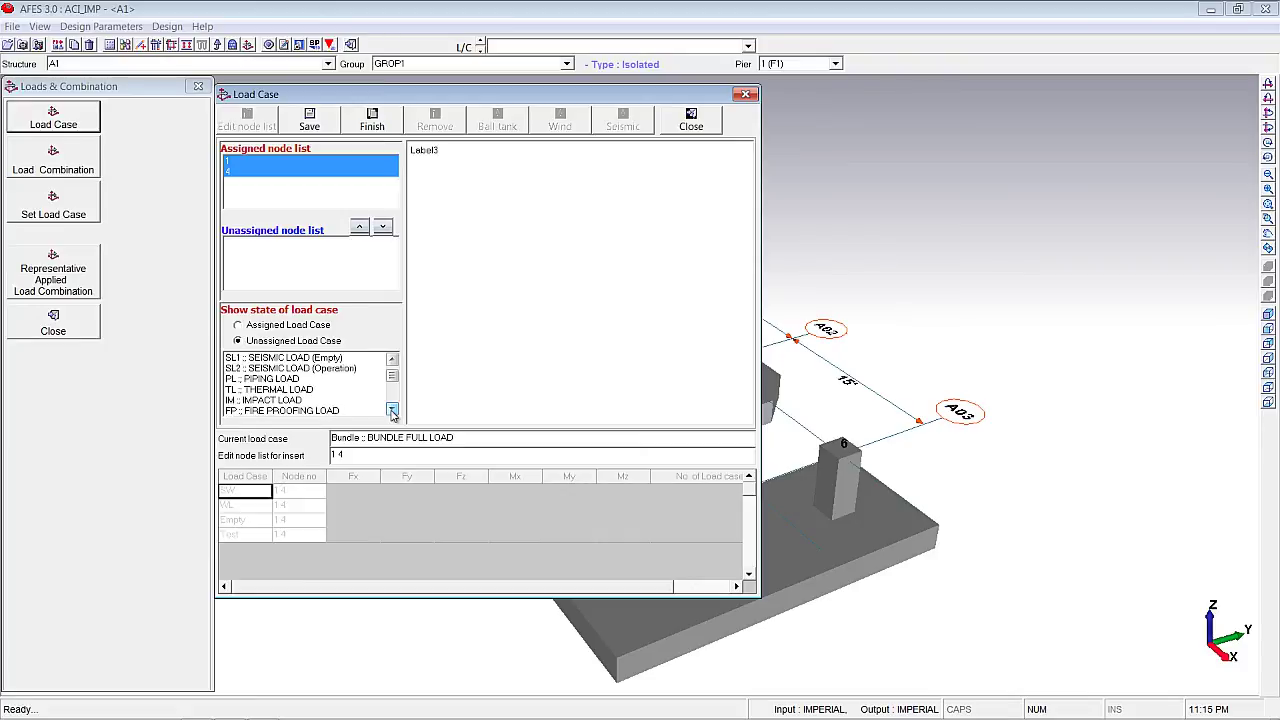
pyautogui.scroll(-5, 393, 414)
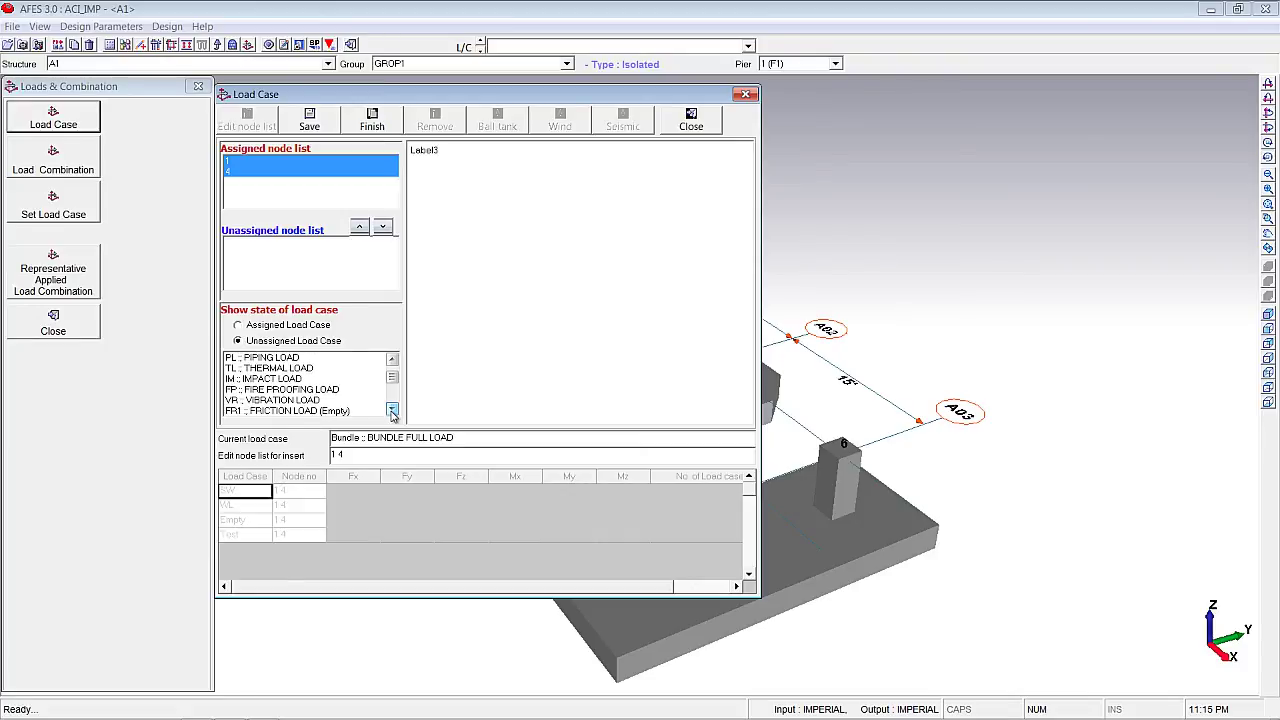
pyautogui.click(290, 400)
pyautogui.click(310, 124)
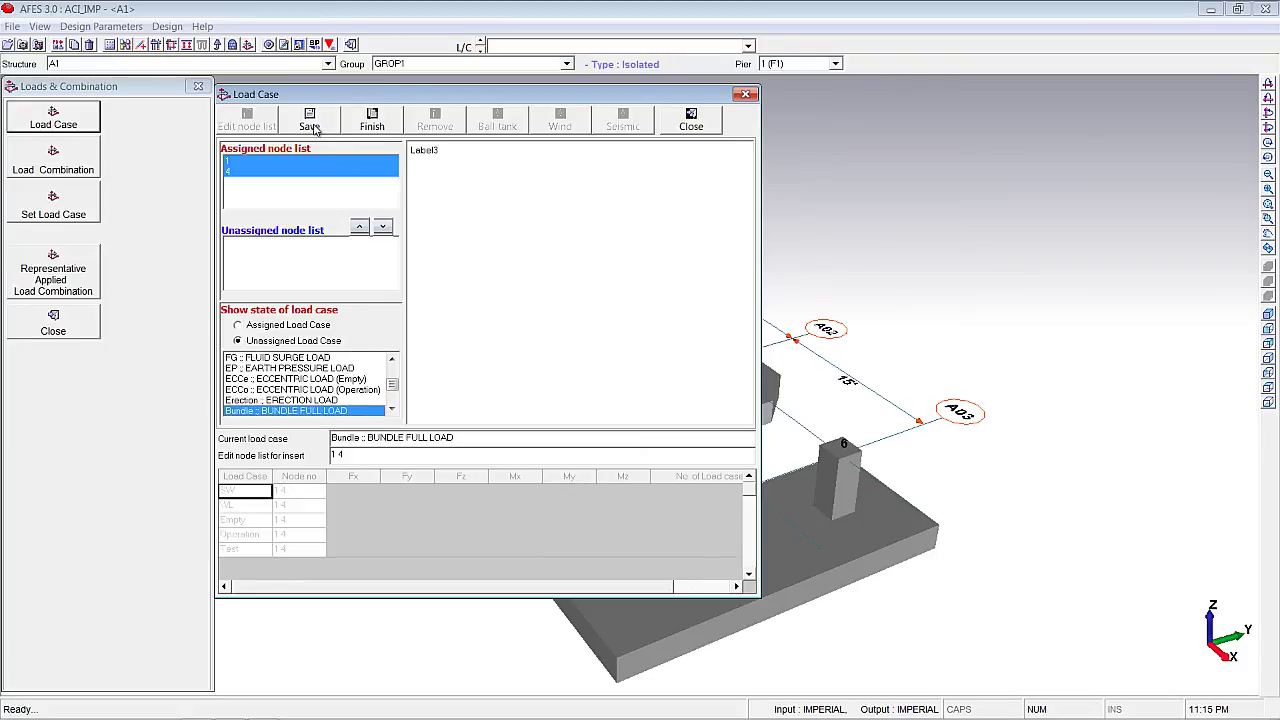
pyautogui.click(372, 126)
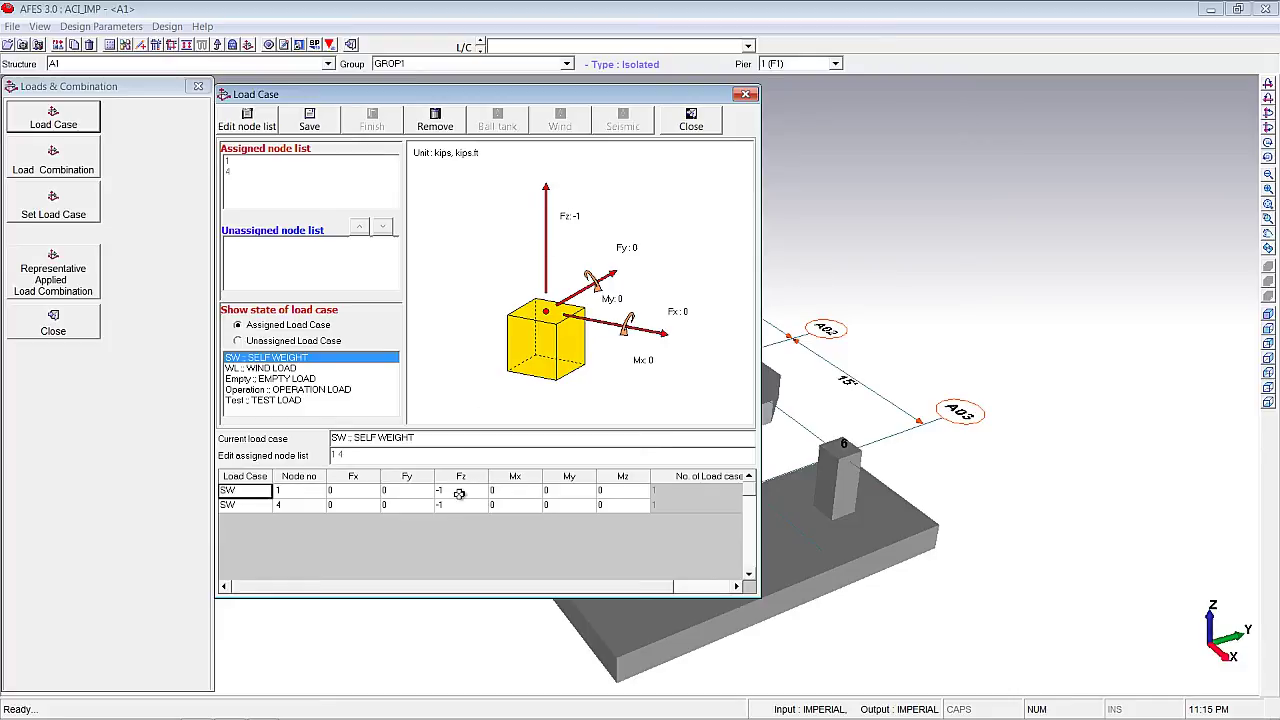
# Enter the wind load forces: Fx 10 and Fy 15 kips at node 1, Fx 12 and Fy 18 kips at node 4.
pyautogui.click(273, 368)
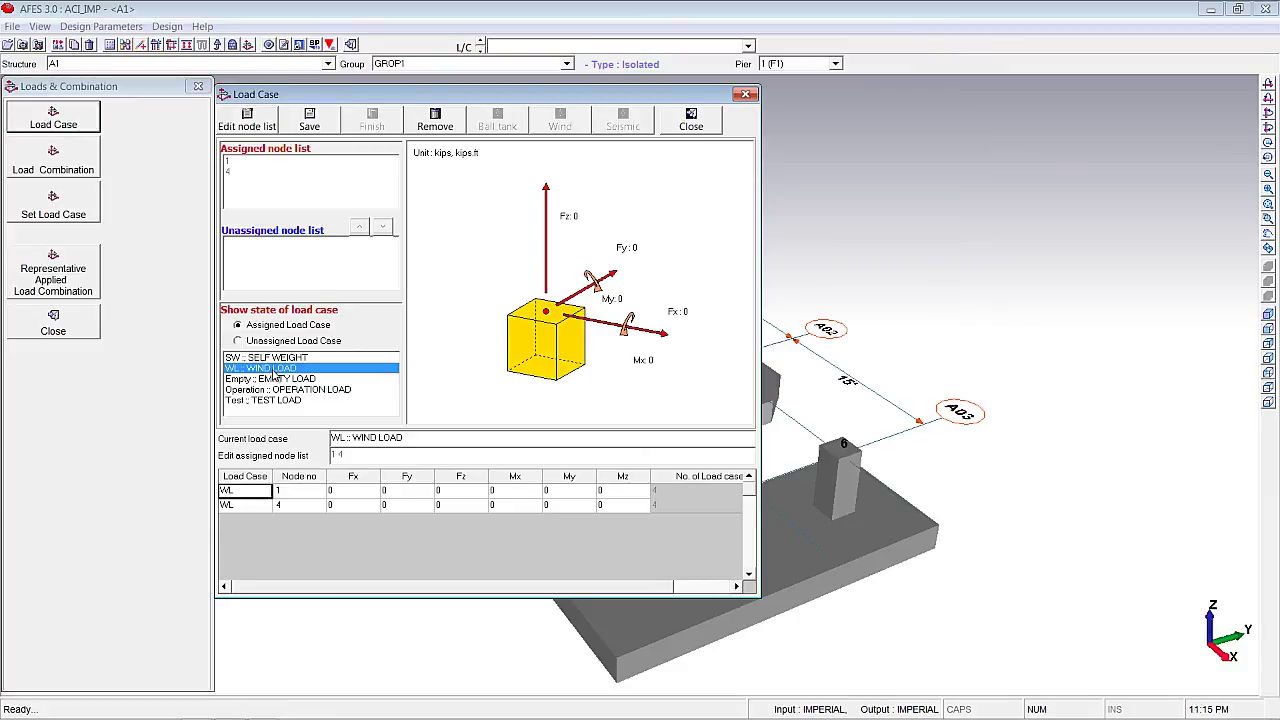
pyautogui.click(353, 489)
pyautogui.write('1')
pyautogui.press('Down')
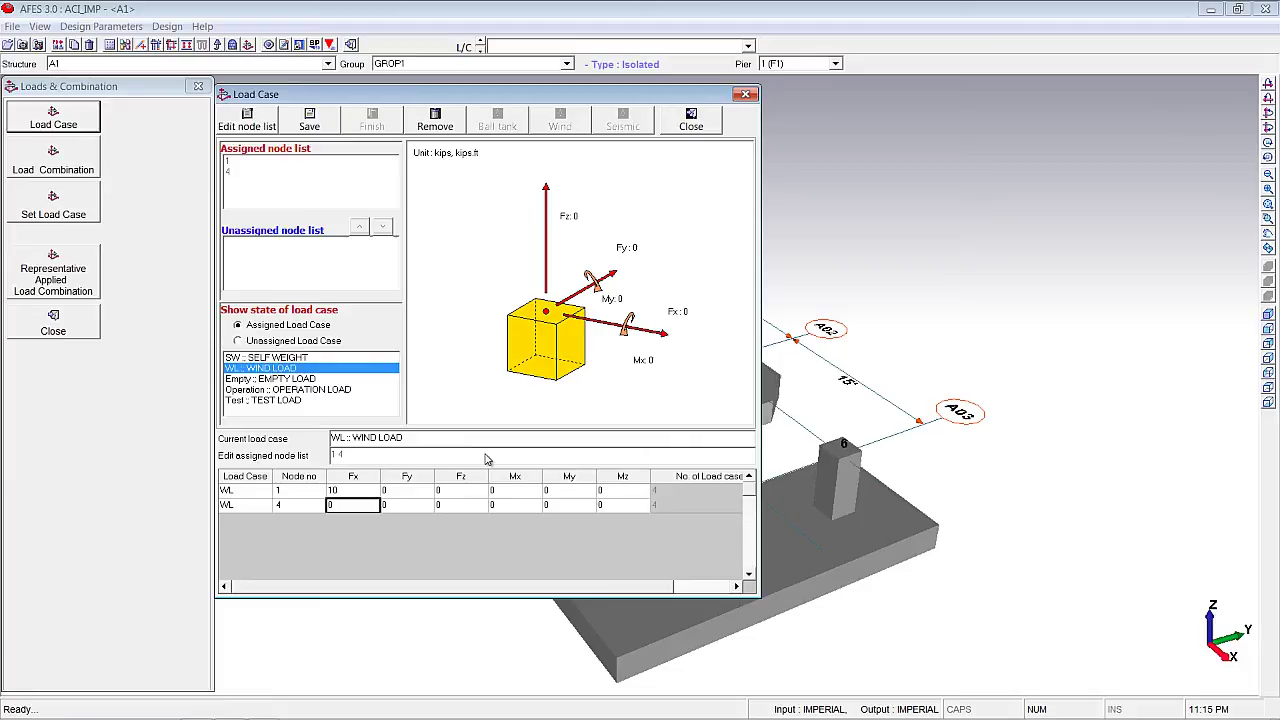
pyautogui.write('12')
pyautogui.click(413, 491)
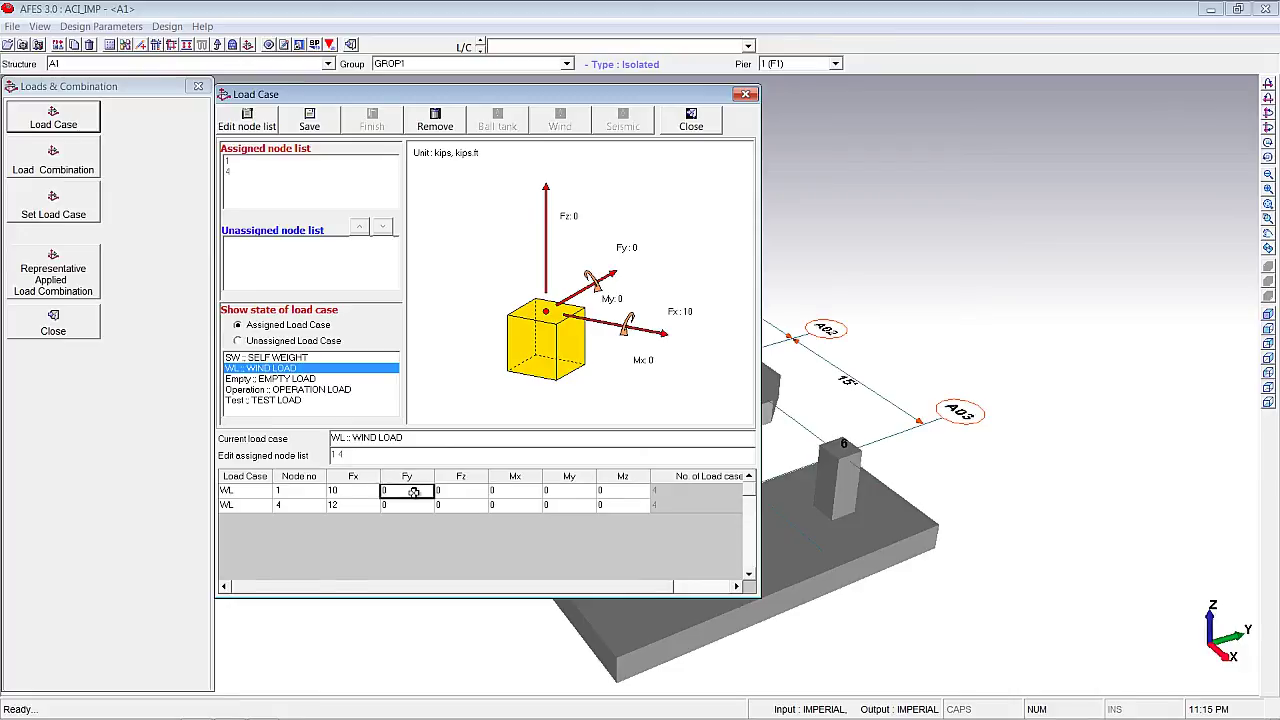
pyautogui.write('15')
pyautogui.click(410, 505)
pyautogui.write('18')
# Enter the wind load moments Mx 40 and My -3 at node 1, Mx 35 and My -5 at node 4, and save them.
pyautogui.click(527, 492)
pyautogui.write('40')
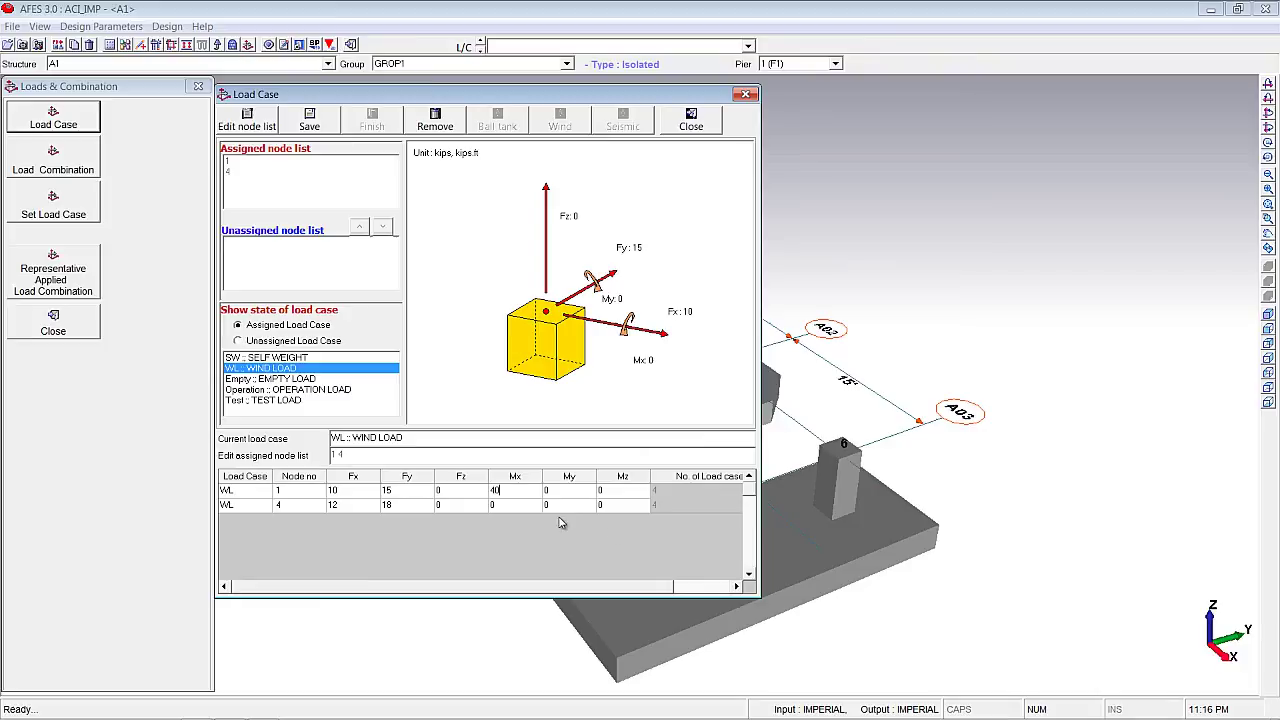
pyautogui.click(527, 506)
pyautogui.write('35')
pyautogui.click(583, 492)
pyautogui.write('-3')
pyautogui.click(574, 504)
pyautogui.write('-5')
pyautogui.click(309, 122)
# Set the Empty load's Fz to -60 kips at node 1 and enter a negative Fz at node 4.
pyautogui.click(301, 380)
pyautogui.click(468, 492)
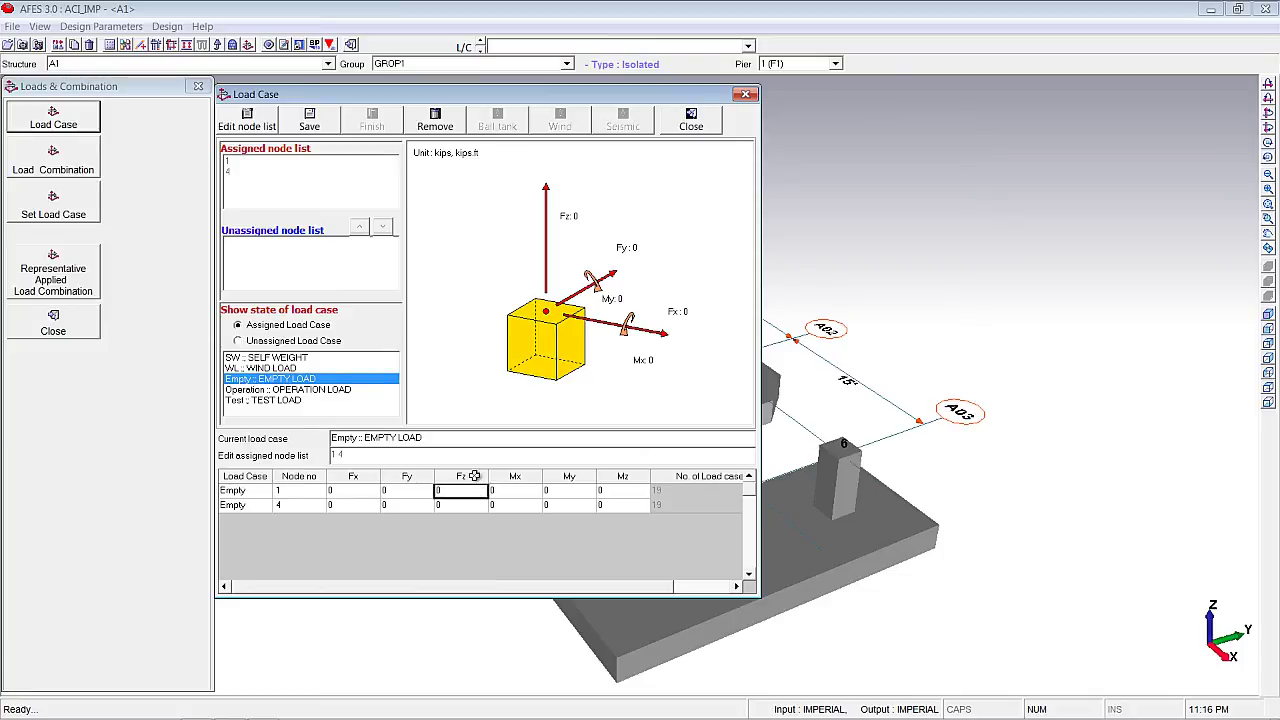
pyautogui.write('-60')
pyautogui.press('Return')
pyautogui.write('-')
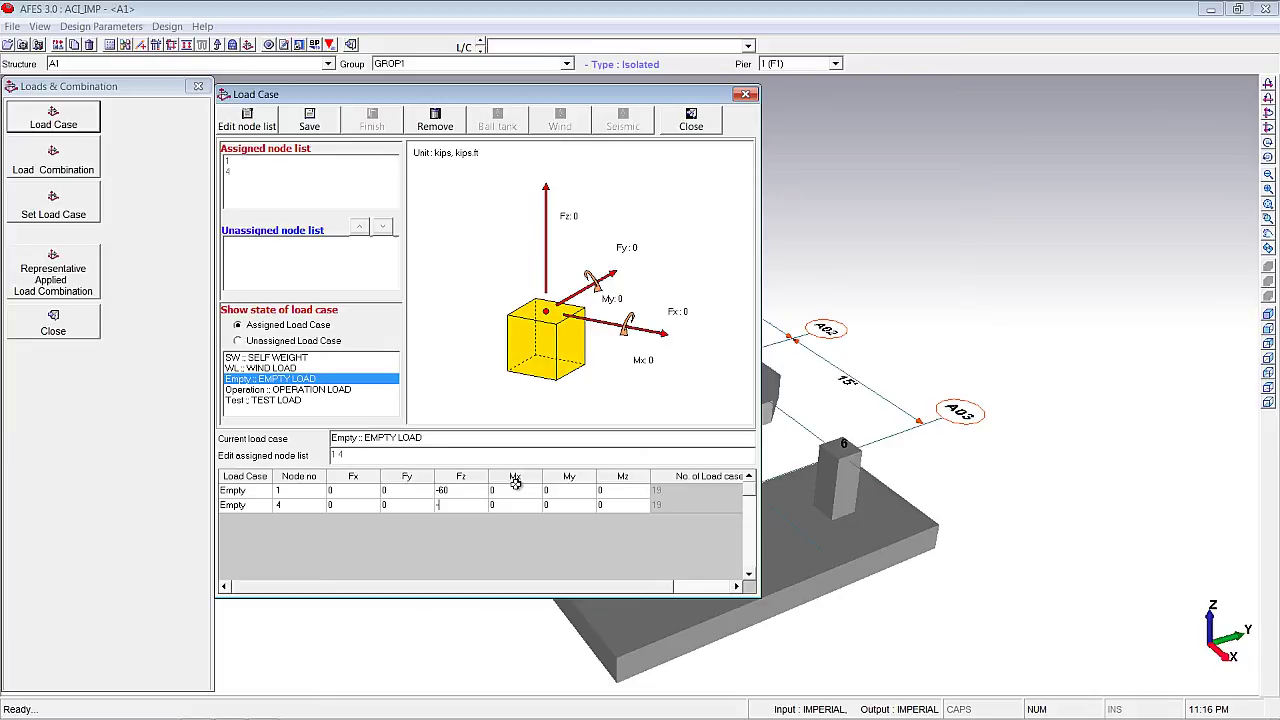
# Set the Operation load's Fz to -100 kips at node 1 and -120 kips at node 4, and save it.
pyautogui.click(312, 391)
pyautogui.click(460, 490)
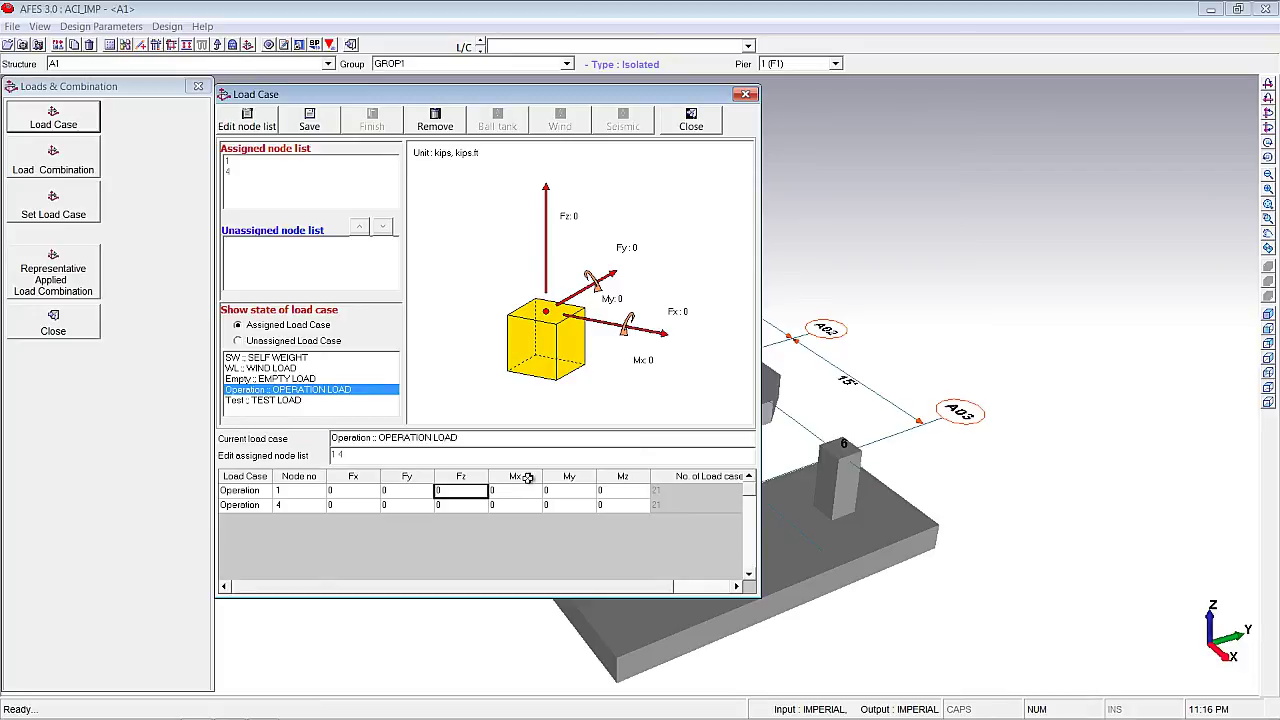
pyautogui.write('-100')
pyautogui.click(468, 504)
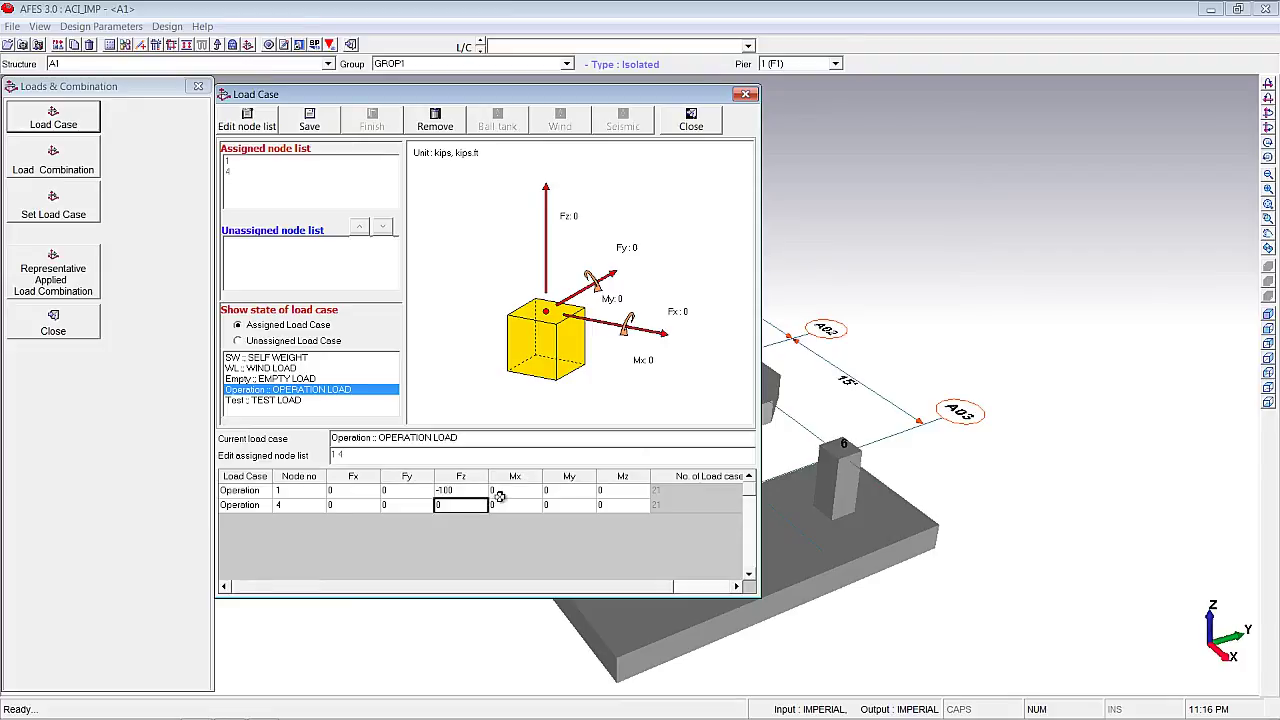
pyautogui.write('-120')
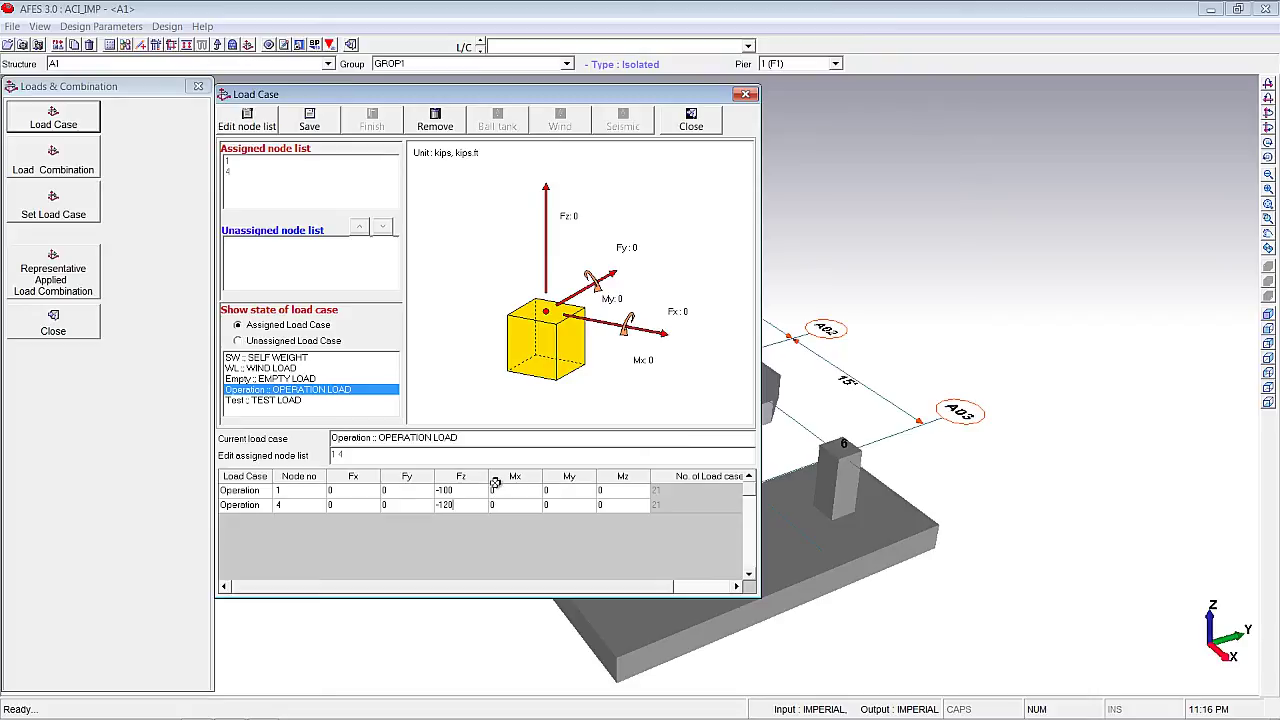
pyautogui.click(505, 535)
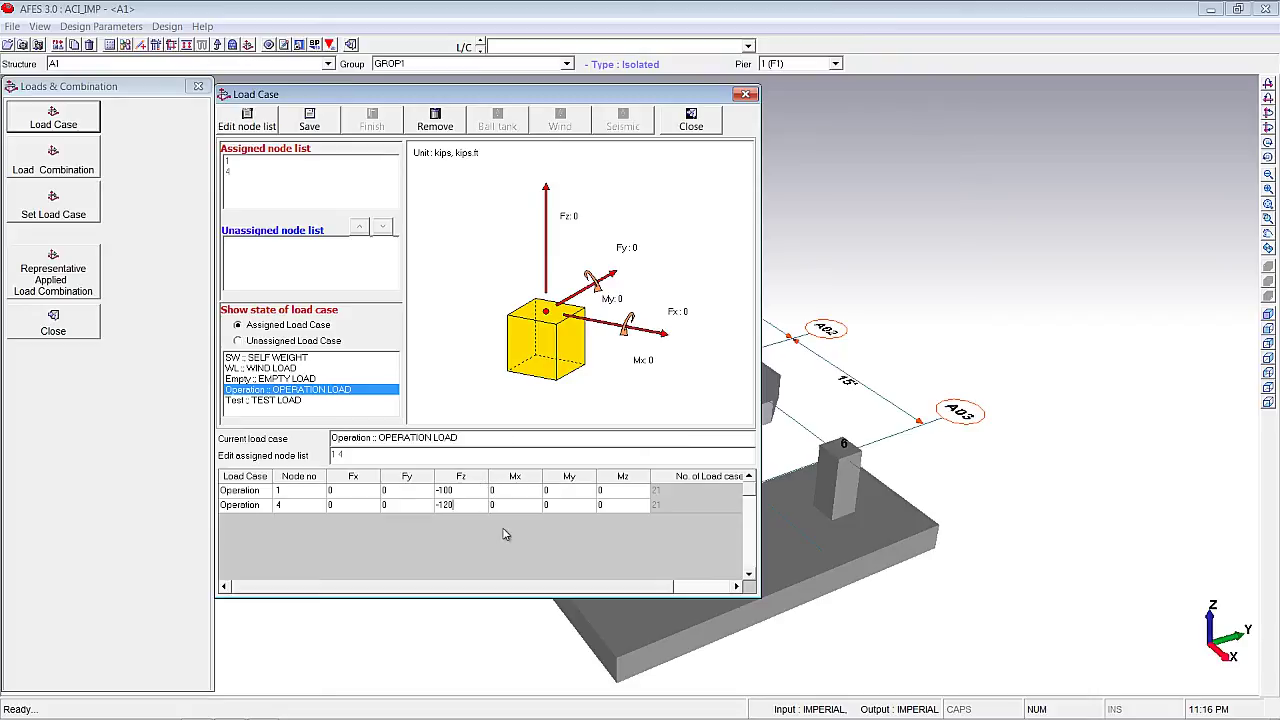
pyautogui.click(313, 130)
# Set the Test load's Fz to -150 kips at node 1 and -180 kips at node 4, and close the load case settings.
pyautogui.click(292, 400)
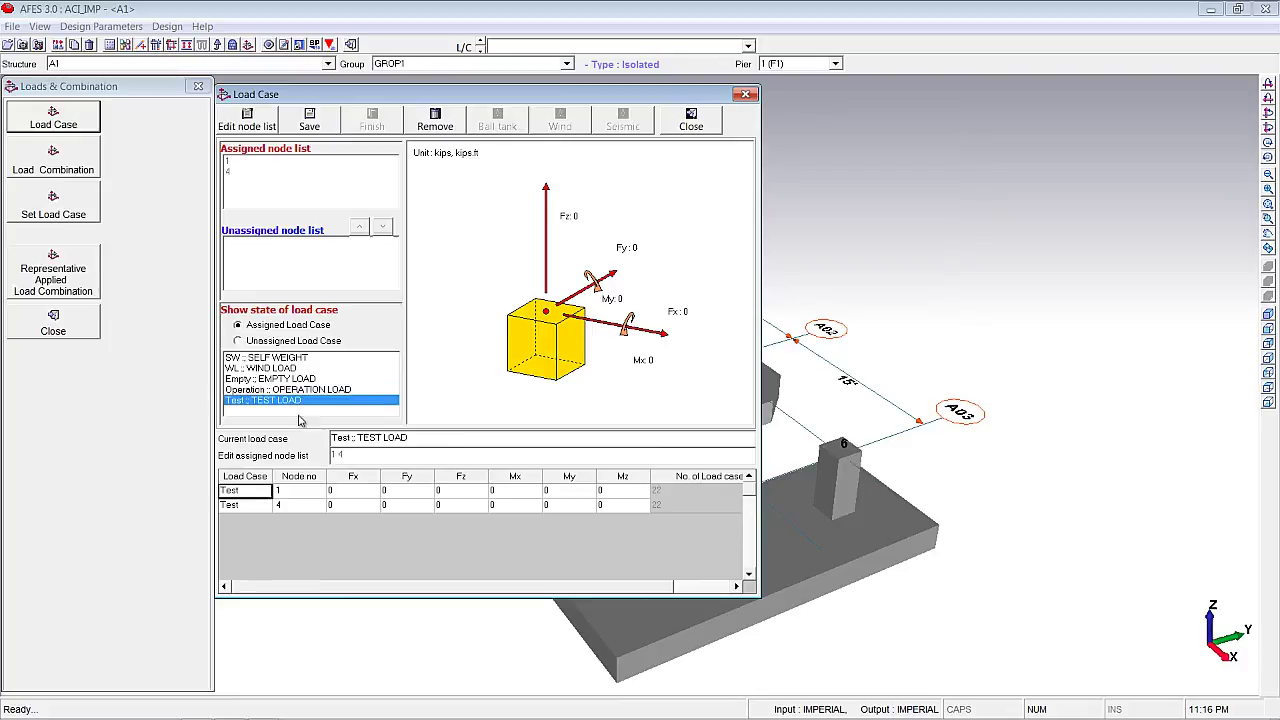
pyautogui.click(460, 491)
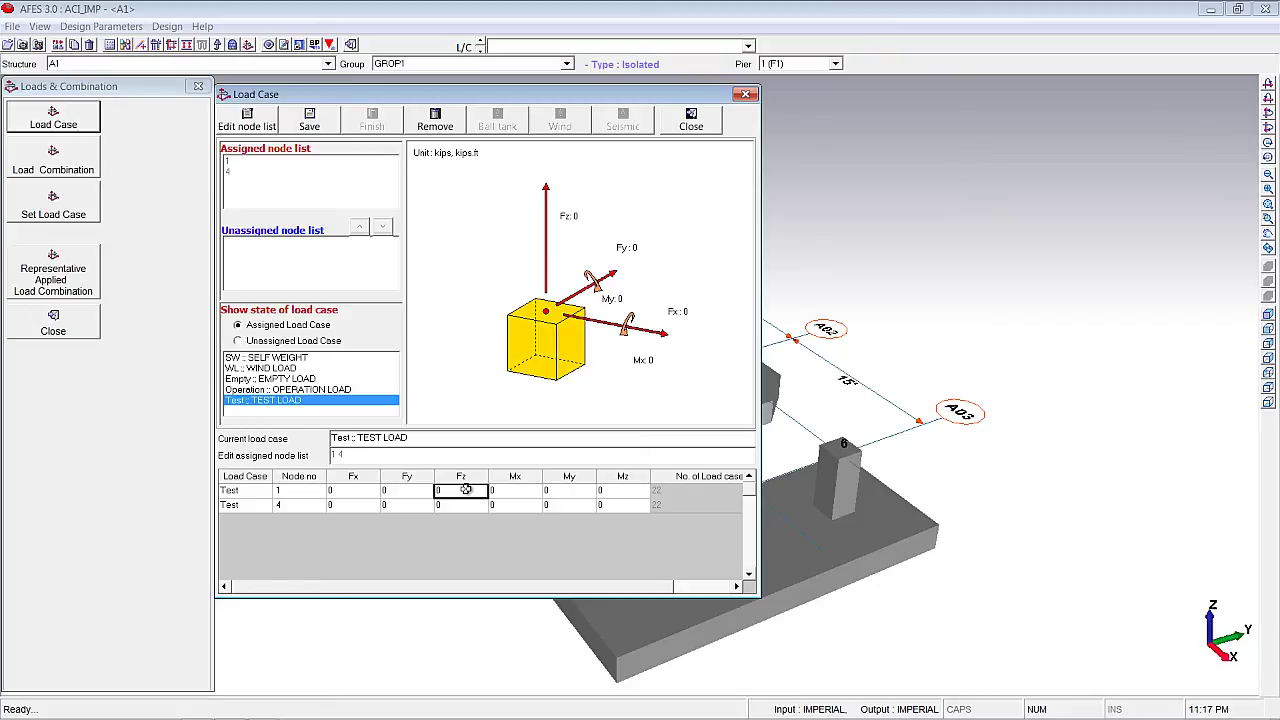
pyautogui.write('-150')
pyautogui.click(465, 507)
pyautogui.write('-')
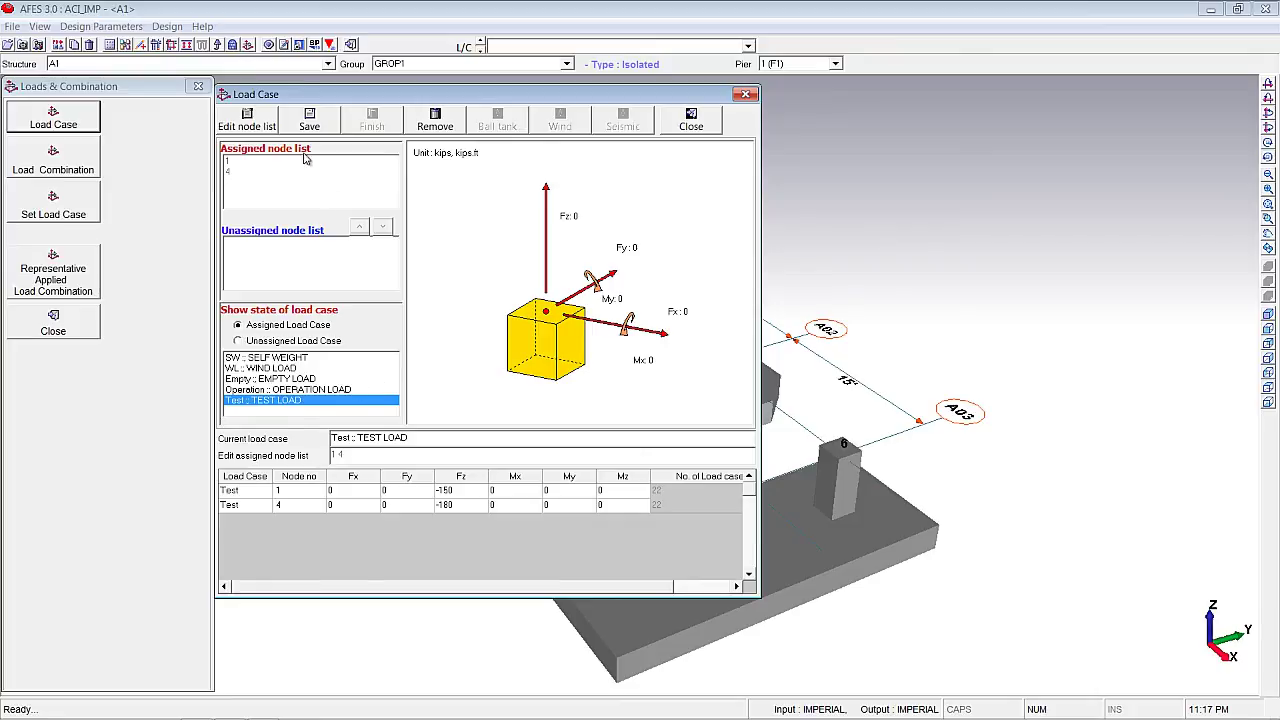
pyautogui.click(700, 125)
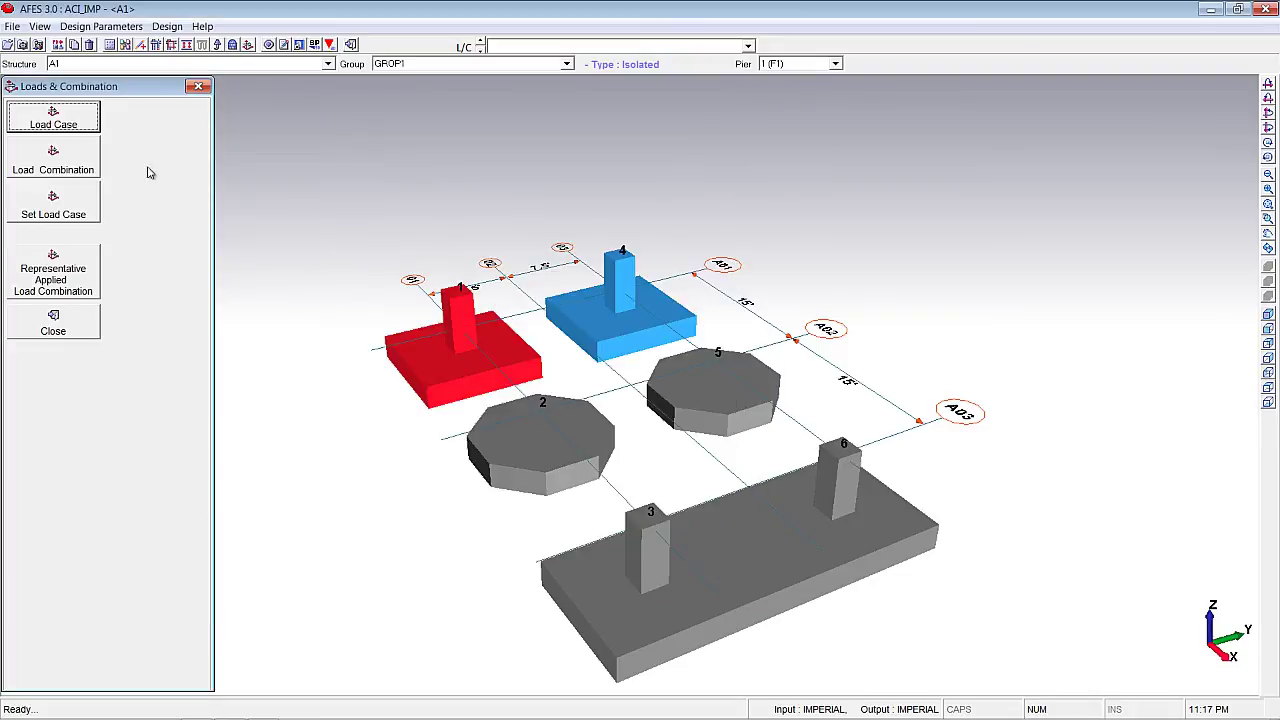
# Start load combination 10 and add the SW, WL and Empty load cases to it.
pyautogui.click(55, 162)
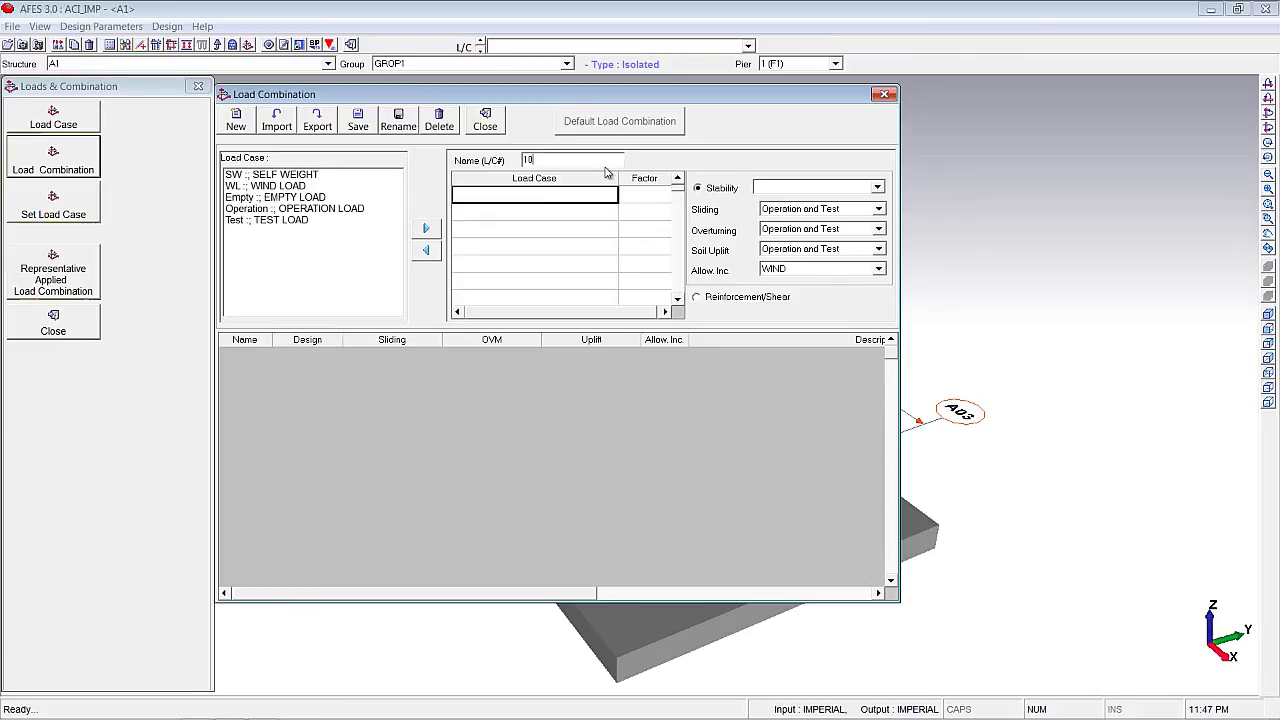
pyautogui.click(307, 177)
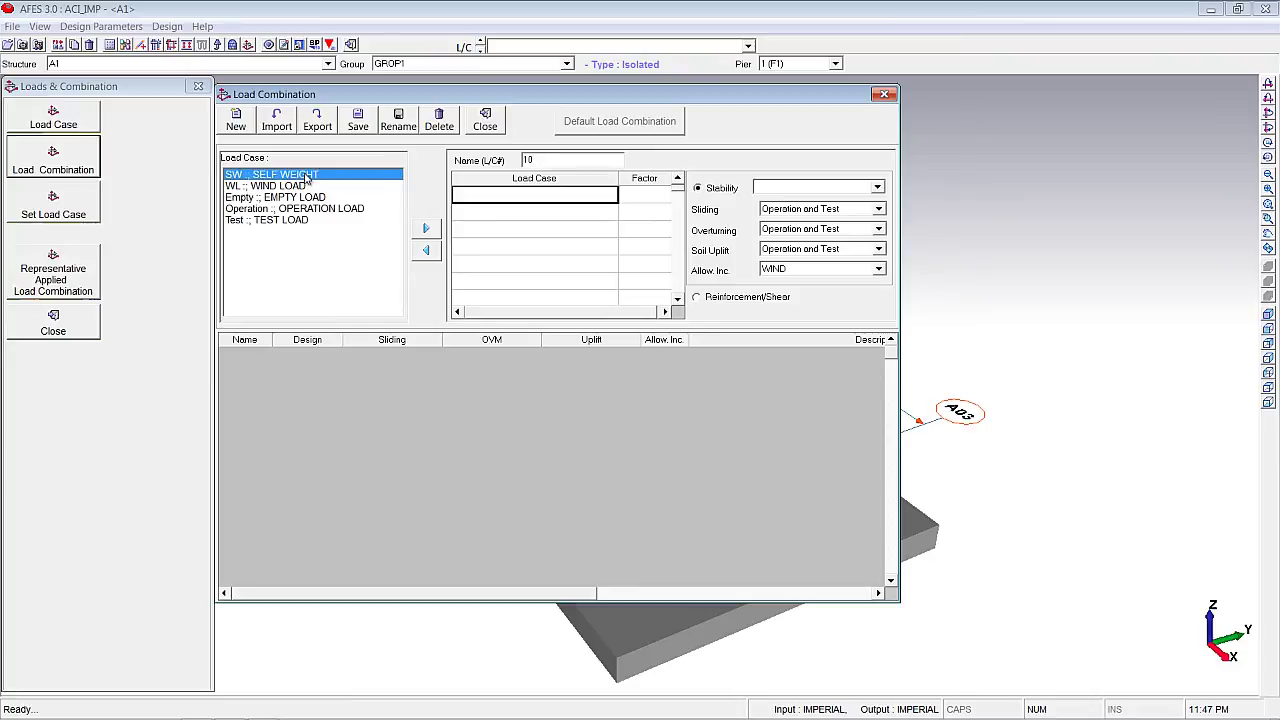
pyautogui.keyDown('ctrl'); pyautogui.click(294, 188); pyautogui.keyUp('ctrl')
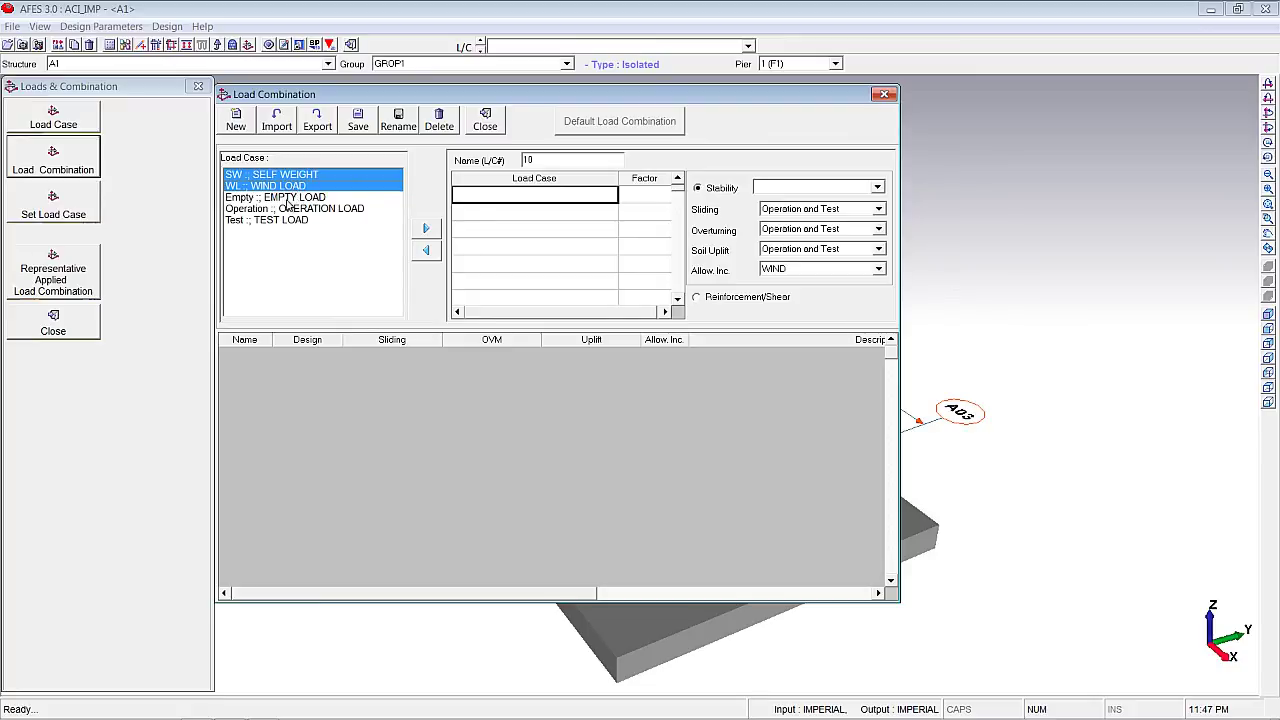
pyautogui.keyDown('ctrl'); pyautogui.click(289, 199); pyautogui.keyUp('ctrl')
pyautogui.click(426, 229)
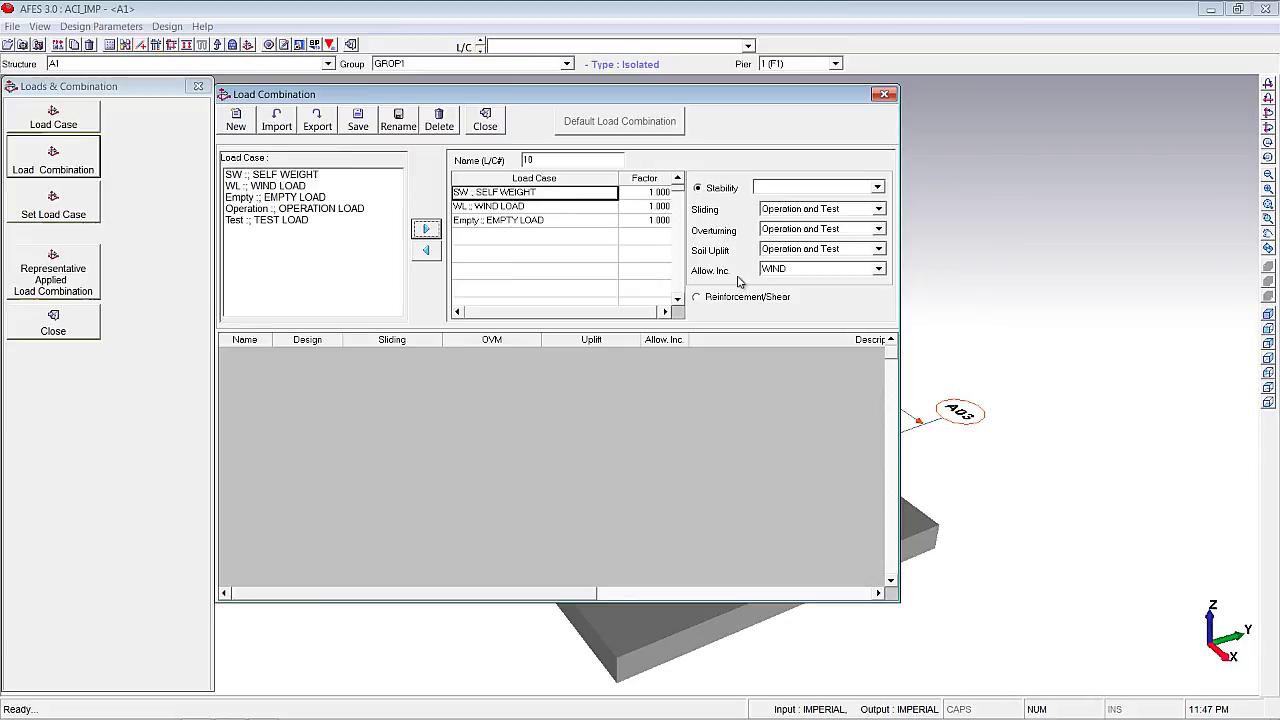
# Set combination 10's sliding, overturning and soil uplift to Erection and its allowable increase to NONE, and save it.
pyautogui.click(879, 209)
pyautogui.click(836, 222)
pyautogui.click(879, 229)
pyautogui.click(850, 242)
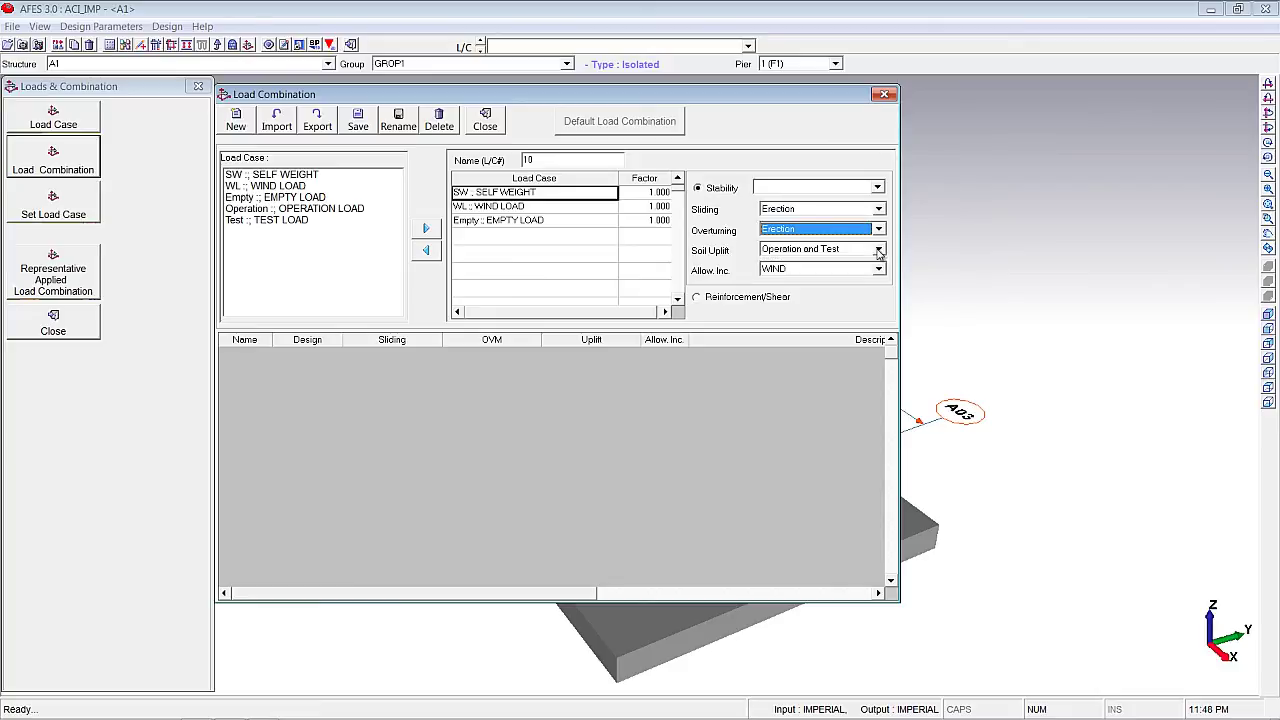
pyautogui.click(879, 249)
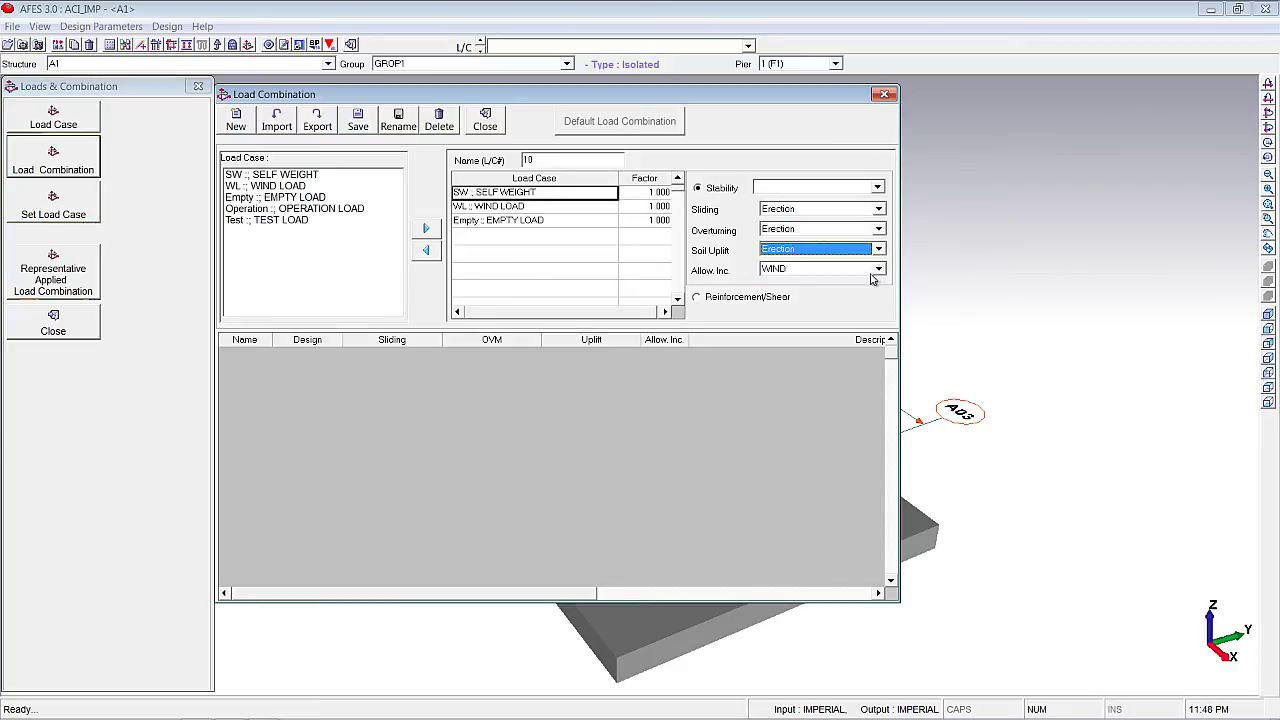
pyautogui.click(878, 269)
pyautogui.click(790, 298)
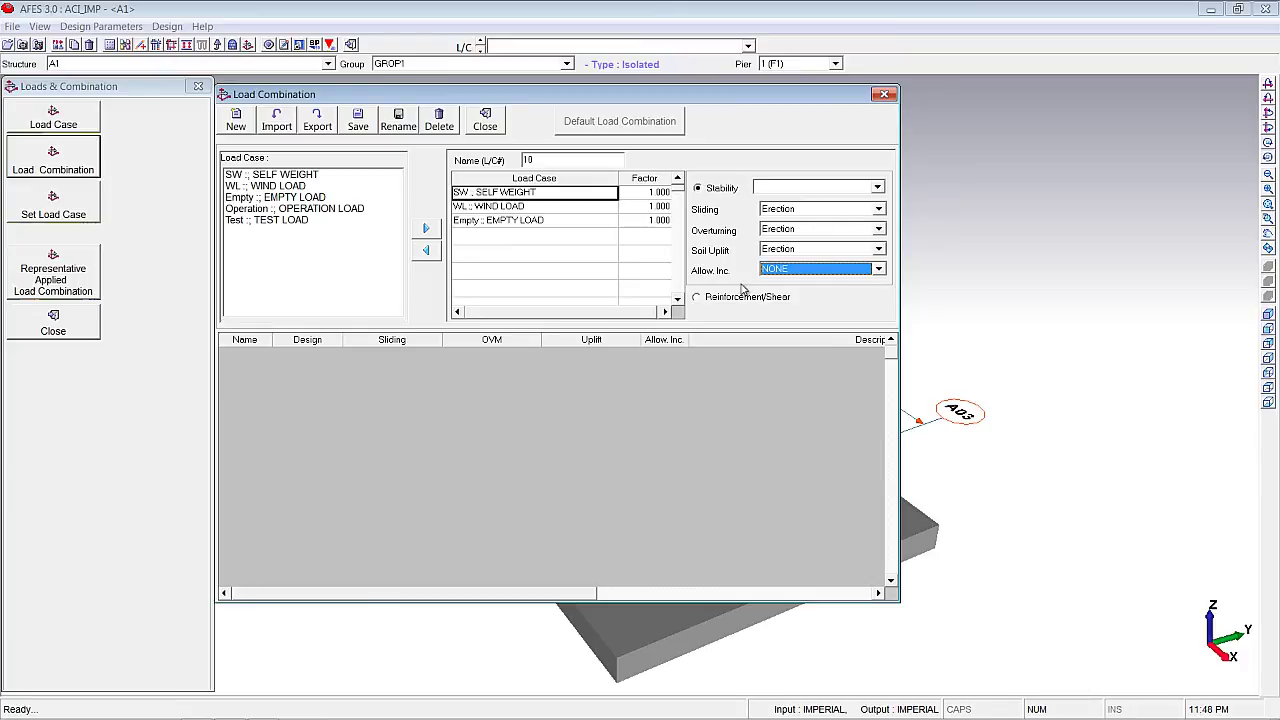
pyautogui.click(360, 130)
# Set the stability type of combination 10 to STATIC and save the combination.
pyautogui.click(770, 414)
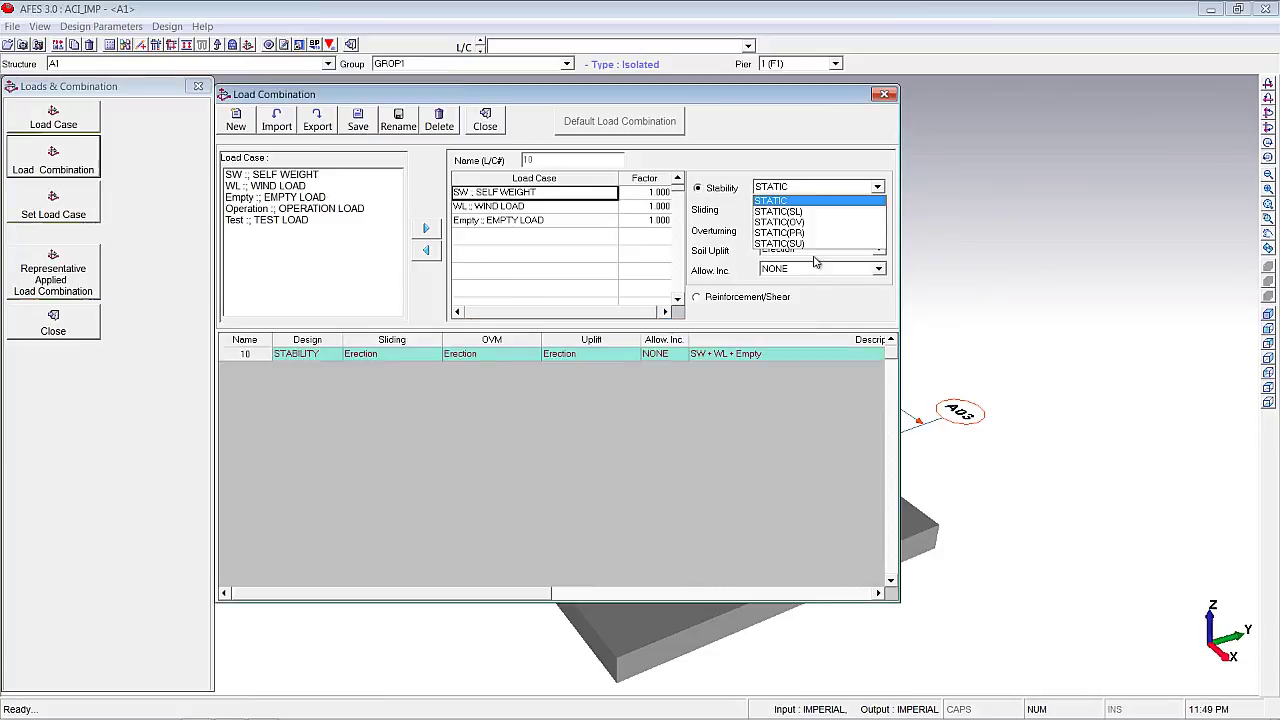
pyautogui.click(805, 191)
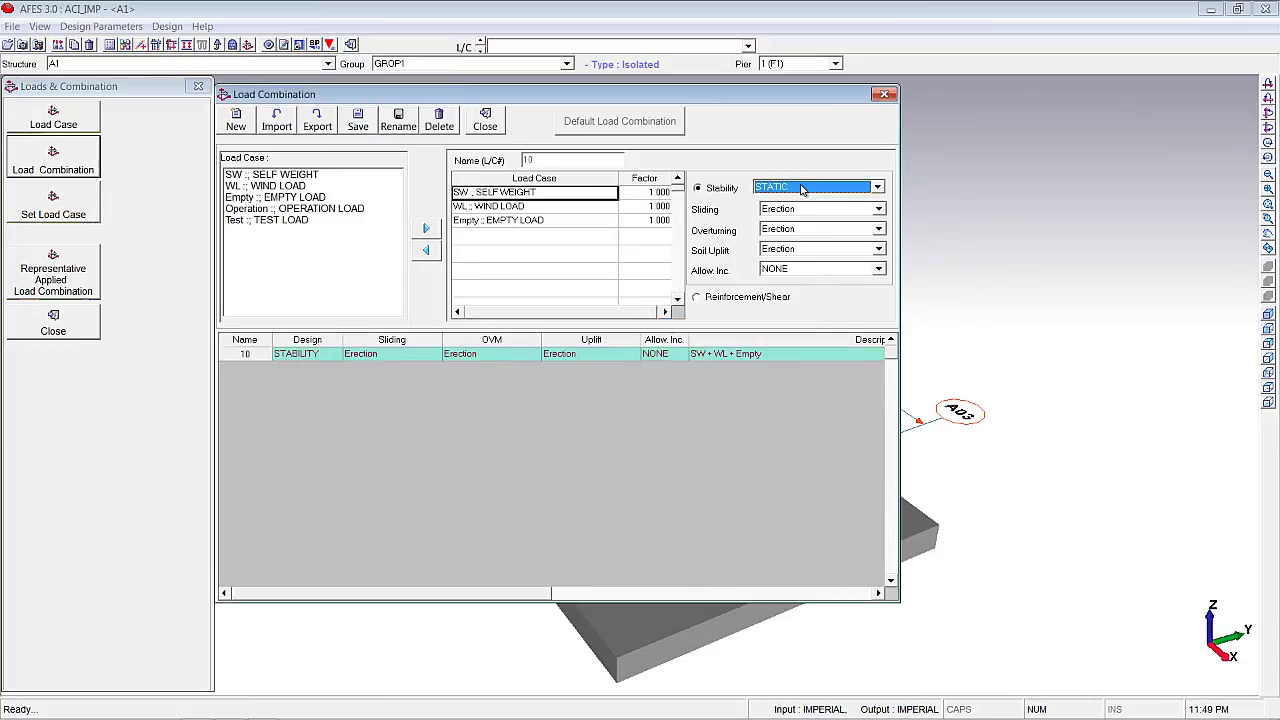
pyautogui.click(360, 121)
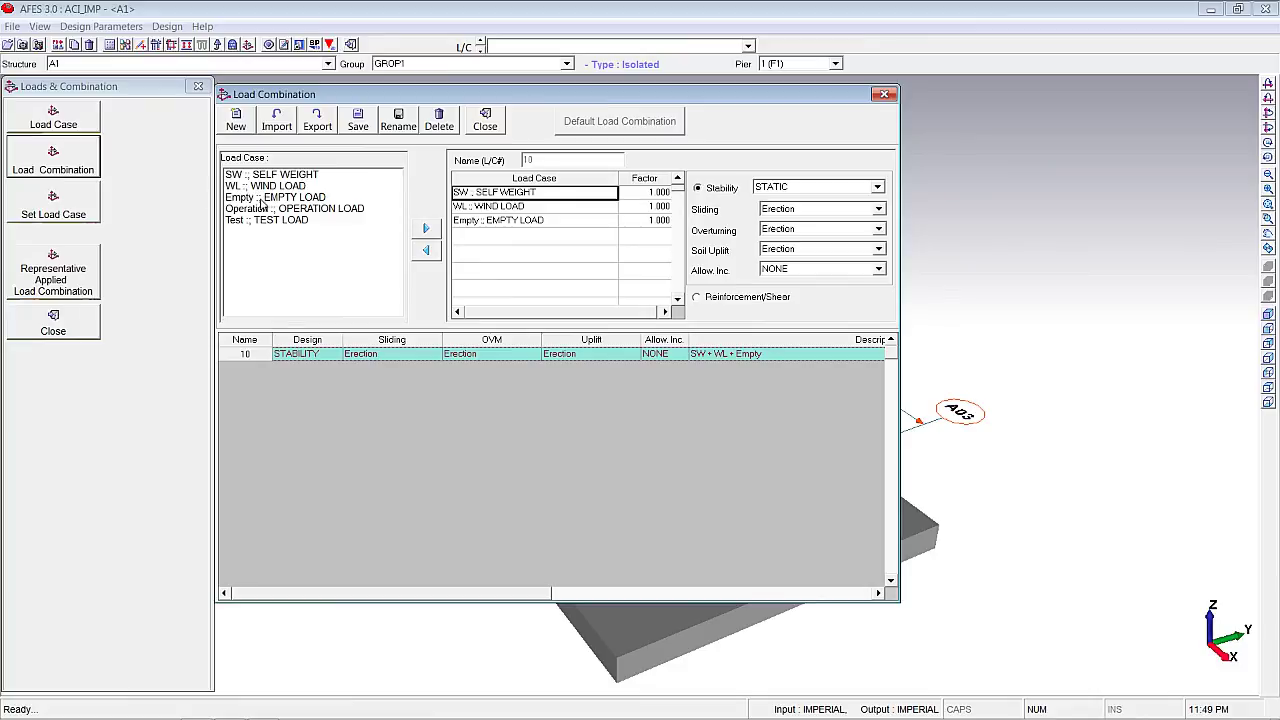
# Create a new load combination named 20 containing the SW, WL and Operation load cases.
pyautogui.click(245, 126)
pyautogui.click(567, 165)
pyautogui.write('20')
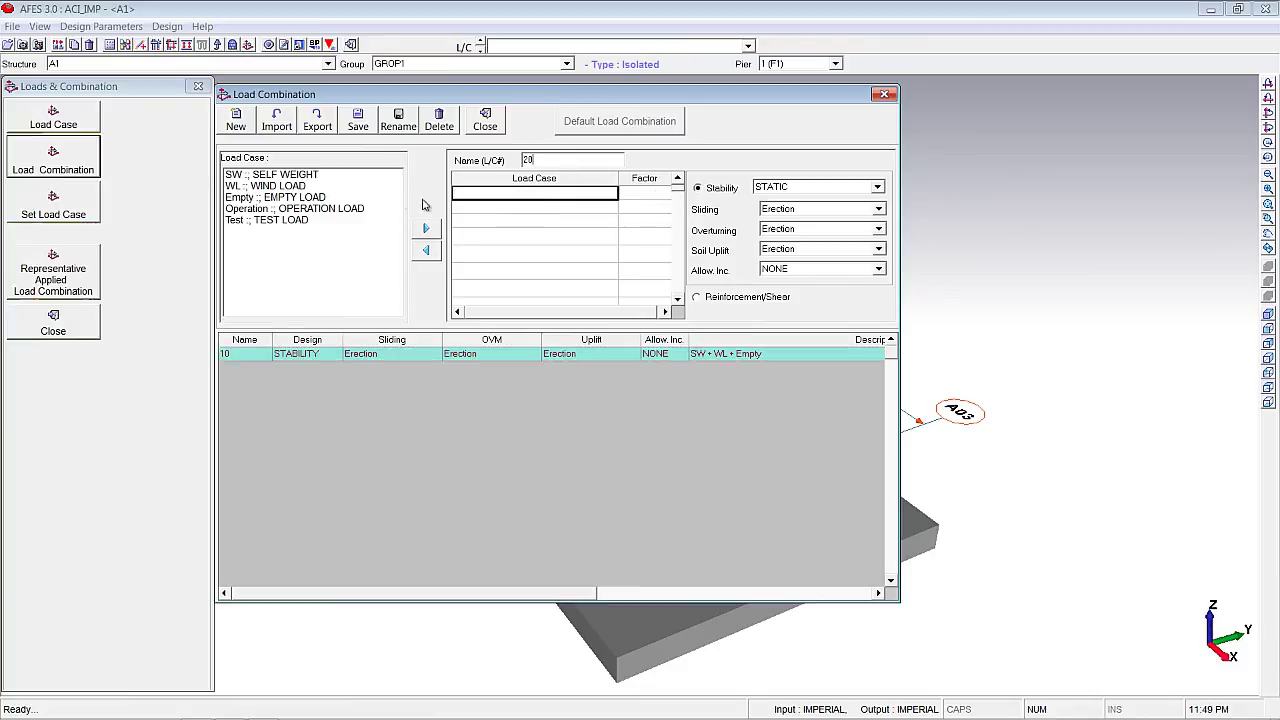
pyautogui.click(285, 177)
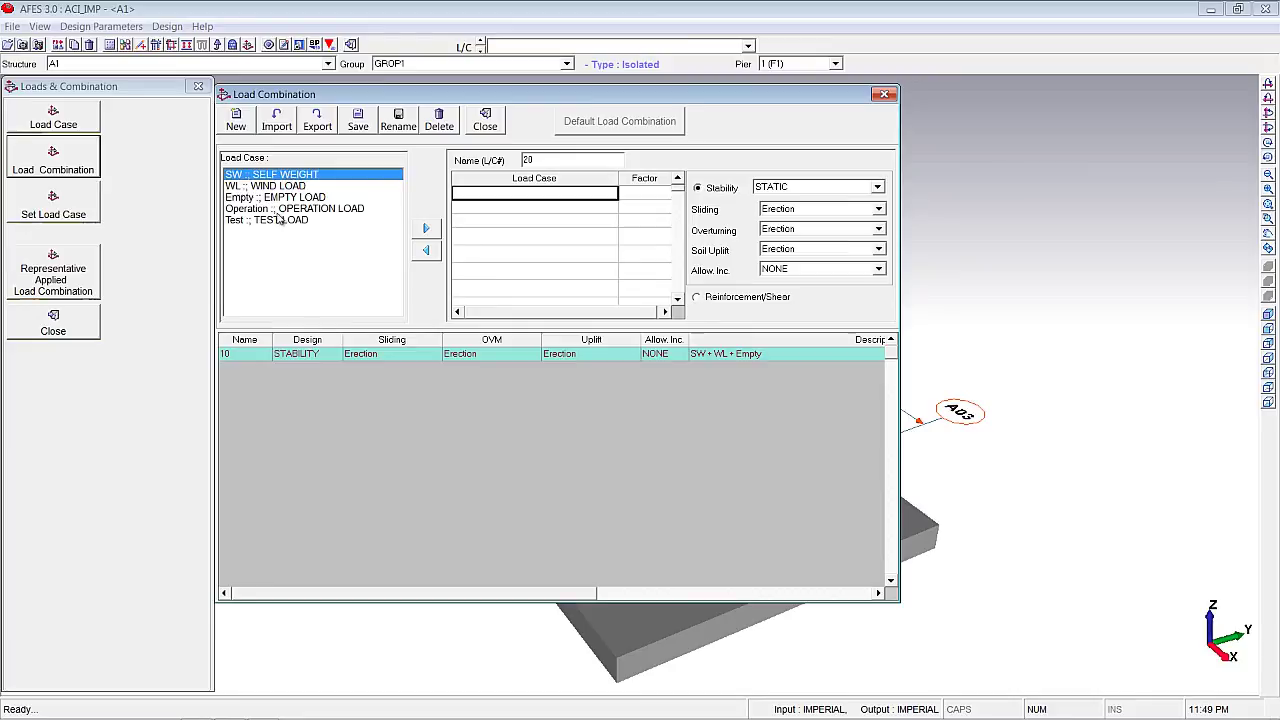
pyautogui.keyDown('ctrl'); pyautogui.click(294, 189); pyautogui.keyUp('ctrl')
pyautogui.keyDown('ctrl'); pyautogui.click(295, 208); pyautogui.keyUp('ctrl')
pyautogui.click(425, 228)
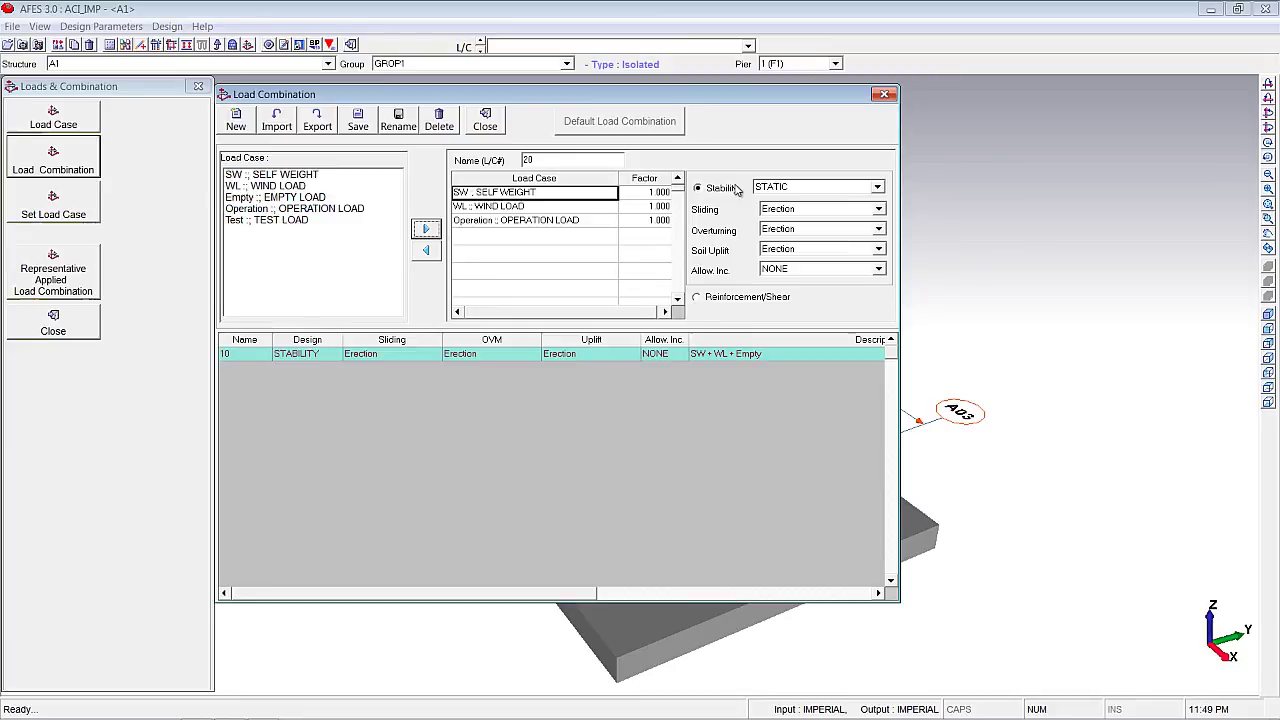
# Set combination 20's sliding, overturning and soil uplift to Operation and Wind and its allowable increase to WIND, and save it.
pyautogui.click(879, 210)
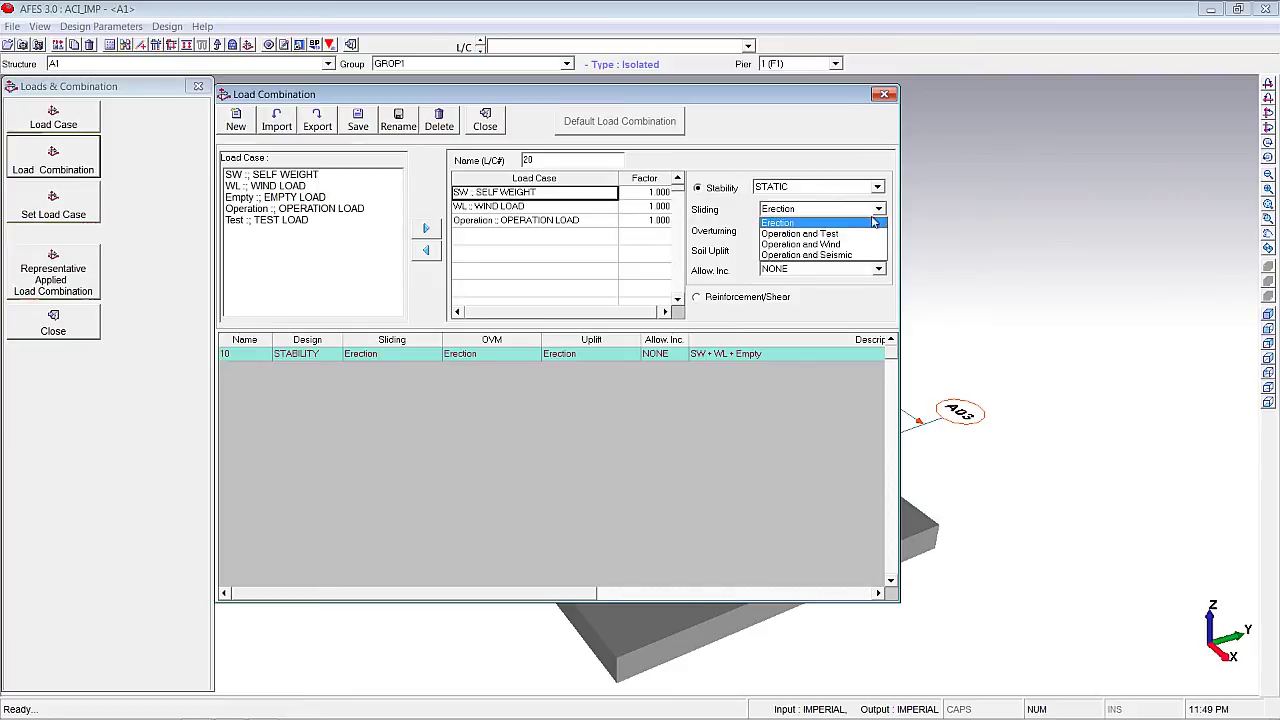
pyautogui.click(848, 241)
pyautogui.click(880, 232)
pyautogui.click(848, 263)
pyautogui.click(877, 272)
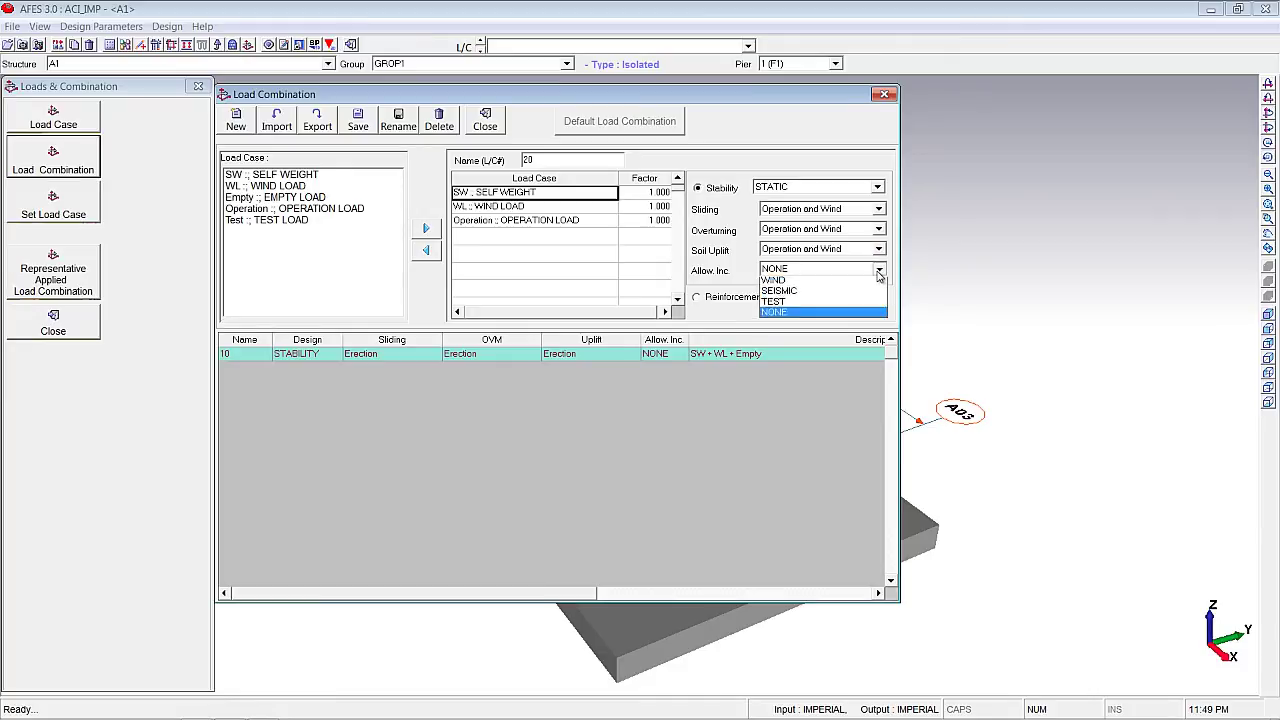
pyautogui.click(837, 290)
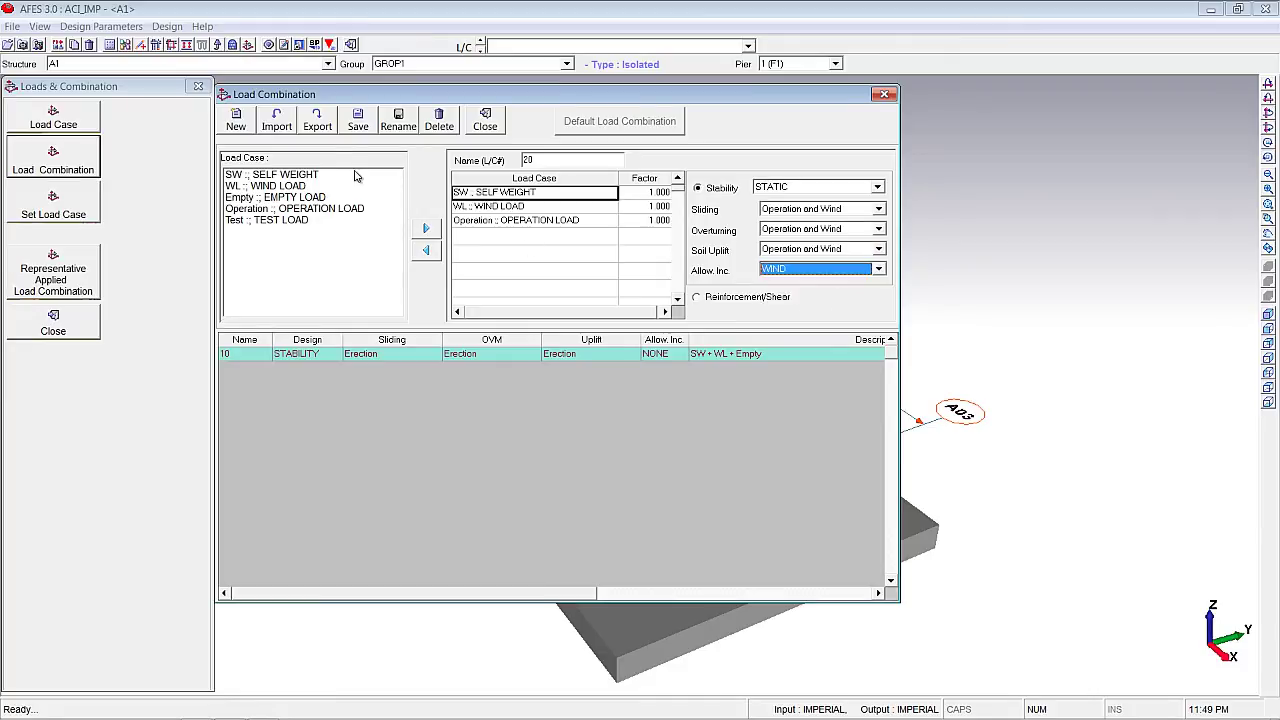
pyautogui.click(358, 122)
# Create and save stability load combination 30 from the SW and Test load cases, keeping the Operation and Wind settings.
pyautogui.click(236, 122)
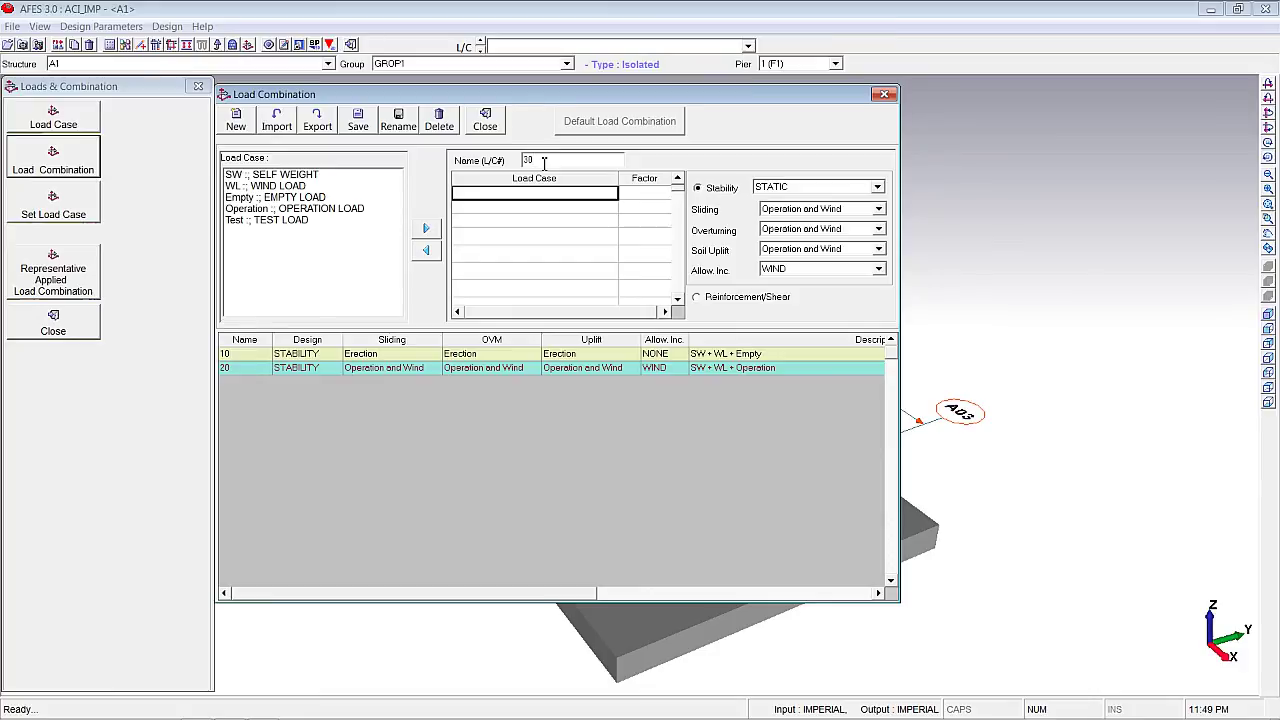
pyautogui.write('30')
pyautogui.click(425, 228)
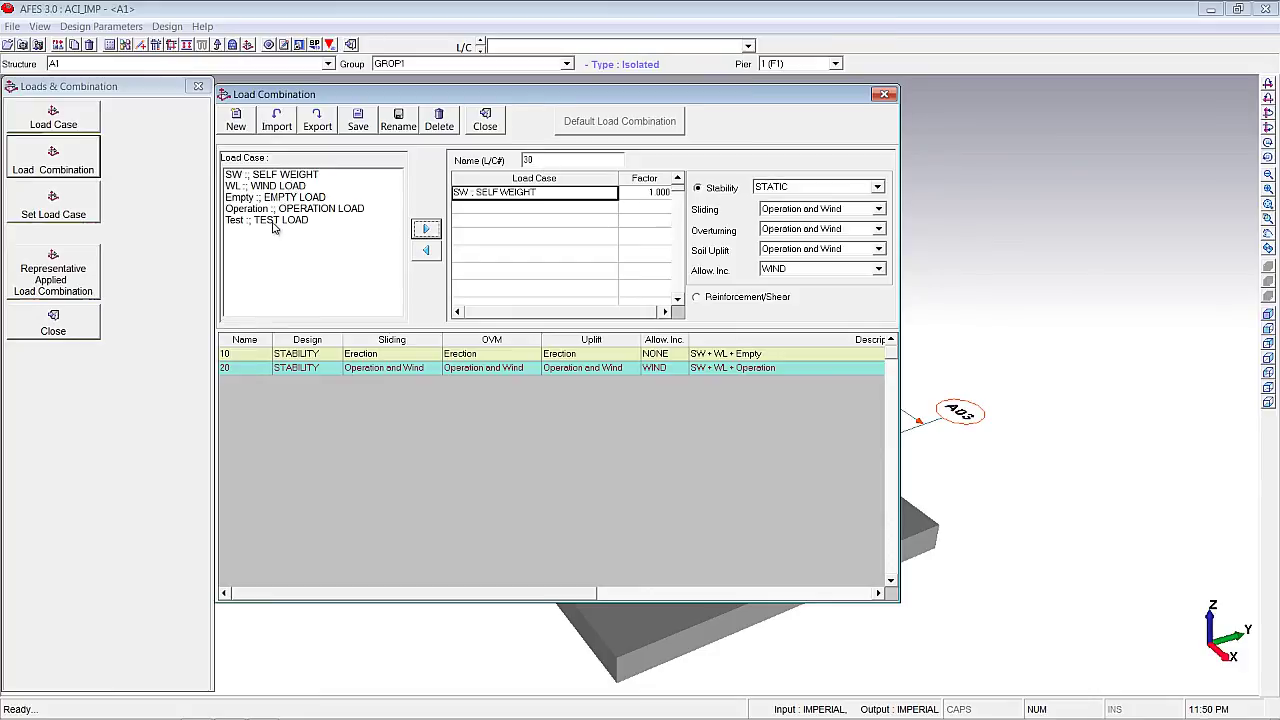
pyautogui.click(272, 220)
pyautogui.click(425, 228)
pyautogui.click(358, 120)
# Create a new load combination named 100 containing the SW, WL and Empty load cases.
pyautogui.click(236, 120)
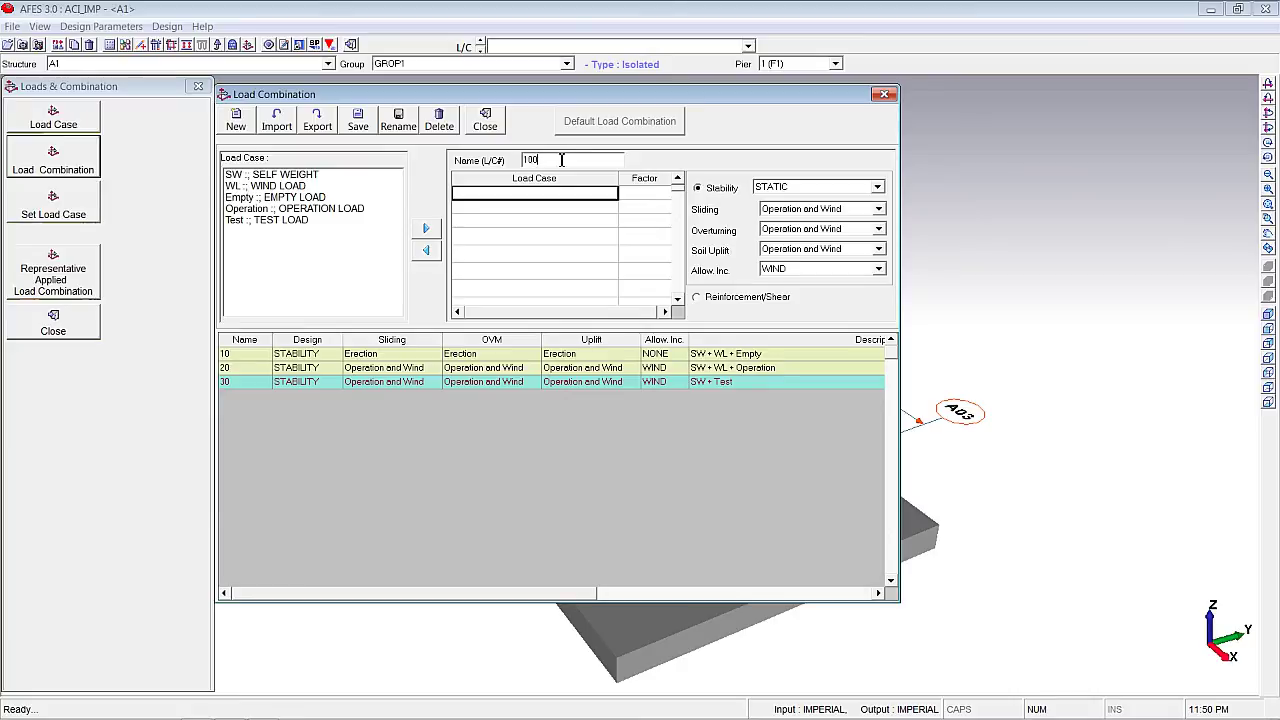
pyautogui.press('Return')
pyautogui.click(285, 188)
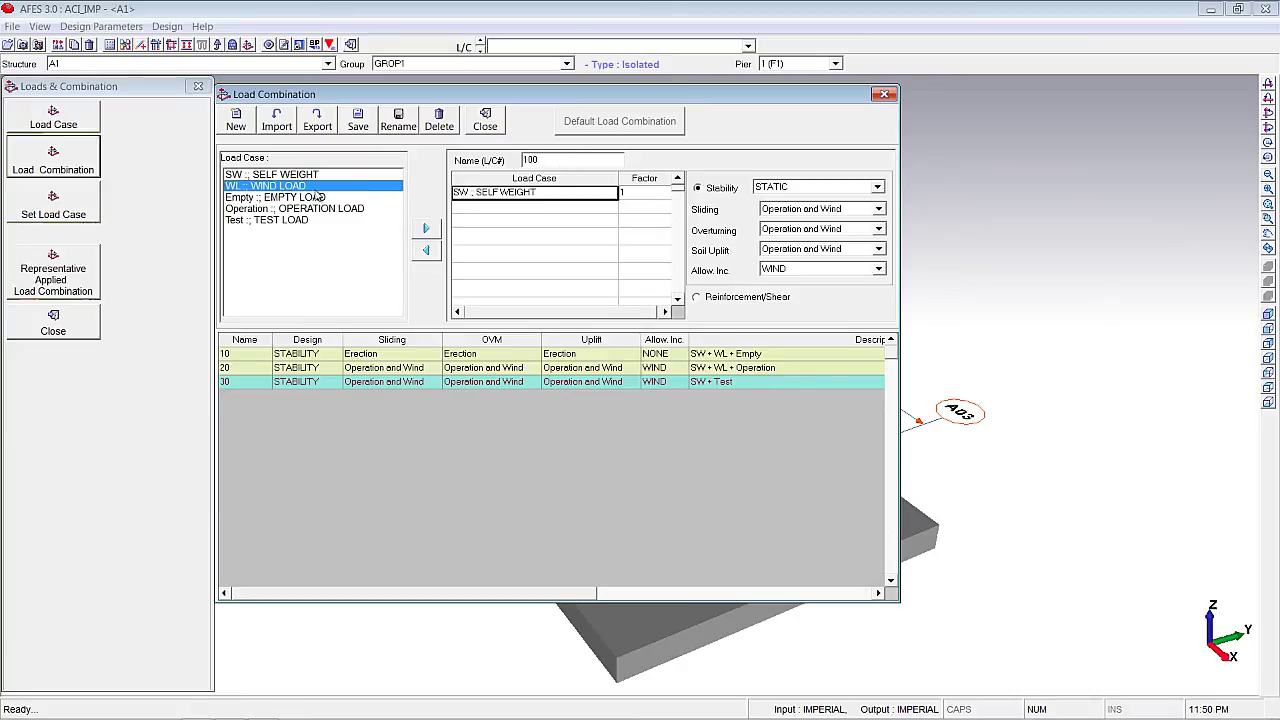
pyautogui.click(427, 230)
pyautogui.doubleClick(276, 199)
# Set combination 100's factors to 1.05 for SW, 1.05 for WL and 1.275 for Empty, and save it as a Reinforcement/Shear combination.
pyautogui.click(637, 193)
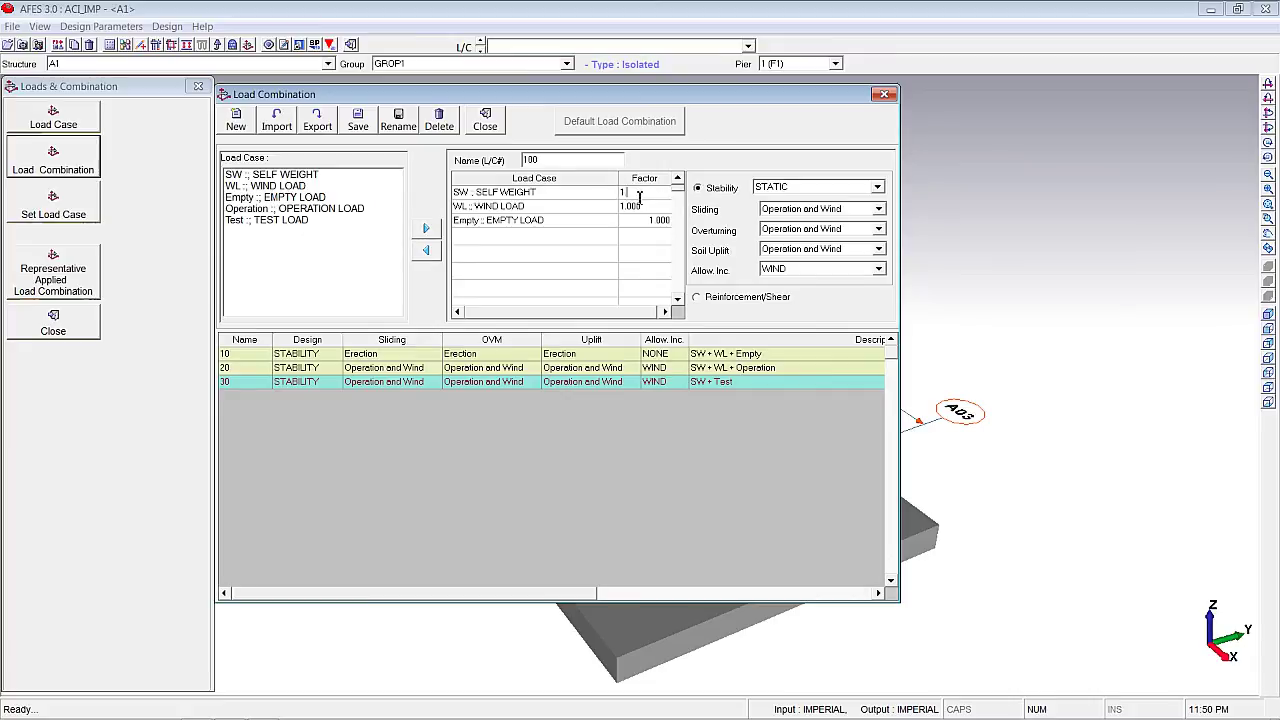
pyautogui.click(650, 206)
pyautogui.write('1.05')
pyautogui.click(658, 219)
pyautogui.click(700, 298)
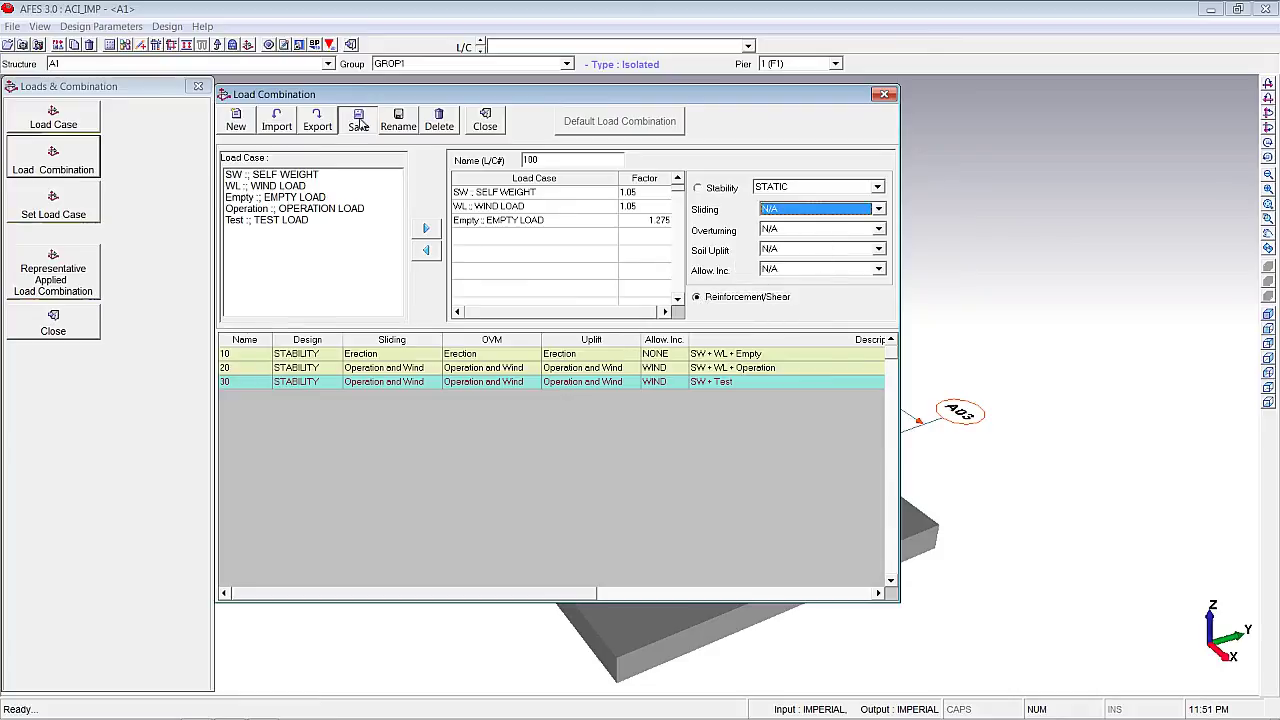
pyautogui.click(357, 120)
# Create and save reinforcement combination 200 with SW at factor 1.025, Operation at 1.275 and WL at 1.275.
pyautogui.click(238, 124)
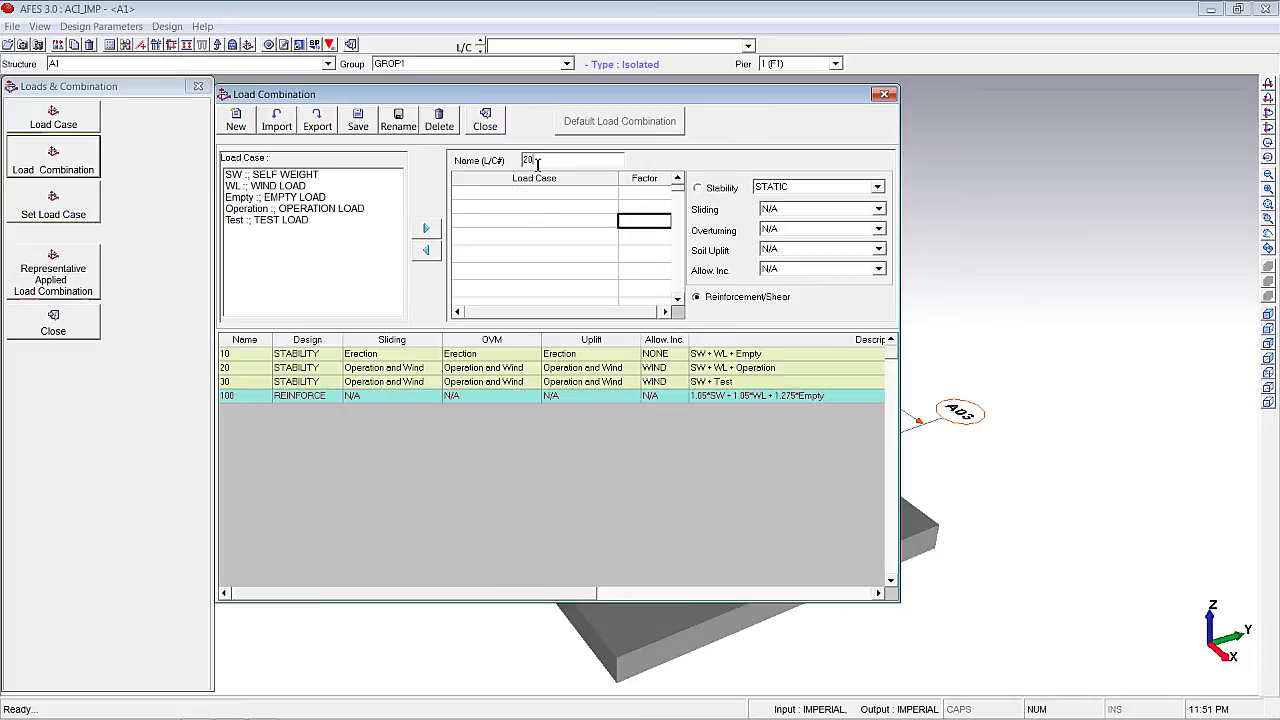
pyautogui.click(425, 228)
pyautogui.click(660, 193)
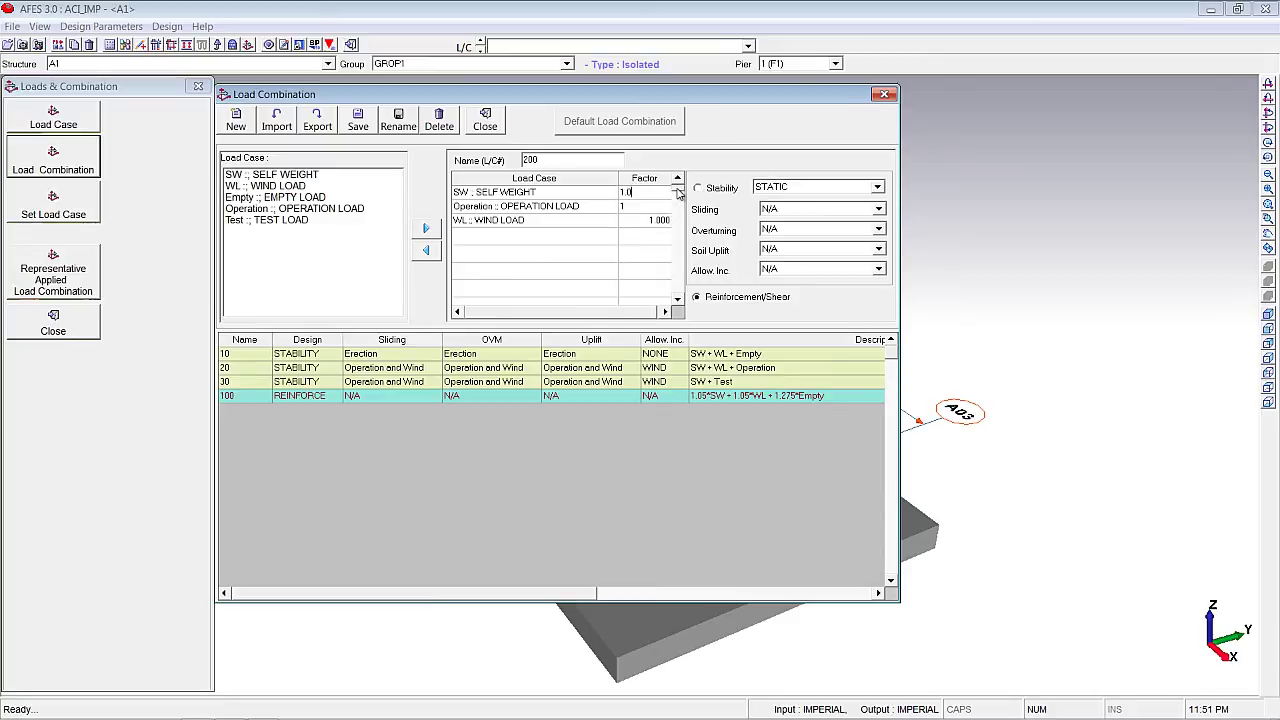
pyautogui.click(650, 205)
pyautogui.write('.275')
pyautogui.click(636, 220)
pyautogui.click(404, 121)
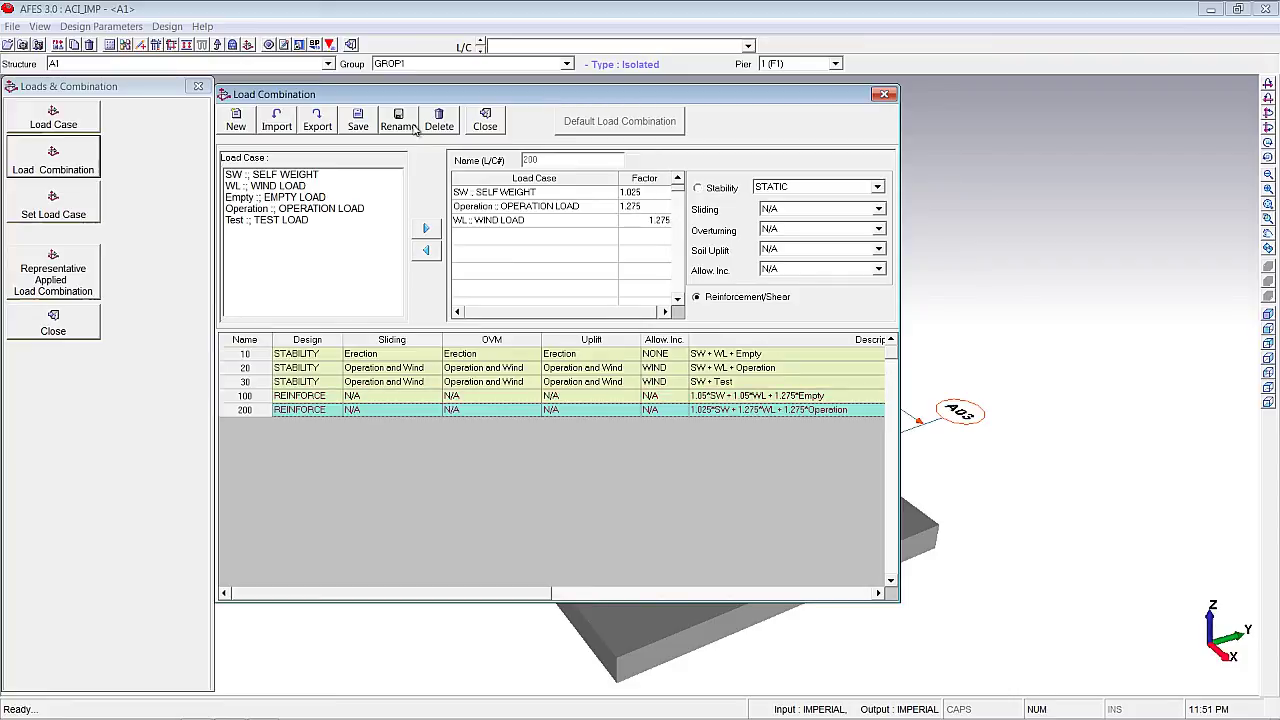
# Create a new reinforcement load combination named 300 containing the SW and Test load cases.
pyautogui.click(238, 124)
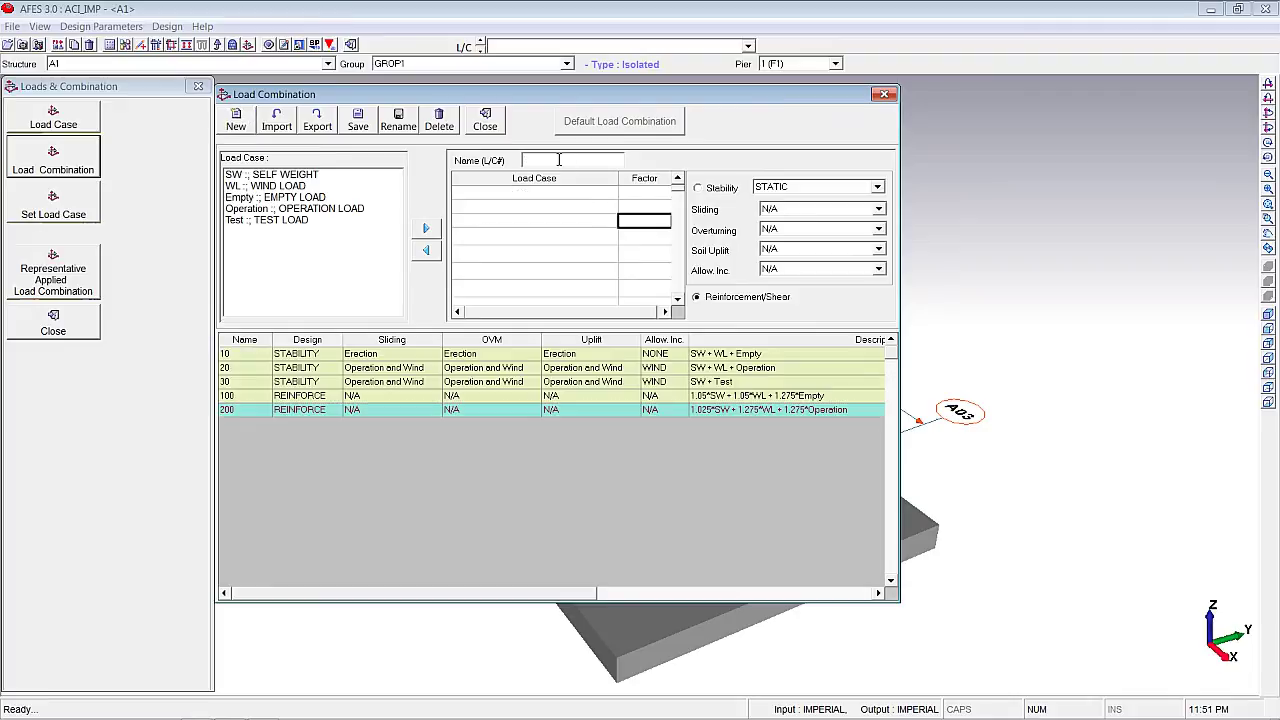
pyautogui.click(290, 174)
pyautogui.click(426, 228)
pyautogui.click(292, 220)
pyautogui.click(427, 229)
# Set combination 300's factors to 1.4 for SW and 1.7 for Test.
pyautogui.click(656, 193)
pyautogui.click(657, 193)
pyautogui.write('.4')
pyautogui.click(637, 207)
pyautogui.write('.7')
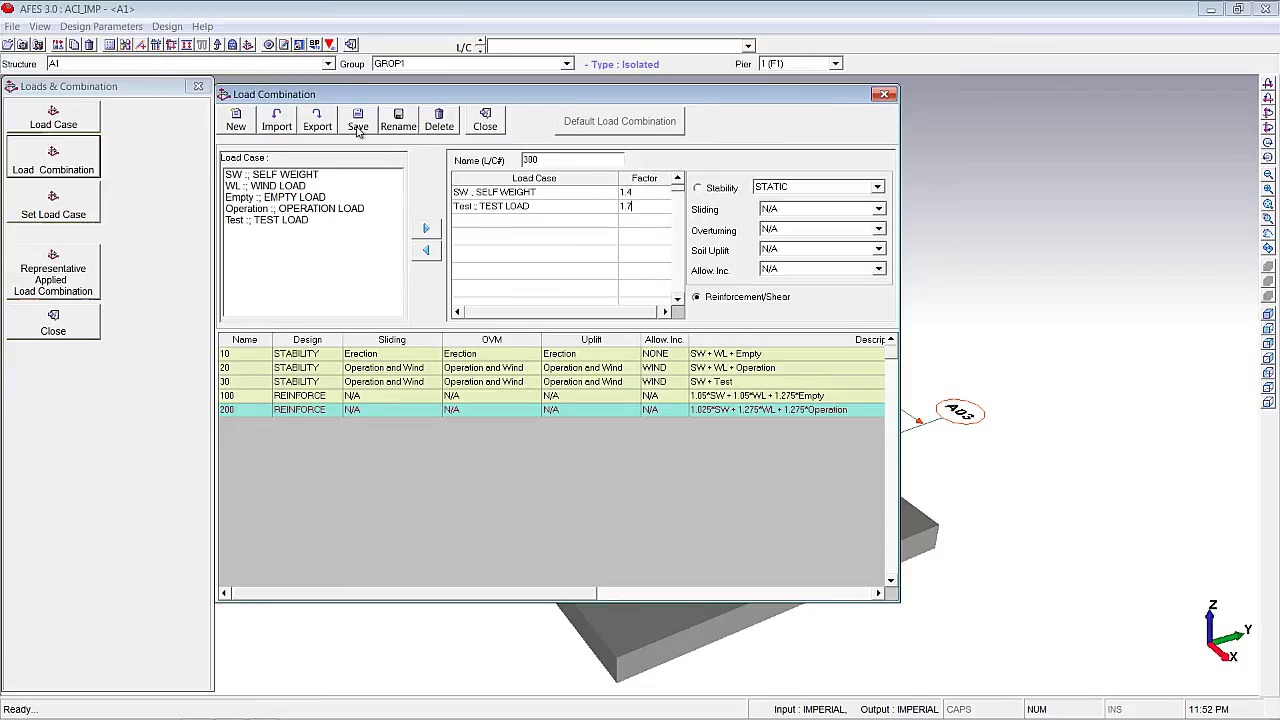
# Save combination 300 and export GROP1's load combinations to a text file named SampleLC.
pyautogui.click(357, 120)
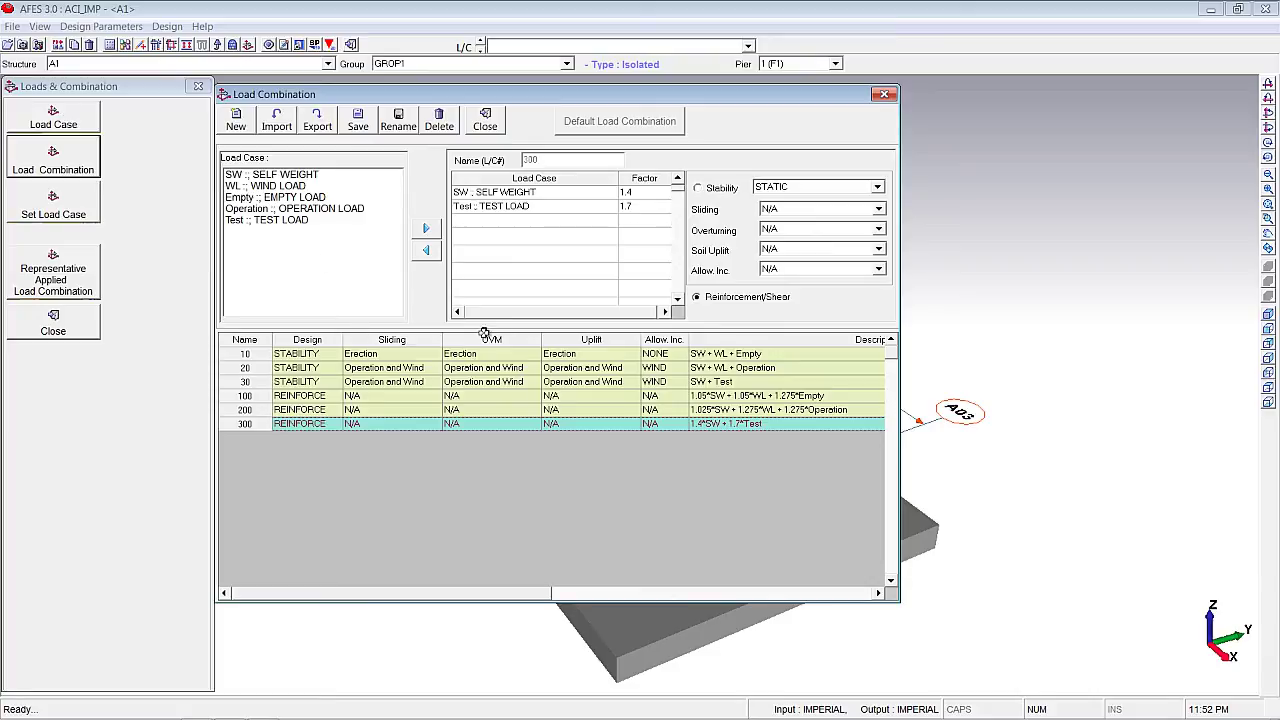
pyautogui.click(317, 128)
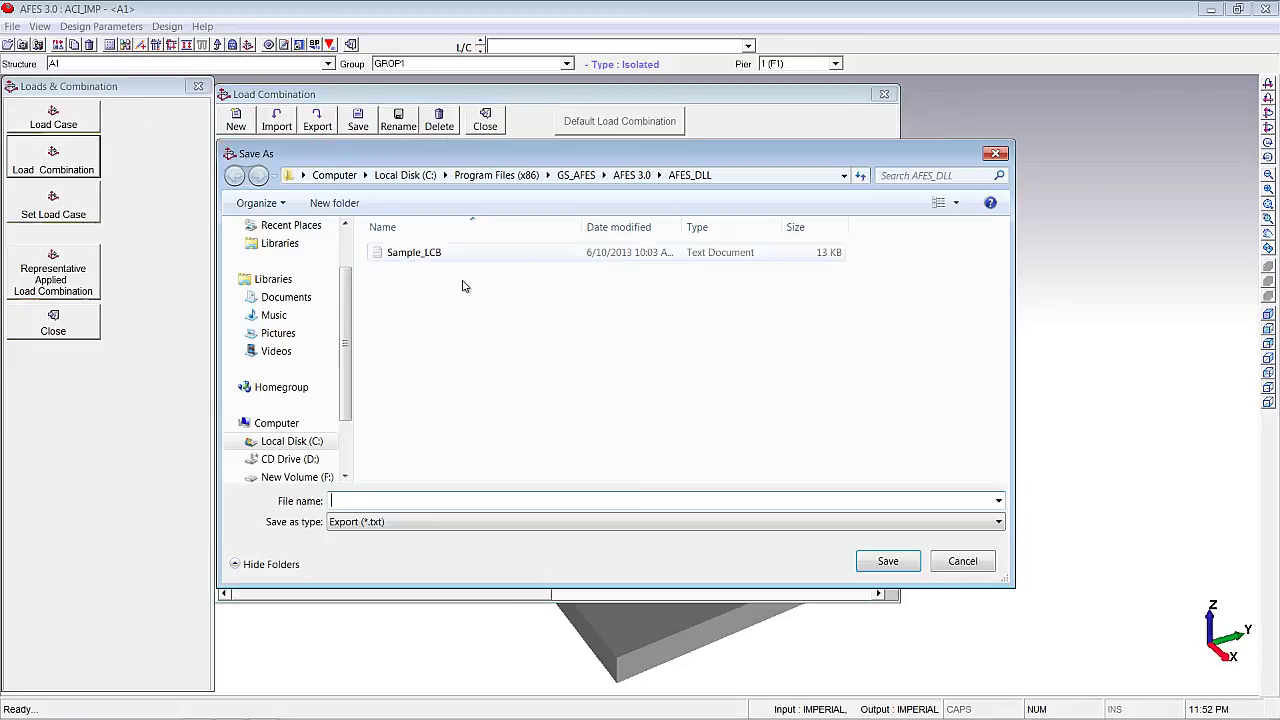
pyautogui.write('Sample')
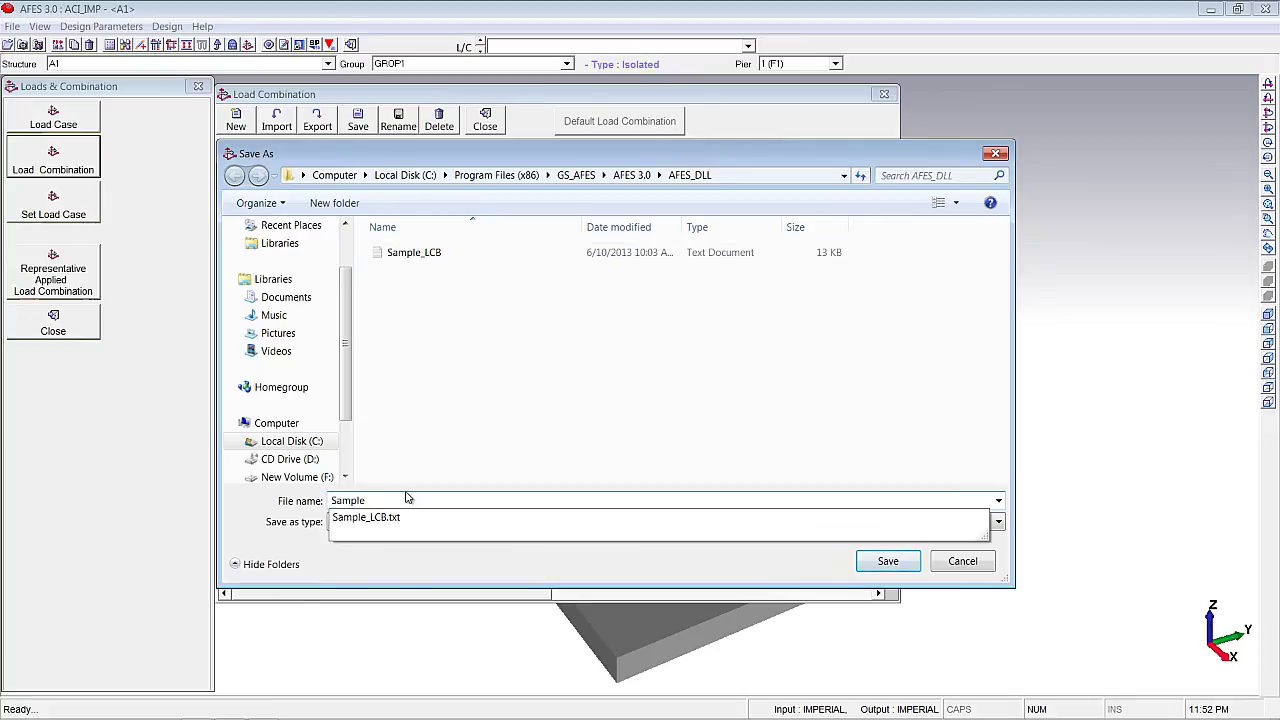
pyautogui.write('LC')
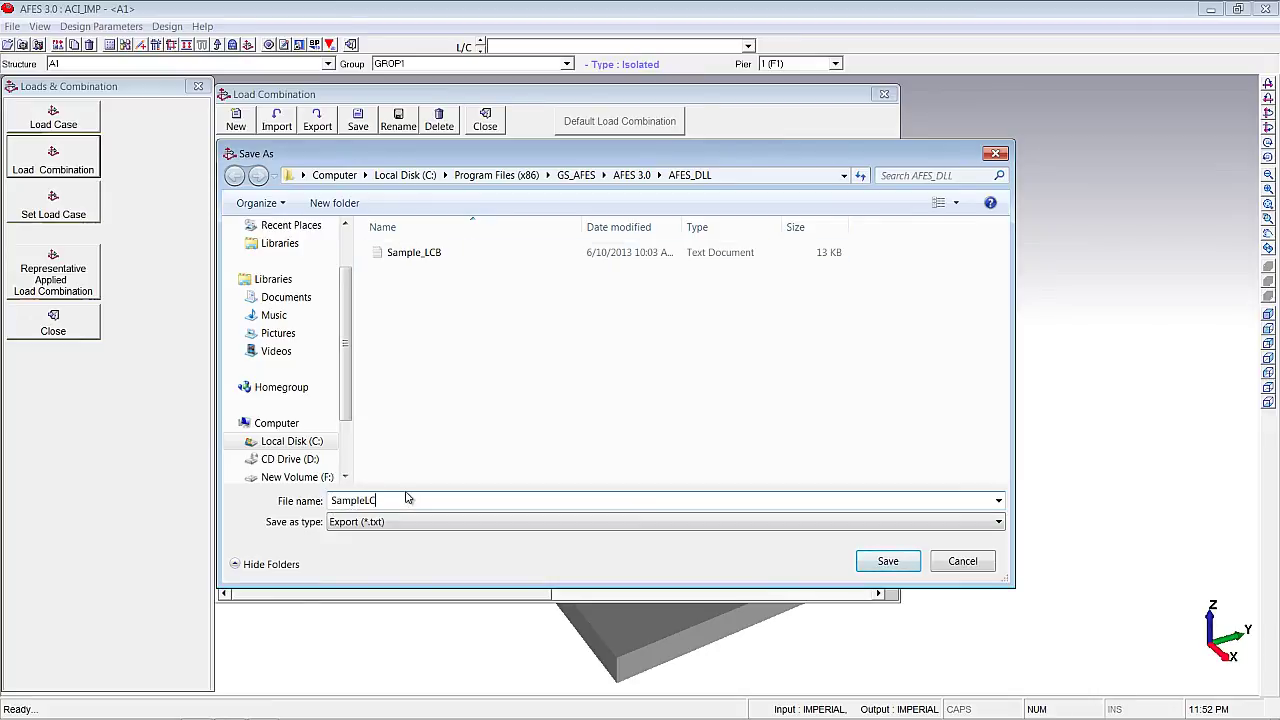
pyautogui.click(886, 562)
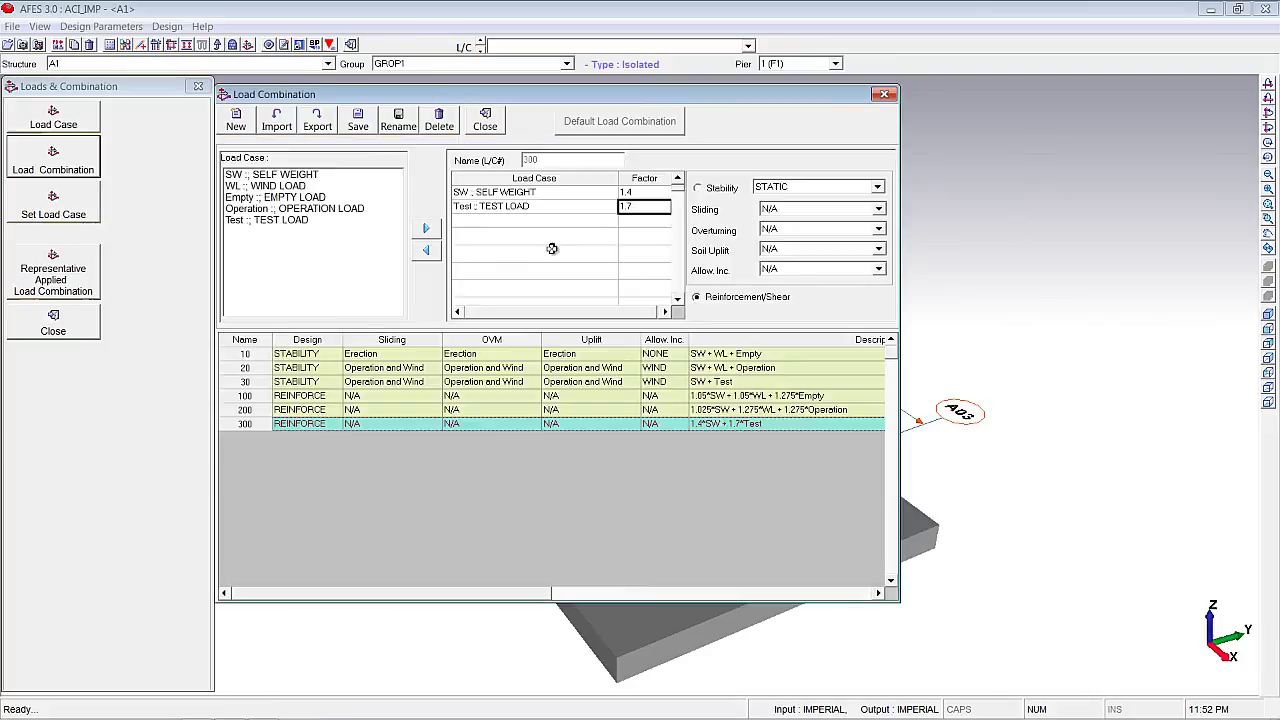
pyautogui.click(316, 125)
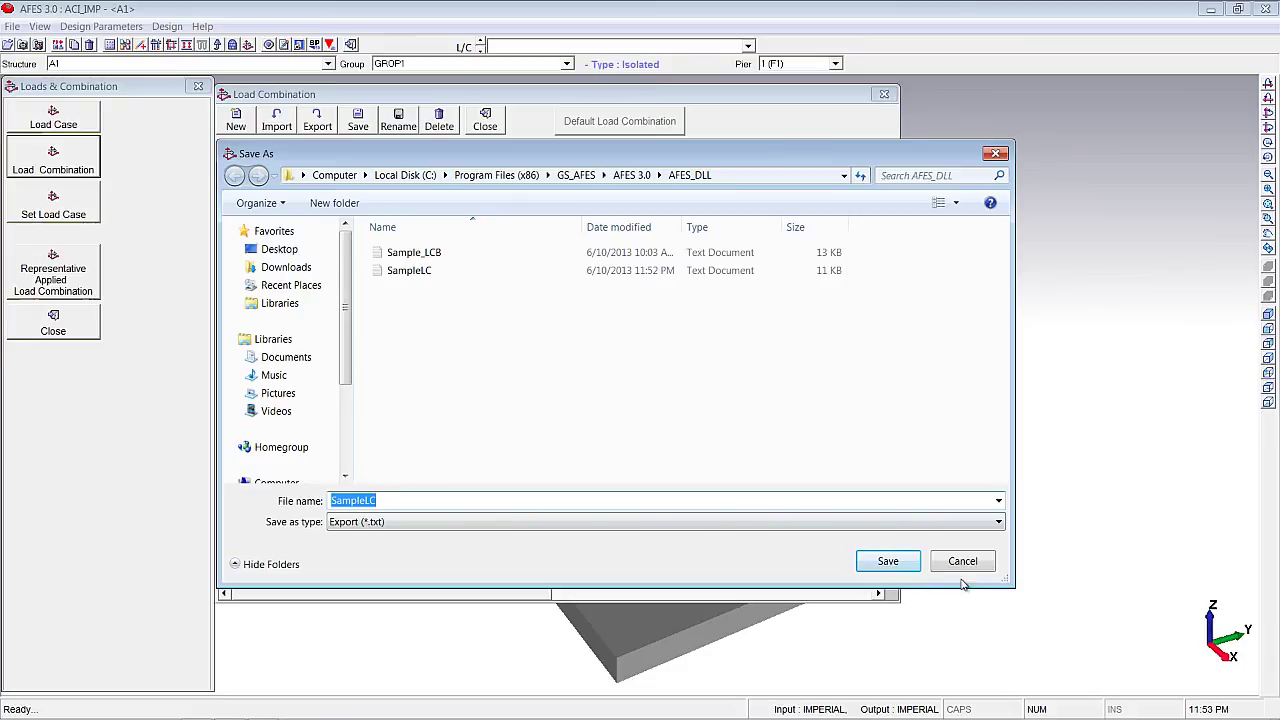
pyautogui.click(898, 564)
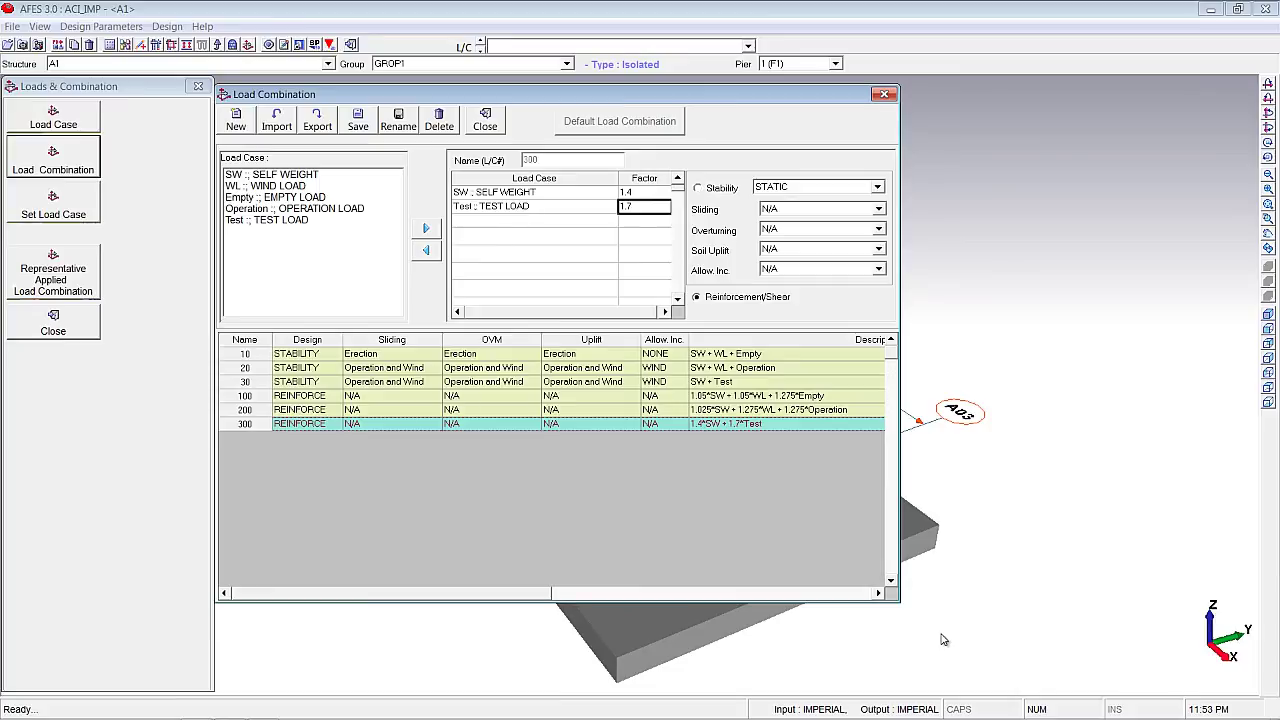
pyautogui.click(487, 126)
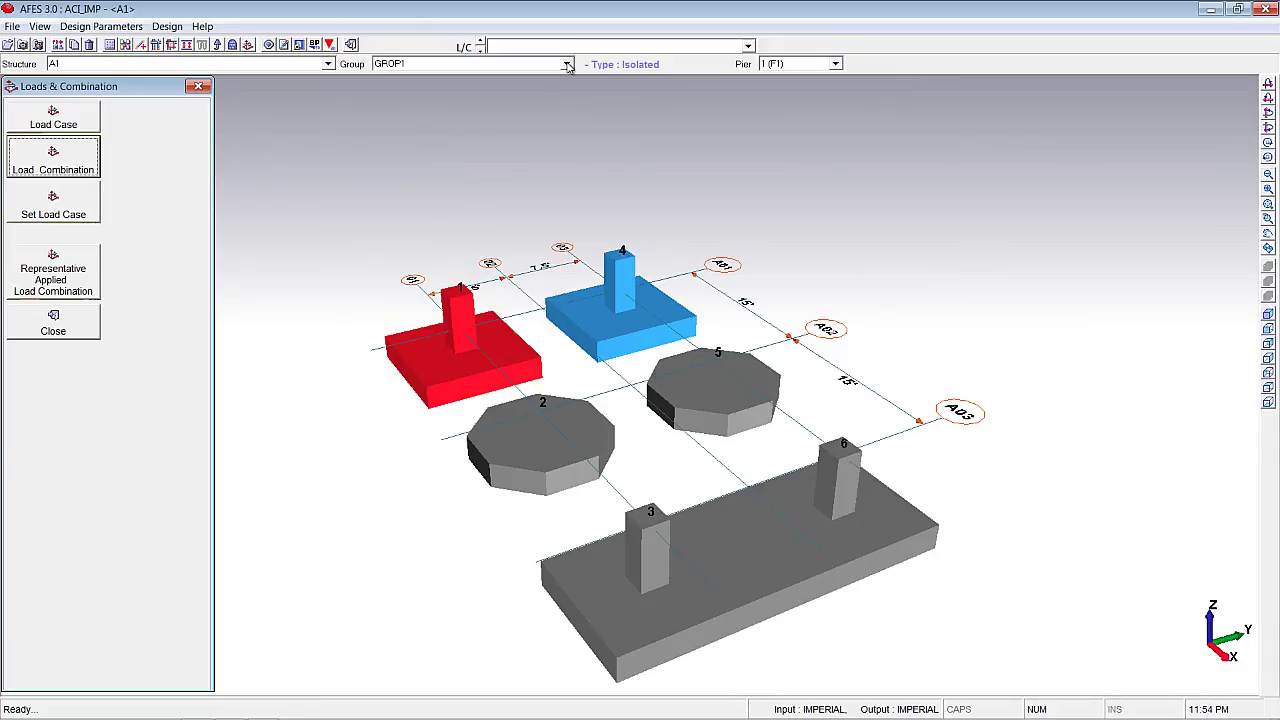
# Import the SampleLC file into group GROP2, bringing in both its load cases and load combinations instead of keeping only the previous load cases.
pyautogui.click(567, 64)
pyautogui.click(418, 92)
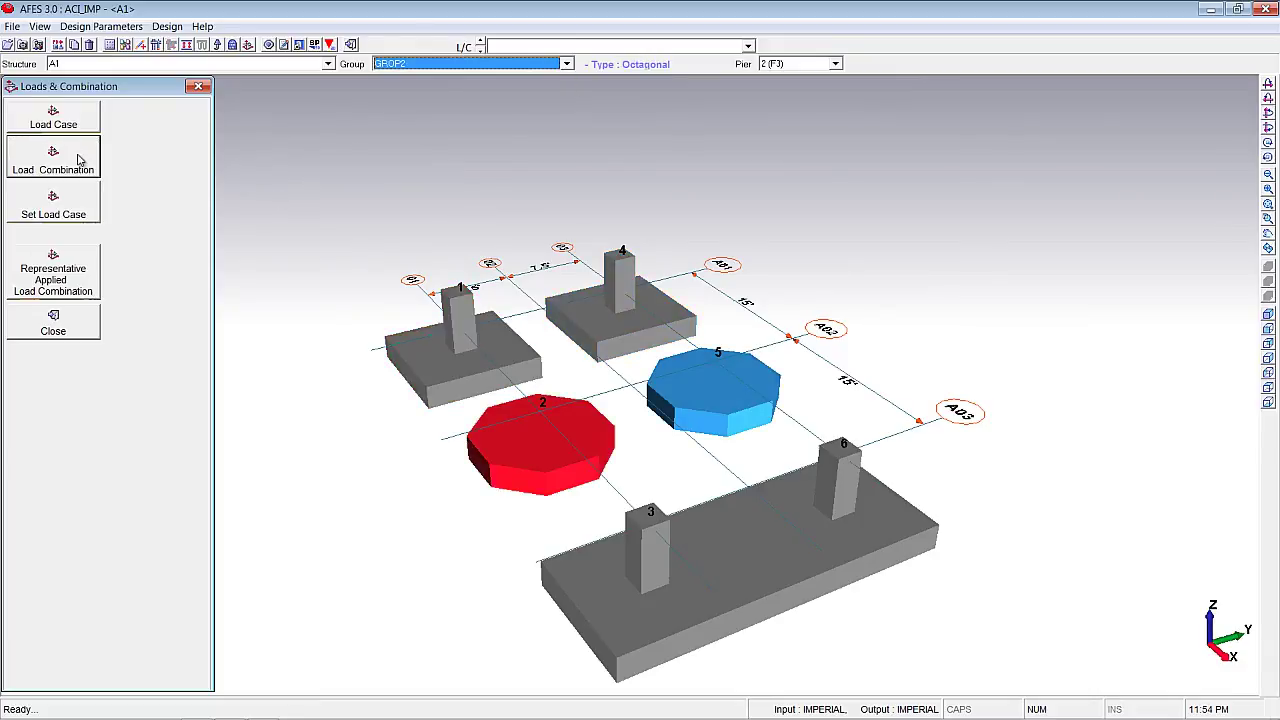
pyautogui.click(79, 159)
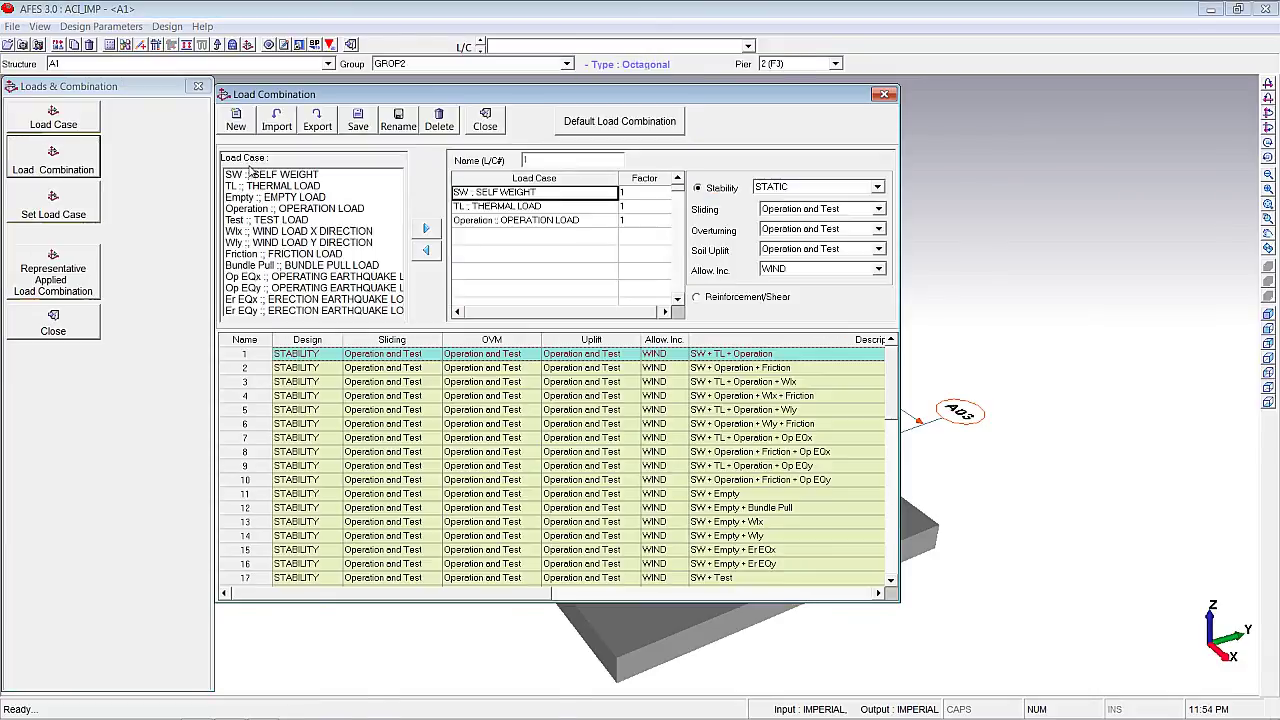
pyautogui.click(287, 131)
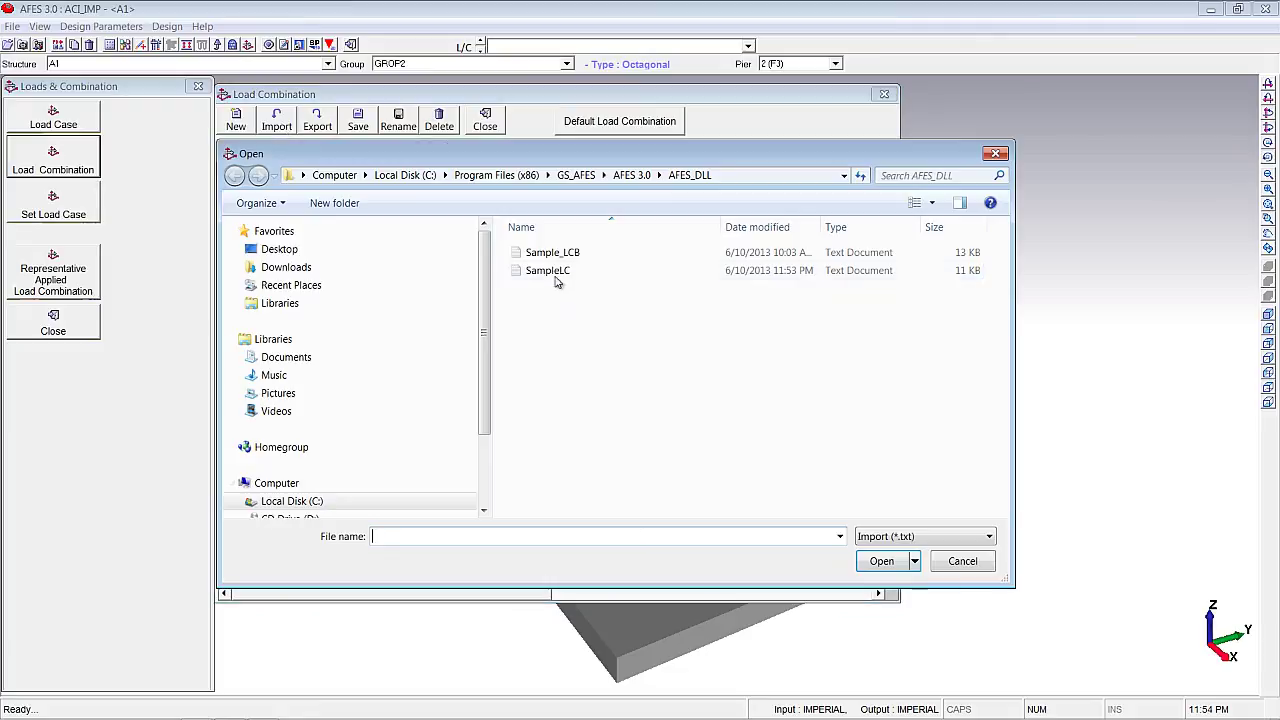
pyautogui.doubleClick(552, 270)
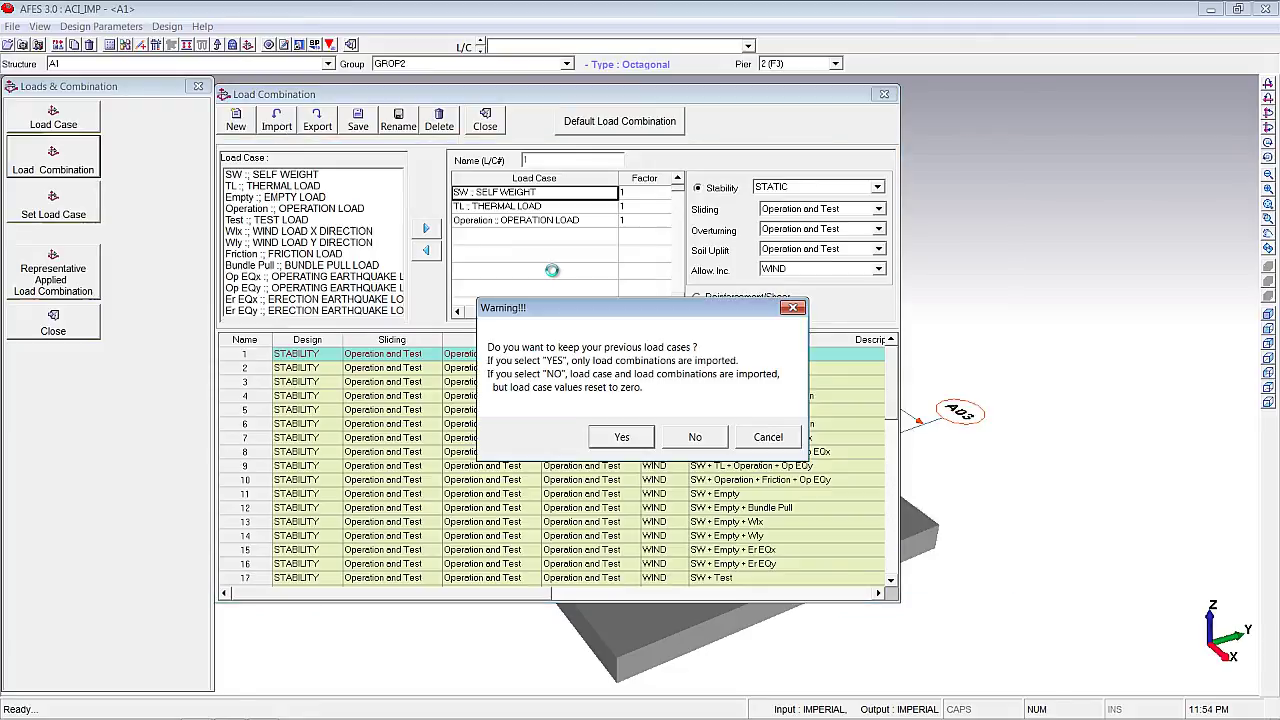
pyautogui.click(694, 438)
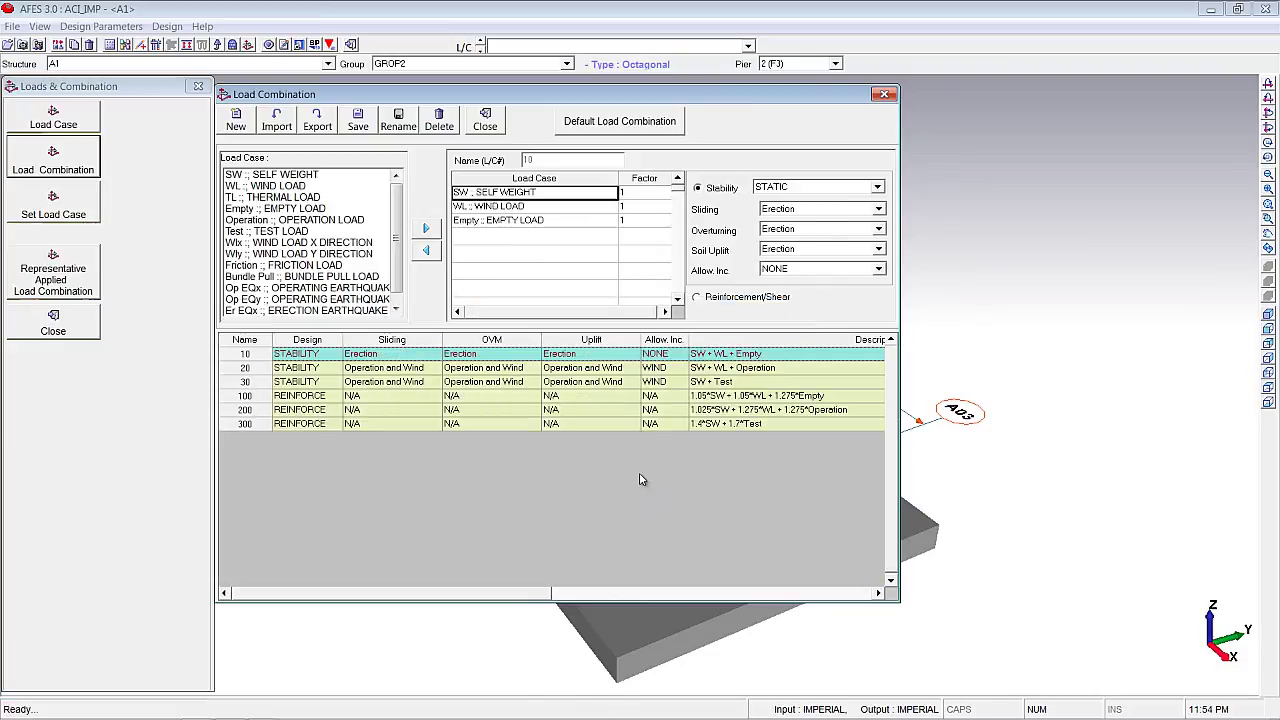
pyautogui.click(490, 126)
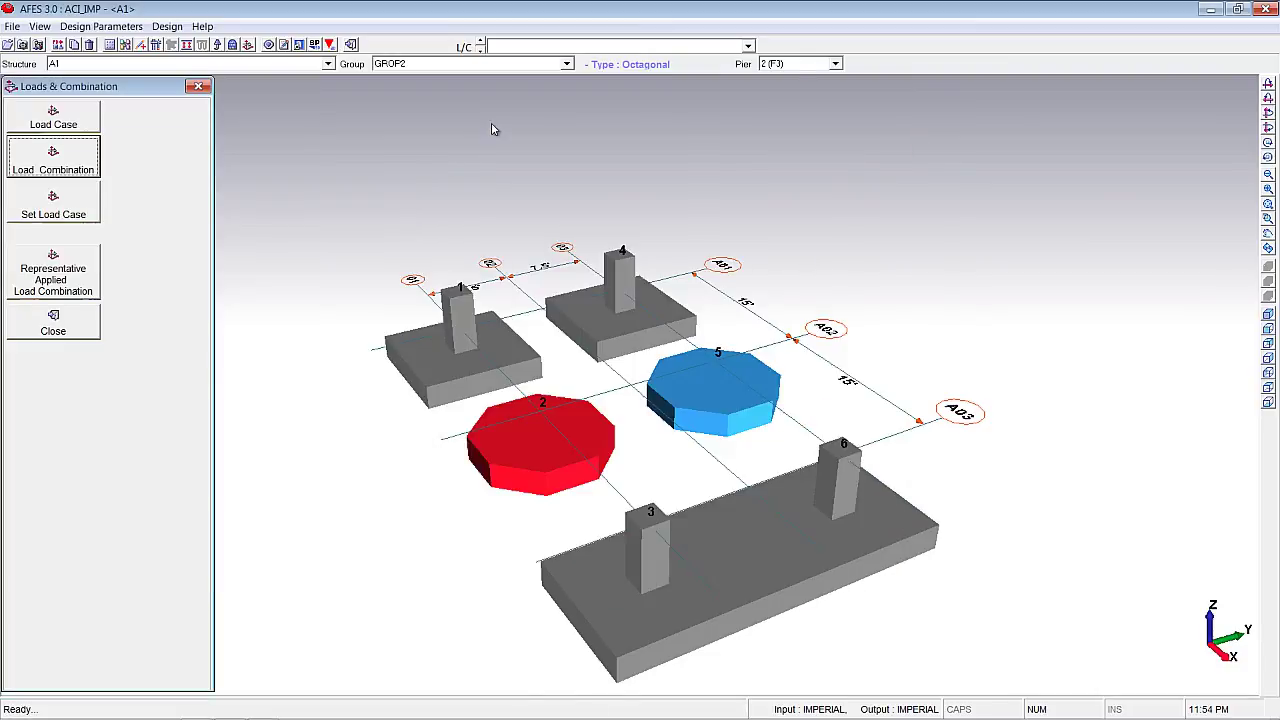
# Review GROP2's load case values for wind, thermal, empty, operation and test loads, and check its imported load combinations.
pyautogui.click(58, 128)
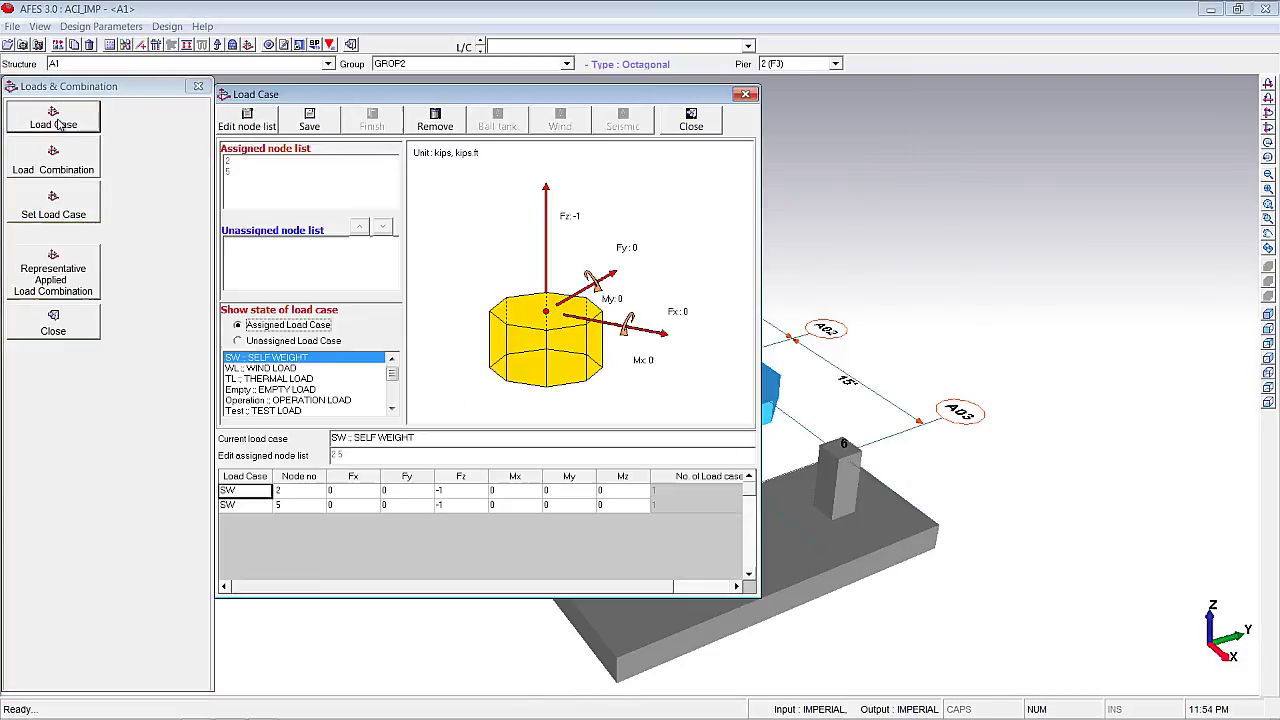
pyautogui.click(288, 369)
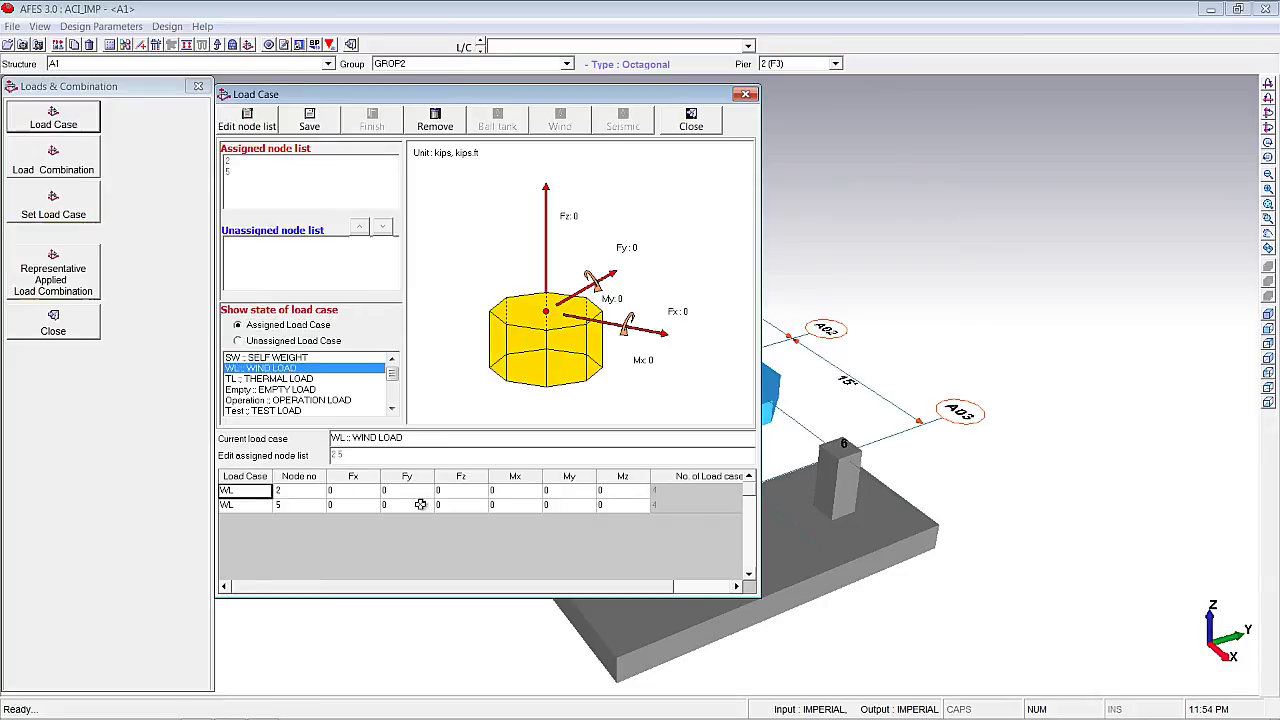
pyautogui.click(285, 379)
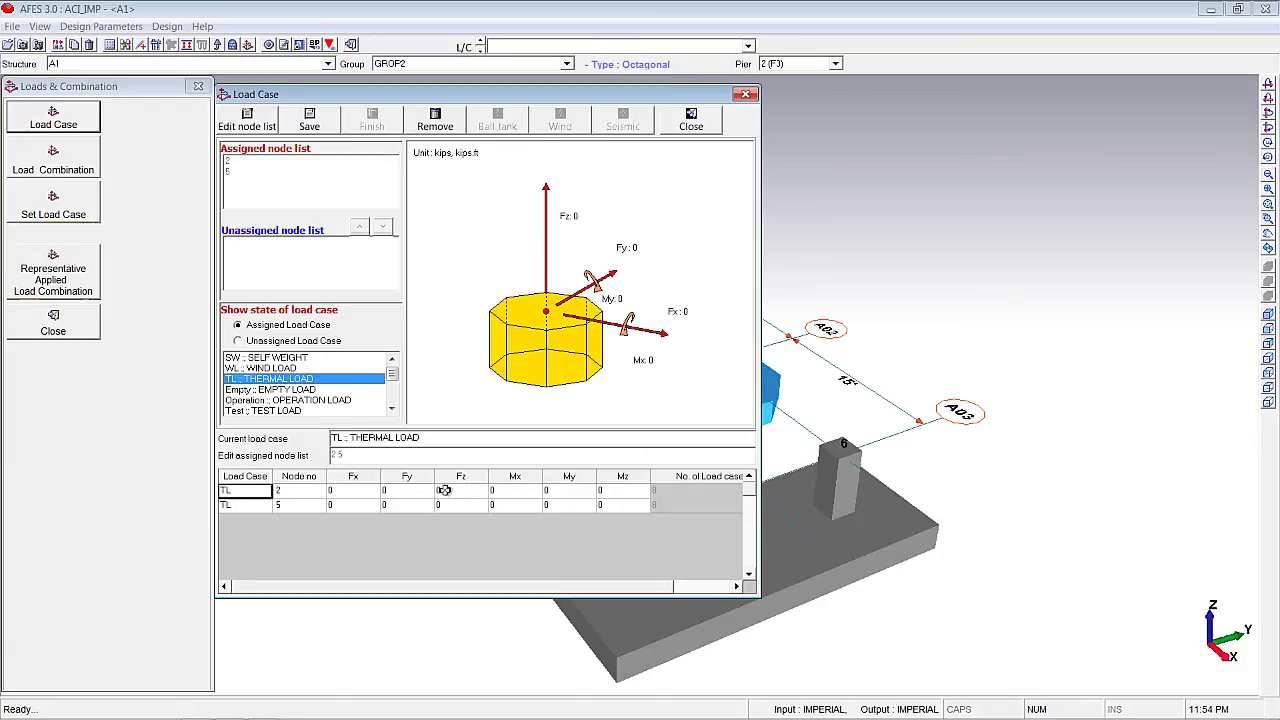
pyautogui.click(302, 389)
pyautogui.click(310, 400)
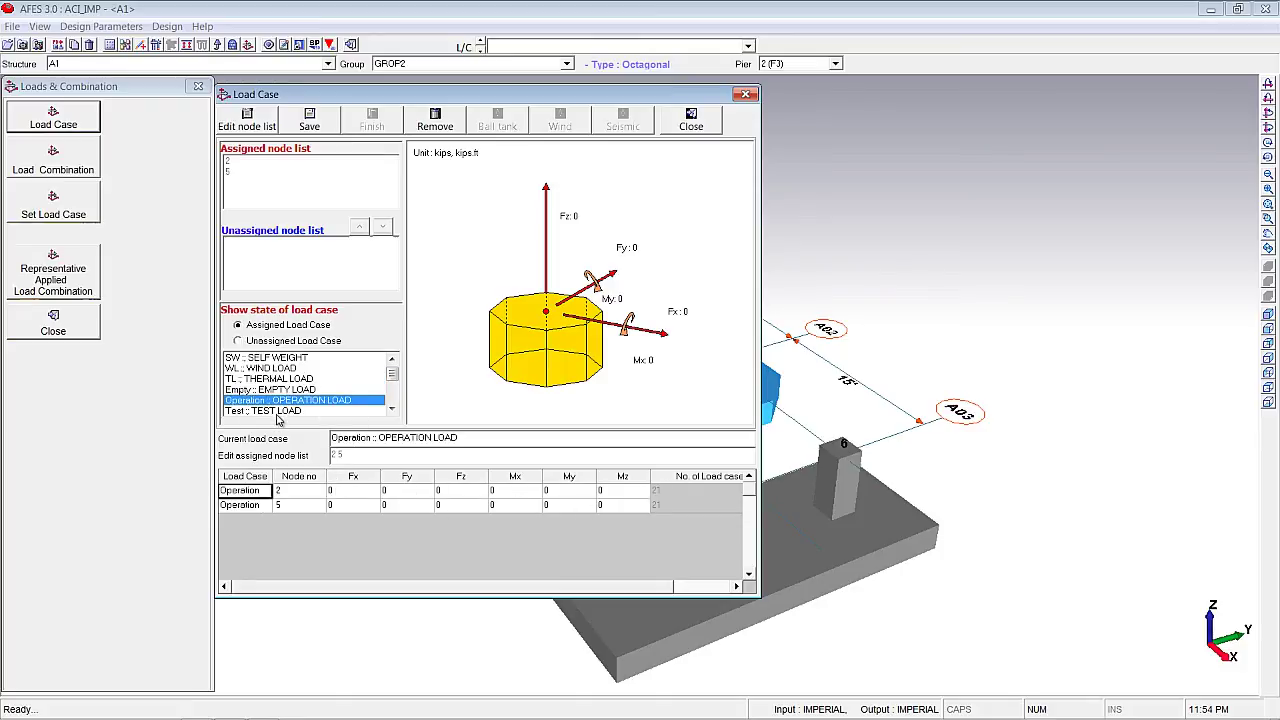
pyautogui.click(277, 412)
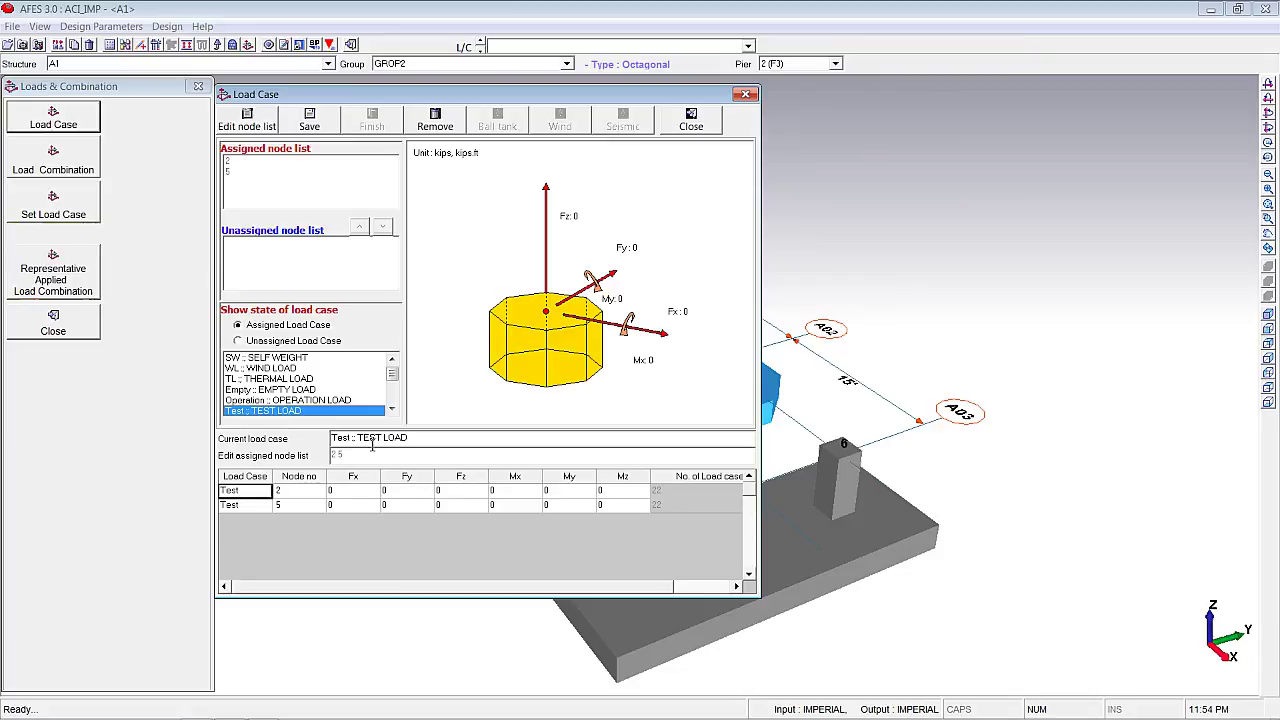
pyautogui.click(690, 120)
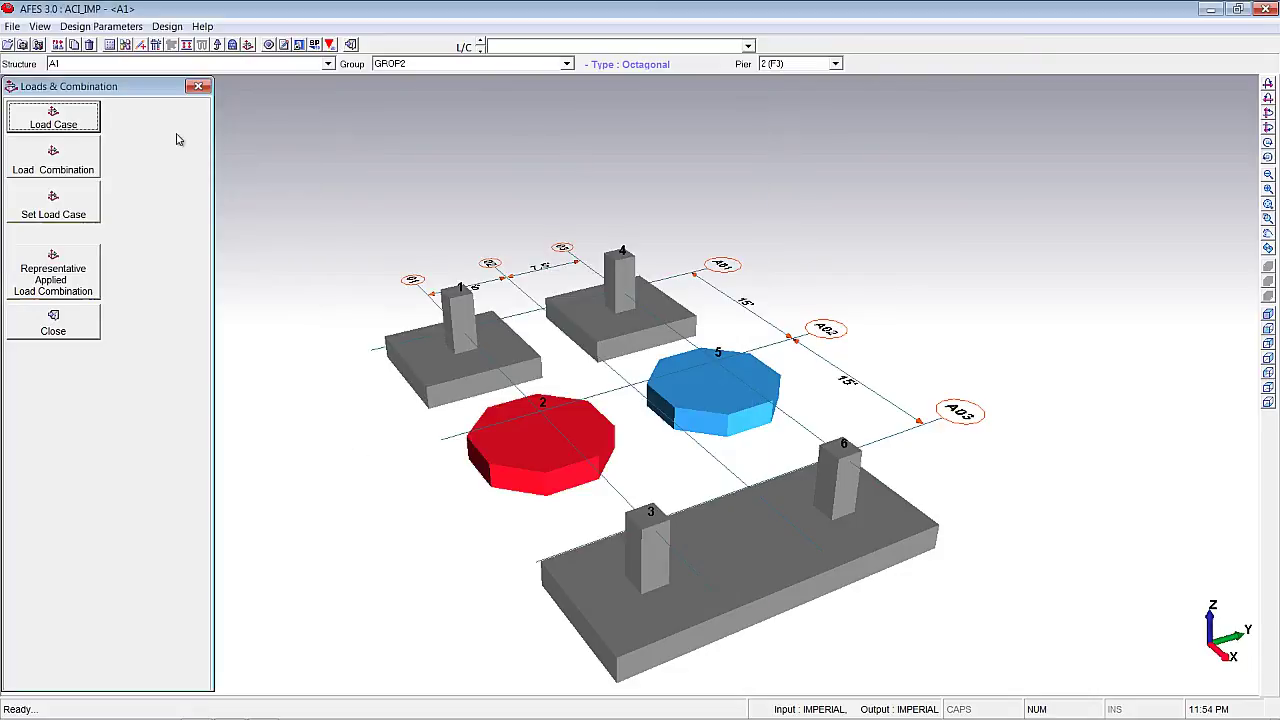
pyautogui.click(53, 160)
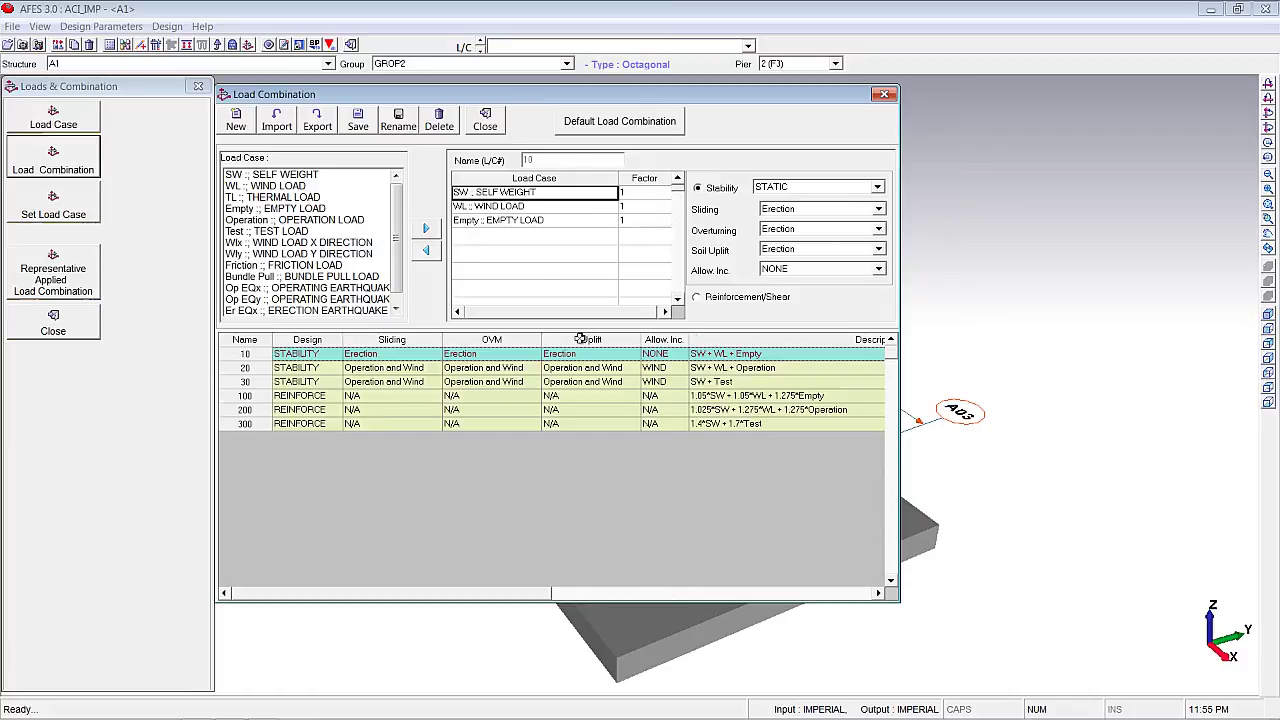
pyautogui.click(487, 122)
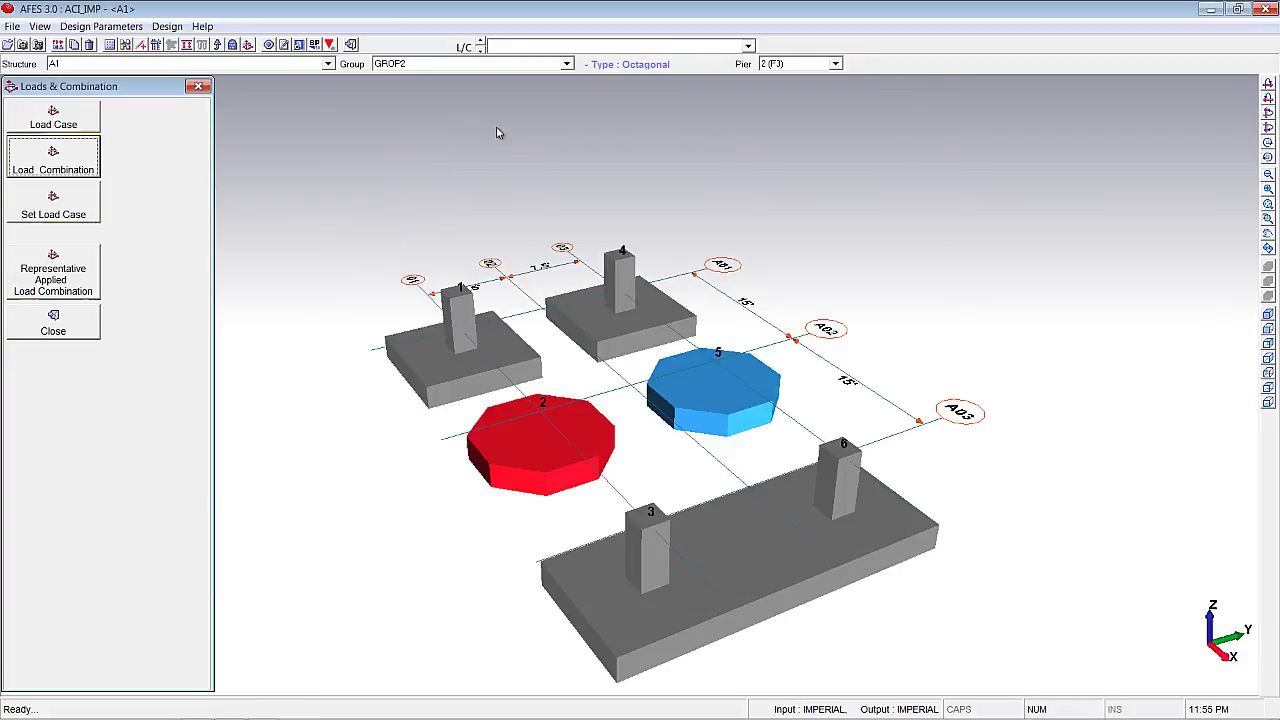
pyautogui.click(67, 120)
pyautogui.click(689, 122)
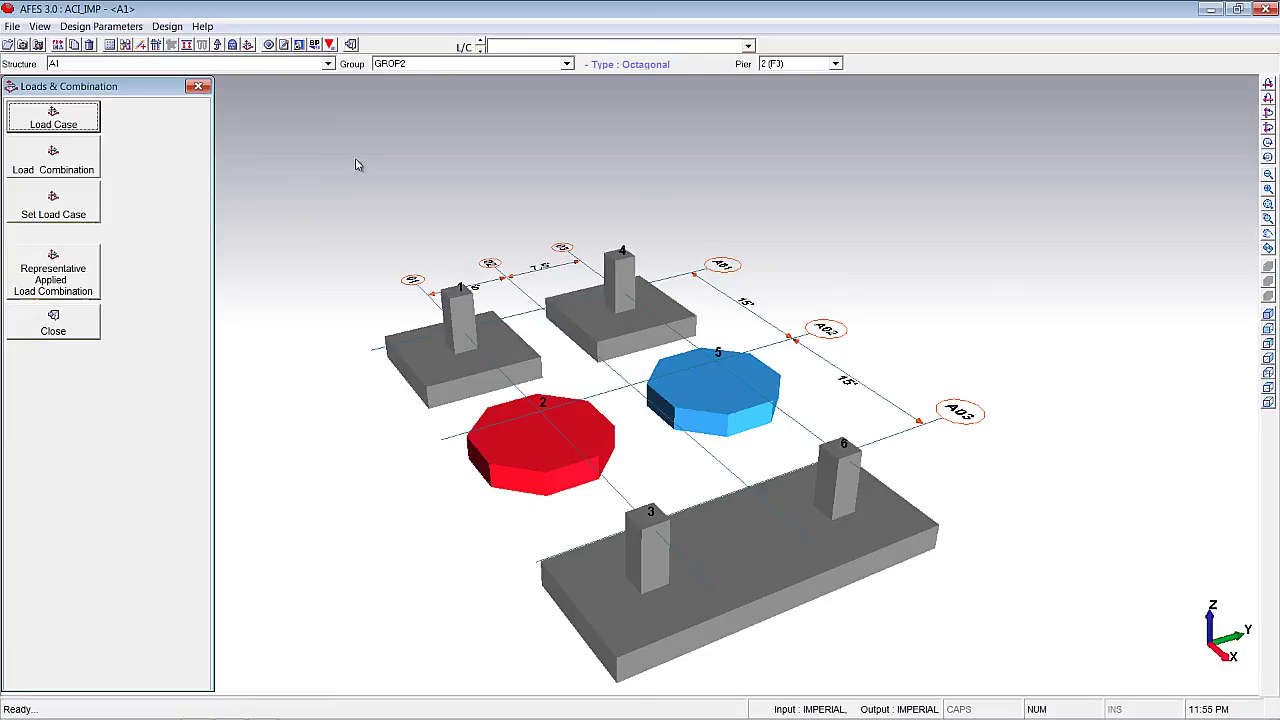
# Return to group GROP1, leave the loads setup and open the group's footing and pier feature settings.
pyautogui.click(566, 64)
pyautogui.click(470, 77)
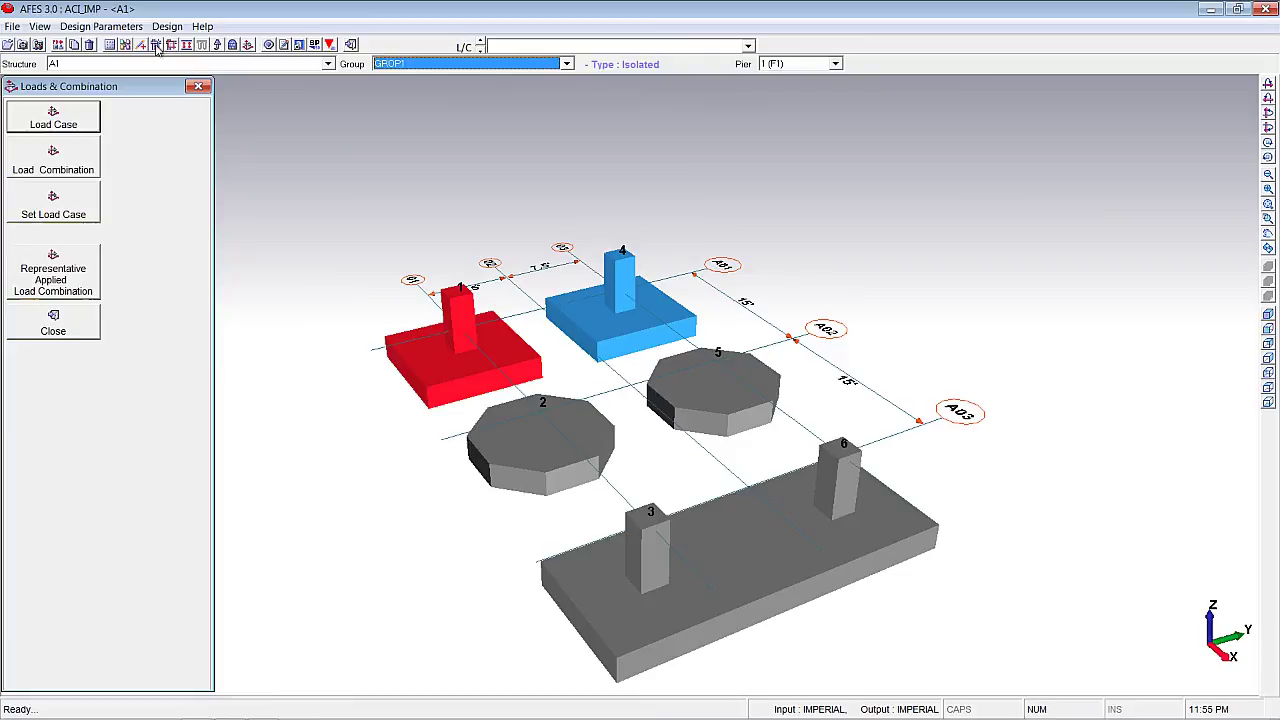
pyautogui.click(197, 87)
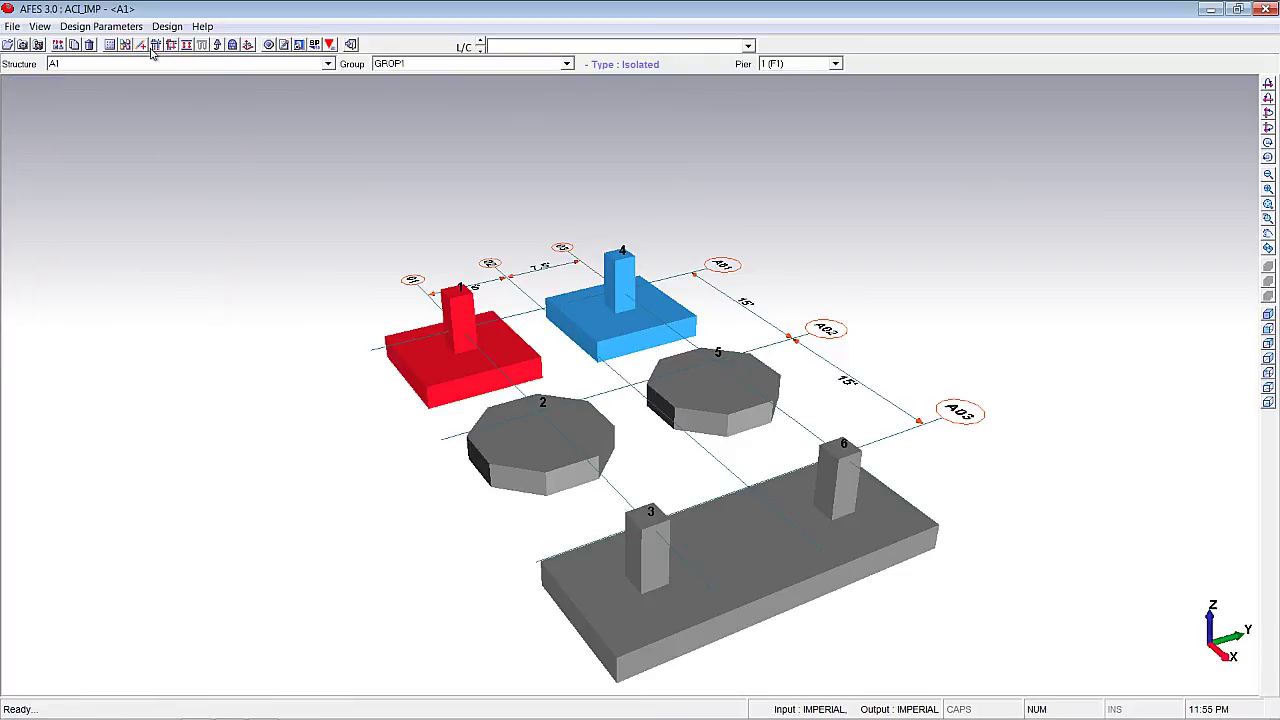
pyautogui.click(156, 45)
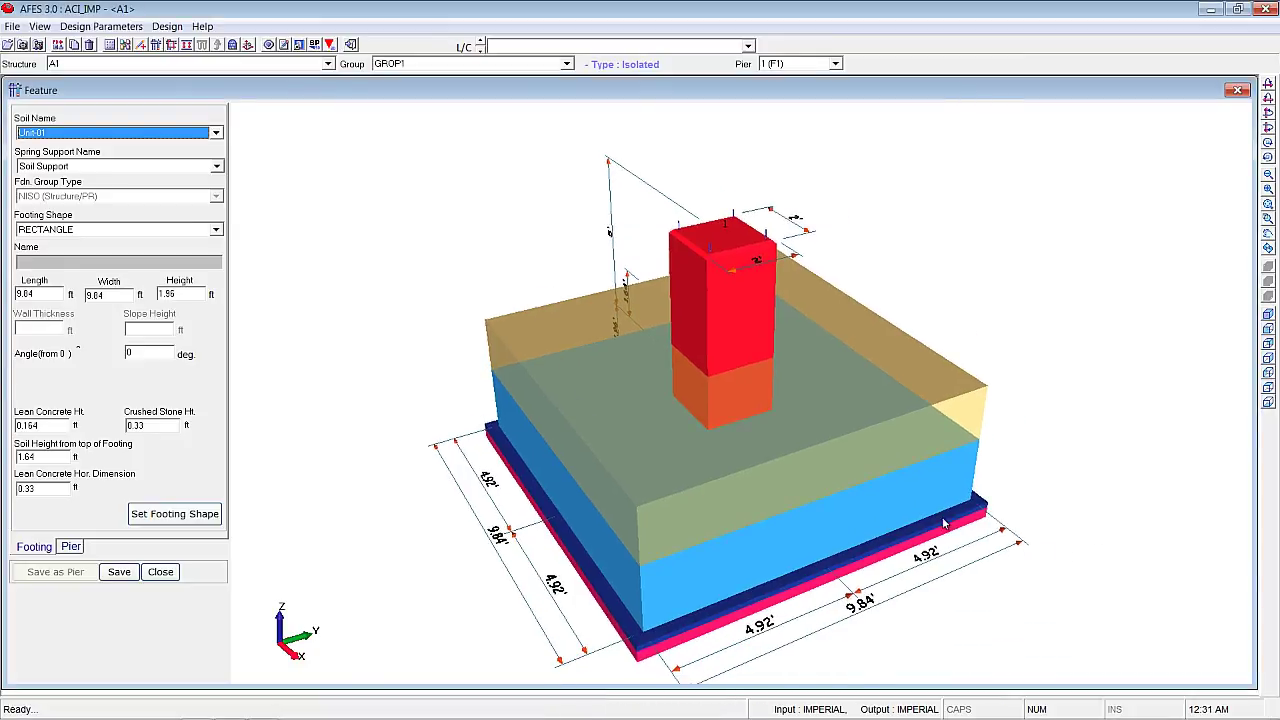
# Set the footing's length and width to 10 ft and open its height for editing.
pyautogui.click(52, 294)
pyautogui.doubleClick(52, 294)
pyautogui.write('10')
pyautogui.press('Tab')
pyautogui.write('1')
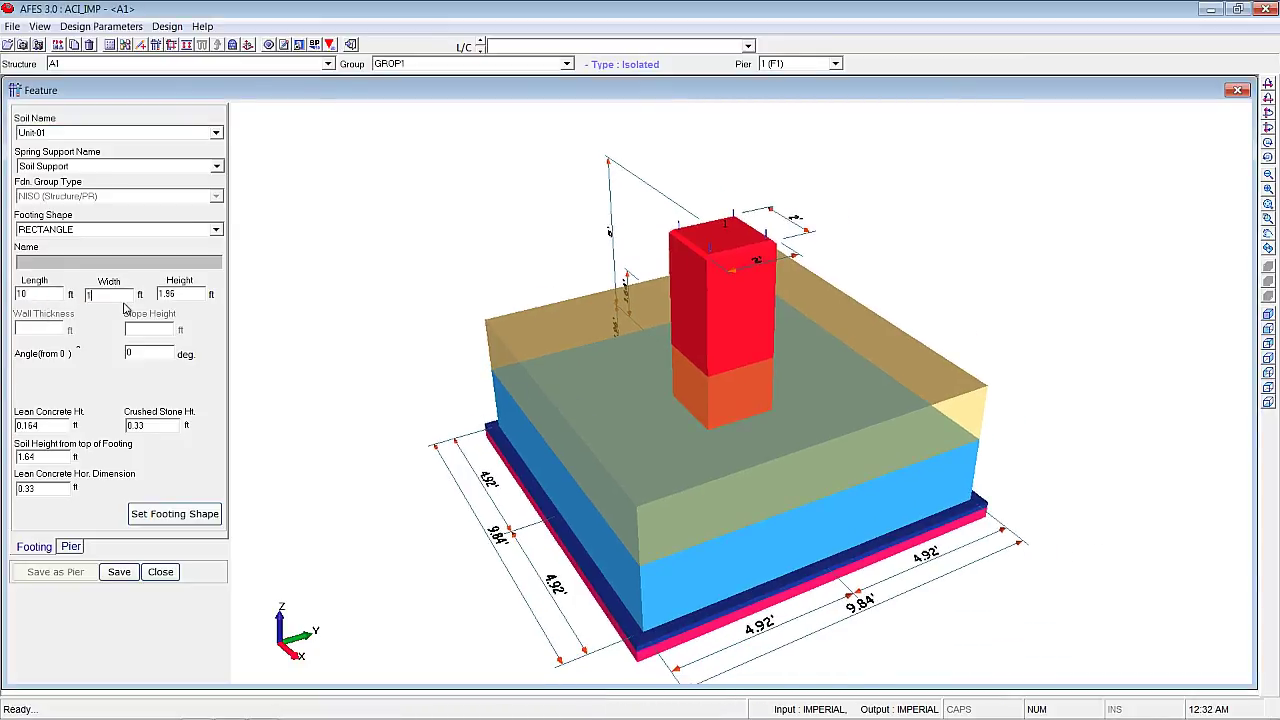
pyautogui.write('0')
pyautogui.press('Tab')
pyautogui.click(199, 297)
pyautogui.moveTo(201, 297); pyautogui.dragTo(156, 283)
# Set the lean concrete height to 0.2 ft, crushed stone height to 0.4 ft and lean concrete horizontal dimension to 0.4 ft, and update the soil height.
pyautogui.doubleClick(55, 424)
pyautogui.write('0.2')
pyautogui.doubleClick(170, 427)
pyautogui.write('0.4')
pyautogui.doubleClick(61, 458)
pyautogui.write('1')
pyautogui.press('Tab')
pyautogui.write('0.4')
# Change the shape of piers 1 and 4 to CIRCLE and save the feature.
pyautogui.click(71, 547)
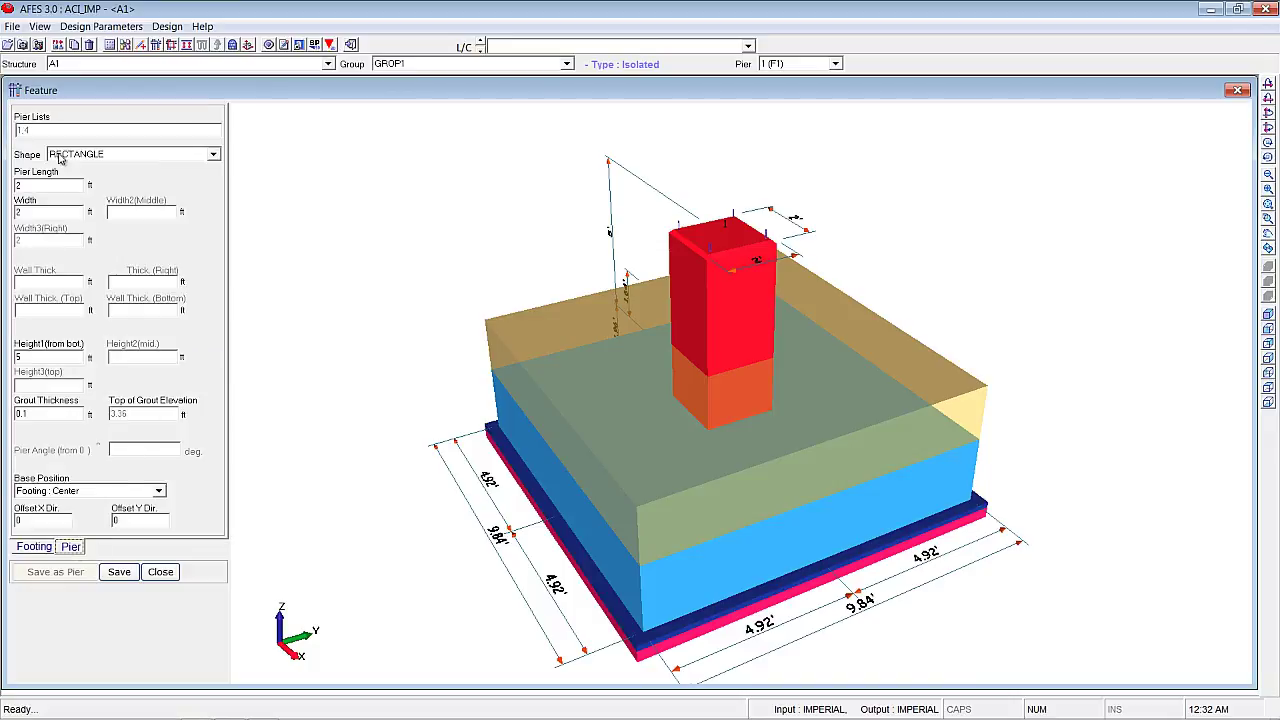
pyautogui.click(214, 155)
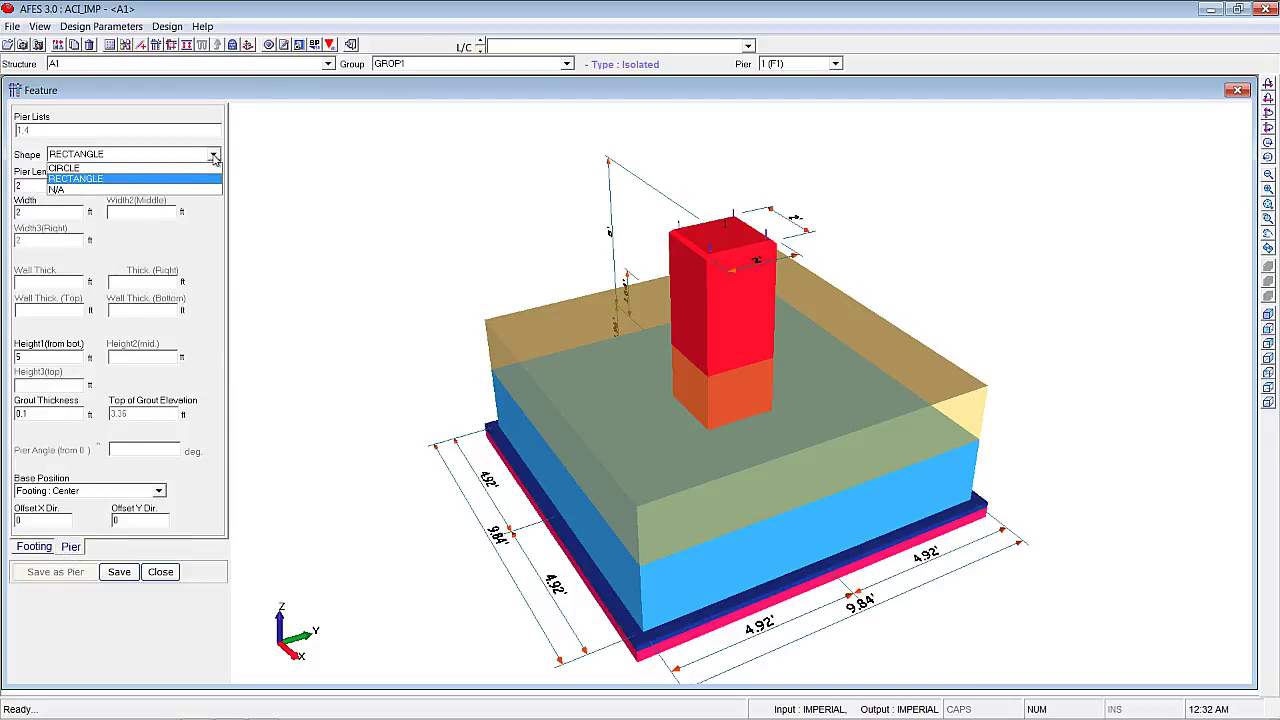
pyautogui.click(130, 166)
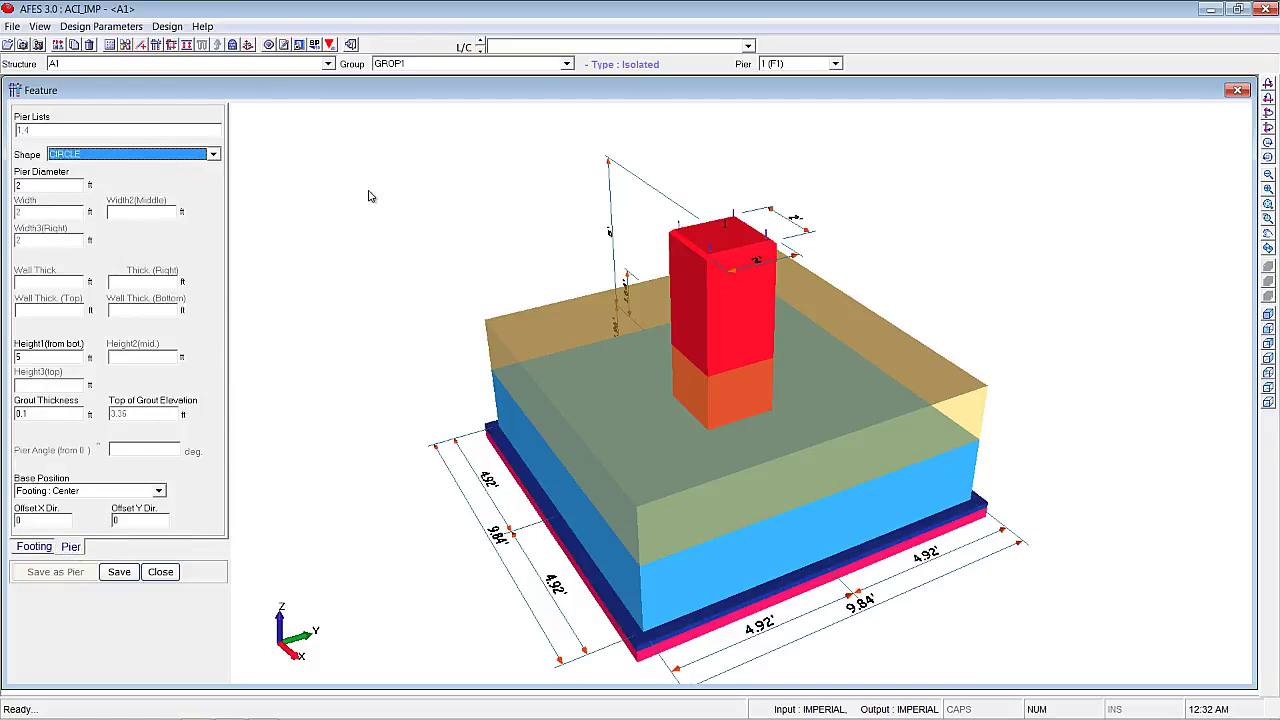
pyautogui.click(119, 571)
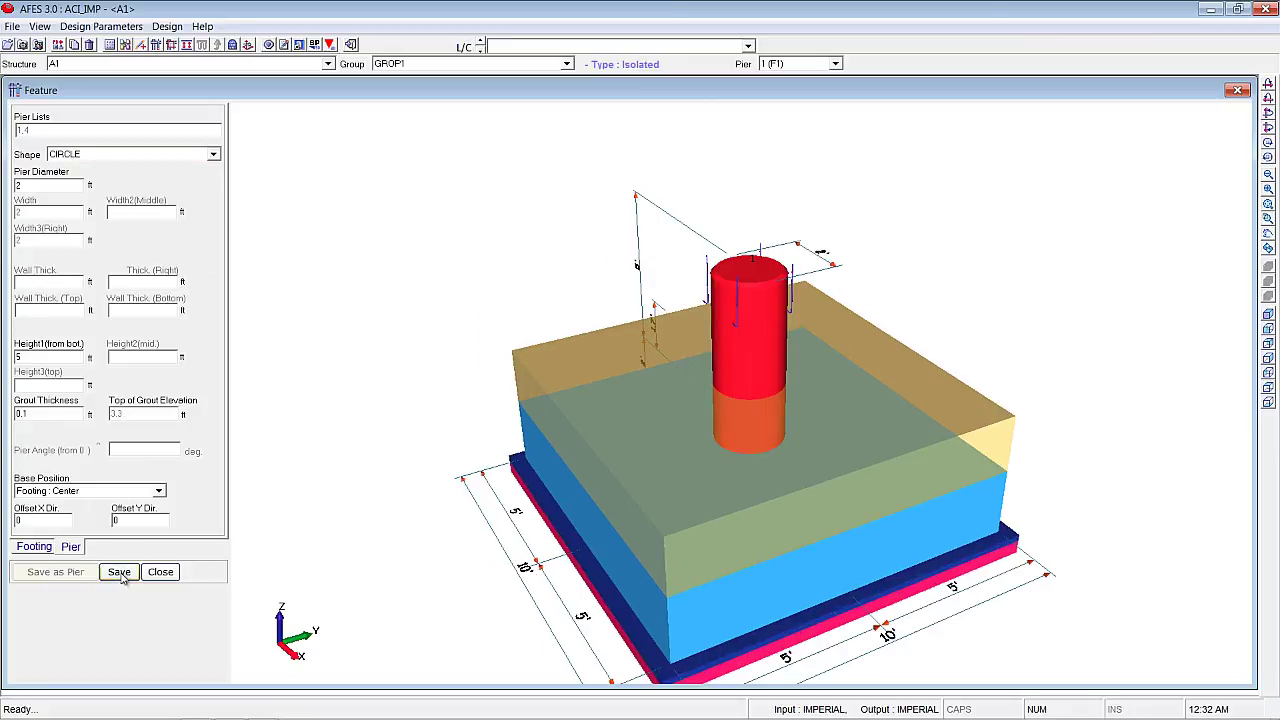
# Restore the RECTANGLE shape for piers 1 and 4 and save the feature.
pyautogui.click(214, 155)
pyautogui.click(99, 181)
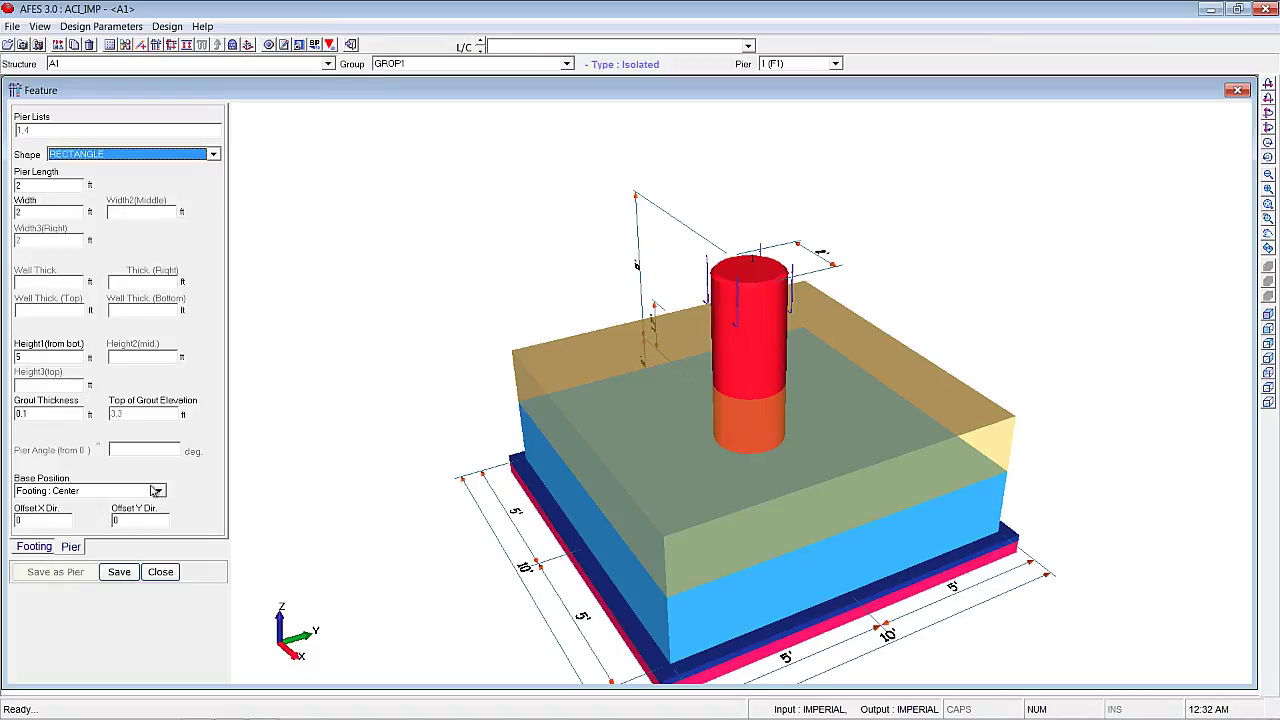
pyautogui.click(119, 571)
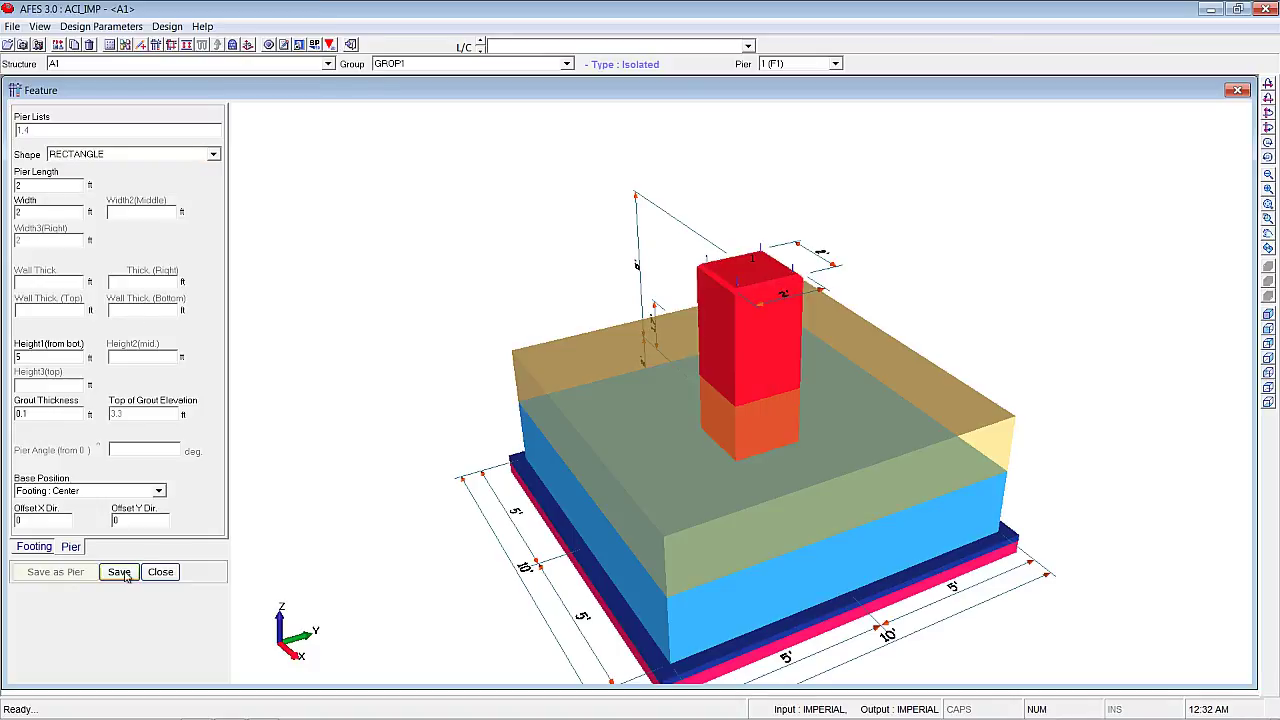
# Set the rectangular pier's length to 4 ft and save the feature.
pyautogui.doubleClick(40, 184)
pyautogui.moveTo(482, 483); pyautogui.dragTo(410, 410, button='middle')
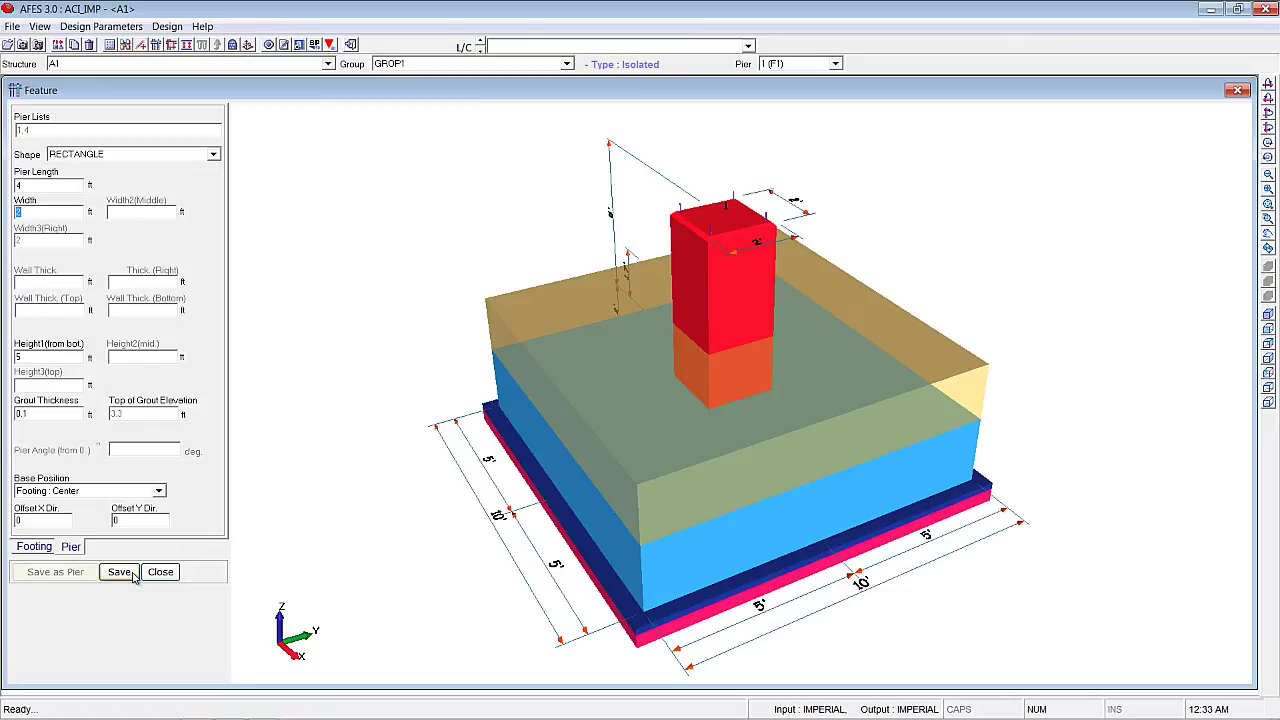
pyautogui.click(40, 550)
pyautogui.click(70, 550)
pyautogui.click(28, 552)
pyautogui.click(68, 549)
pyautogui.click(119, 573)
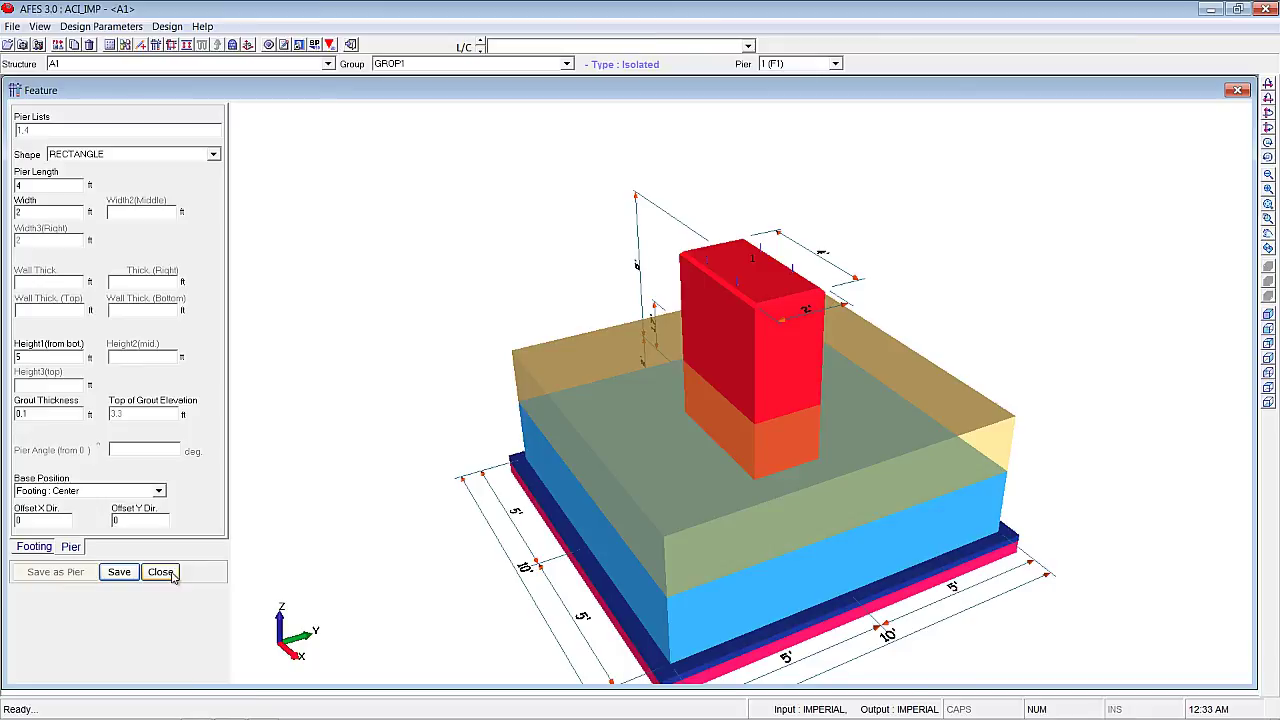
# Close the feature settings, open GROP1's reinforcement settings and set the footing's top bars to #9 in the X and Y directions.
pyautogui.click(160, 572)
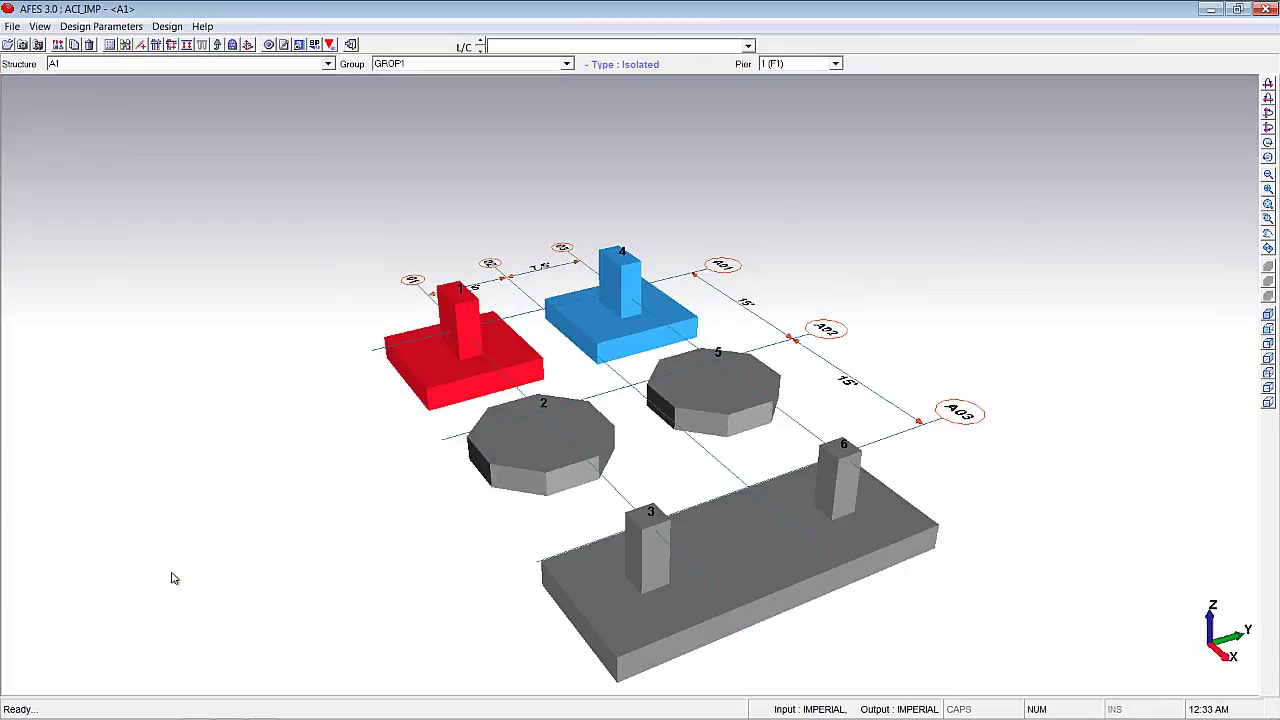
pyautogui.click(187, 45)
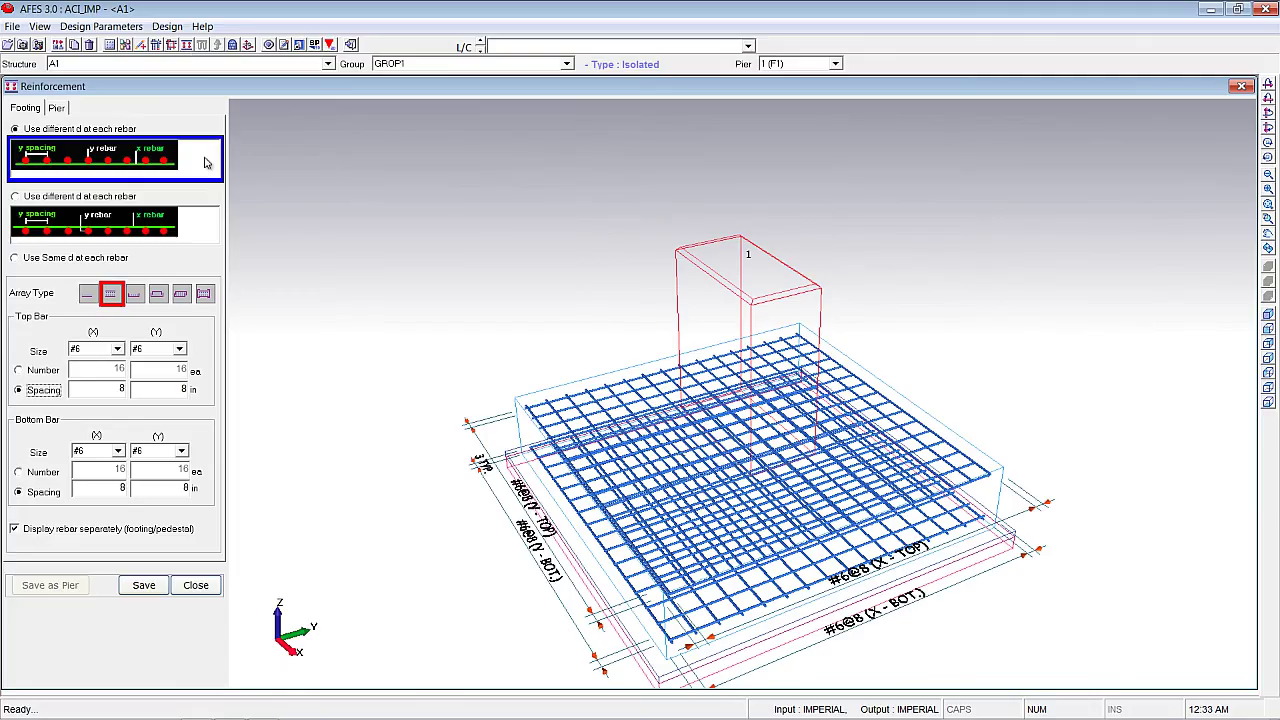
pyautogui.moveTo(530, 344); pyautogui.dragTo(533, 288, button='middle')
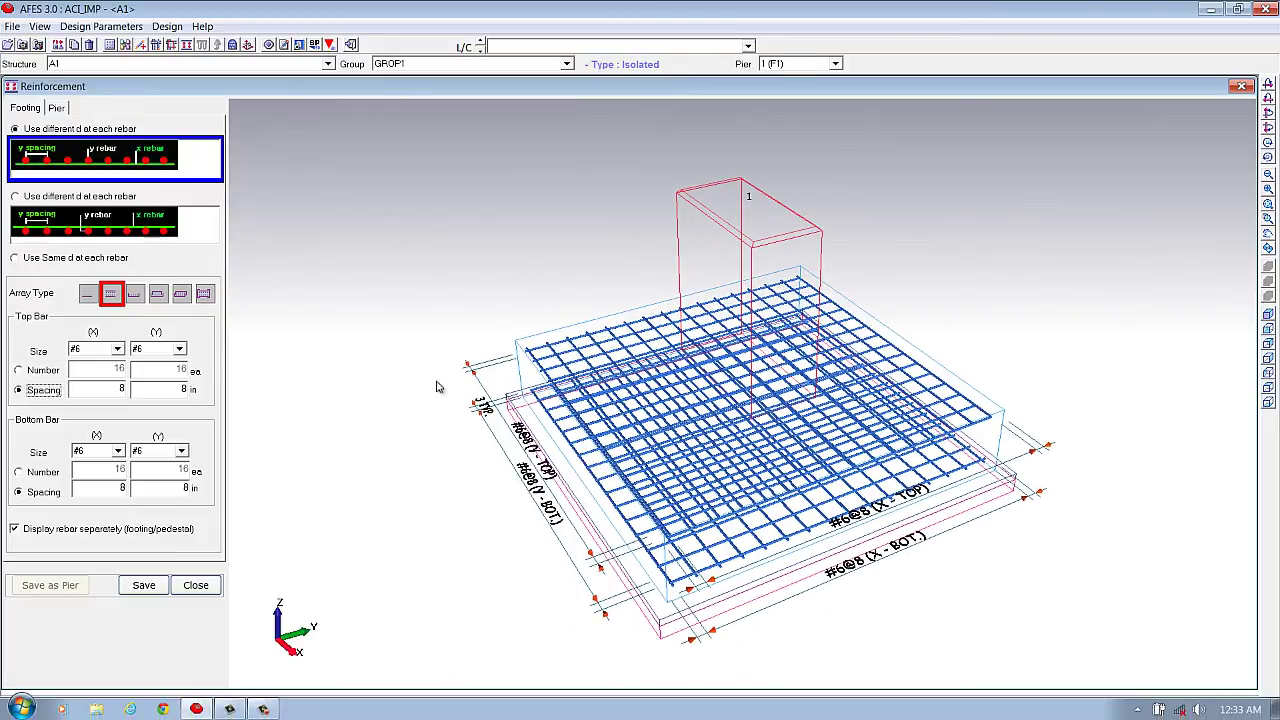
pyautogui.click(88, 293)
pyautogui.click(110, 295)
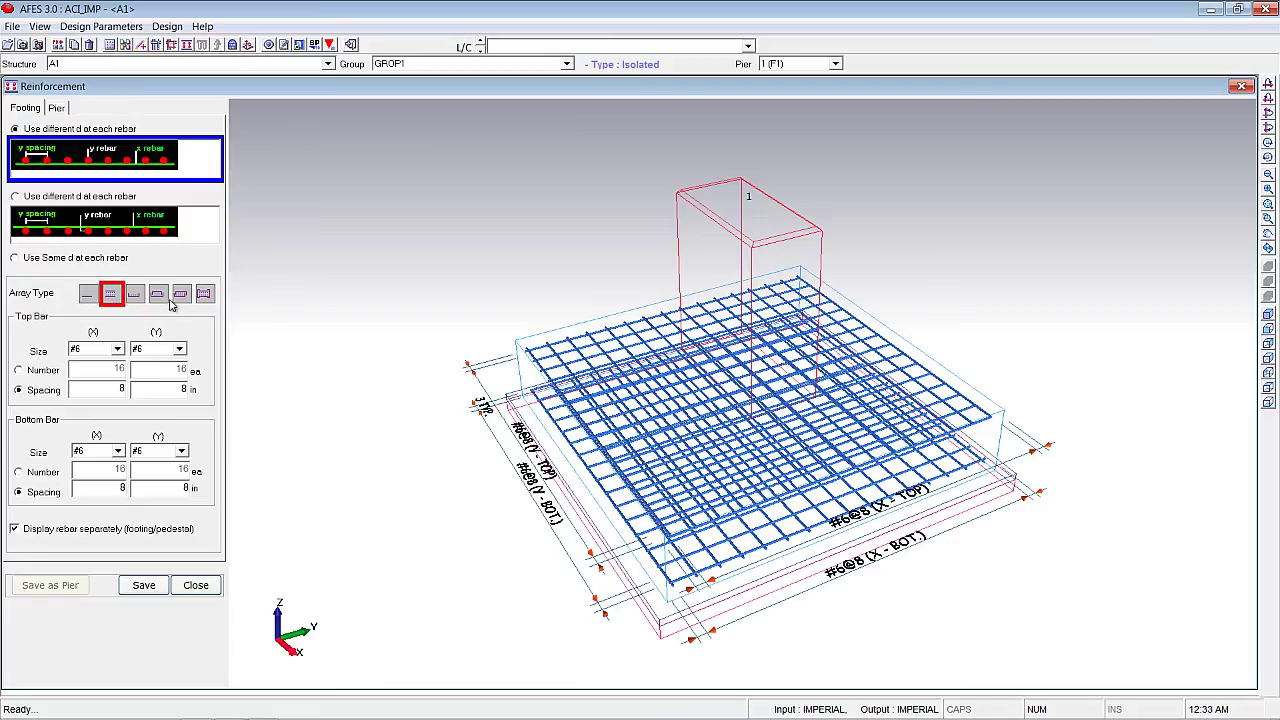
pyautogui.click(117, 350)
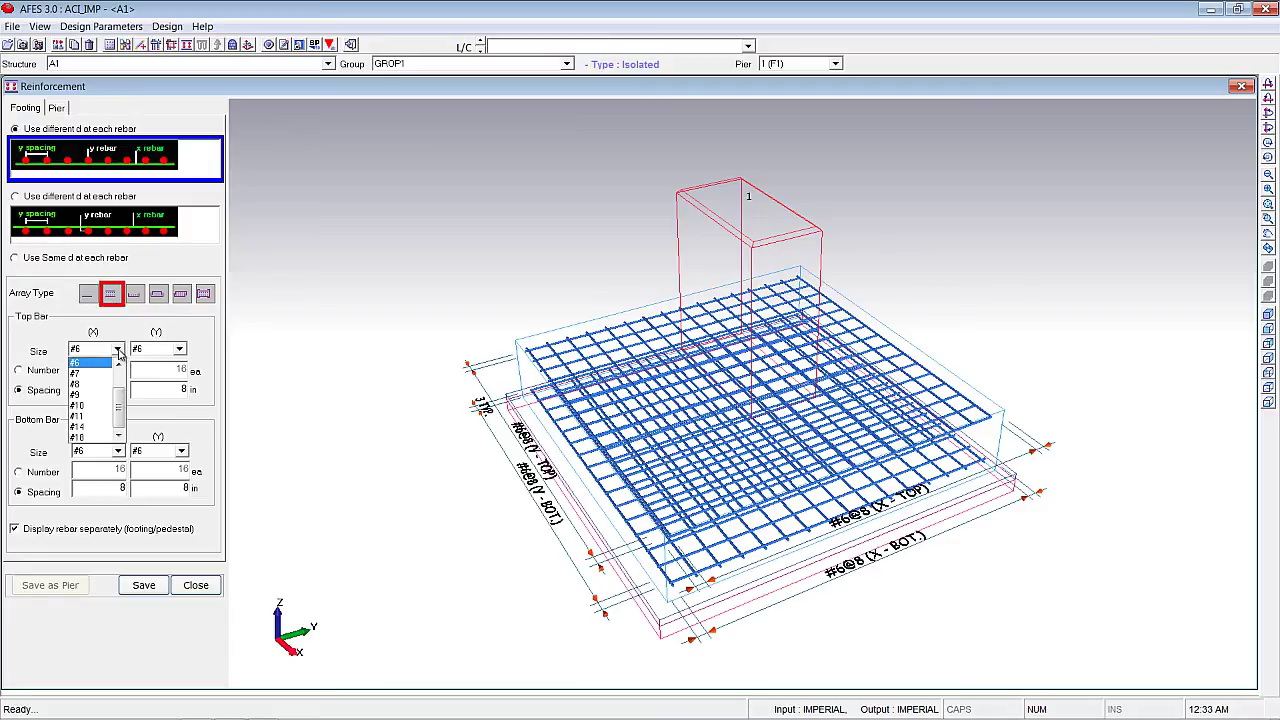
pyautogui.click(97, 396)
pyautogui.click(180, 349)
pyautogui.click(138, 392)
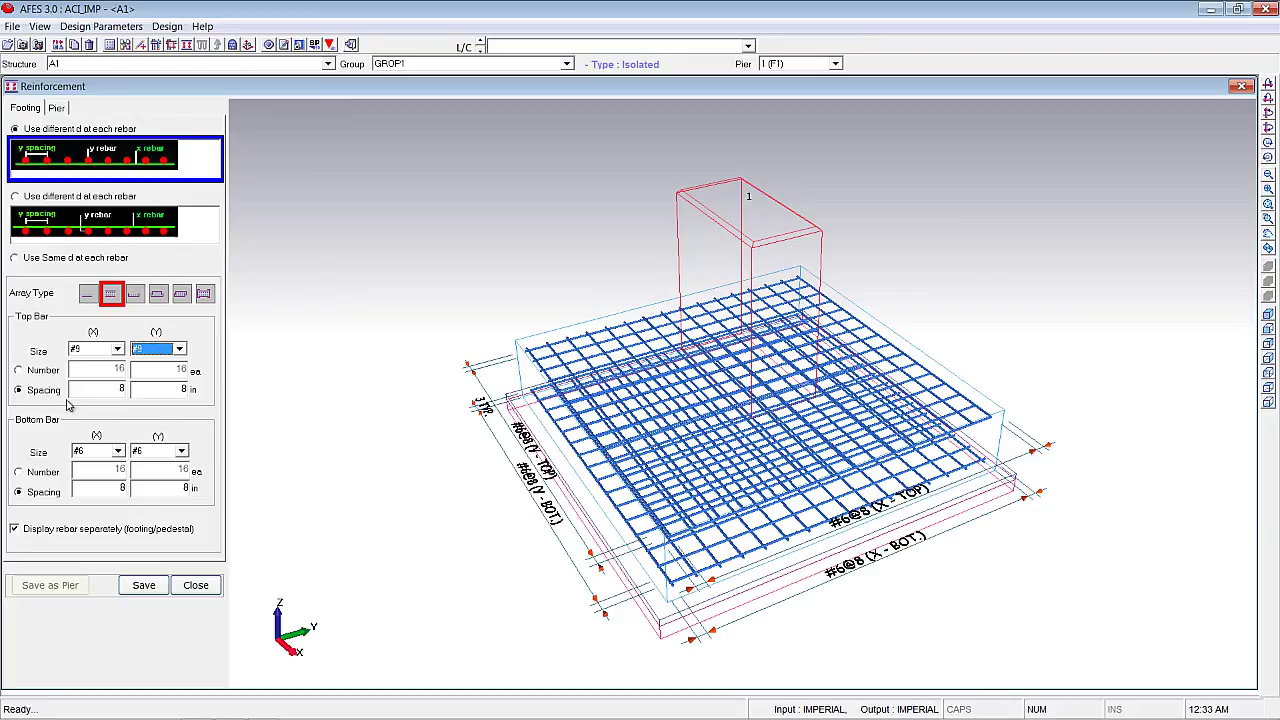
# Set the footing's bottom bars to #9 in the X and Y directions and save the footing reinforcement.
pyautogui.click(117, 451)
pyautogui.click(104, 497)
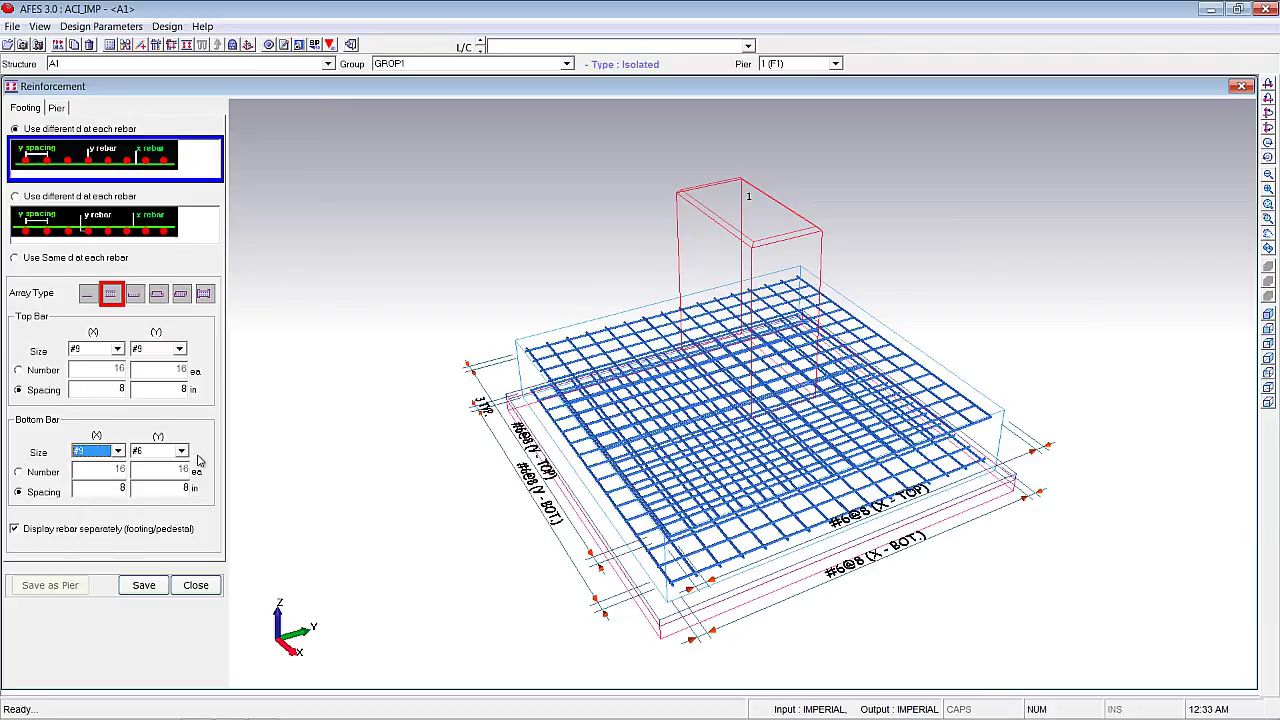
pyautogui.click(181, 451)
pyautogui.click(157, 497)
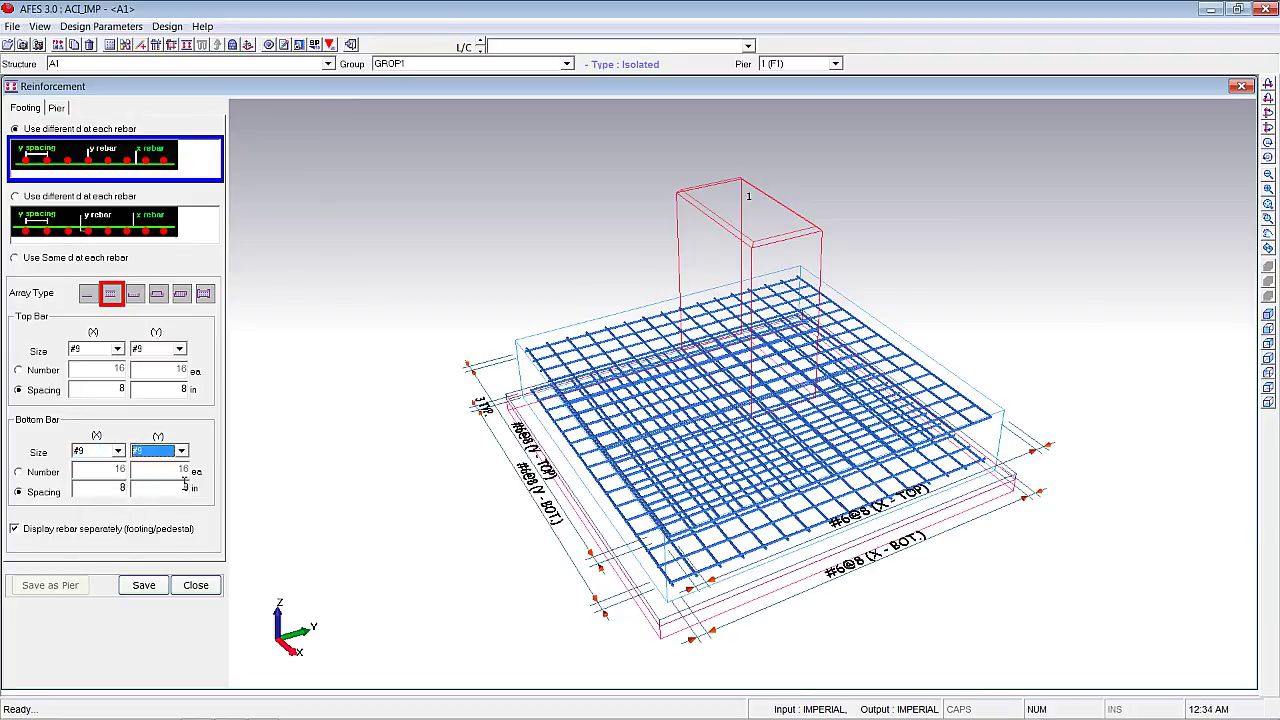
pyautogui.click(144, 588)
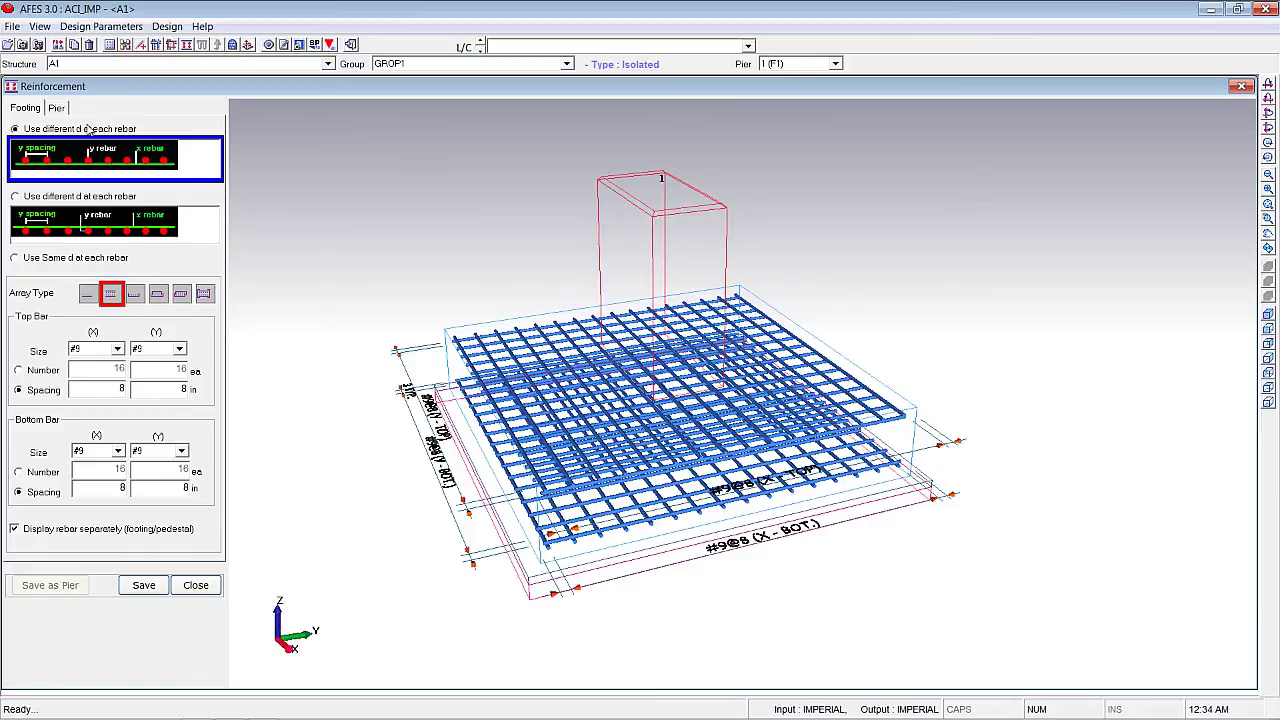
# Set both the vertical bar and tie bar sizes of piers 1 and 4 to #10 and save the pier reinforcement.
pyautogui.click(58, 108)
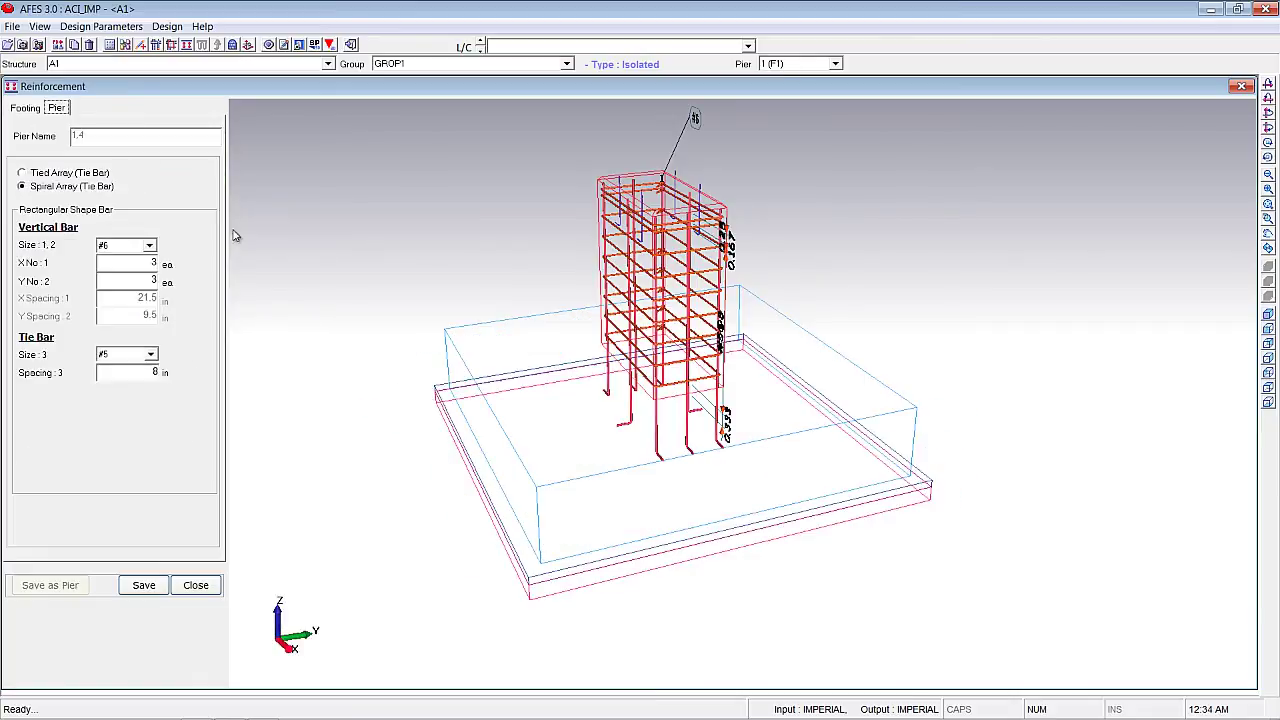
pyautogui.click(150, 246)
pyautogui.click(130, 297)
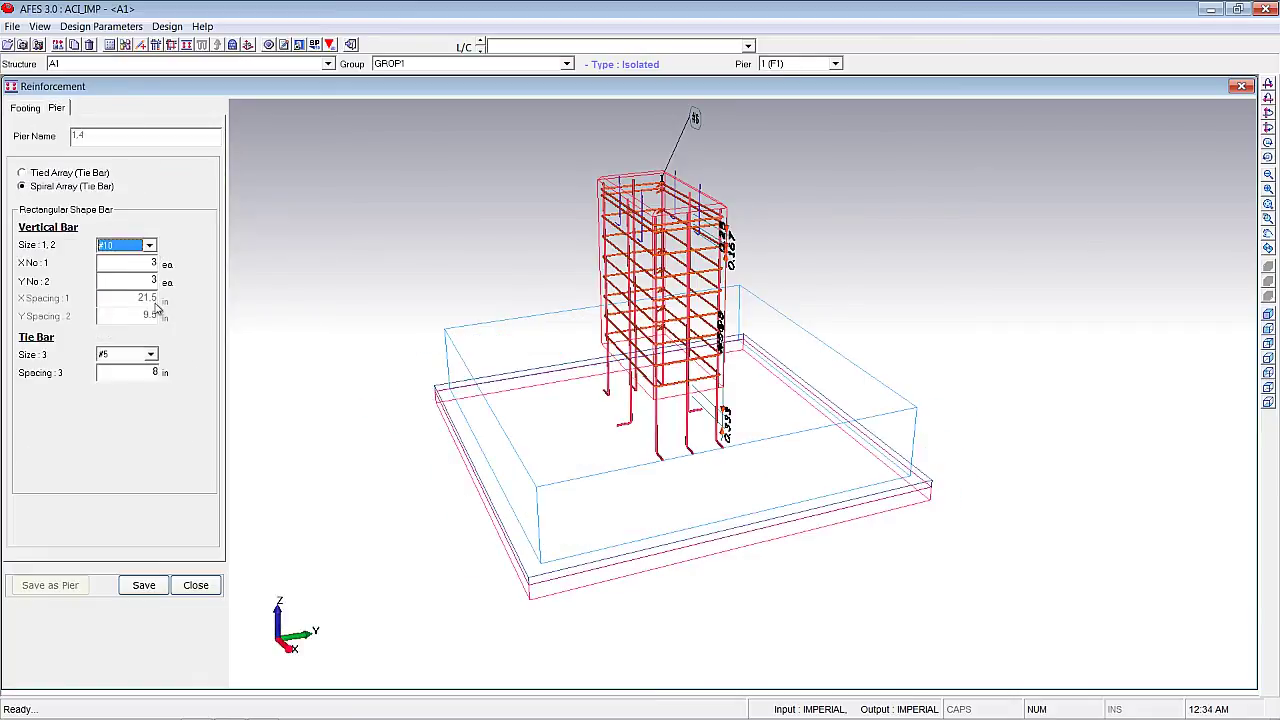
pyautogui.click(151, 354)
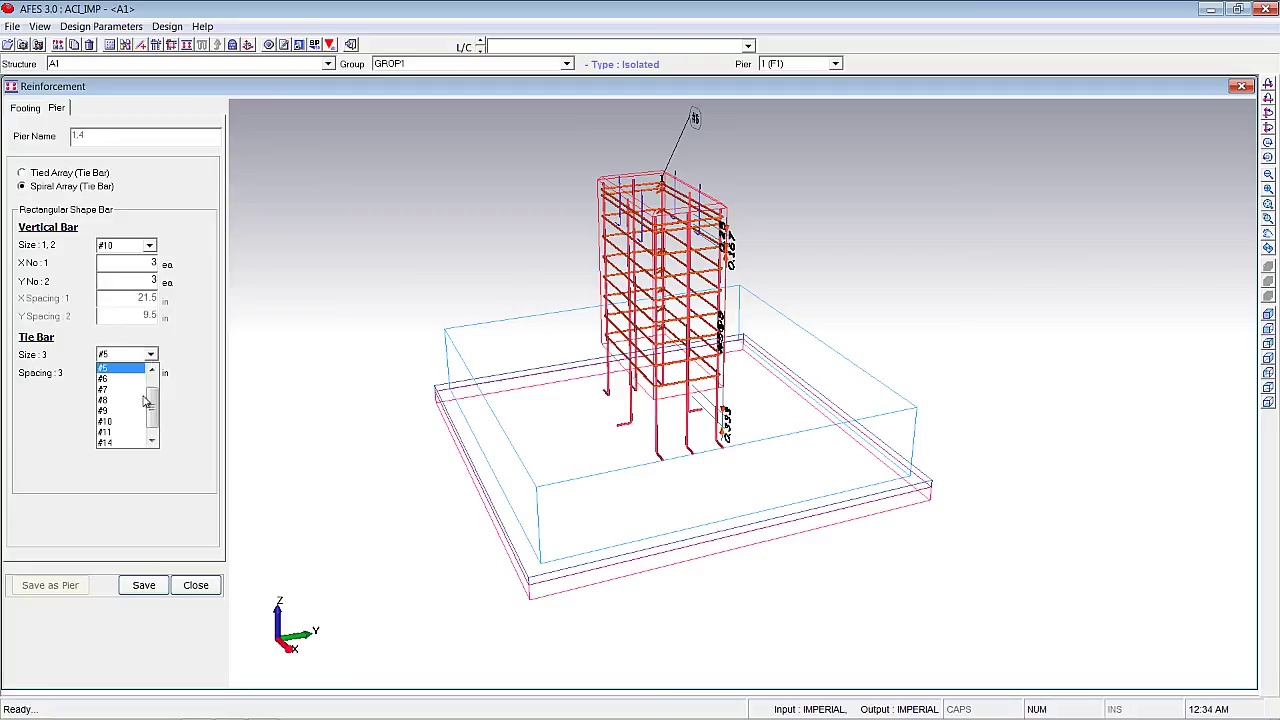
pyautogui.click(138, 424)
pyautogui.click(150, 588)
pyautogui.moveTo(602, 399); pyautogui.dragTo(617, 424, button='middle')
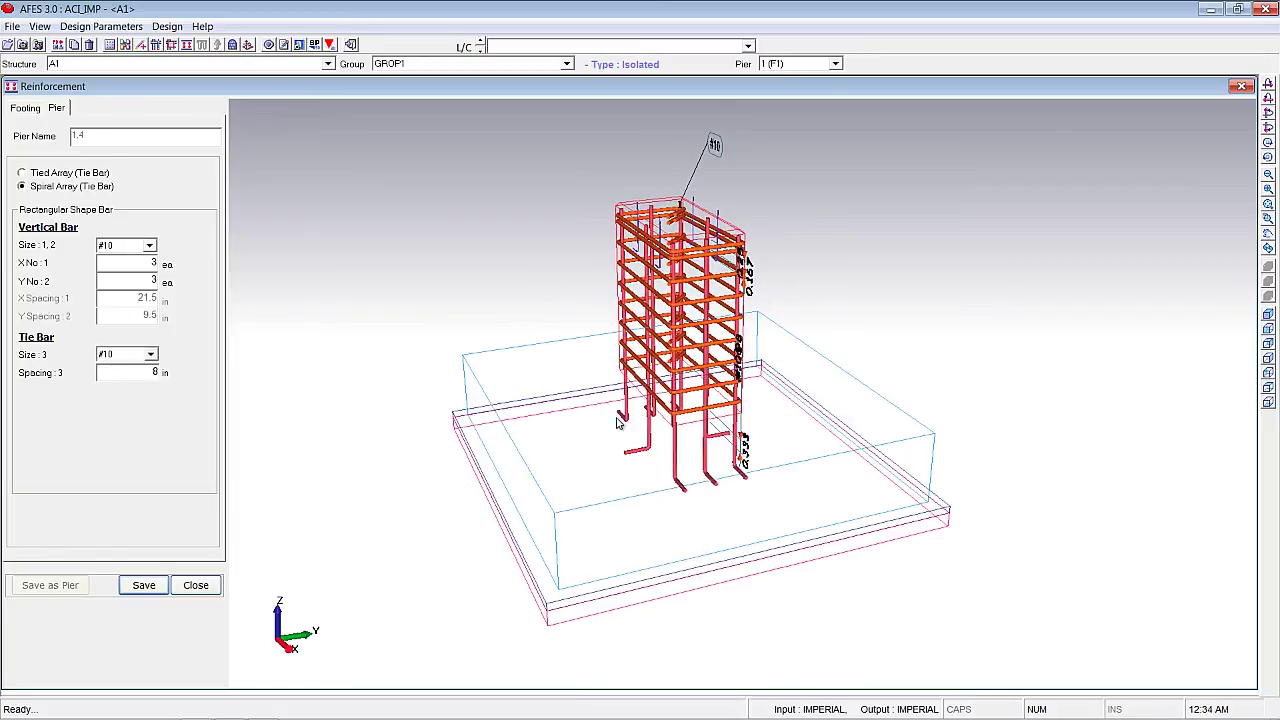
pyautogui.click(566, 64)
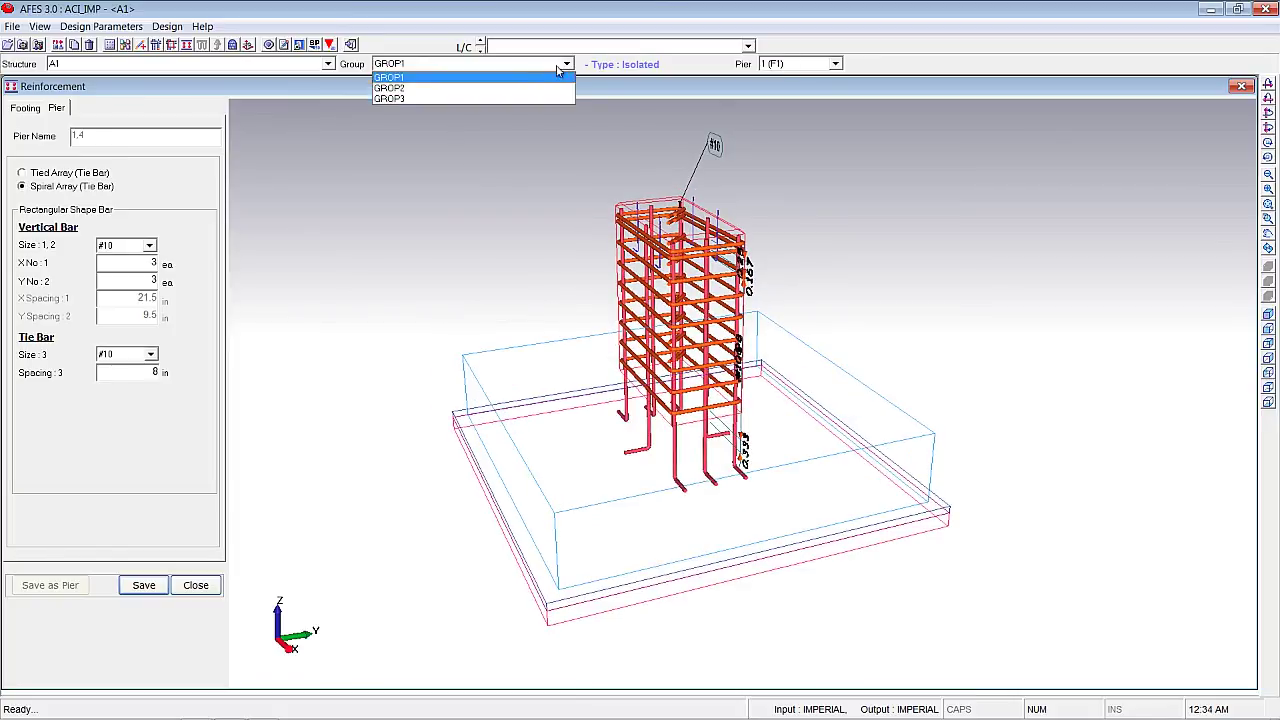
pyautogui.click(557, 77)
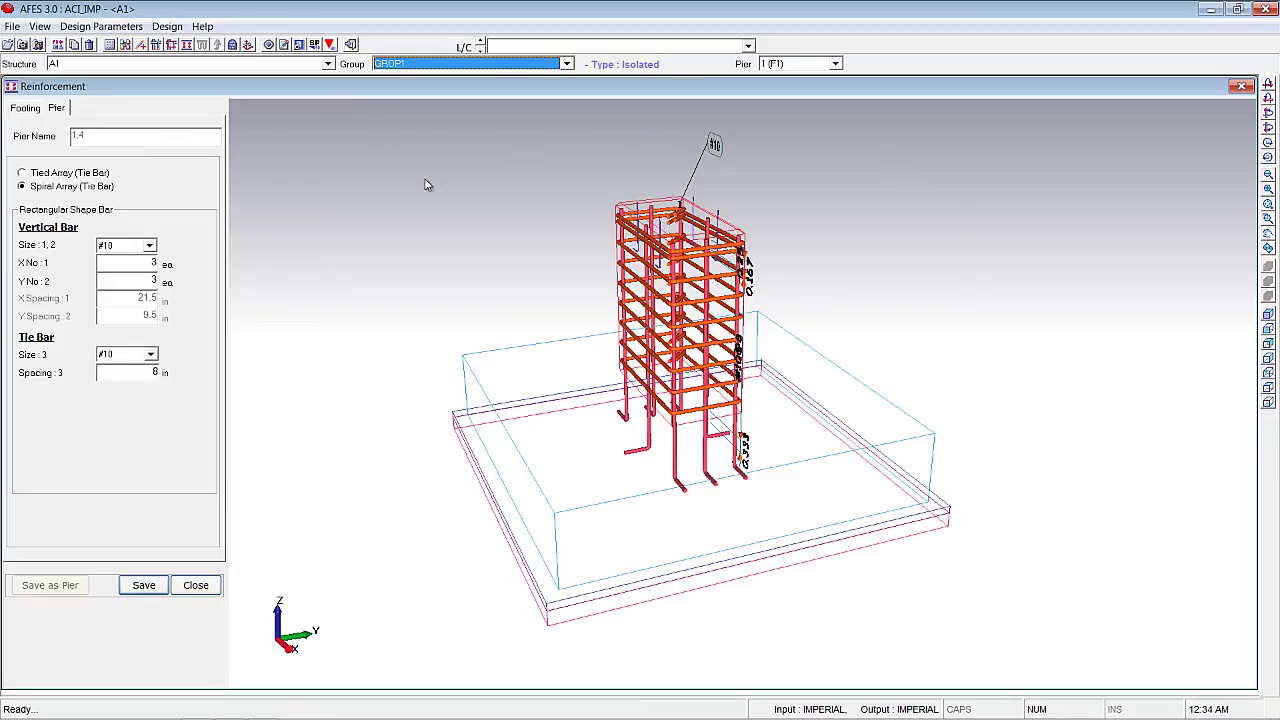
pyautogui.click(167, 26)
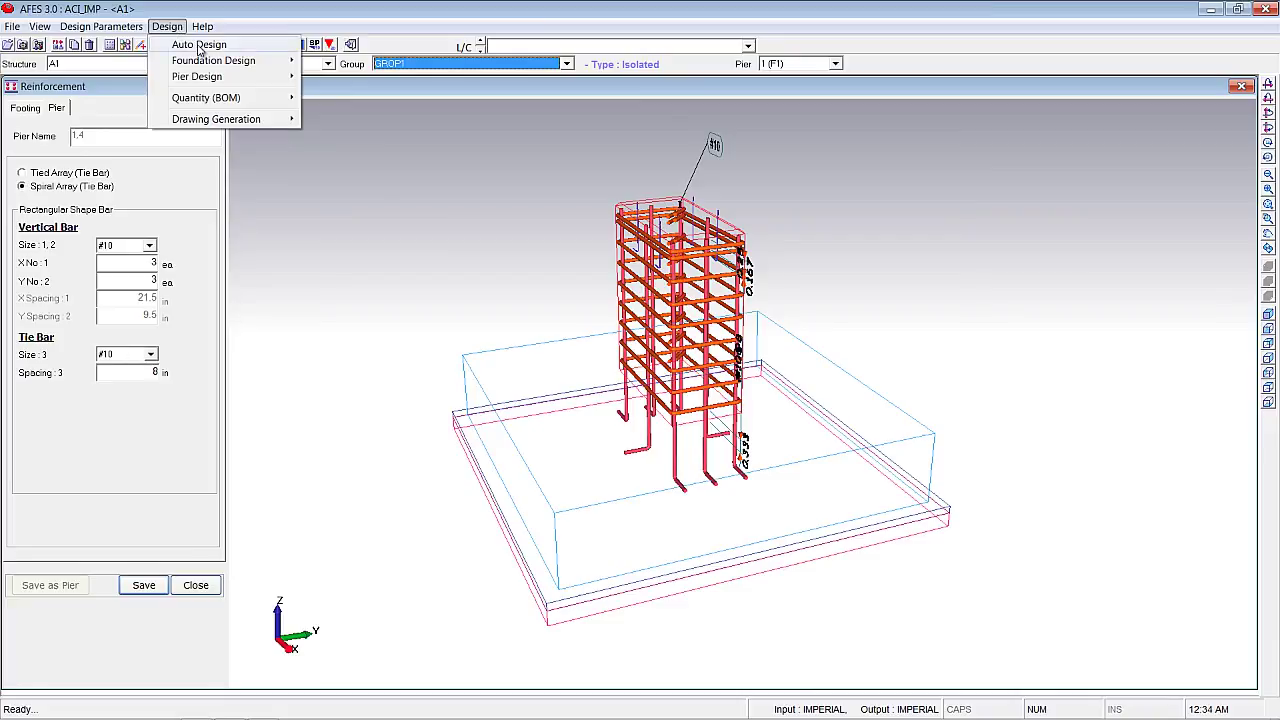
pyautogui.click(300, 16)
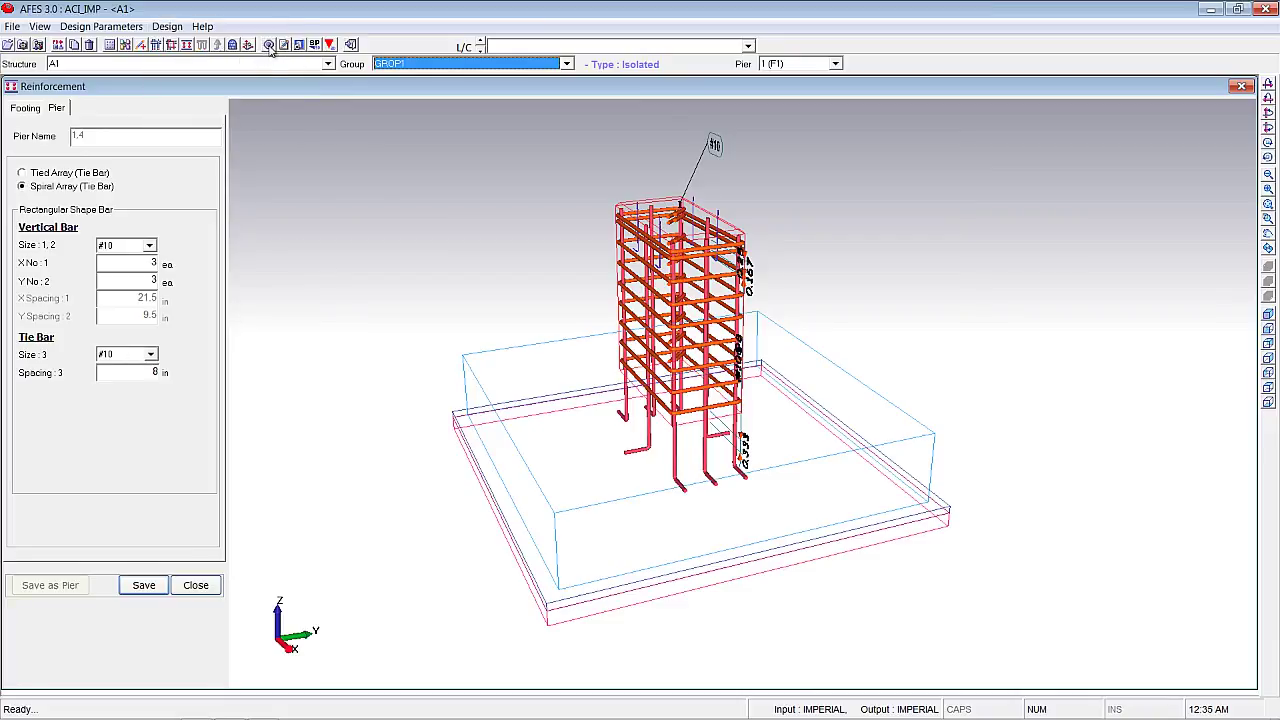
# Open the footing design settings for GROP1 and examine the general, stability, temperature and shrinkage, tank design, detail report and contents options.
pyautogui.click(269, 46)
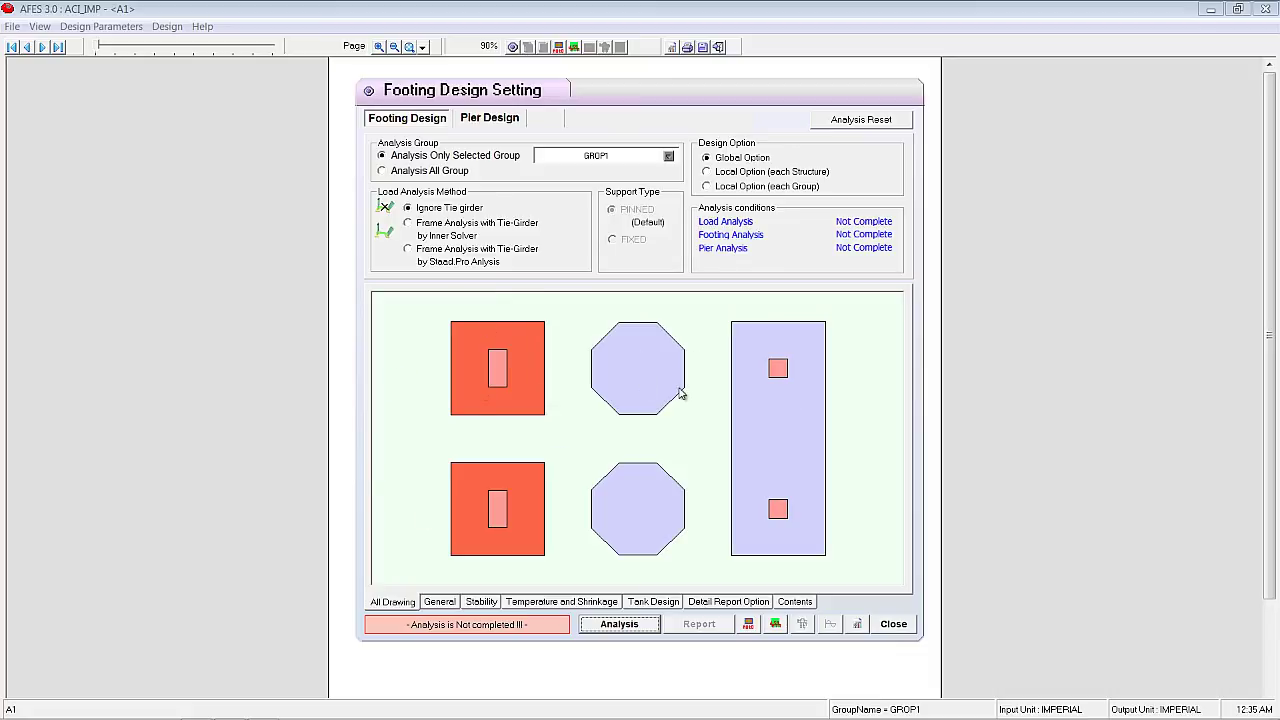
pyautogui.click(490, 119)
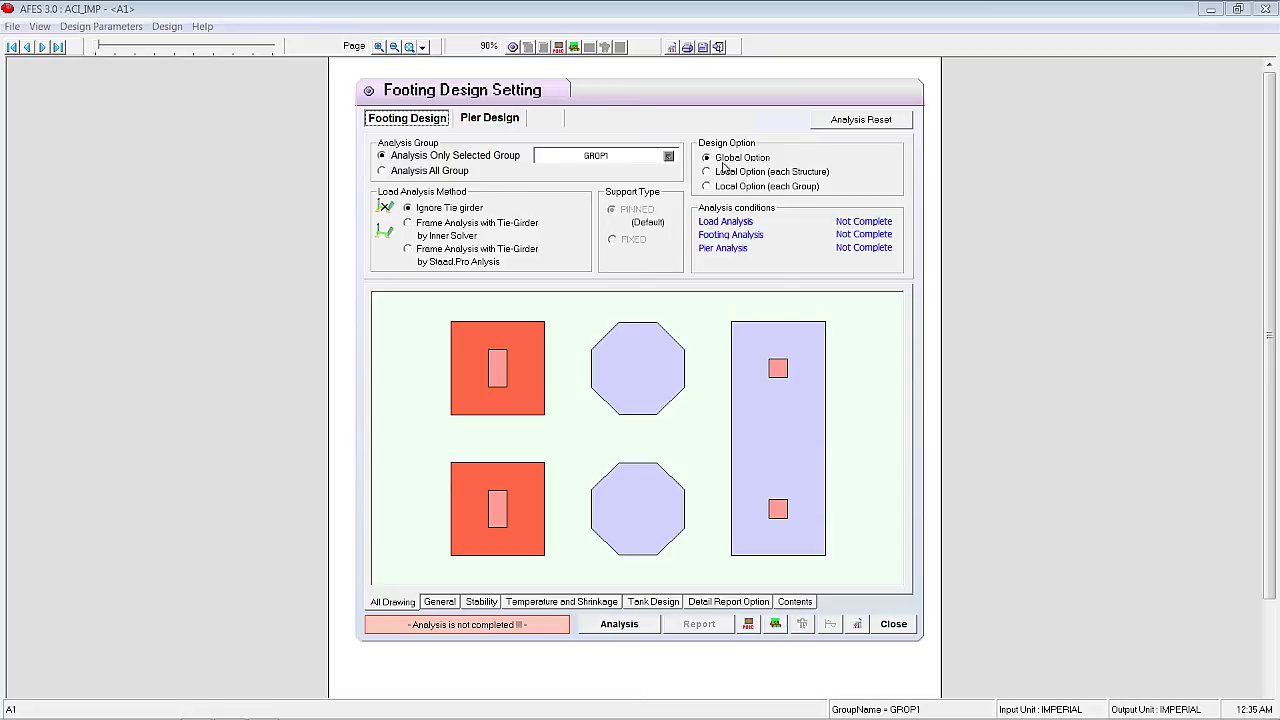
pyautogui.click(441, 603)
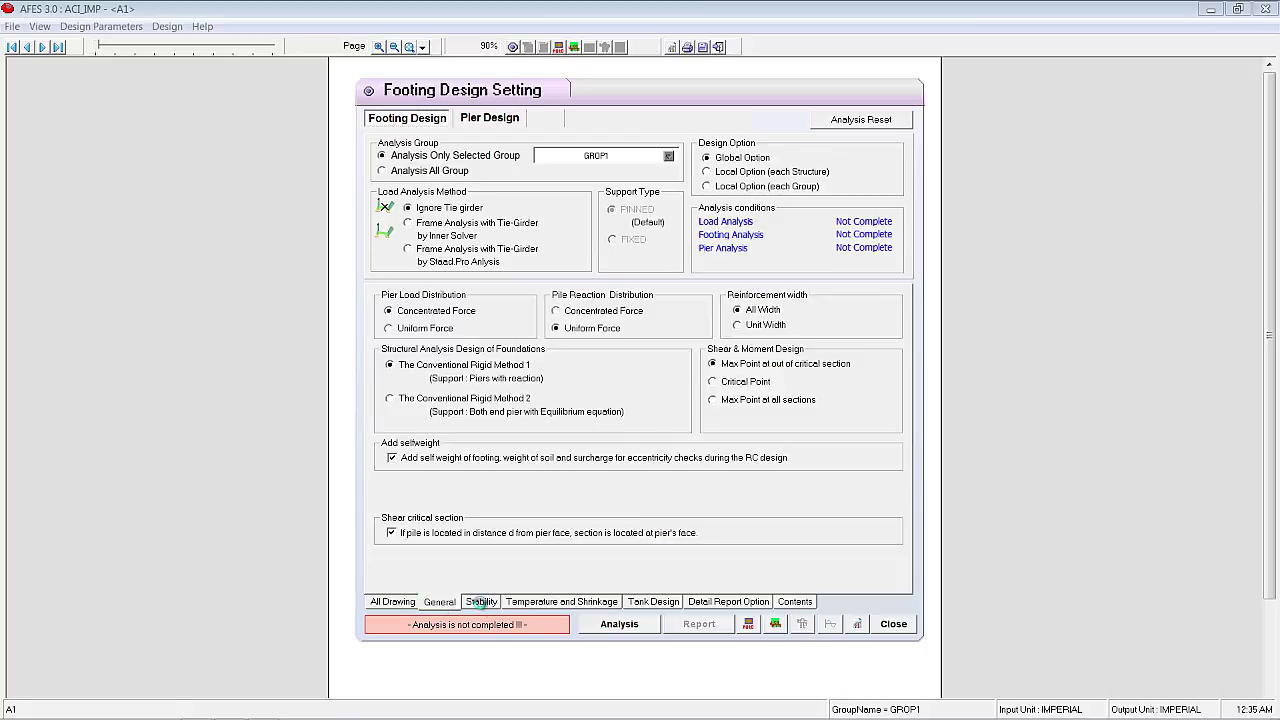
pyautogui.click(482, 605)
pyautogui.click(540, 605)
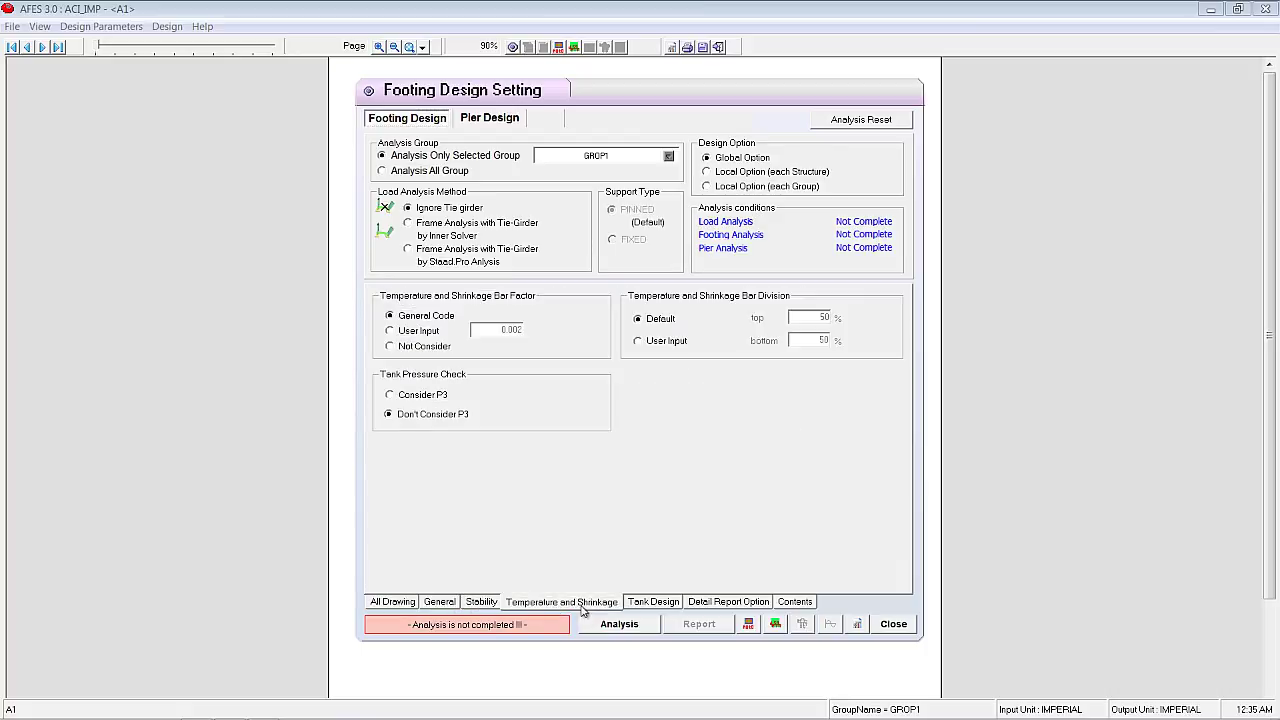
pyautogui.click(639, 604)
pyautogui.click(727, 604)
pyautogui.click(796, 604)
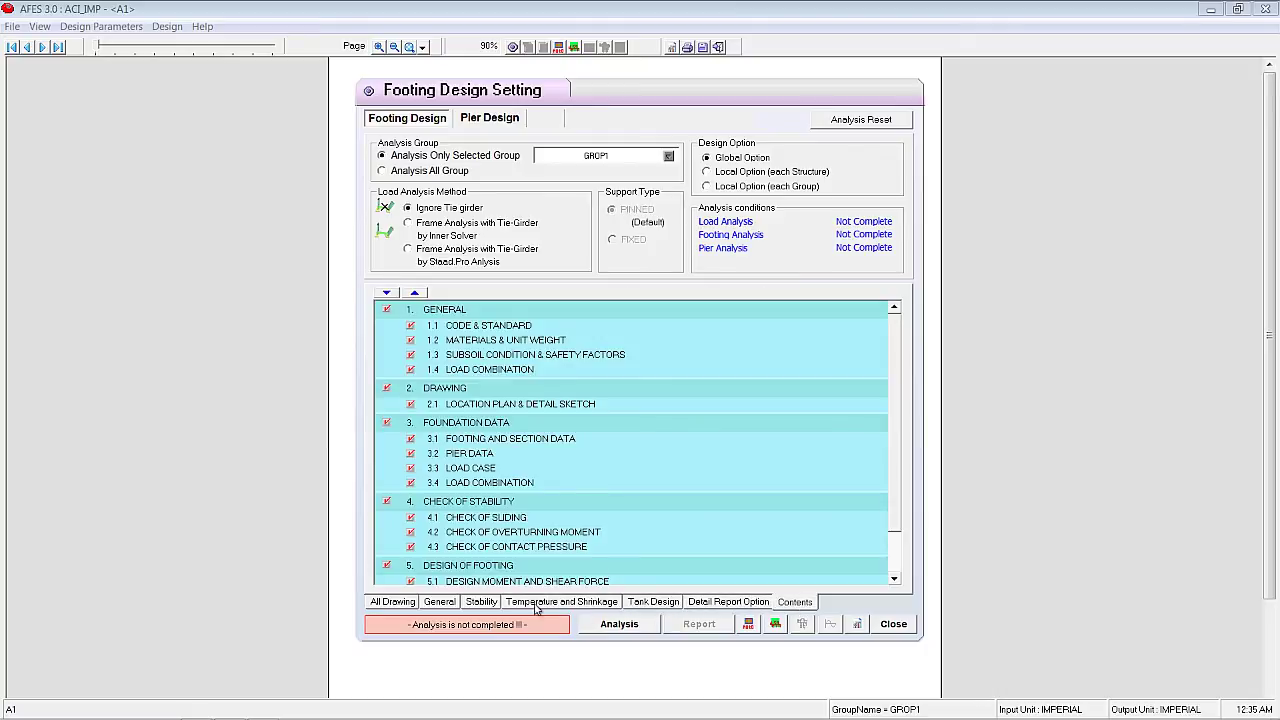
pyautogui.click(443, 605)
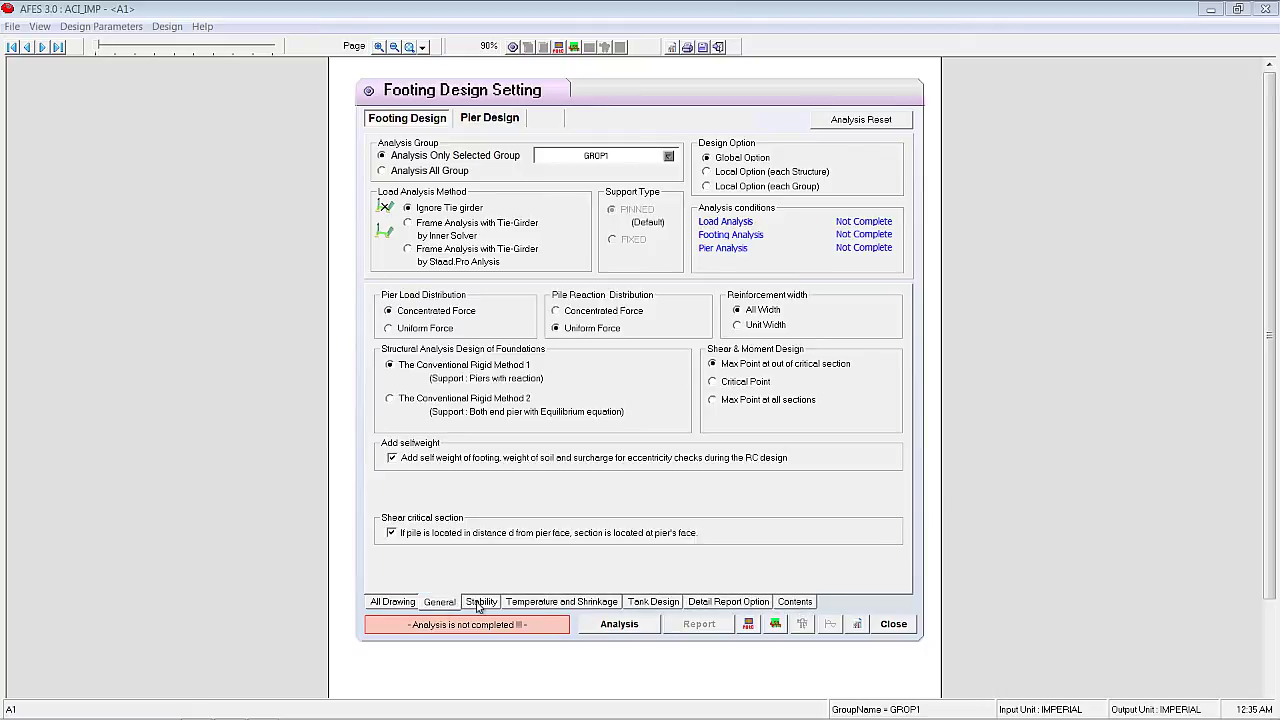
pyautogui.click(480, 605)
pyautogui.click(560, 602)
pyautogui.click(653, 602)
pyautogui.click(392, 602)
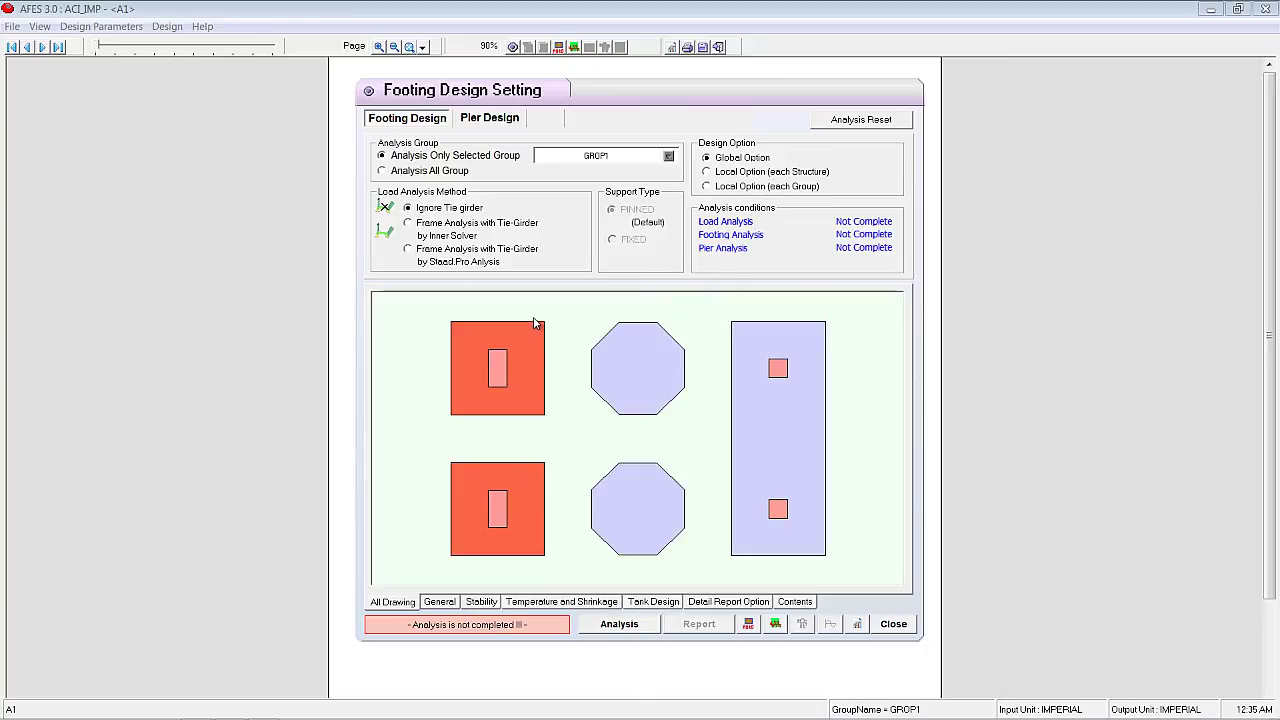
# Check the pier design options, pier list and contents, run the pier analysis for GROP1 and generate its report.
pyautogui.click(492, 124)
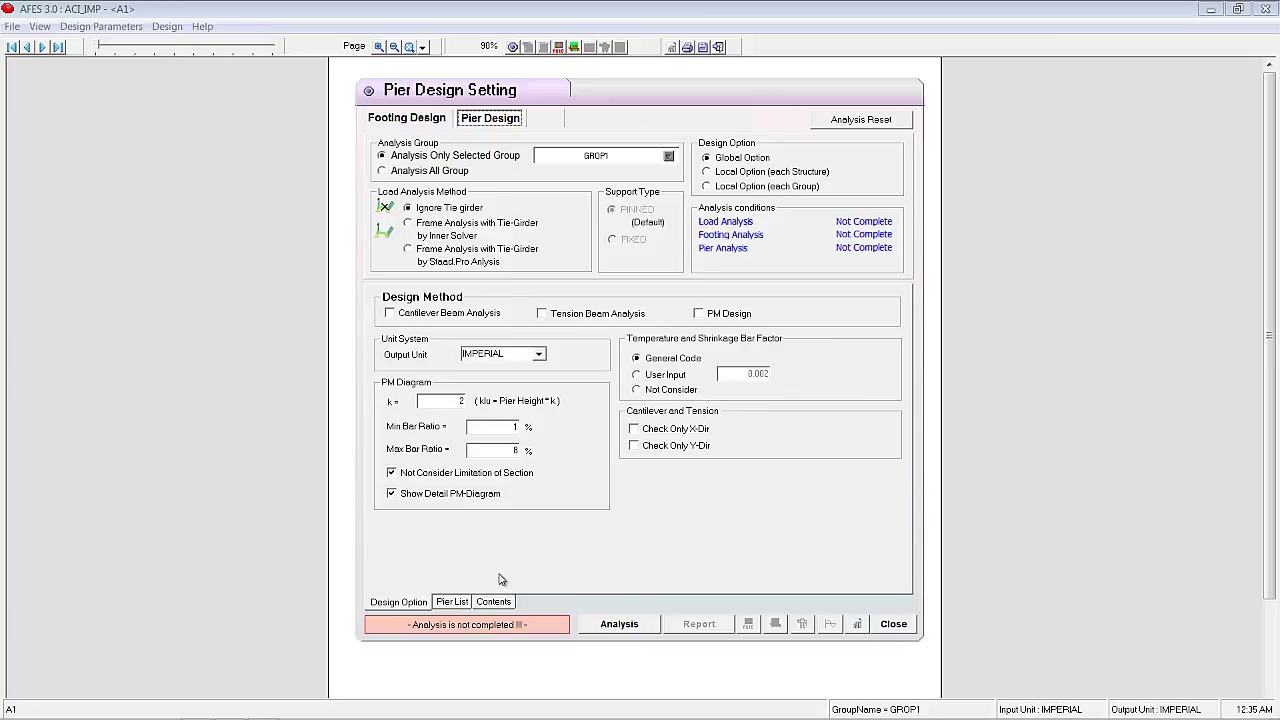
pyautogui.click(452, 602)
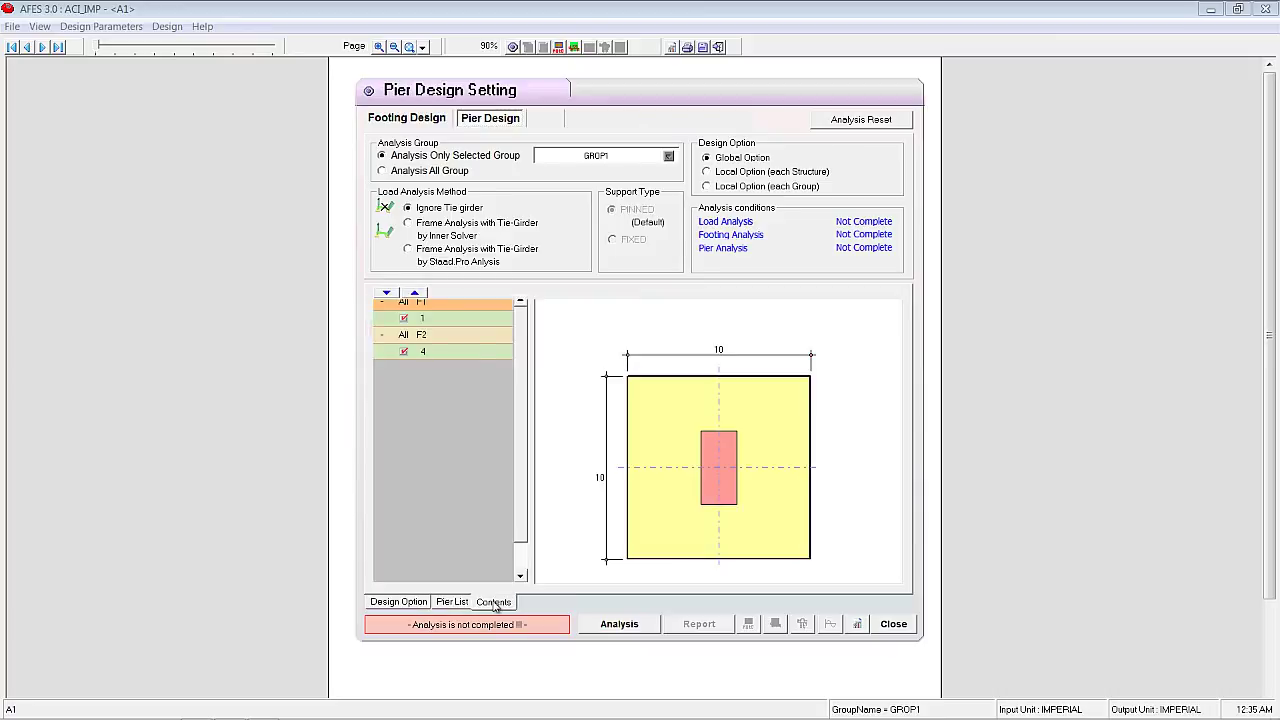
pyautogui.click(493, 603)
pyautogui.click(415, 603)
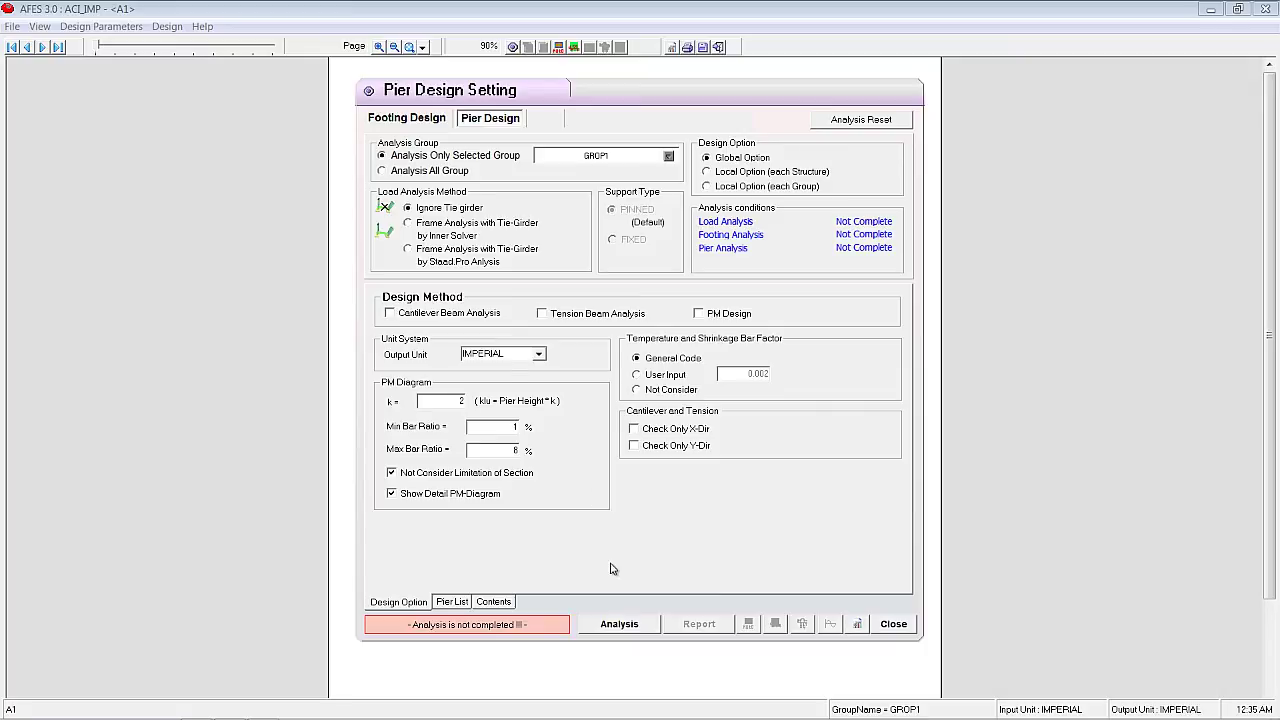
pyautogui.click(619, 624)
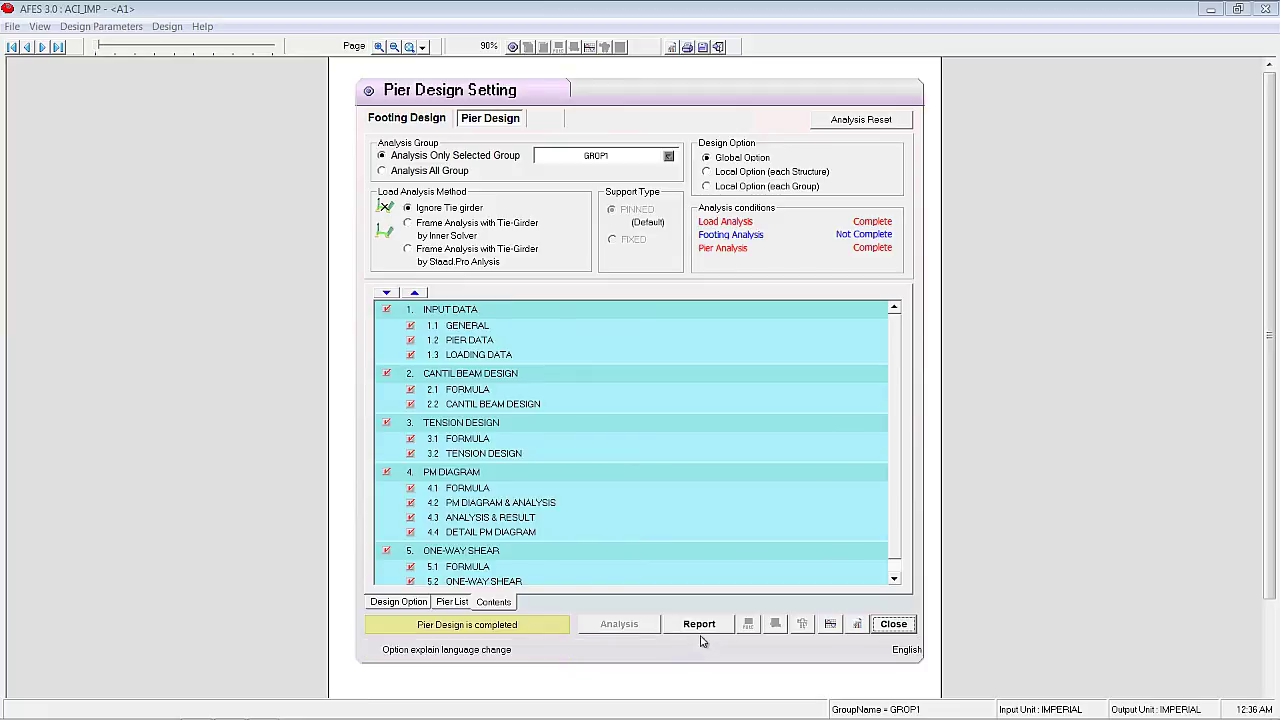
pyautogui.click(699, 626)
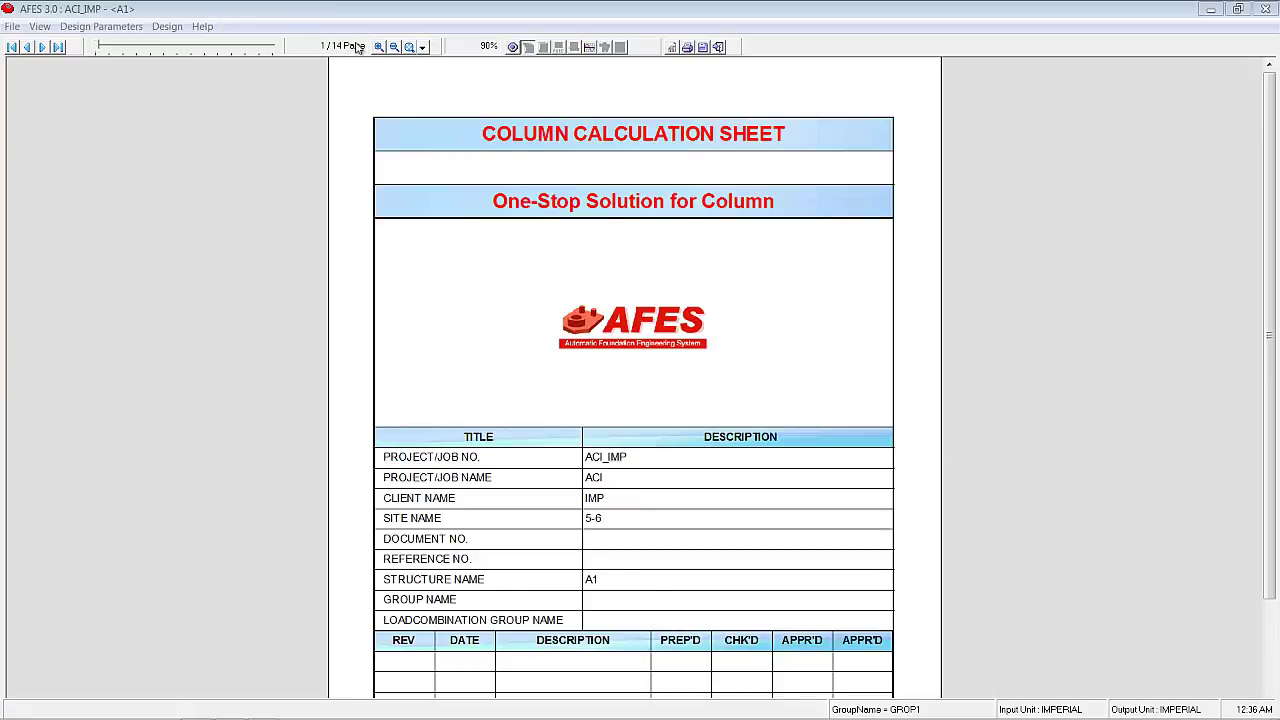
# Read through the column calculation sheet from the contents and input data to the one-way shear results.
pyautogui.click(44, 48)
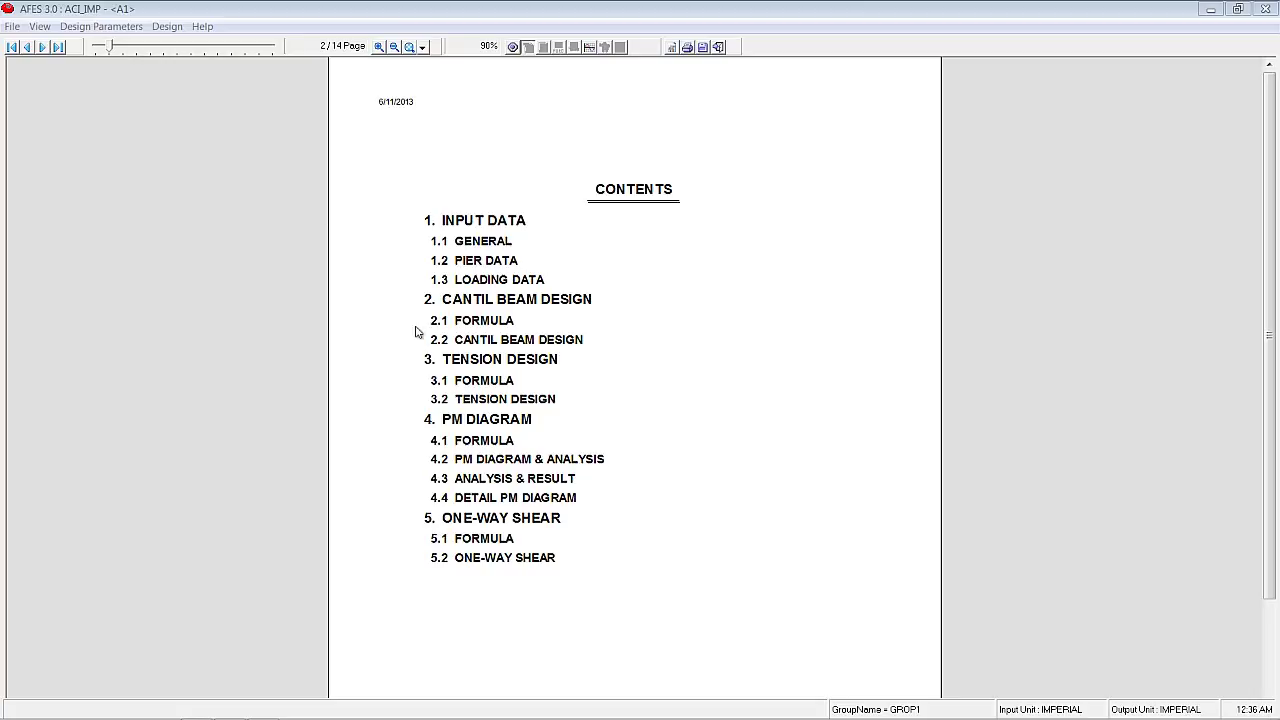
pyautogui.click(41, 48)
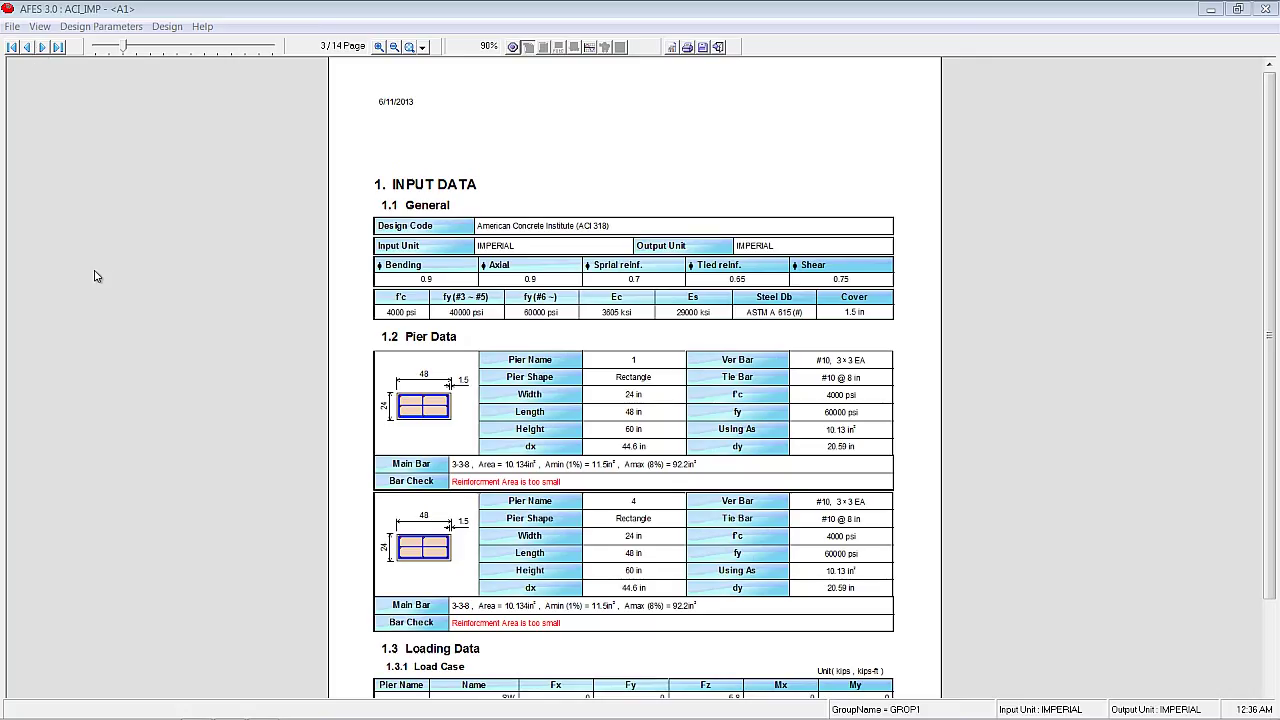
pyautogui.scroll(-1, 110, 240)
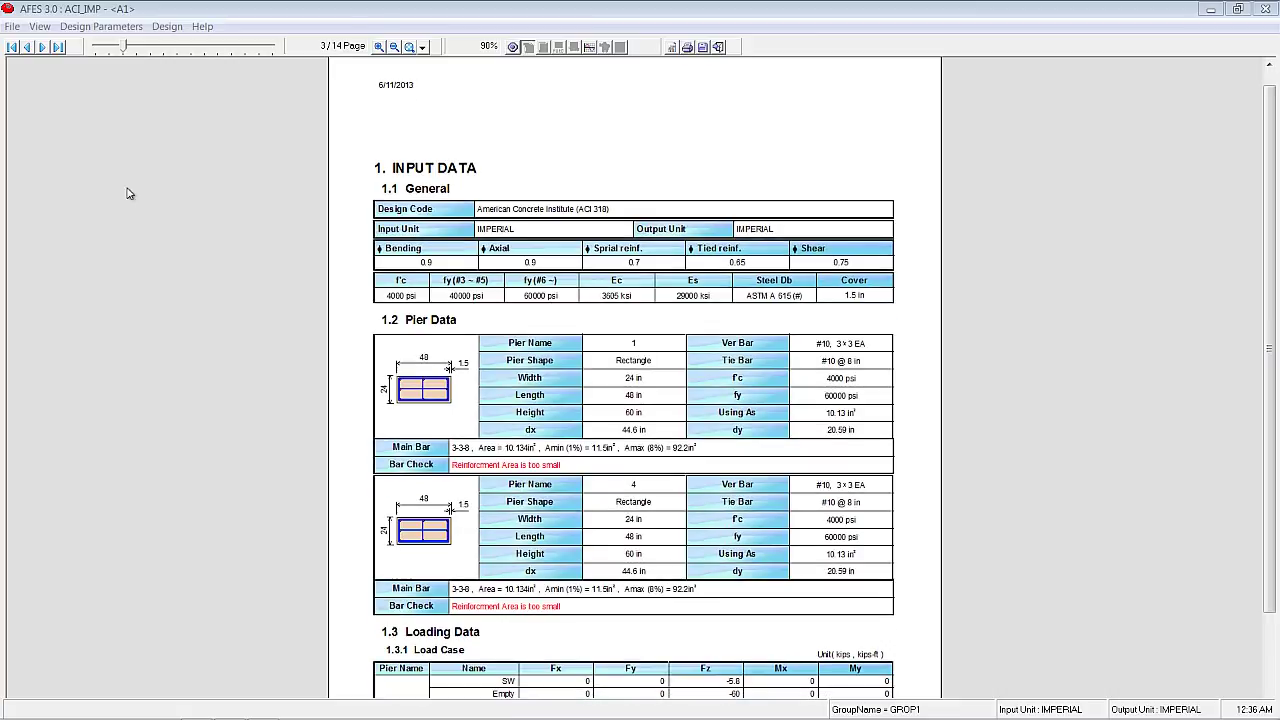
pyautogui.click(409, 48)
pyautogui.click(41, 48)
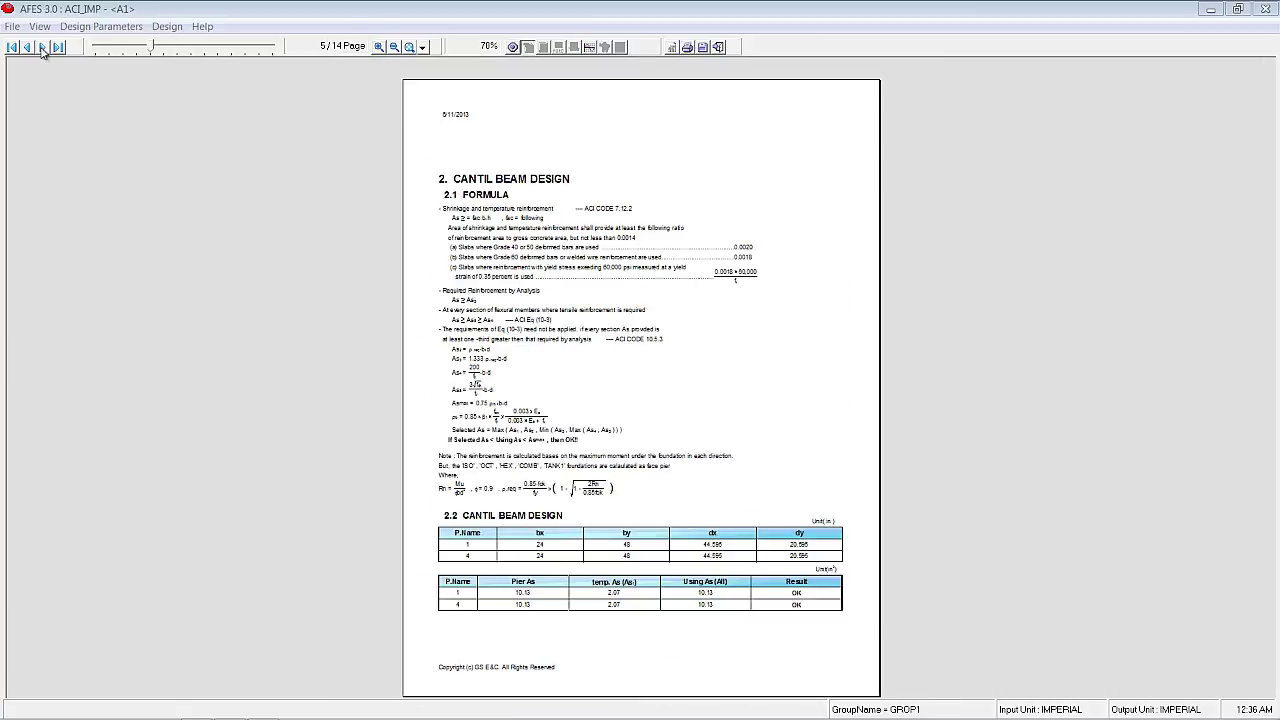
pyautogui.click(41, 48)
pyautogui.click(41, 48)
pyautogui.click(41, 48)
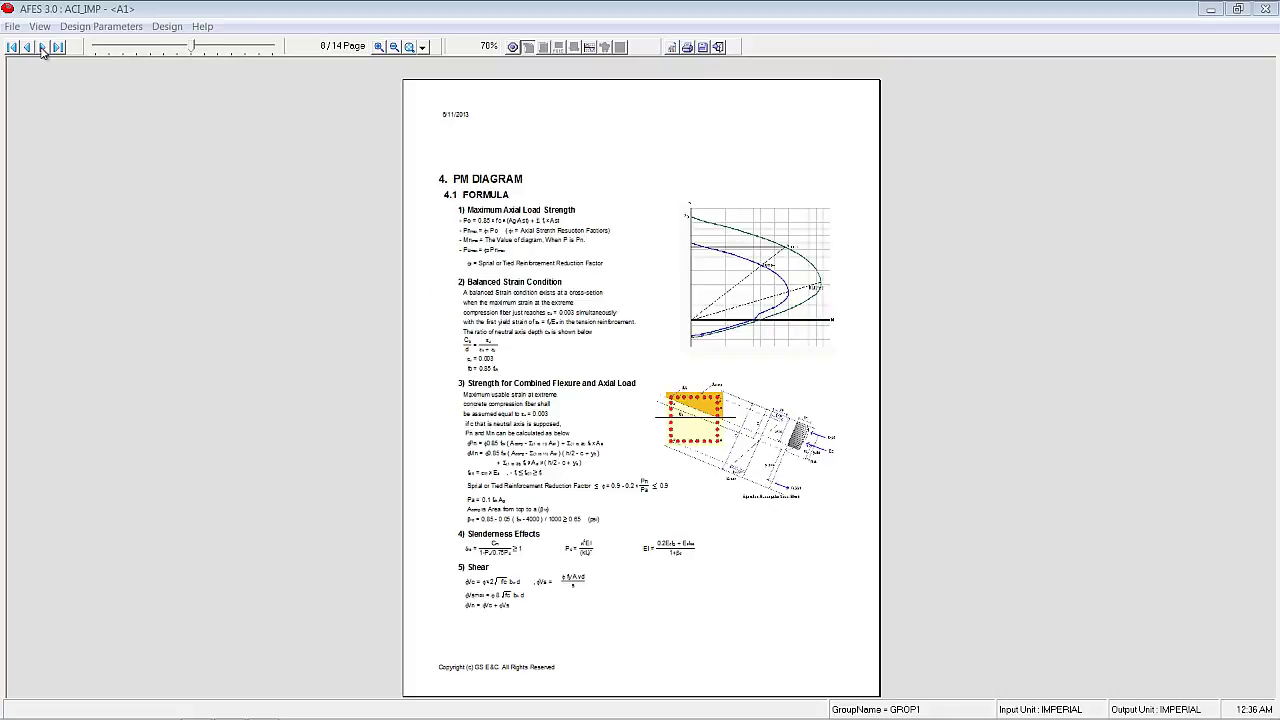
pyautogui.click(41, 48)
pyautogui.click(41, 48)
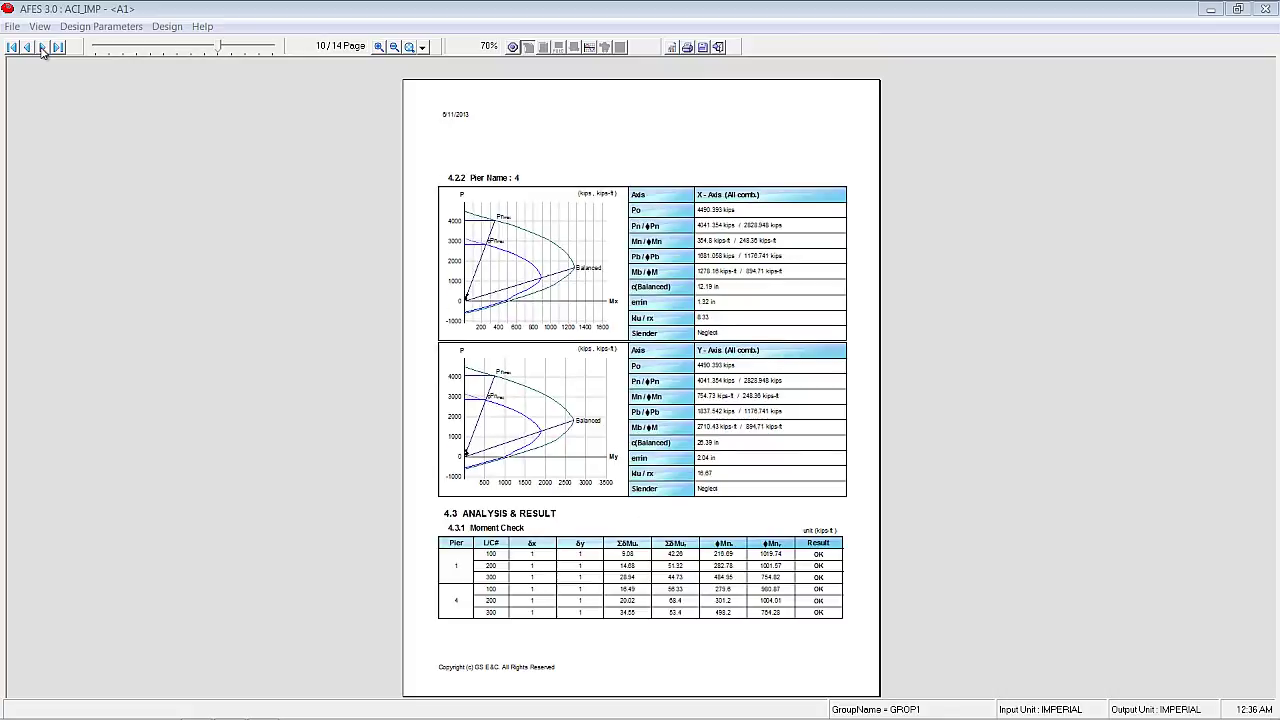
pyautogui.click(41, 48)
pyautogui.click(41, 48)
pyautogui.click(41, 48)
pyautogui.click(41, 48)
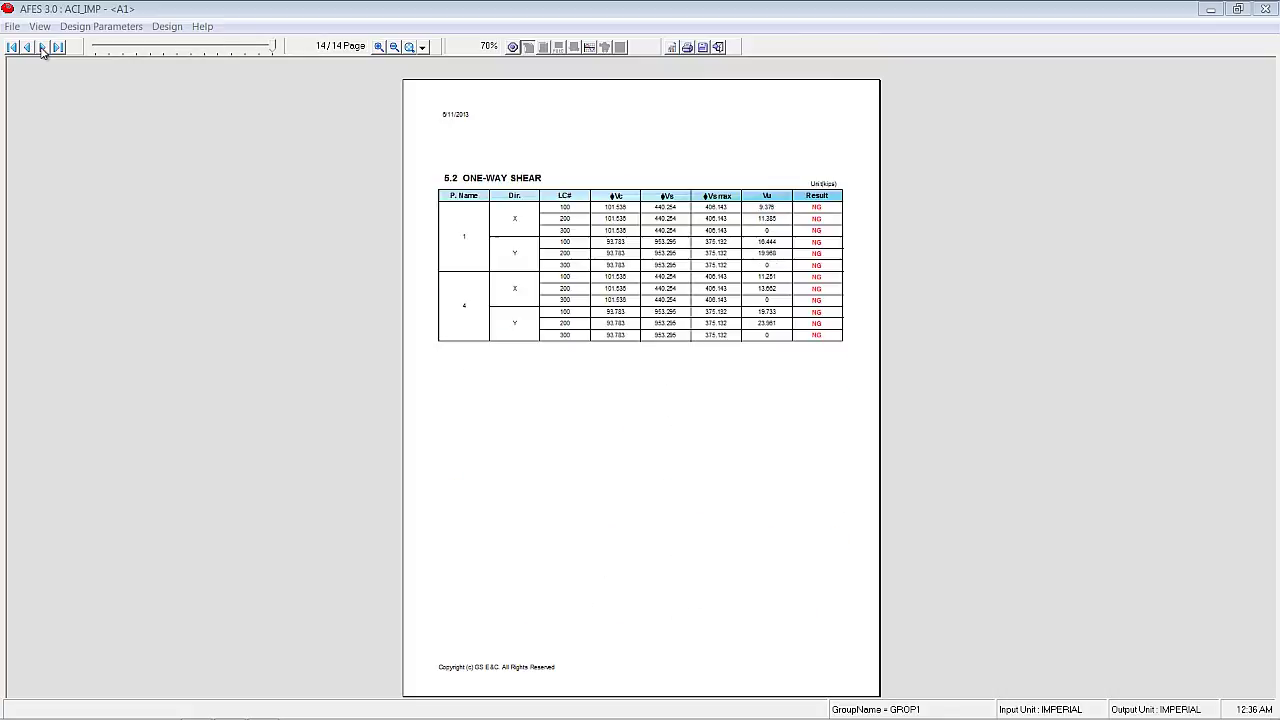
# Open the PM diagram of pier 1 for load combination 100.
pyautogui.click(591, 48)
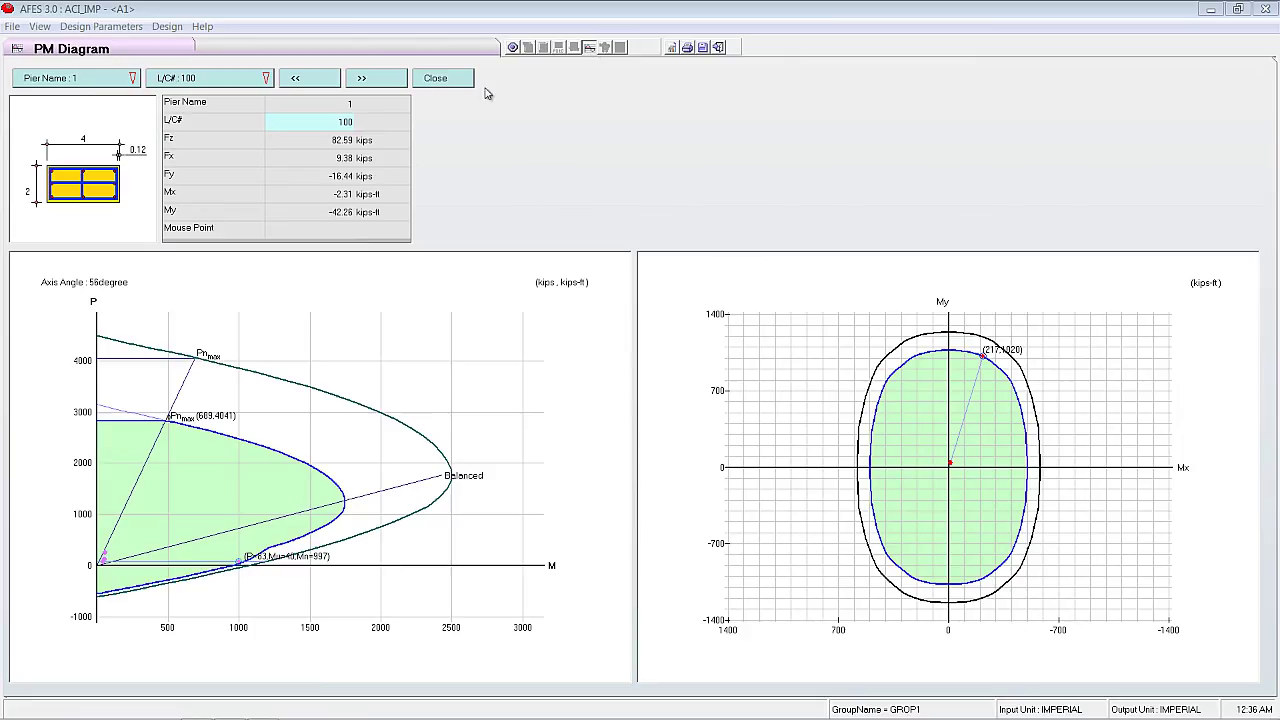